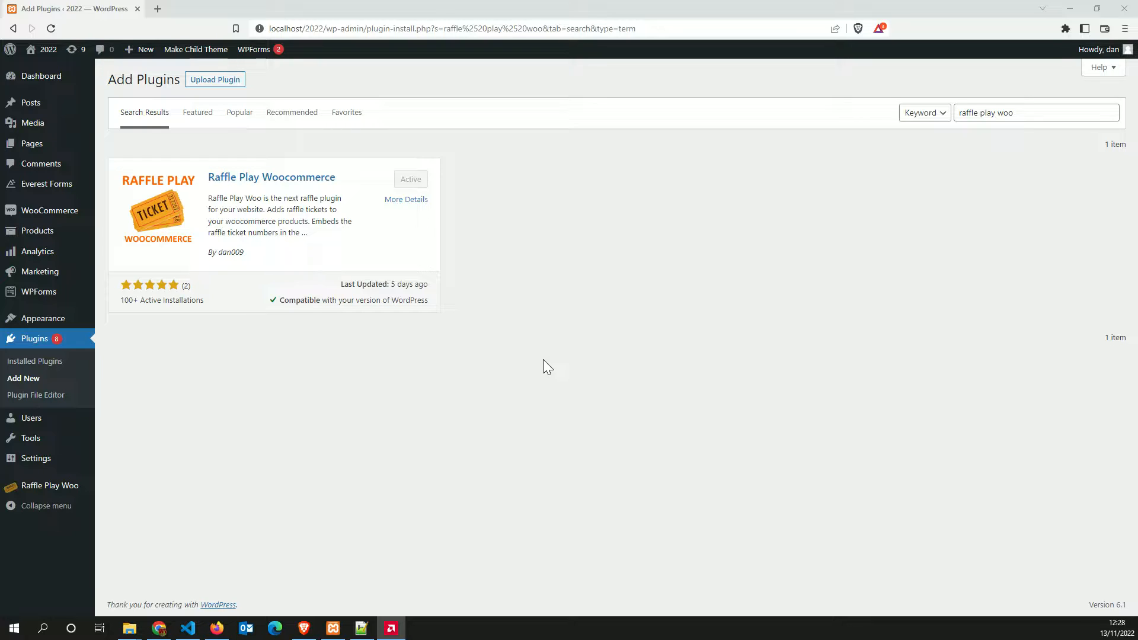
Open the Raffle Play Woo General settings for the Default Raffle (ID 0) from the admin sidebar
{"action": "left_click", "coordinate": [539, 340]}
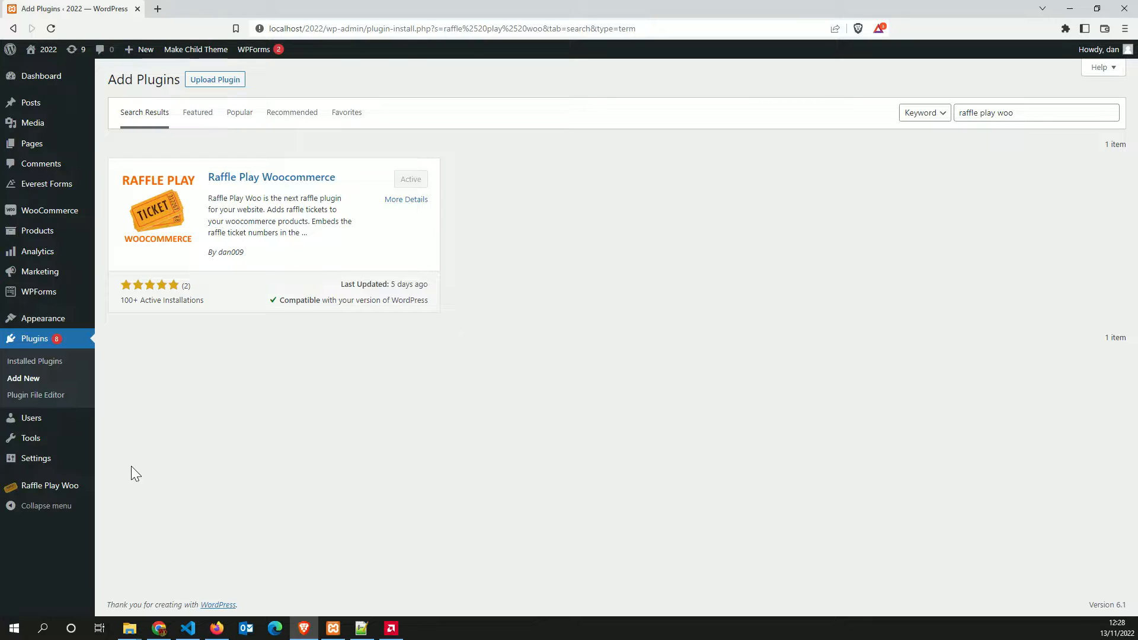
{"action": "mouse_move", "coordinate": [43, 492]}
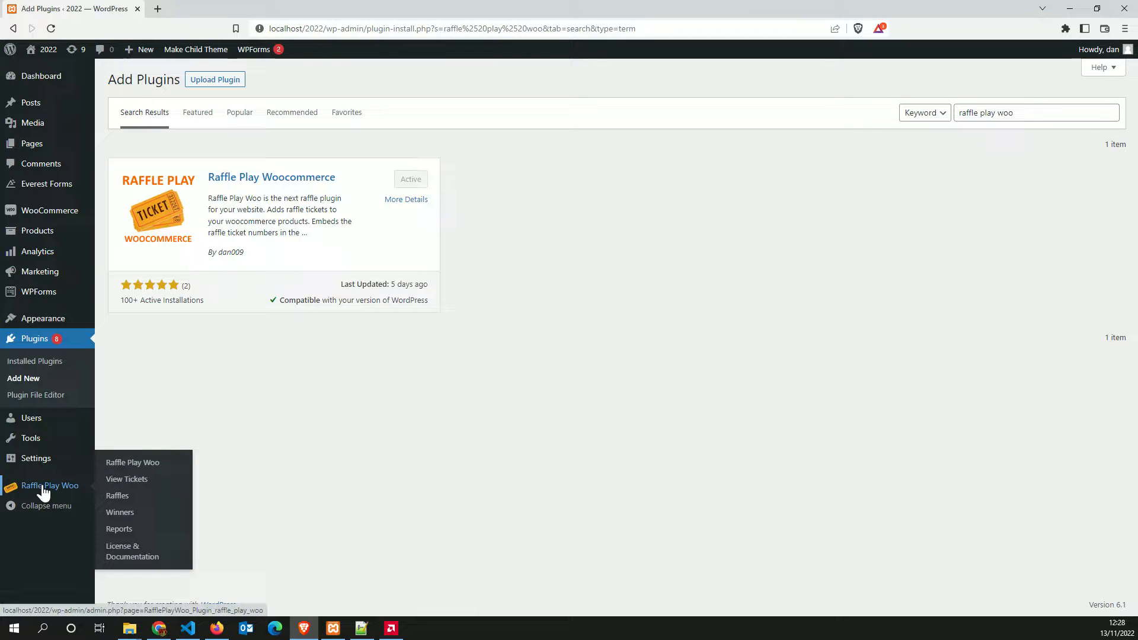
{"action": "left_click", "coordinate": [43, 492]}
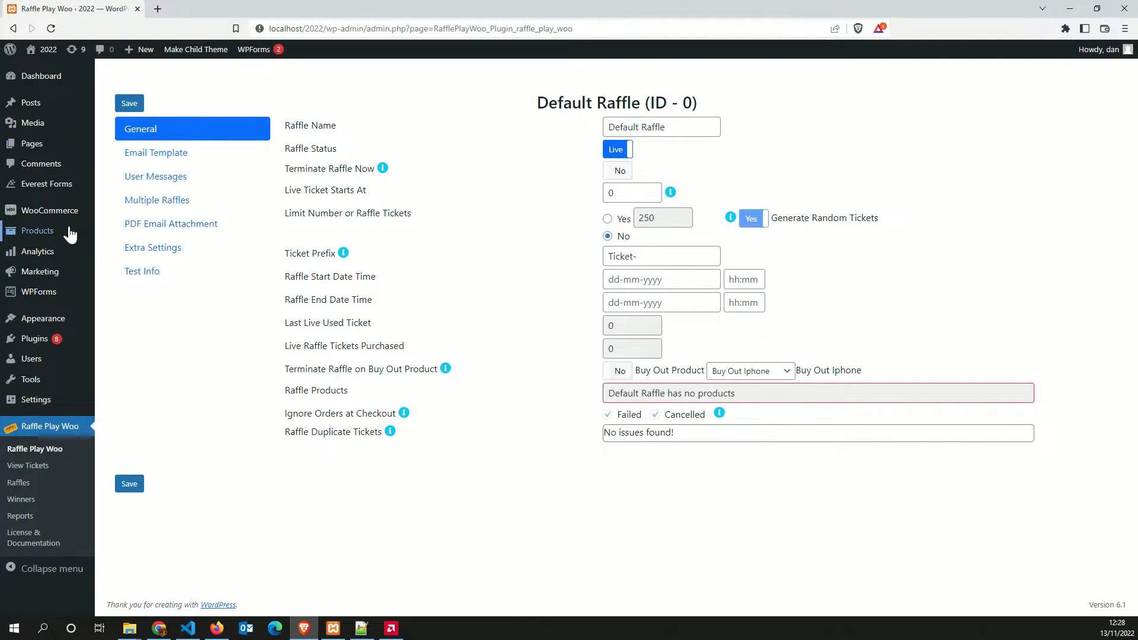
Enable Raffle Play Product on Win IPhone – 1 Raffle Tickets with 1 ticket, linked to Default Raffle
{"action": "left_click", "coordinate": [38, 233]}
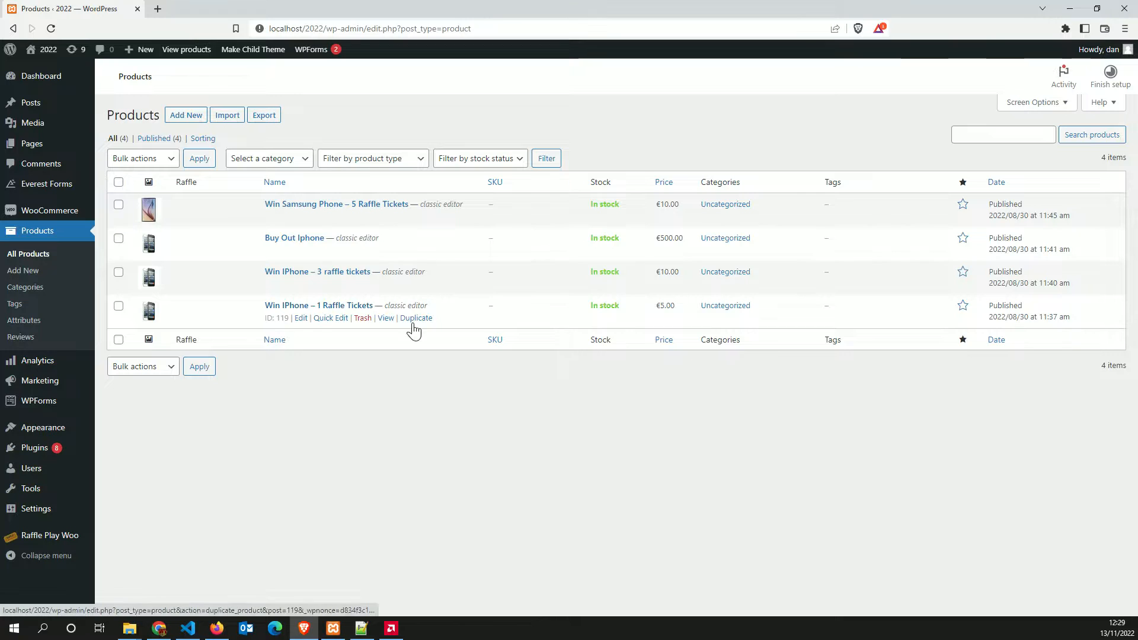
{"action": "left_click", "coordinate": [301, 319]}
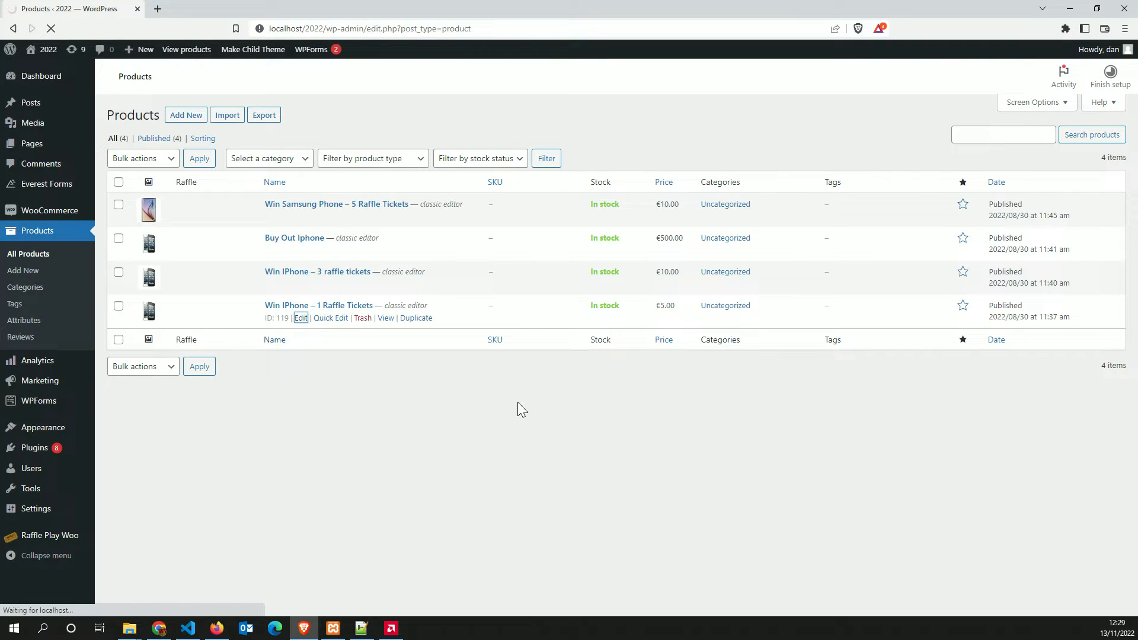
{"action": "scroll", "coordinate": [555, 335], "scroll_direction": "down", "scroll_amount": 3}
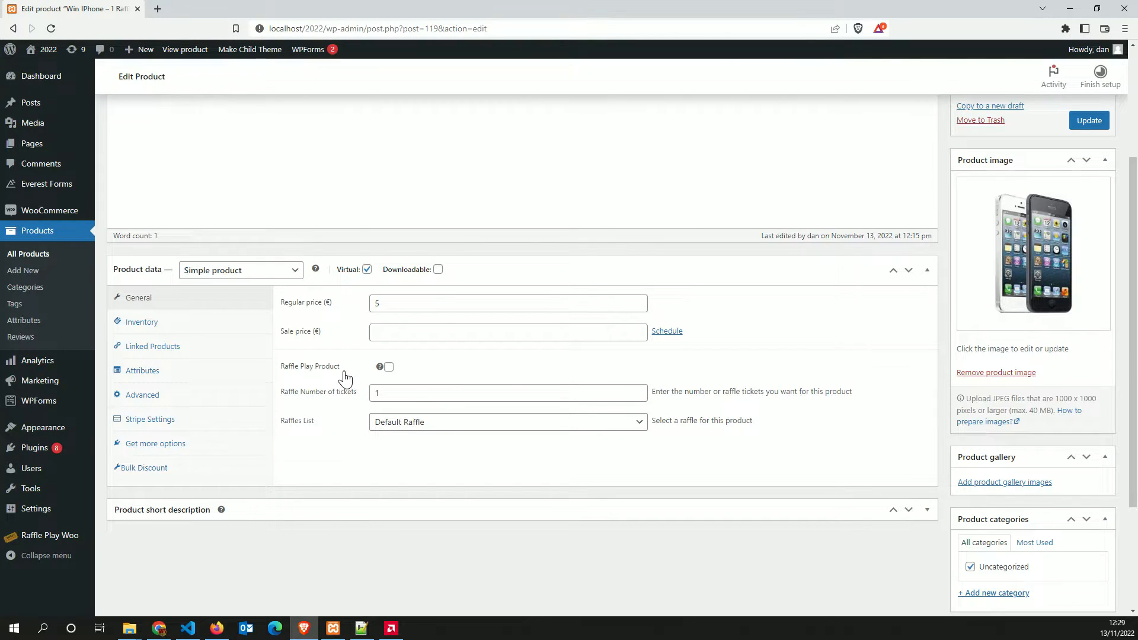
{"action": "left_click", "coordinate": [389, 368]}
{"action": "left_click", "coordinate": [474, 397]}
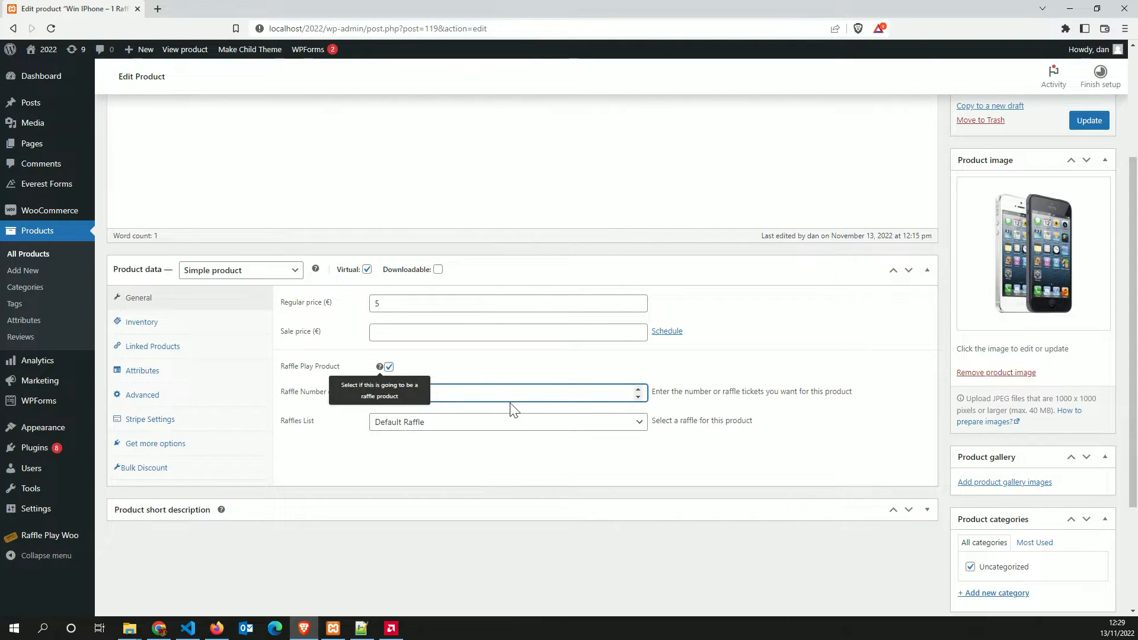
{"action": "left_click", "coordinate": [505, 425]}
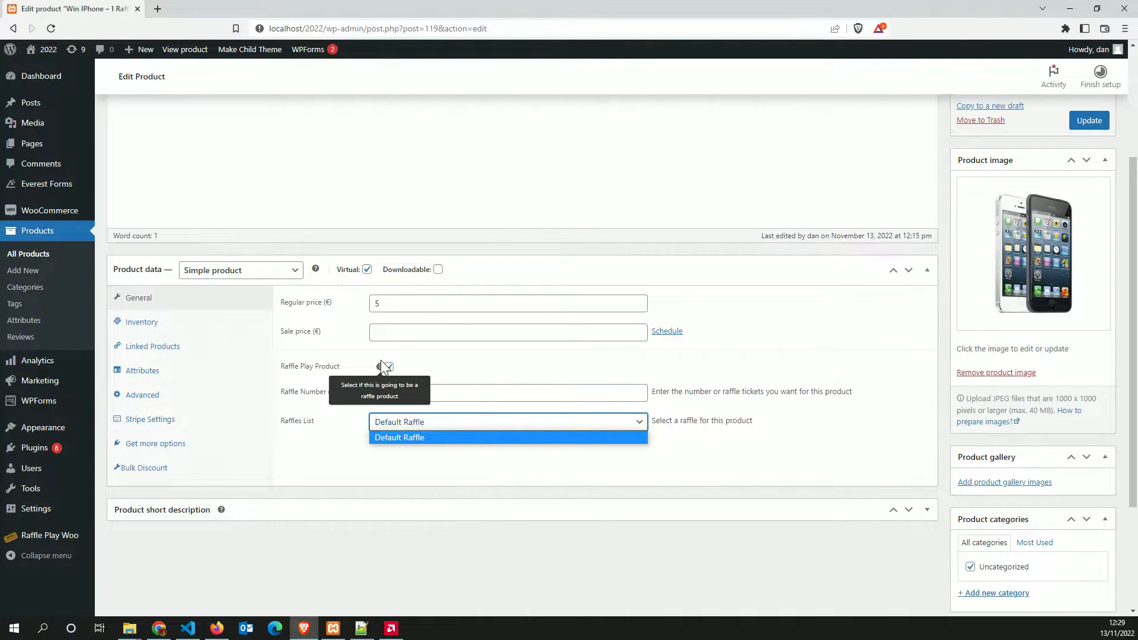
{"action": "left_click", "coordinate": [510, 392]}
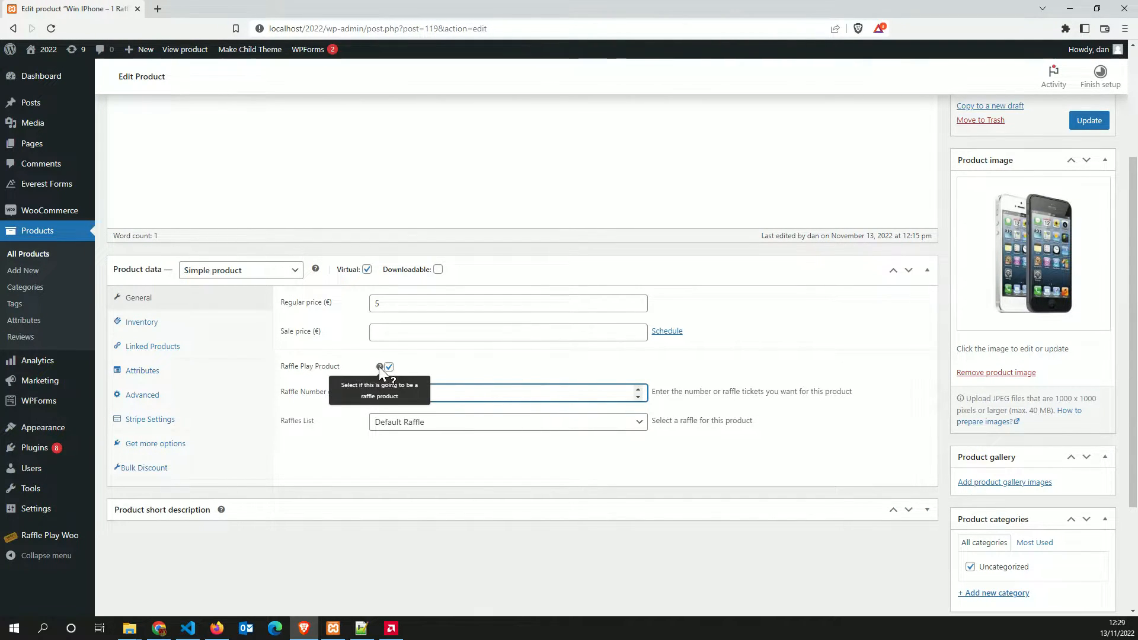
Inspect the Raffle Number of tickets field in DevTools docked on the right, then clear its value
{"action": "right_click", "coordinate": [405, 390]}
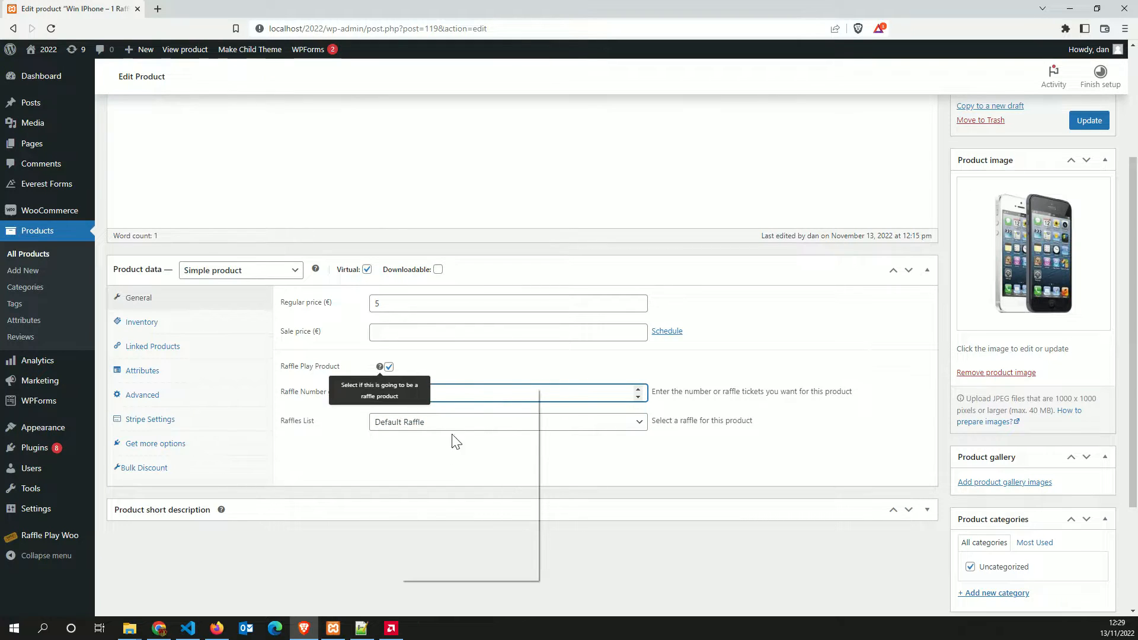
{"action": "left_click", "coordinate": [449, 573]}
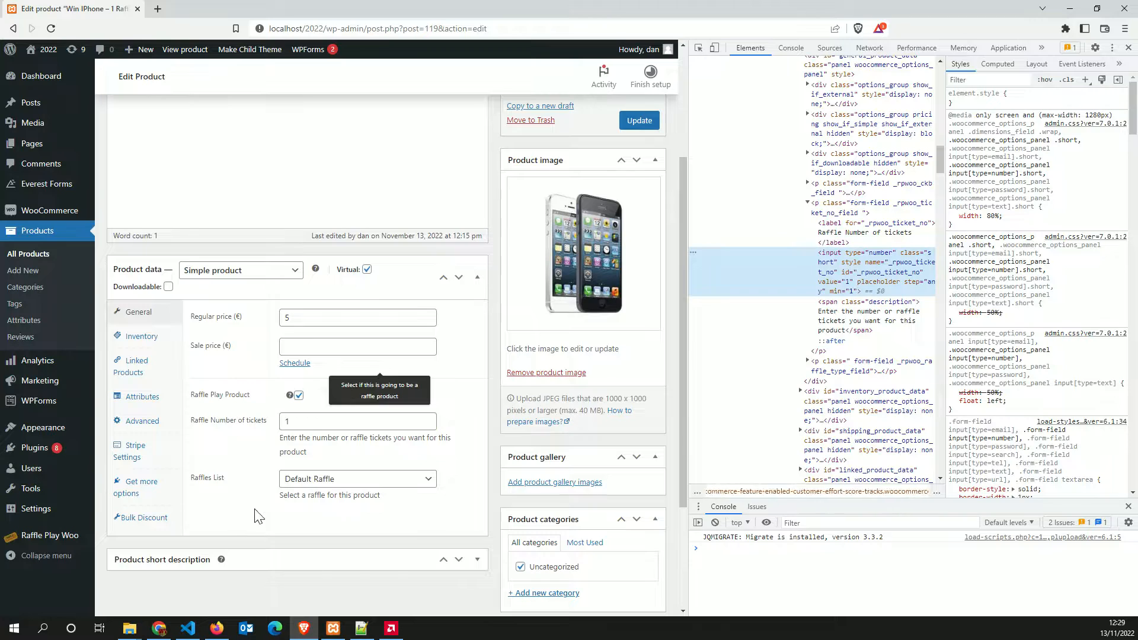
{"action": "left_click", "coordinate": [300, 421]}
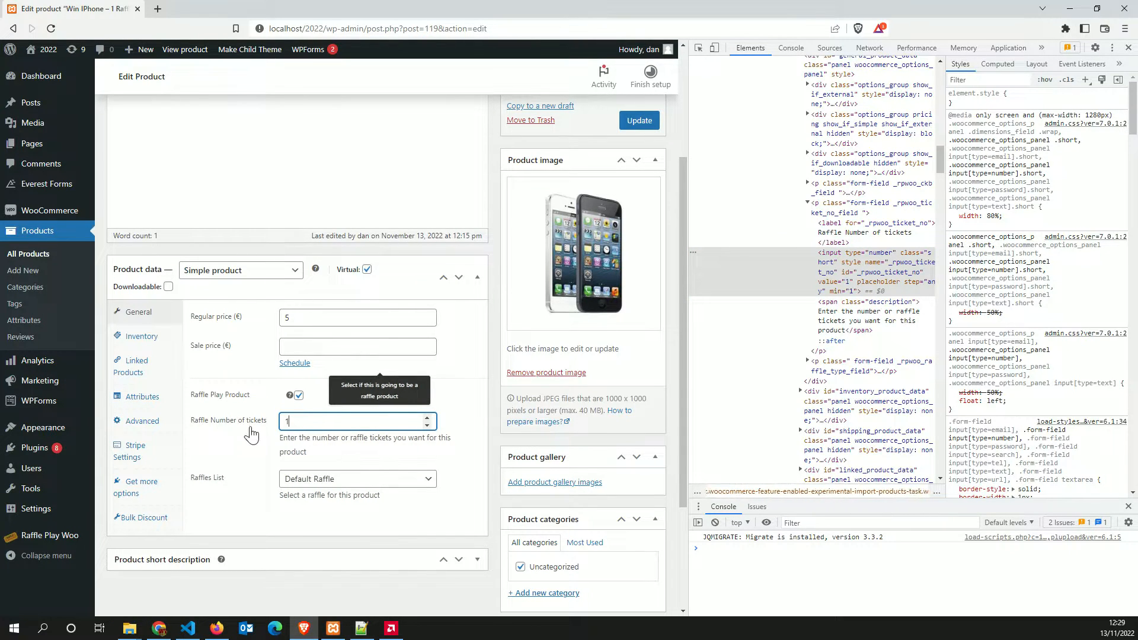
{"action": "left_click", "coordinate": [1128, 48]}
{"action": "right_click", "coordinate": [618, 282]}
{"action": "left_click", "coordinate": [625, 430]}
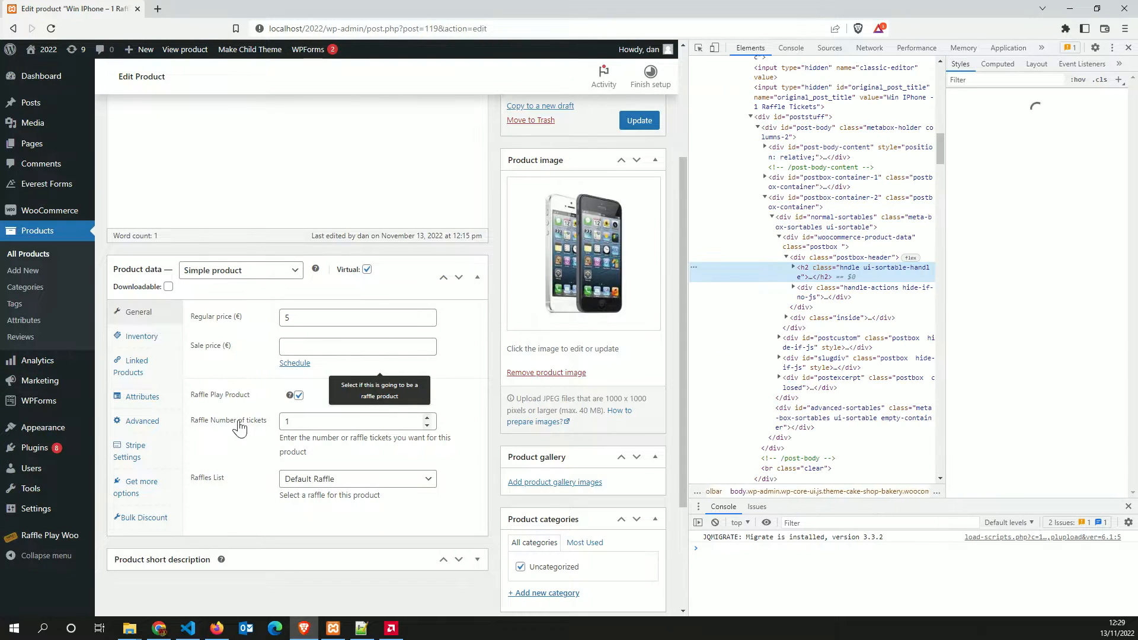
{"action": "left_click", "coordinate": [313, 421]}
{"action": "key", "text": "BackSpace"}
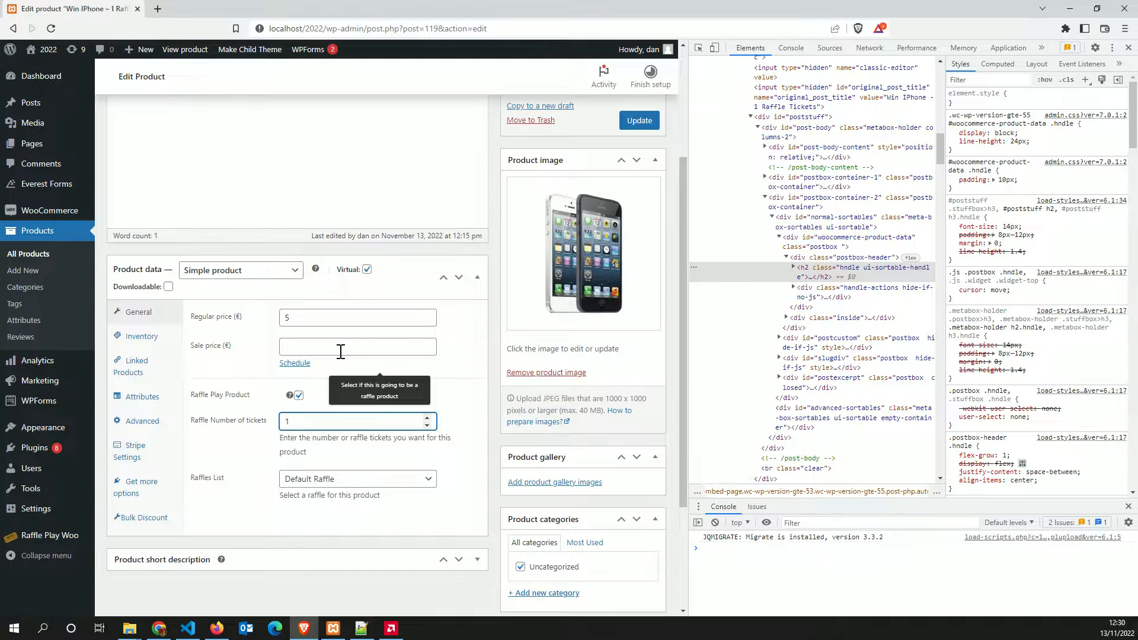
{"action": "left_click", "coordinate": [301, 456]}
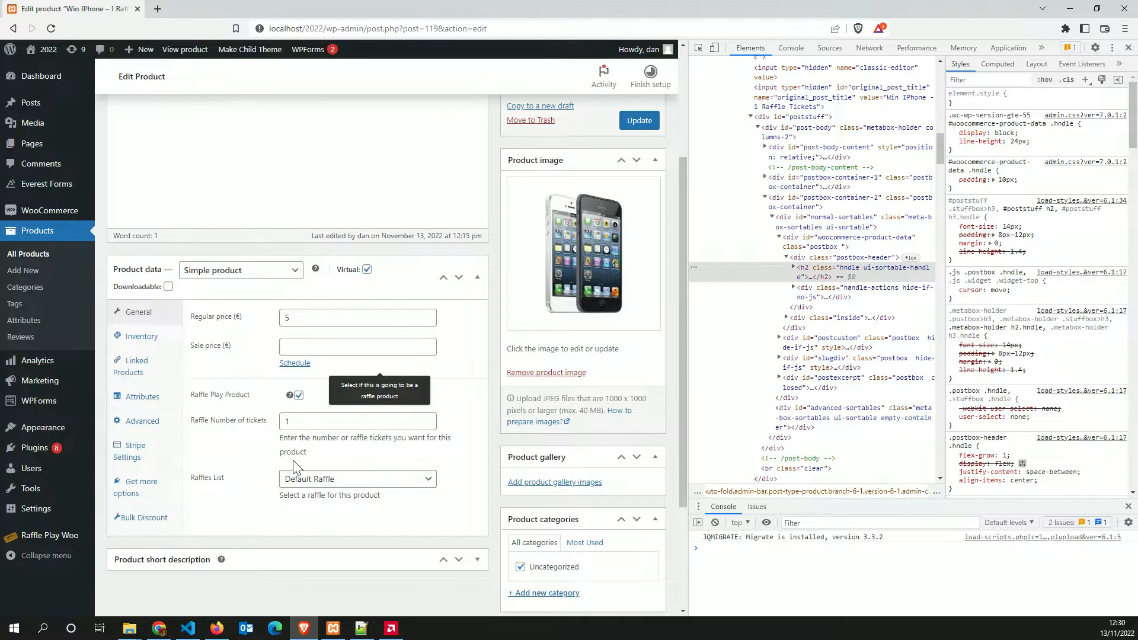
{"action": "left_click", "coordinate": [309, 423]}
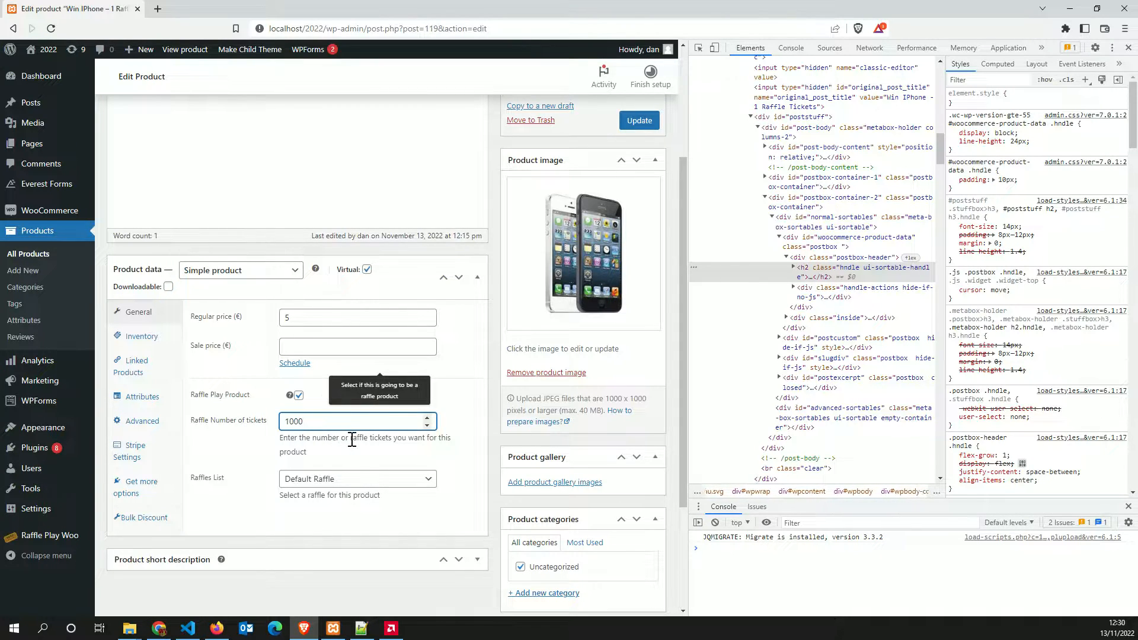
{"action": "left_click_drag", "start_coordinate": [319, 422], "coordinate": [256, 439]}
{"action": "type", "text": "1"}
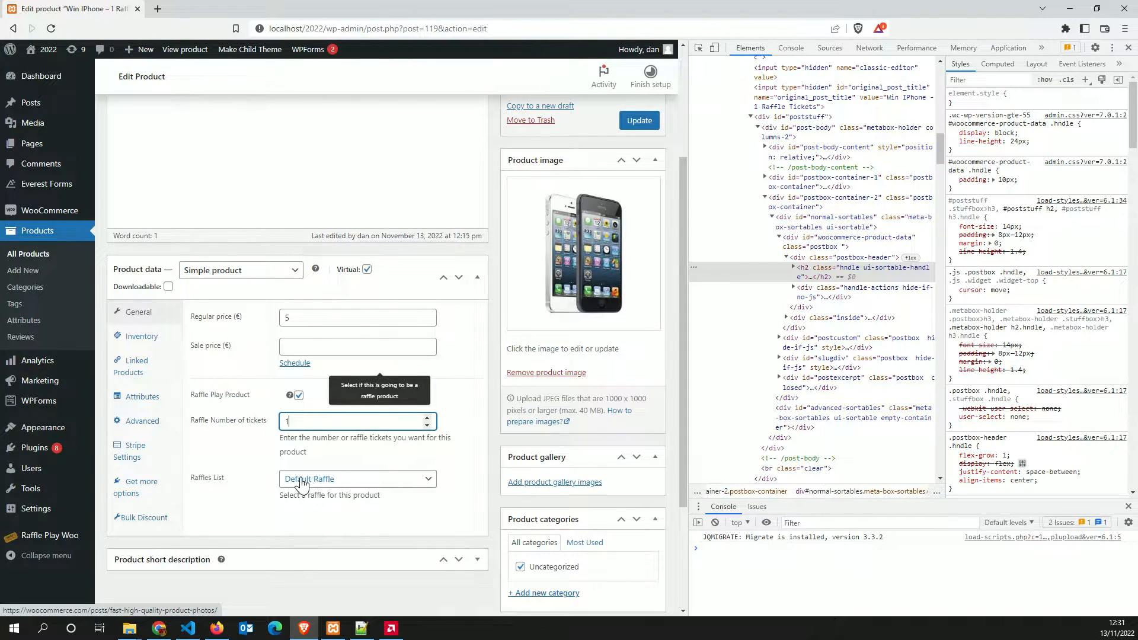
Update the Win IPhone product to save its raffle settings
{"action": "left_click", "coordinate": [320, 480]}
{"action": "left_click", "coordinate": [635, 129]}
{"action": "left_click", "coordinate": [1128, 47]}
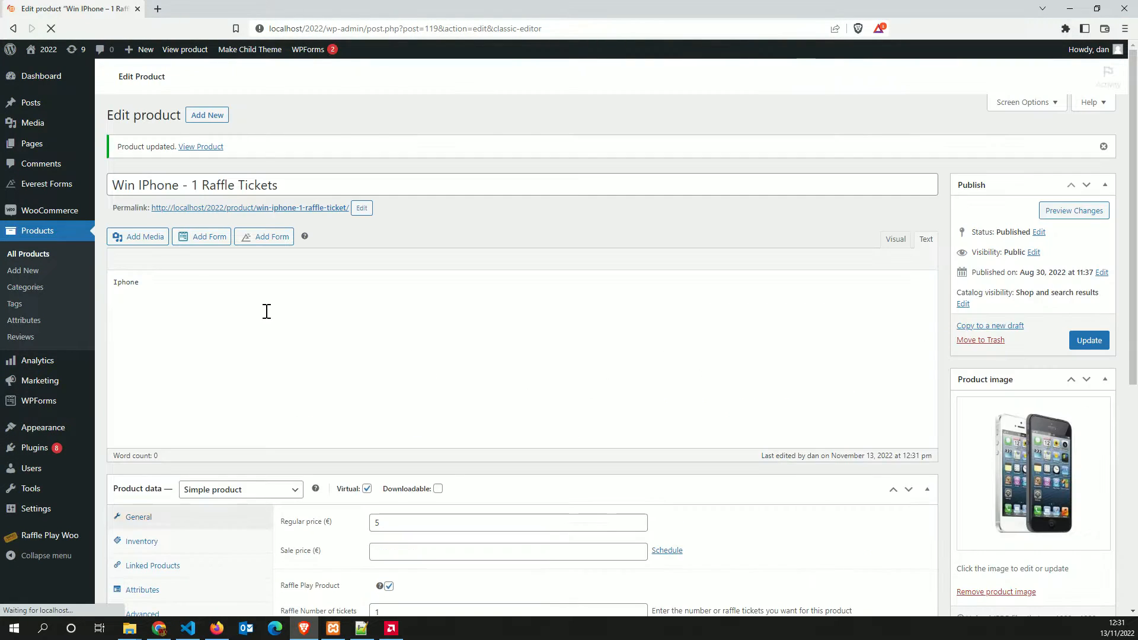
Confirm Default Raffle's Raffle Products lists Win IPhone – 1 Raffle Tickets, then open a private window
{"action": "left_click", "coordinate": [31, 254]}
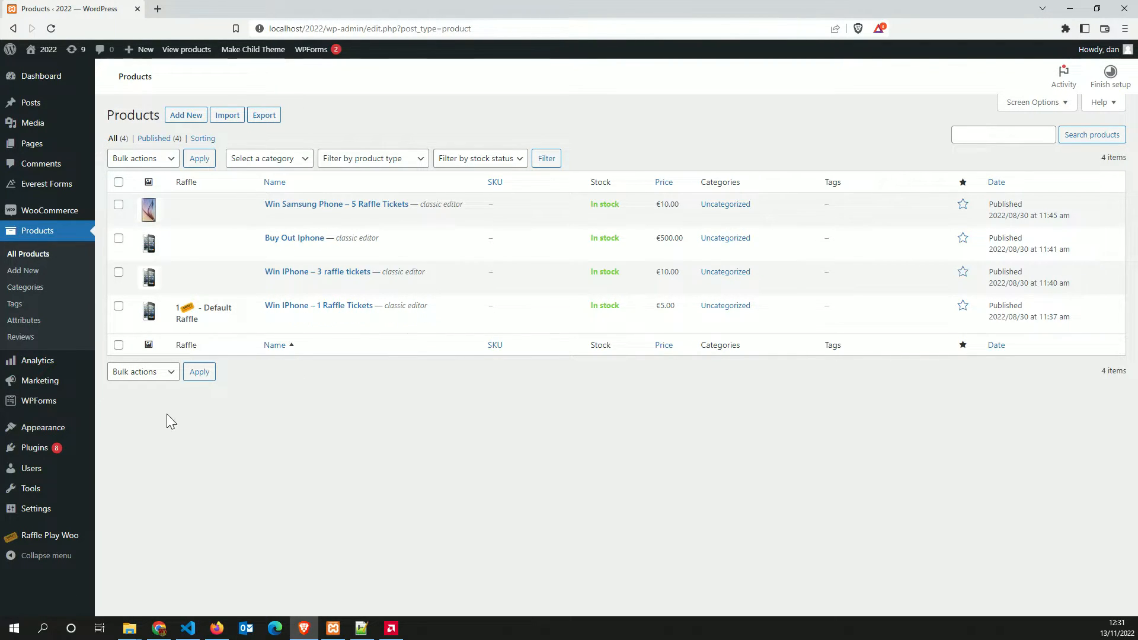
{"action": "left_click", "coordinate": [55, 541]}
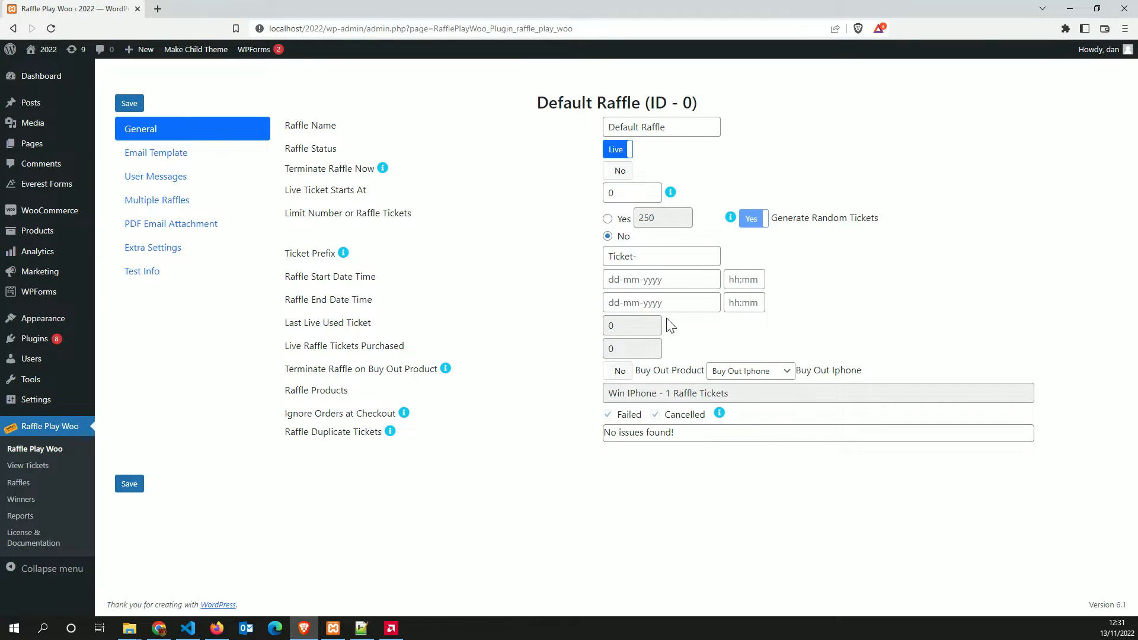
{"action": "left_click_drag", "start_coordinate": [286, 391], "coordinate": [381, 401]}
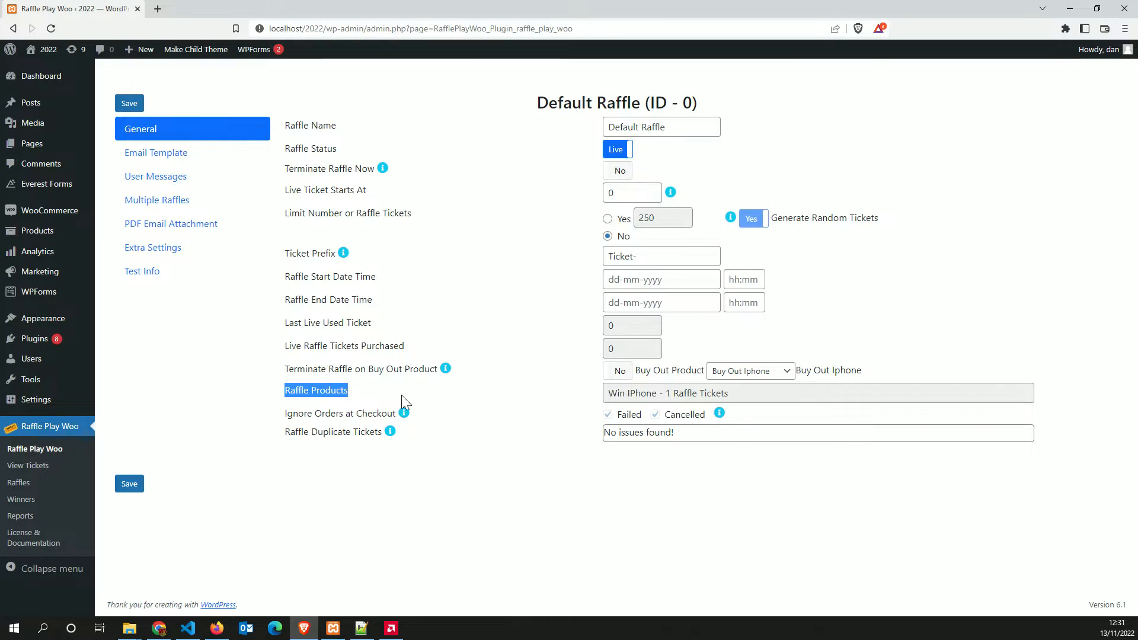
{"action": "left_click_drag", "start_coordinate": [736, 393], "coordinate": [600, 392]}
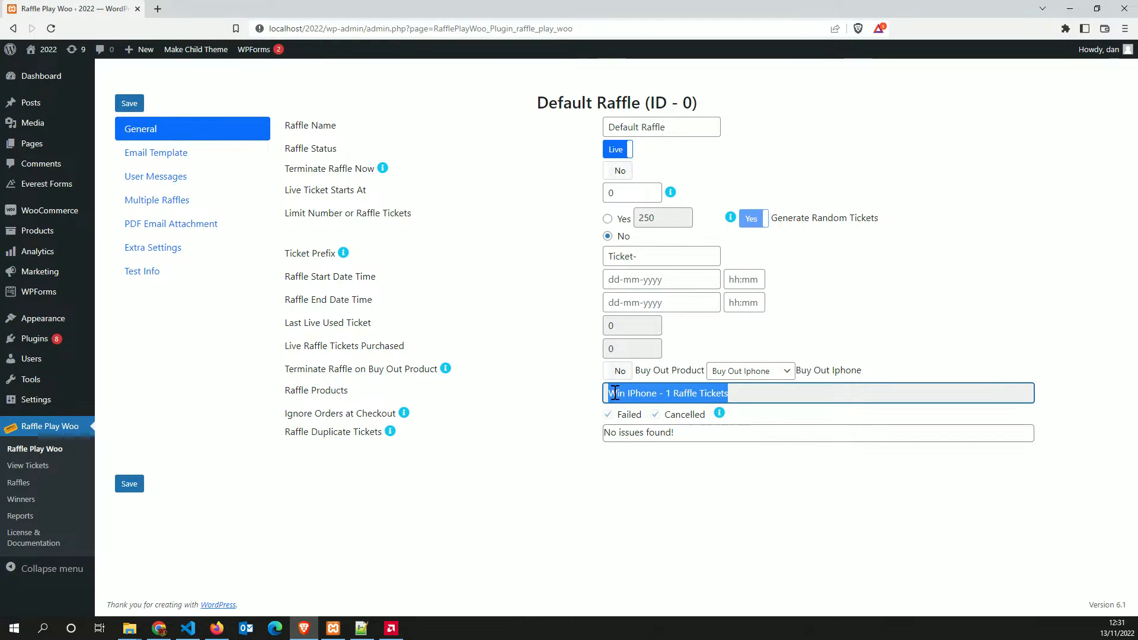
{"action": "left_click", "coordinate": [510, 379]}
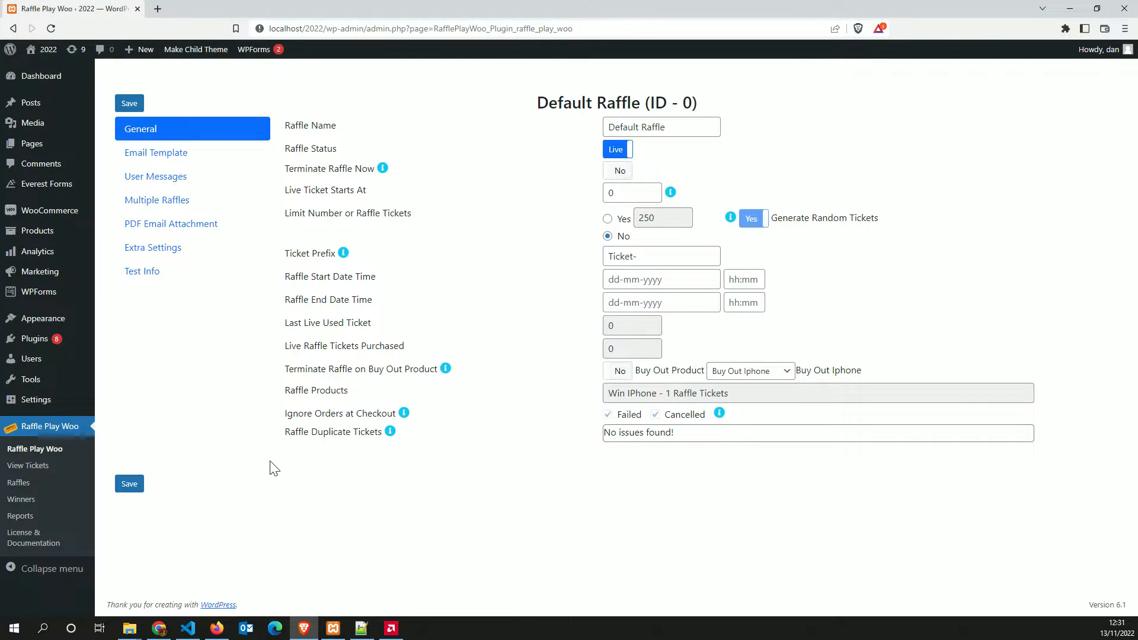
{"action": "key", "text": "ctrl+shift+n"}
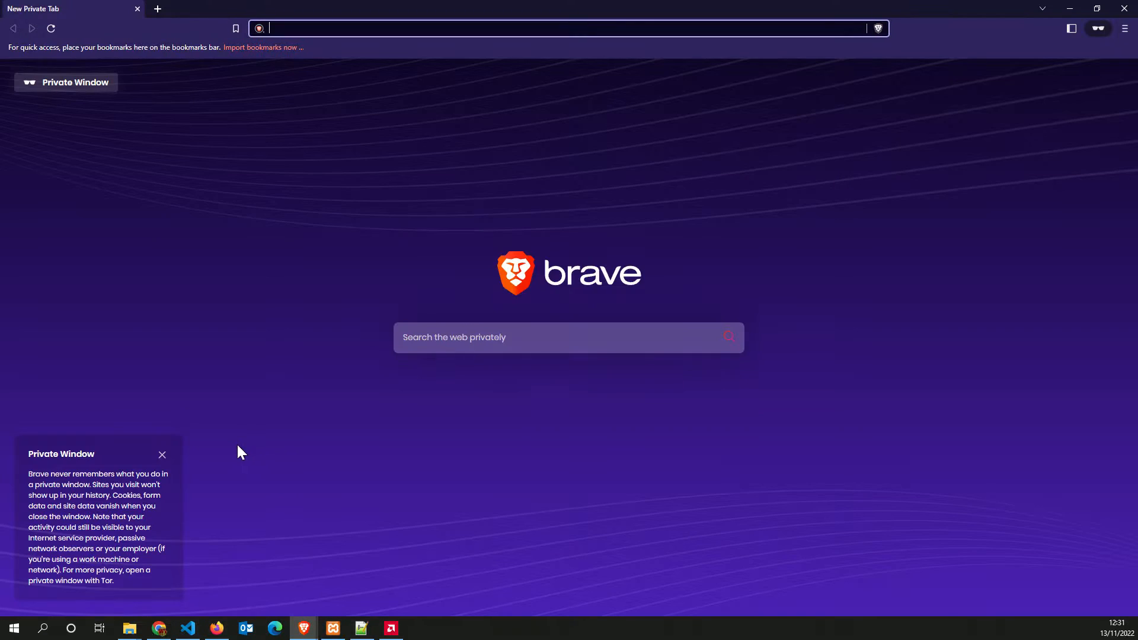
Load localhost/2022 and add Win IPhone – 1 Raffle Tickets to the cart
{"action": "type", "text": "localhost"}
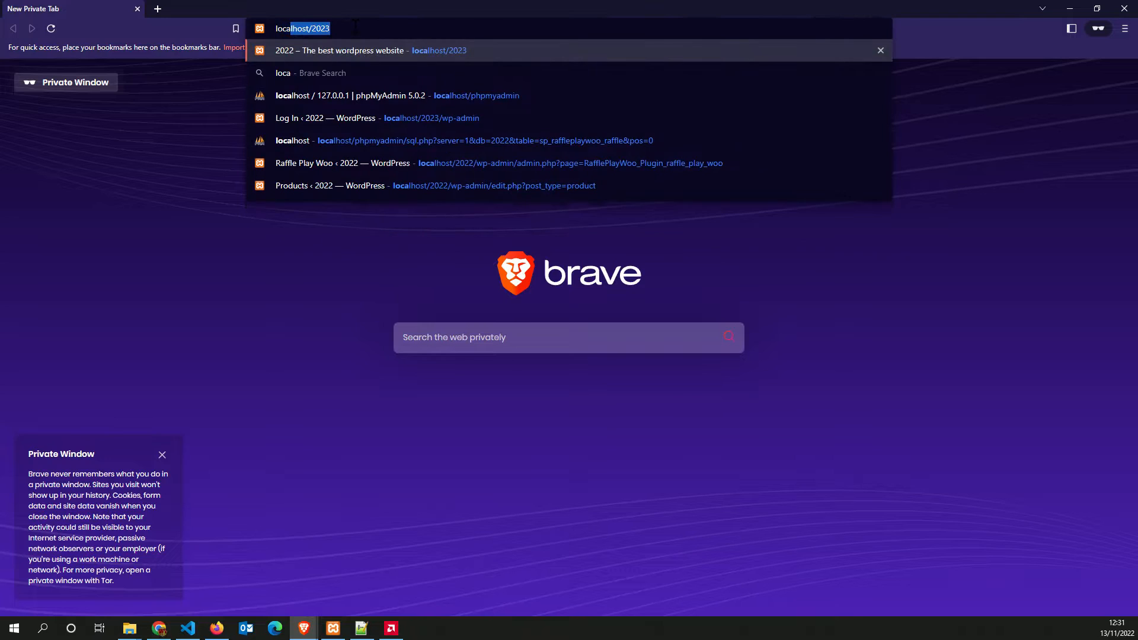
{"action": "type", "text": "/202"}
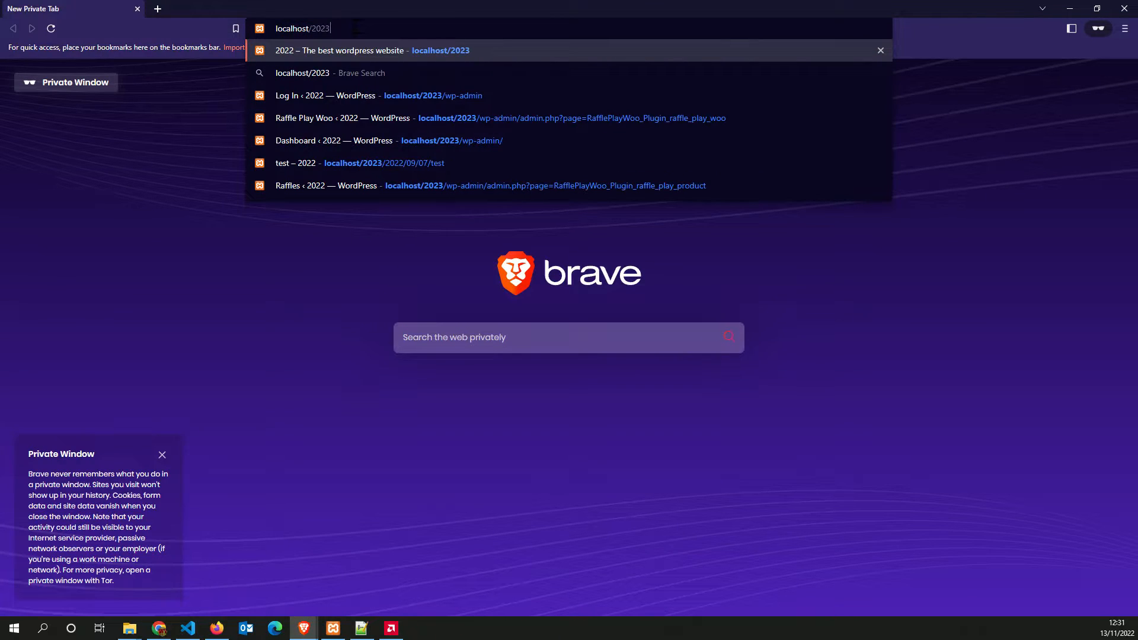
{"action": "type", "text": "2"}
{"action": "key", "text": "Return"}
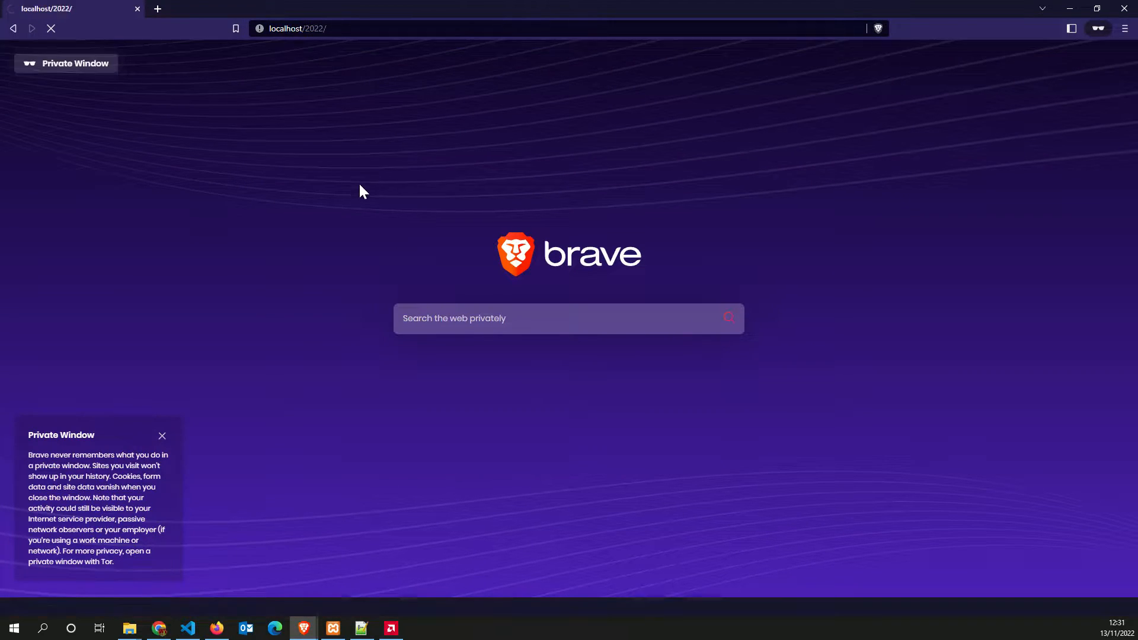
{"action": "scroll", "coordinate": [145, 279], "scroll_direction": "down", "scroll_amount": 2}
{"action": "scroll", "coordinate": [148, 277], "scroll_direction": "up", "scroll_amount": 2}
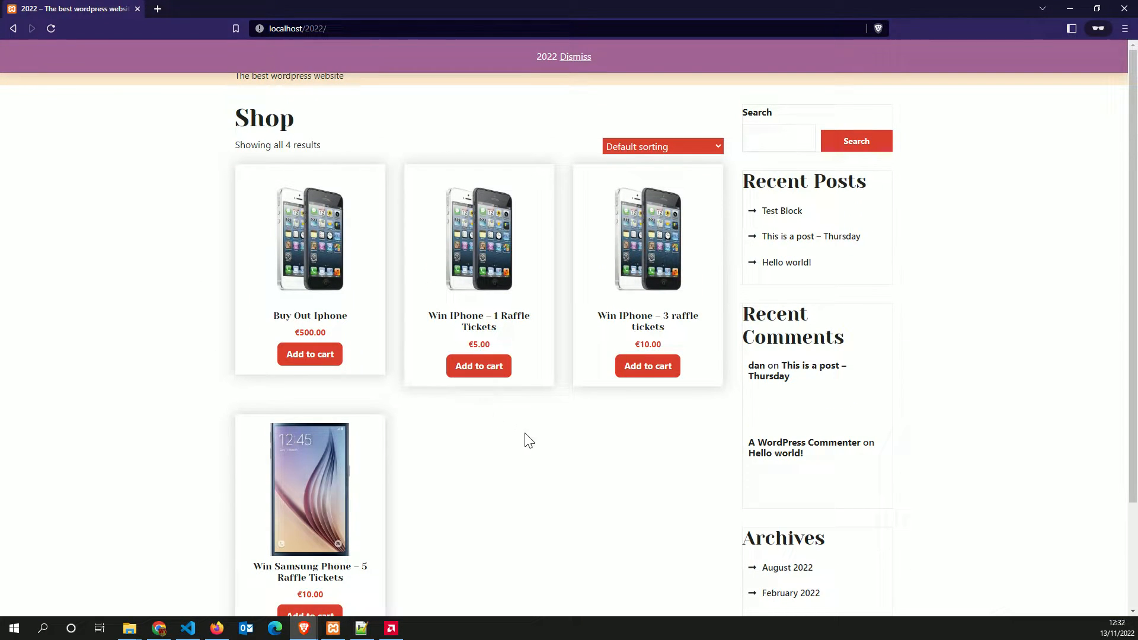
{"action": "left_click", "coordinate": [477, 368]}
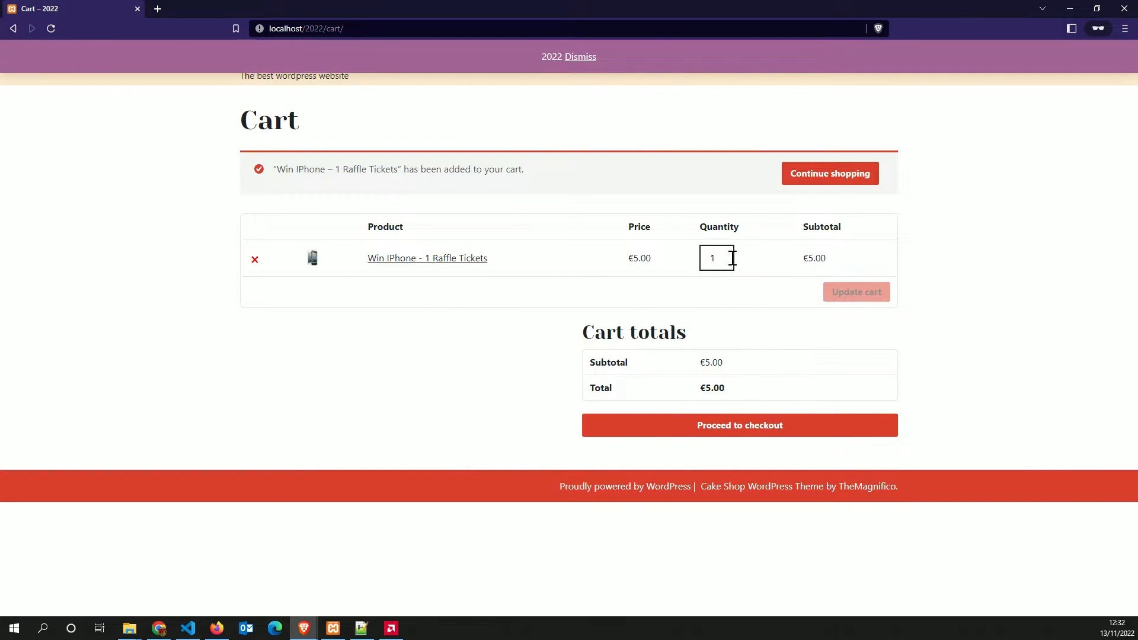
Raise the cart quantity to 5, update the cart, and proceed to checkout
{"action": "left_click", "coordinate": [725, 258]}
{"action": "left_click", "coordinate": [724, 256]}
{"action": "left_click", "coordinate": [854, 294]}
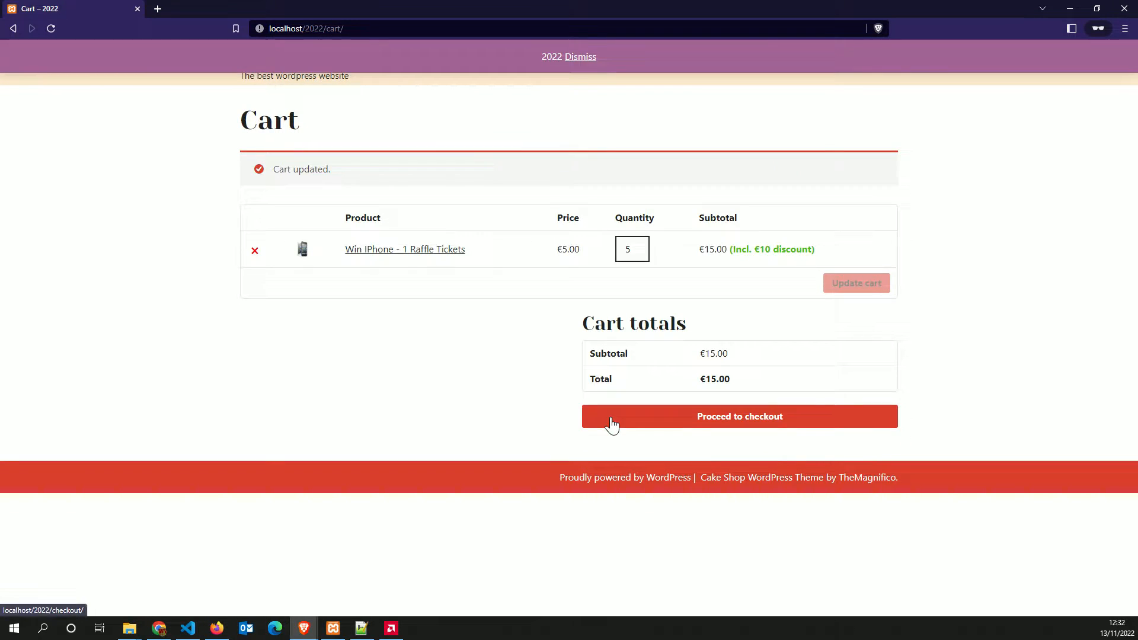
{"action": "left_click", "coordinate": [745, 422]}
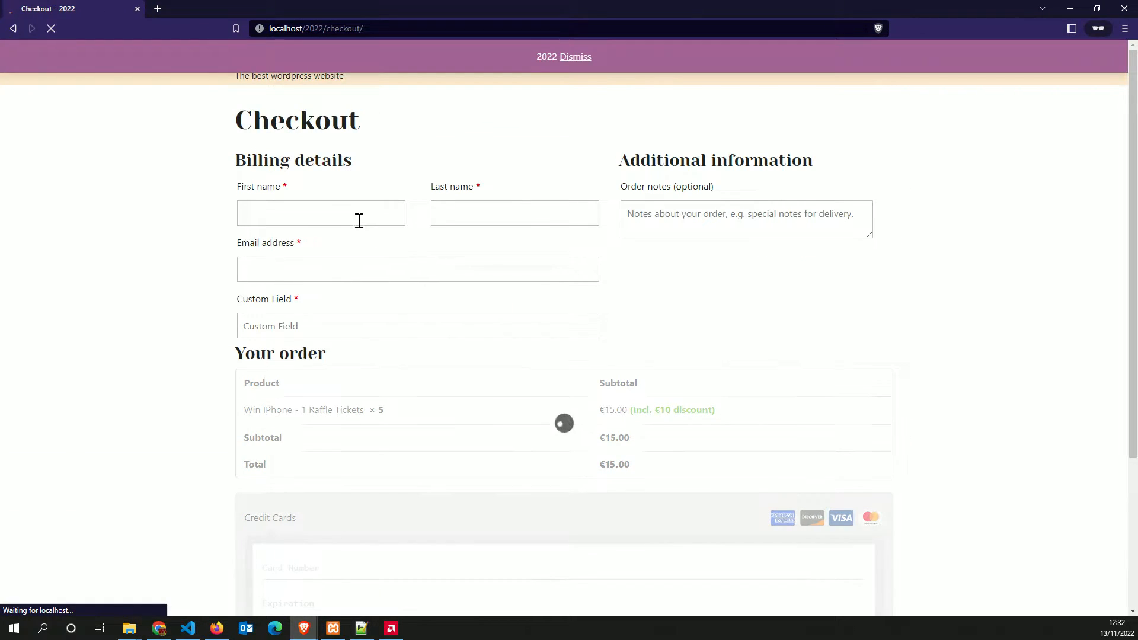
Fill in the billing first name, last name and email address
{"action": "left_click", "coordinate": [359, 220]}
{"action": "type", "text": "Dan"}
{"action": "key", "text": "Tab"}
{"action": "type", "text": "G"}
{"action": "key", "text": "Tab"}
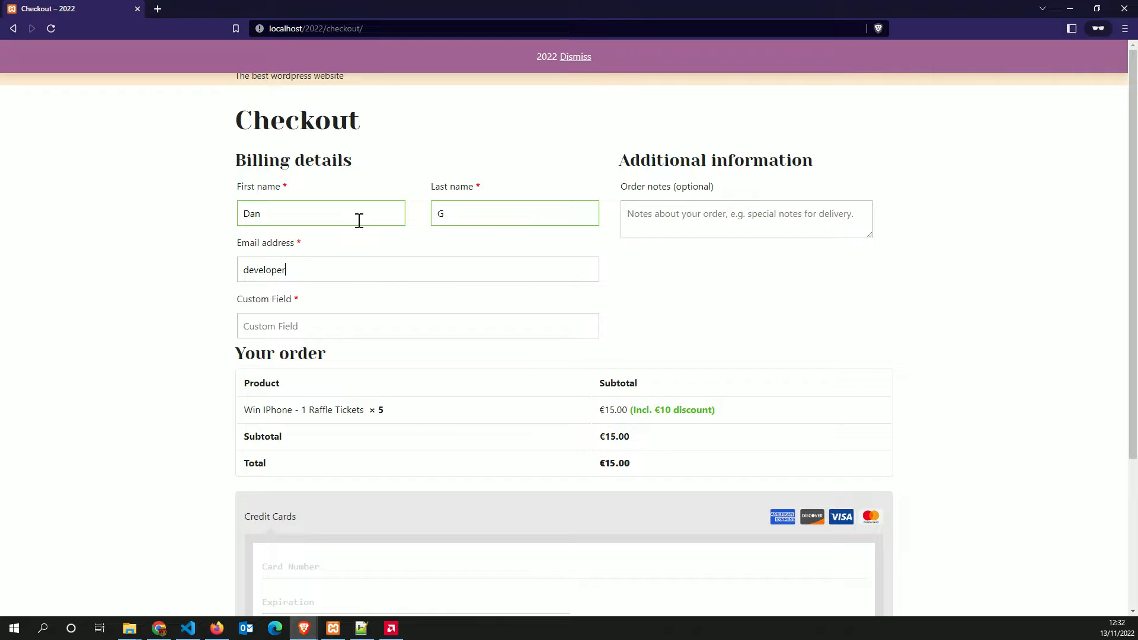
{"action": "key", "text": "Tab"}
Enter 11111 in the checkout Custom Field
{"action": "left_click_drag", "start_coordinate": [240, 304], "coordinate": [323, 302]}
{"action": "left_click", "coordinate": [250, 304]}
{"action": "left_click_drag", "start_coordinate": [229, 306], "coordinate": [272, 307]}
{"action": "left_click", "coordinate": [307, 307]}
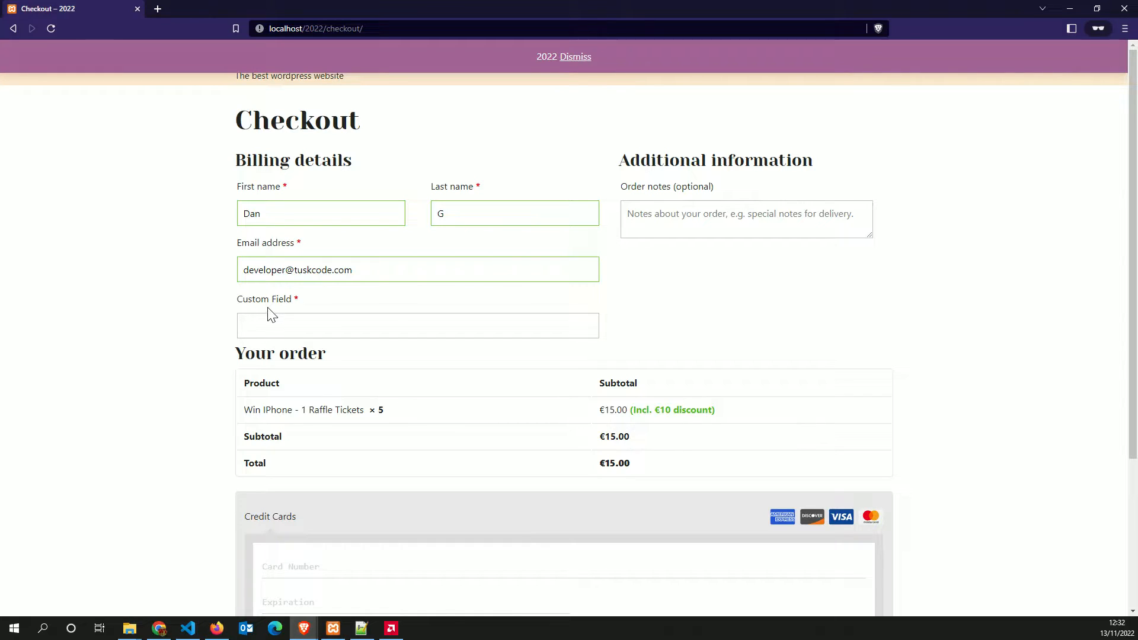
{"action": "left_click_drag", "start_coordinate": [239, 305], "coordinate": [305, 306]}
{"action": "left_click", "coordinate": [300, 309]}
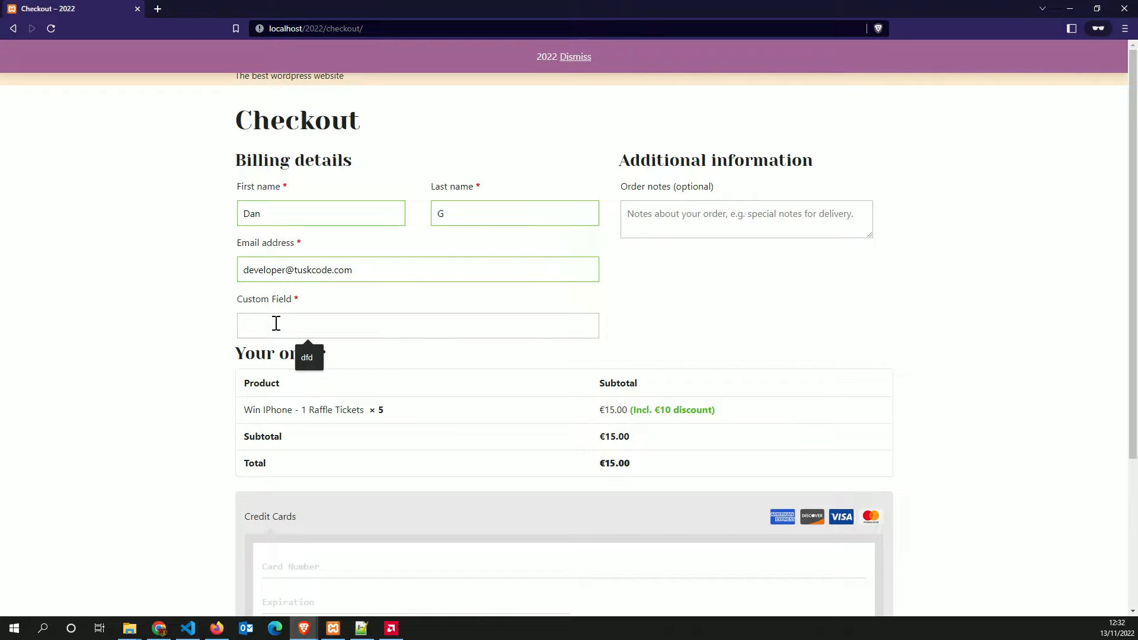
{"action": "left_click_drag", "start_coordinate": [240, 306], "coordinate": [317, 312]}
{"action": "left_click", "coordinate": [298, 314]}
{"action": "left_click_drag", "start_coordinate": [239, 300], "coordinate": [300, 318]}
{"action": "left_click", "coordinate": [290, 322]}
{"action": "type", "text": "11111"}
{"action": "left_click", "coordinate": [233, 344]}
Enter the test card details, place the order, and restore the shop window from full screen
{"action": "scroll", "coordinate": [228, 347], "scroll_direction": "down", "scroll_amount": 3}
{"action": "left_click", "coordinate": [355, 395]}
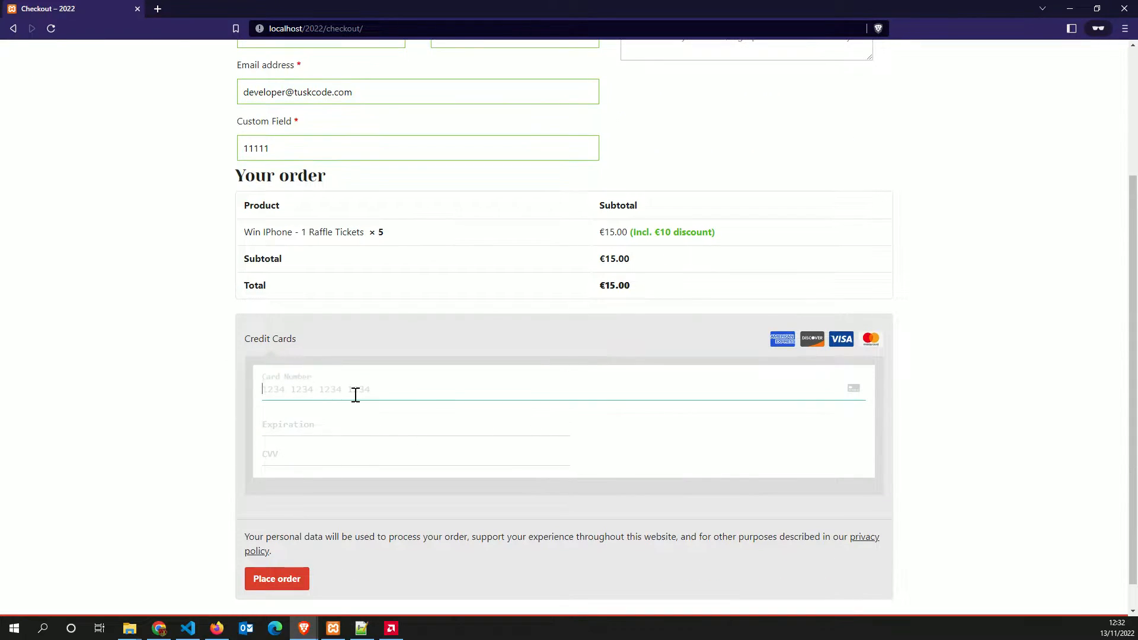
{"action": "type", "text": "42424"}
{"action": "type", "text": "2424242424204242"}
{"action": "type", "text": "33"}
{"action": "scroll", "coordinate": [228, 407], "scroll_direction": "down", "scroll_amount": 2}
{"action": "left_click", "coordinate": [270, 551]}
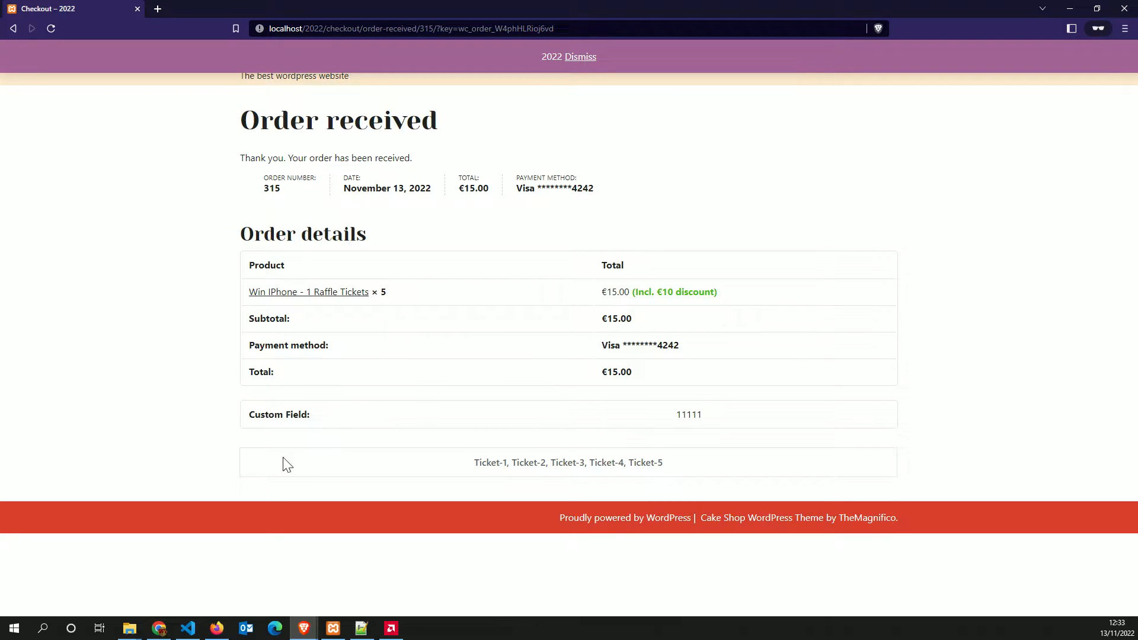
{"action": "left_click", "coordinate": [1097, 13]}
{"action": "left_click_drag", "start_coordinate": [574, 32], "coordinate": [625, 56]}
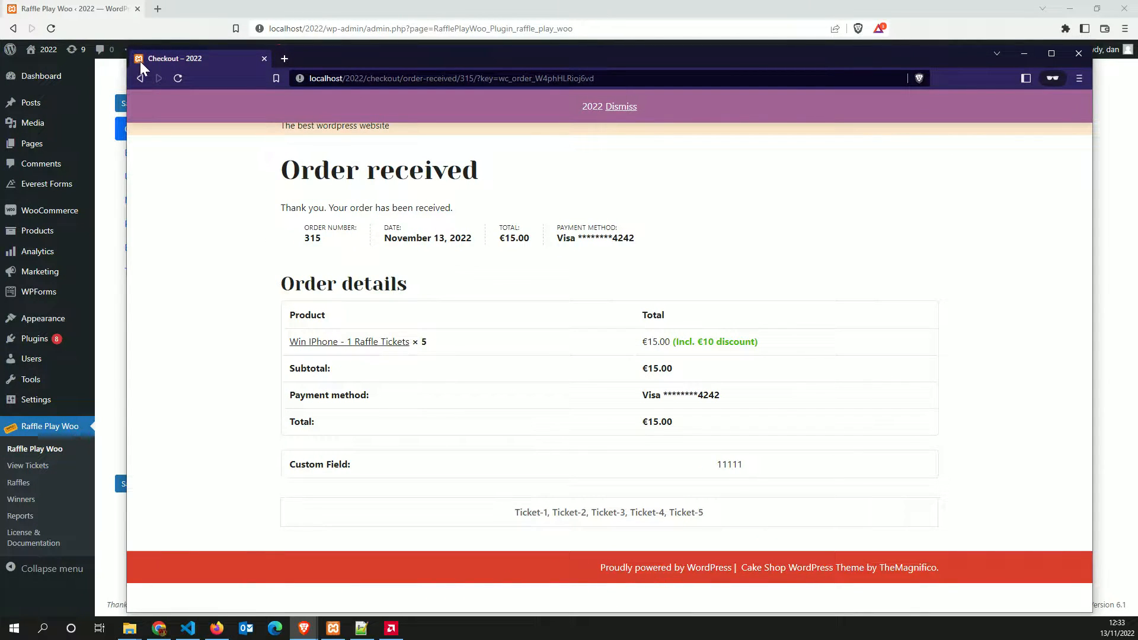
Shrink the shop window and switch back to the Raffle Play Woo settings page
{"action": "left_click_drag", "start_coordinate": [124, 48], "coordinate": [462, 106]}
{"action": "left_click", "coordinate": [205, 329]}
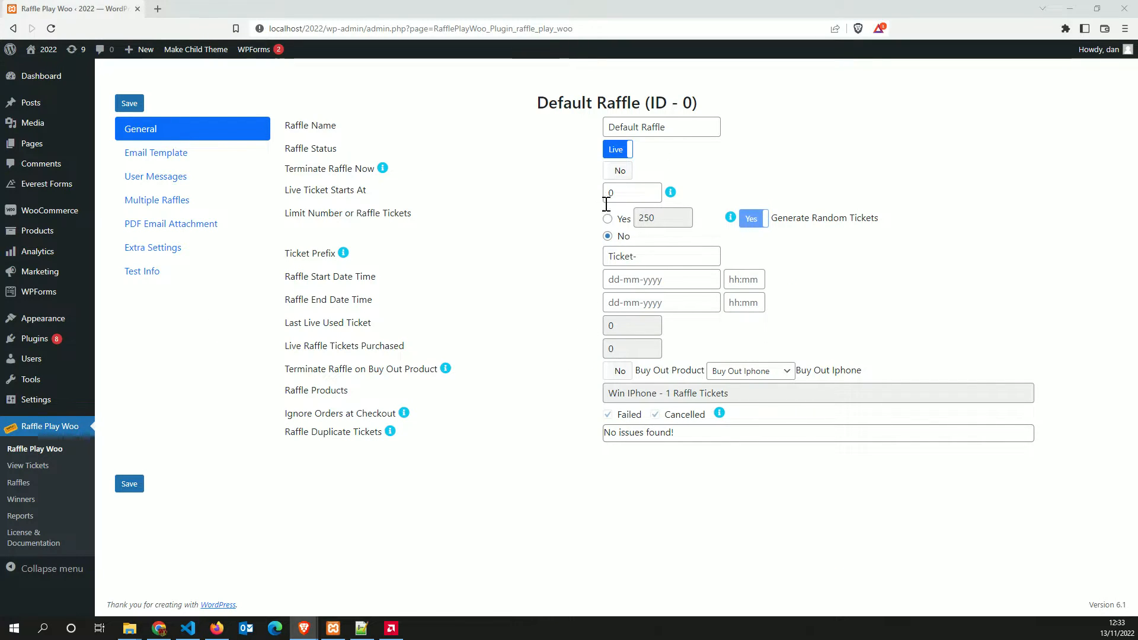
{"action": "left_click_drag", "start_coordinate": [286, 189], "coordinate": [376, 189]}
{"action": "left_click", "coordinate": [627, 195]}
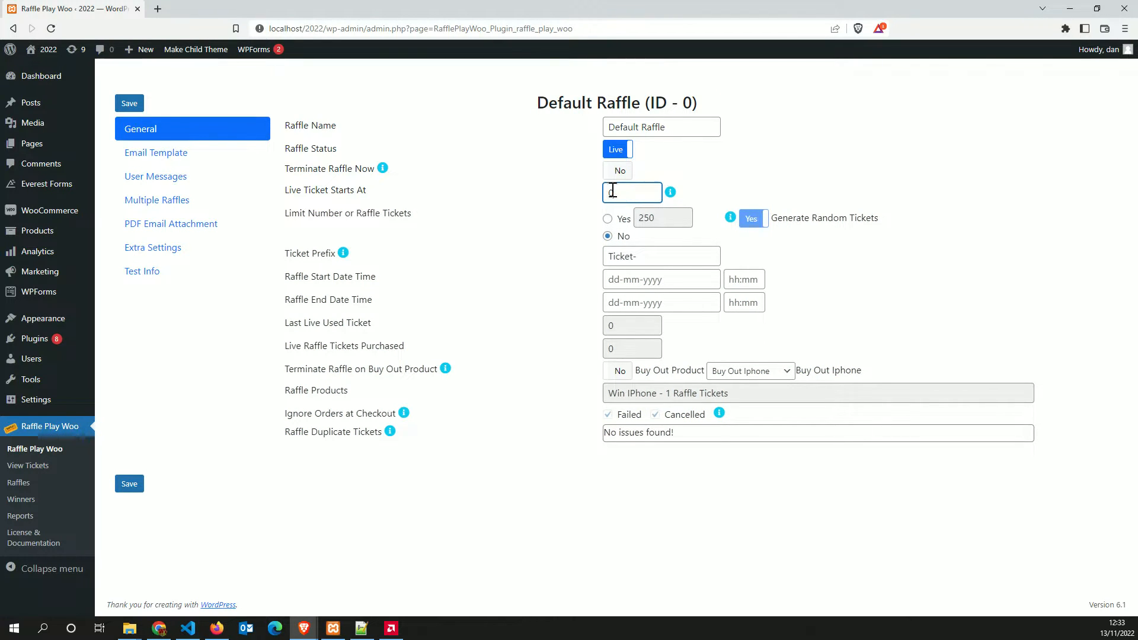
{"action": "mouse_move", "coordinate": [303, 627]}
{"action": "left_click", "coordinate": [341, 584]}
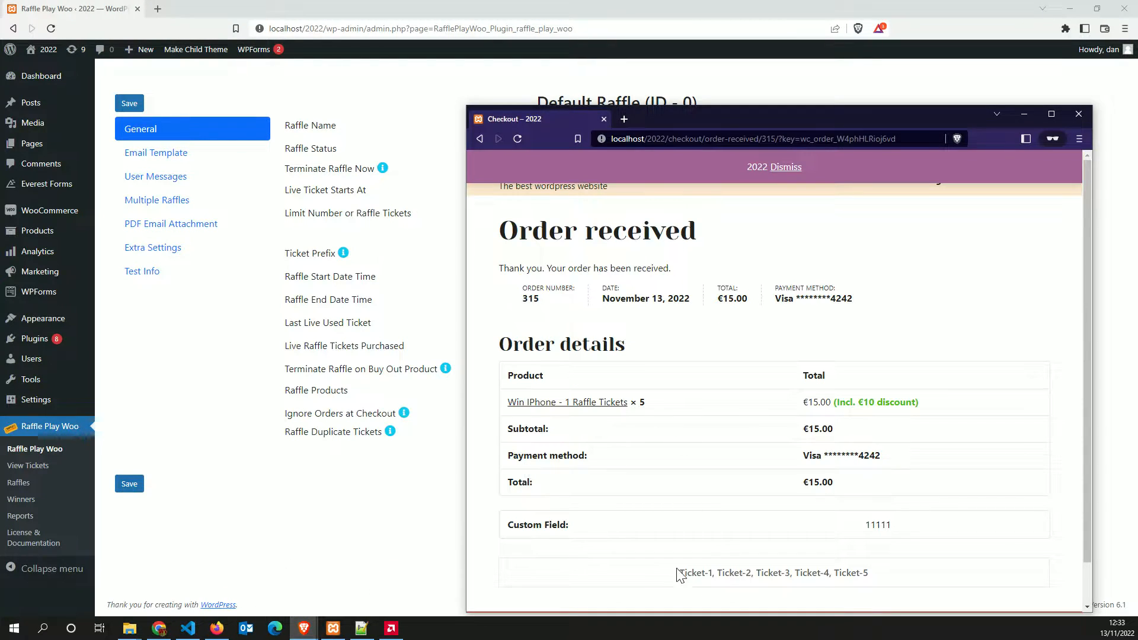
{"action": "left_click", "coordinate": [394, 501]}
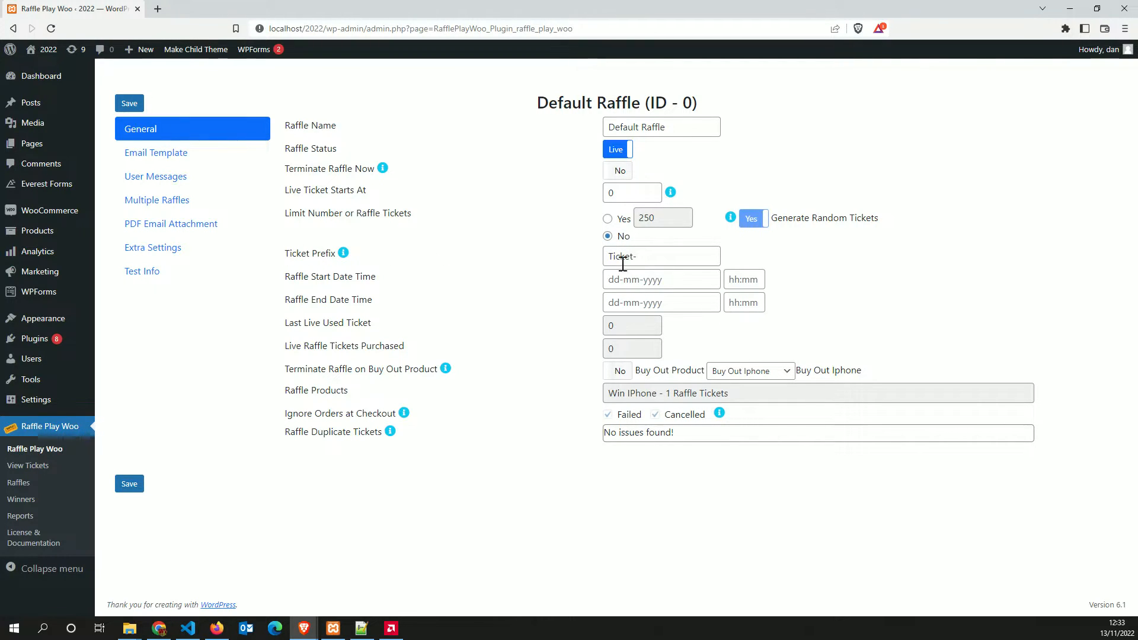
Change the Ticket Prefix from Ticket- to T-, cancelling the Save As dialog
{"action": "left_click", "coordinate": [658, 259]}
{"action": "key", "text": "BackSpace"}
{"action": "key", "text": "BackSpace"}
{"action": "key", "text": "BackSpace"}
{"action": "key", "text": "BackSpace"}
{"action": "key", "text": "BackSpace"}
{"action": "key", "text": "BackSpace"}
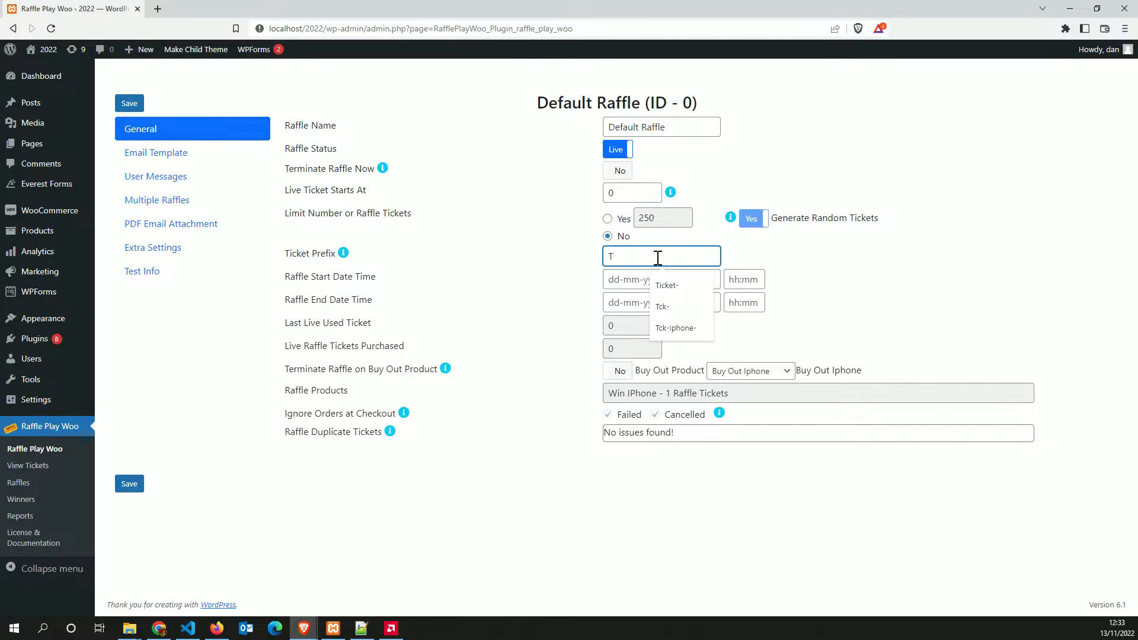
{"action": "key", "text": "ctrl+s"}
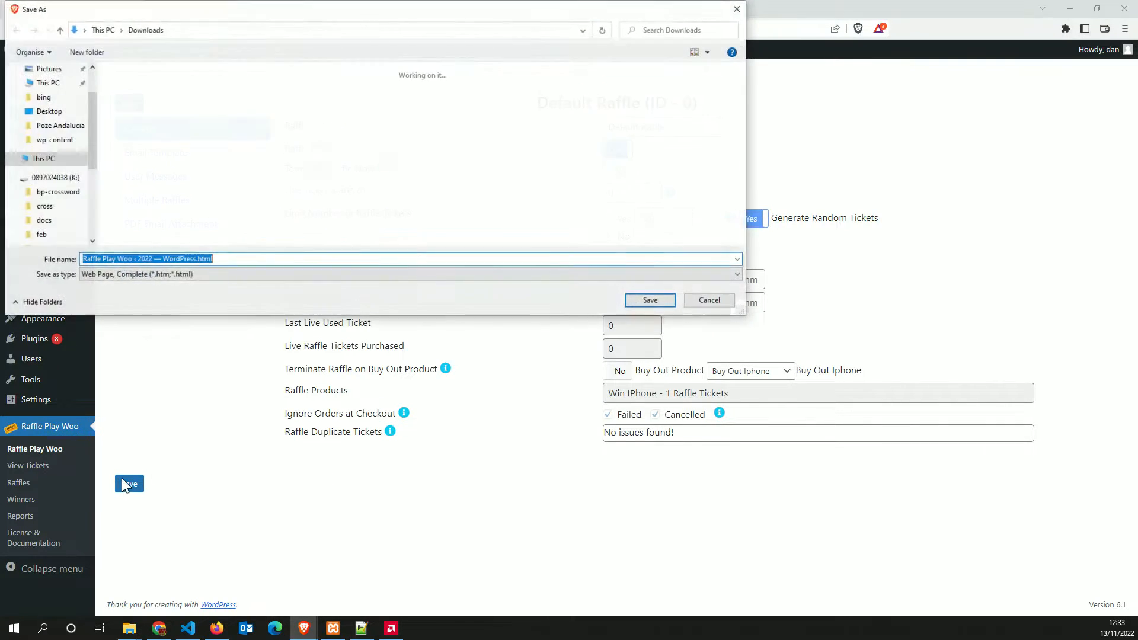
{"action": "left_click", "coordinate": [717, 301]}
Save the raffle settings and reload the order-received page to show tickets T-1 to T-5
{"action": "left_click", "coordinate": [122, 487]}
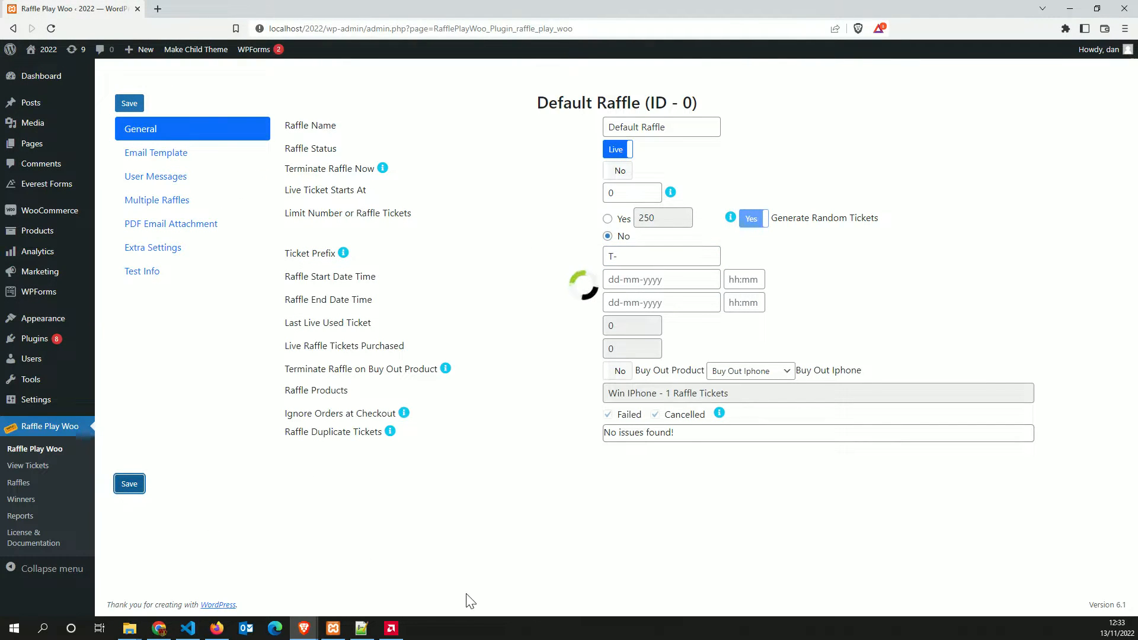
{"action": "mouse_move", "coordinate": [304, 628]}
{"action": "left_click", "coordinate": [373, 564]}
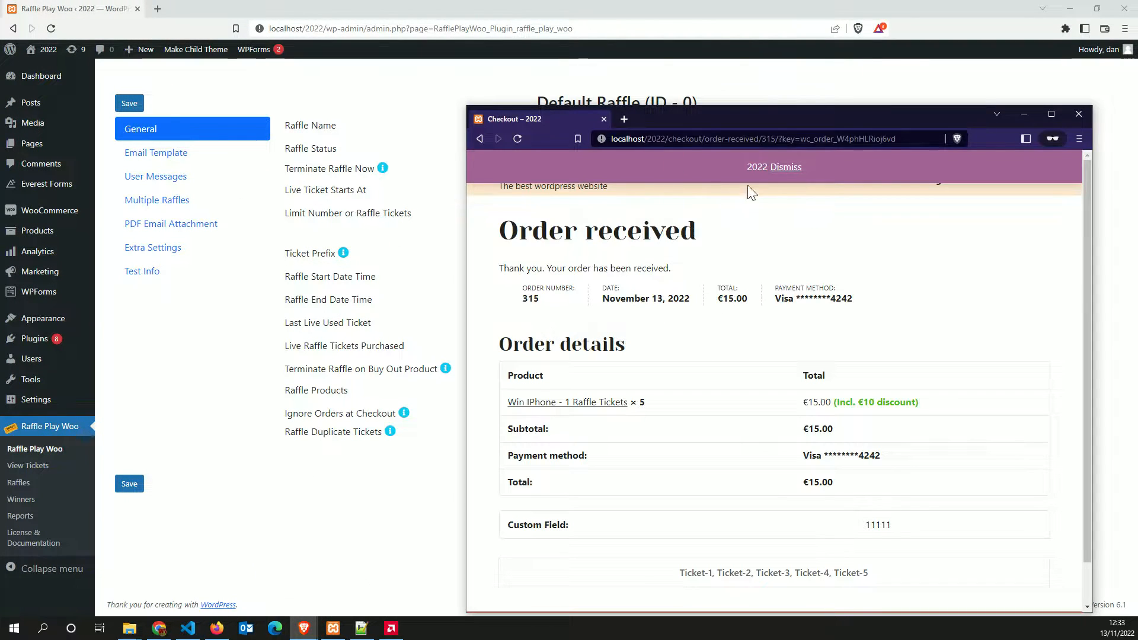
{"action": "left_click", "coordinate": [525, 142]}
{"action": "left_click_drag", "start_coordinate": [713, 116], "coordinate": [709, 71]}
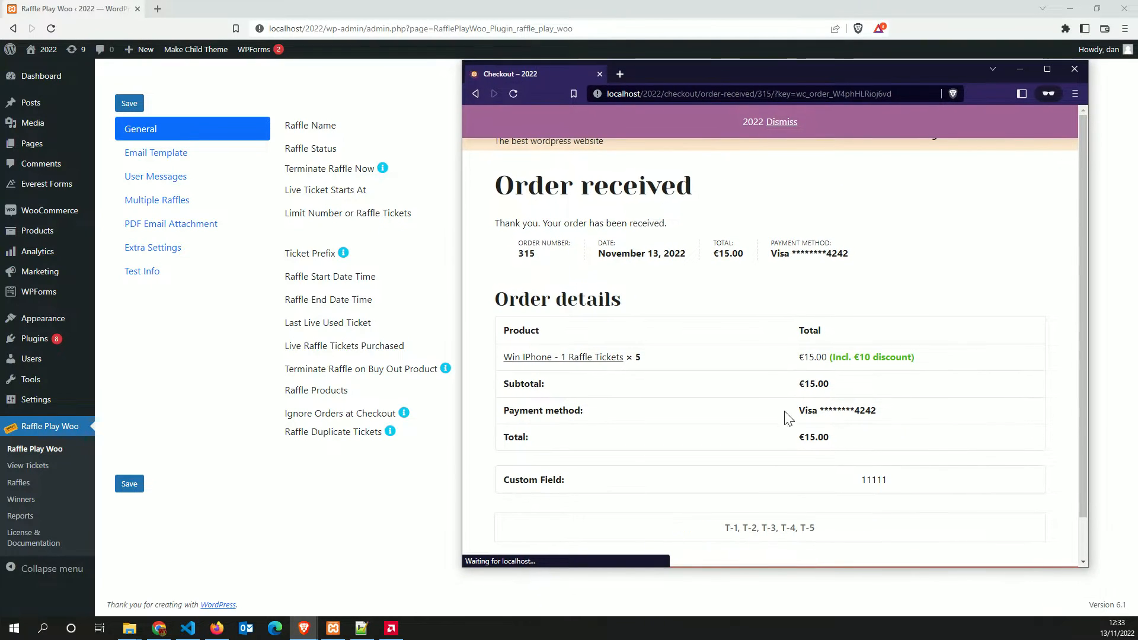
Refresh the raffle settings to show Last Live Used Ticket 5 and 5 tickets purchased
{"action": "left_click", "coordinate": [363, 513]}
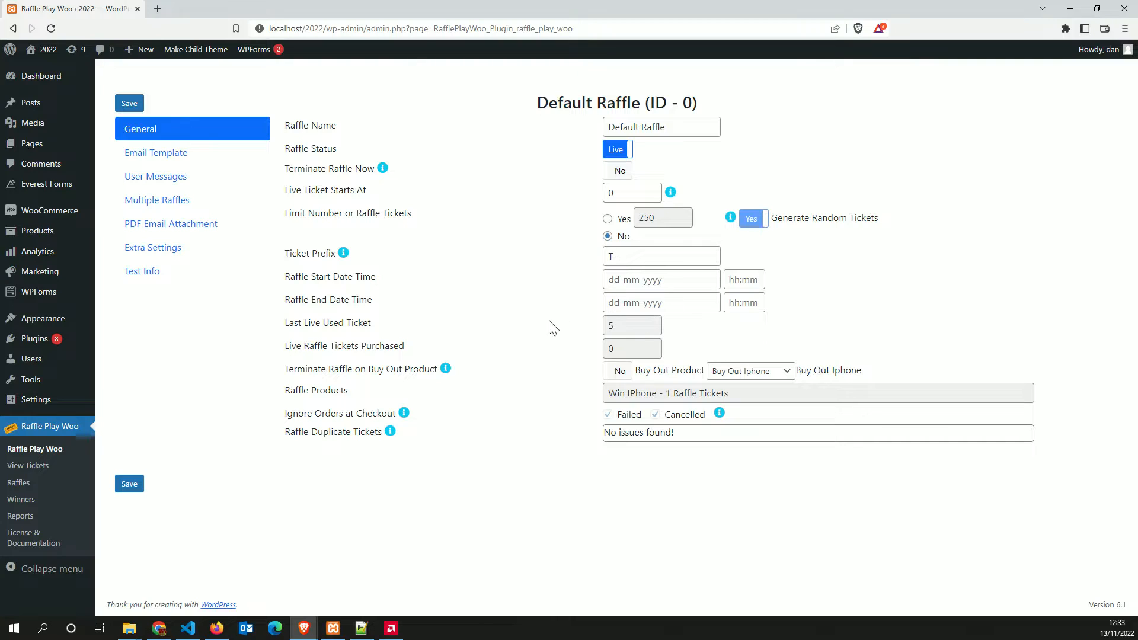
{"action": "left_click_drag", "start_coordinate": [280, 325], "coordinate": [618, 330]}
{"action": "left_click", "coordinate": [620, 327]}
{"action": "left_click", "coordinate": [128, 103]}
{"action": "left_click", "coordinate": [332, 633]}
{"action": "left_click", "coordinate": [368, 575]}
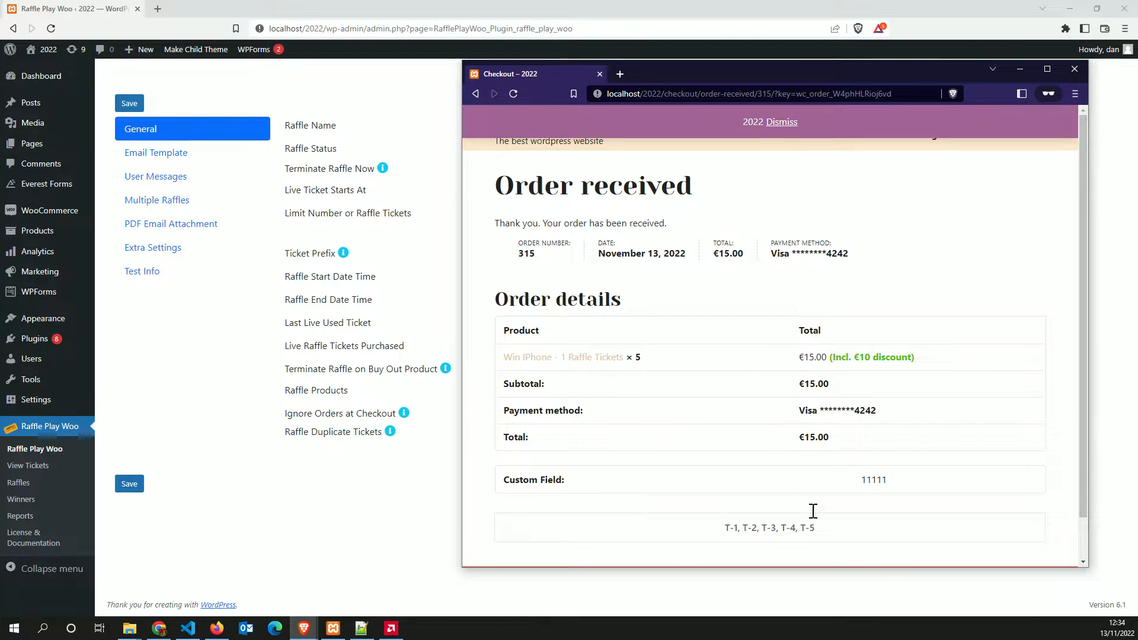
{"action": "left_click", "coordinate": [238, 344]}
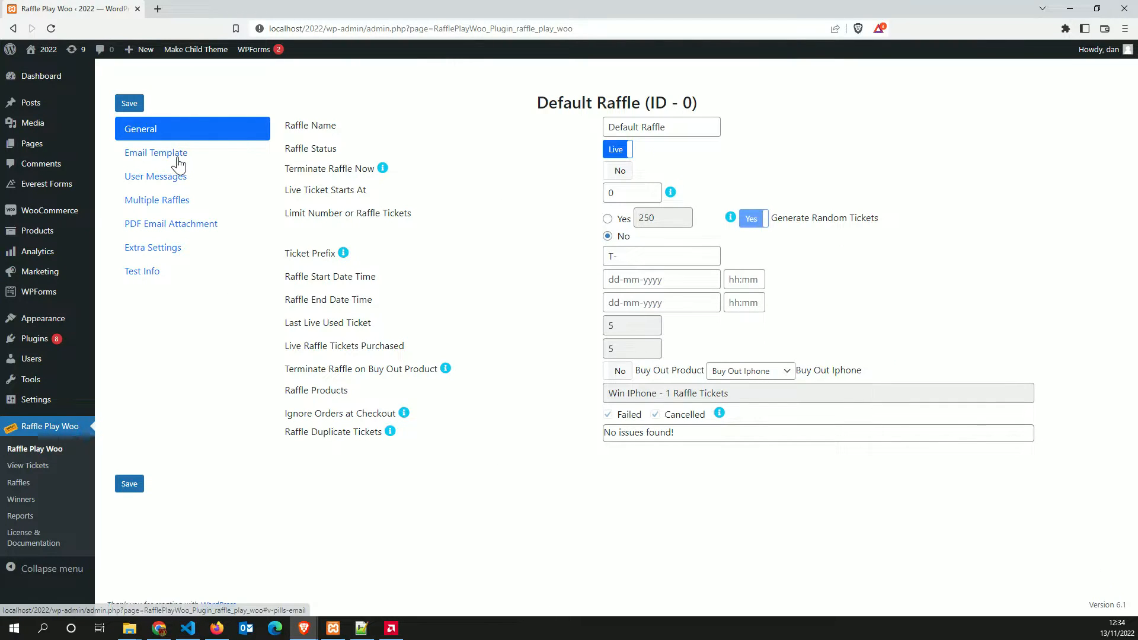
Open the Email Template tab and compare it with the order-received page
{"action": "left_click", "coordinate": [177, 160]}
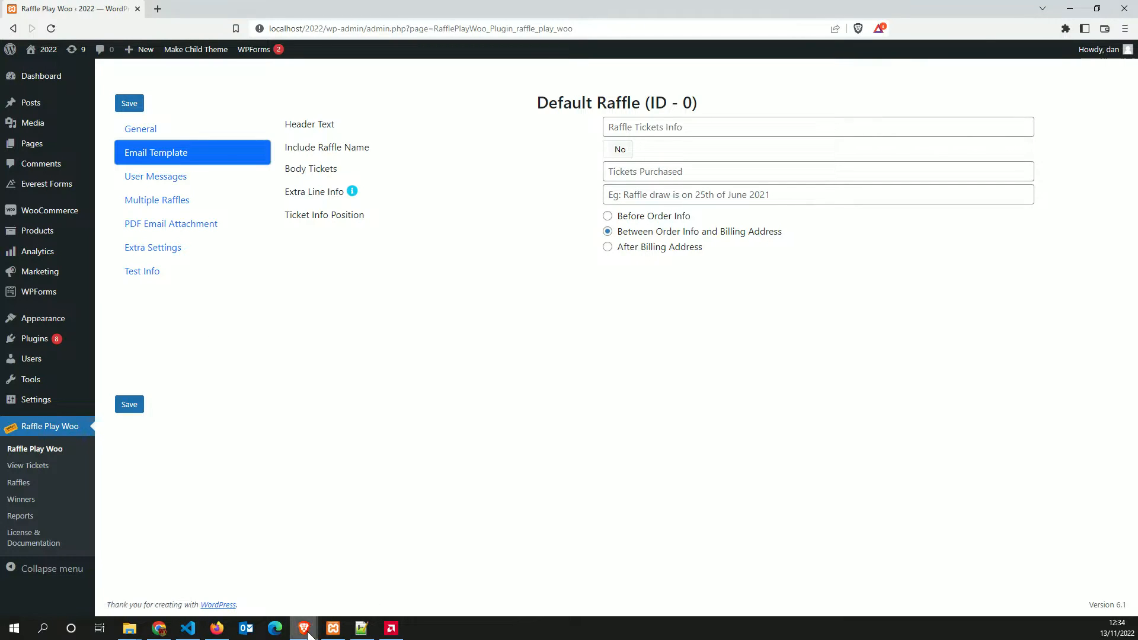
{"action": "mouse_move", "coordinate": [307, 634]}
{"action": "left_click", "coordinate": [369, 566]}
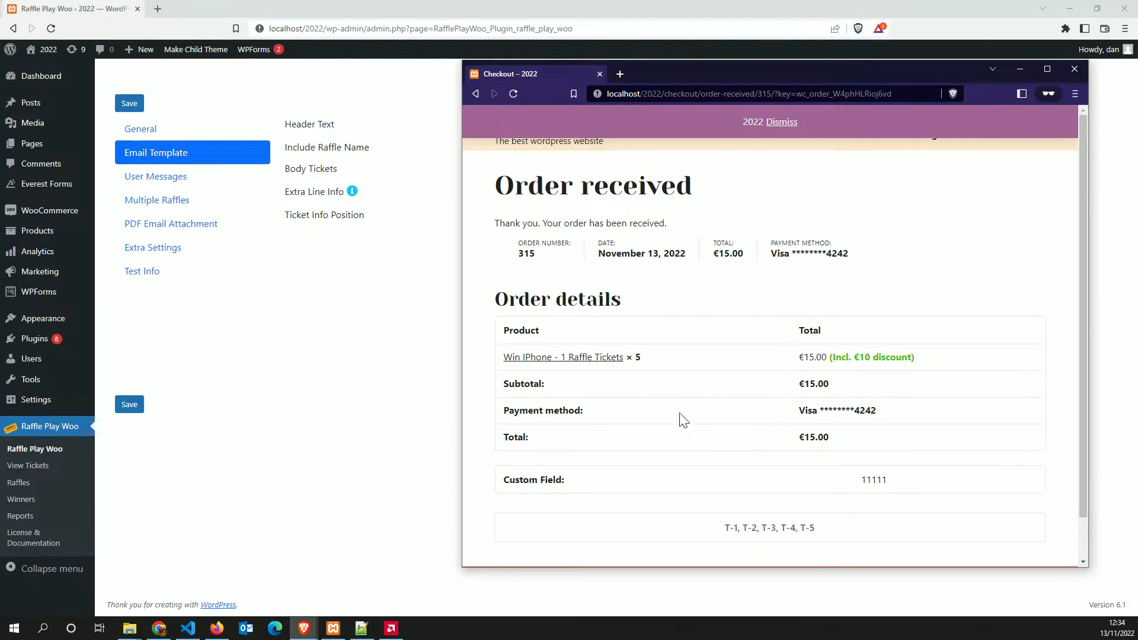
{"action": "scroll", "coordinate": [732, 531], "scroll_direction": "down", "scroll_amount": 1}
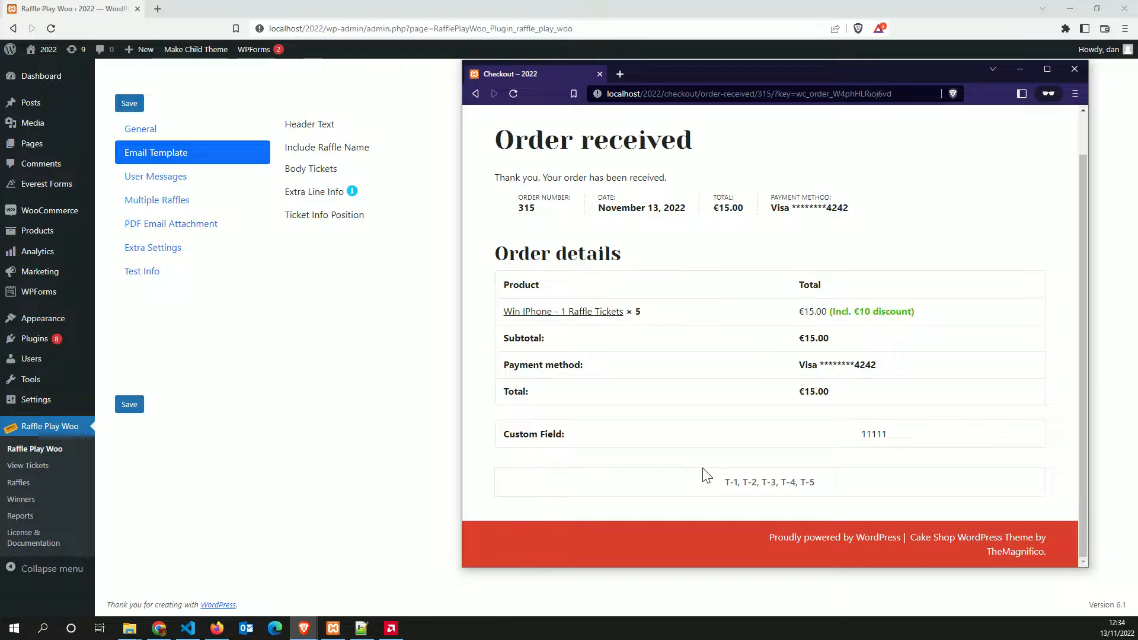
{"action": "left_click", "coordinate": [396, 402]}
{"action": "mouse_move", "coordinate": [307, 633]}
{"action": "left_click", "coordinate": [379, 584]}
{"action": "left_click", "coordinate": [291, 395]}
Set header 'Raffle Info', include raffle name, Body Tickets 'Tickets', Extra Line 'Drawn on the 24th of December'
{"action": "left_click", "coordinate": [643, 127]}
{"action": "type", "text": "Raffle Info"}
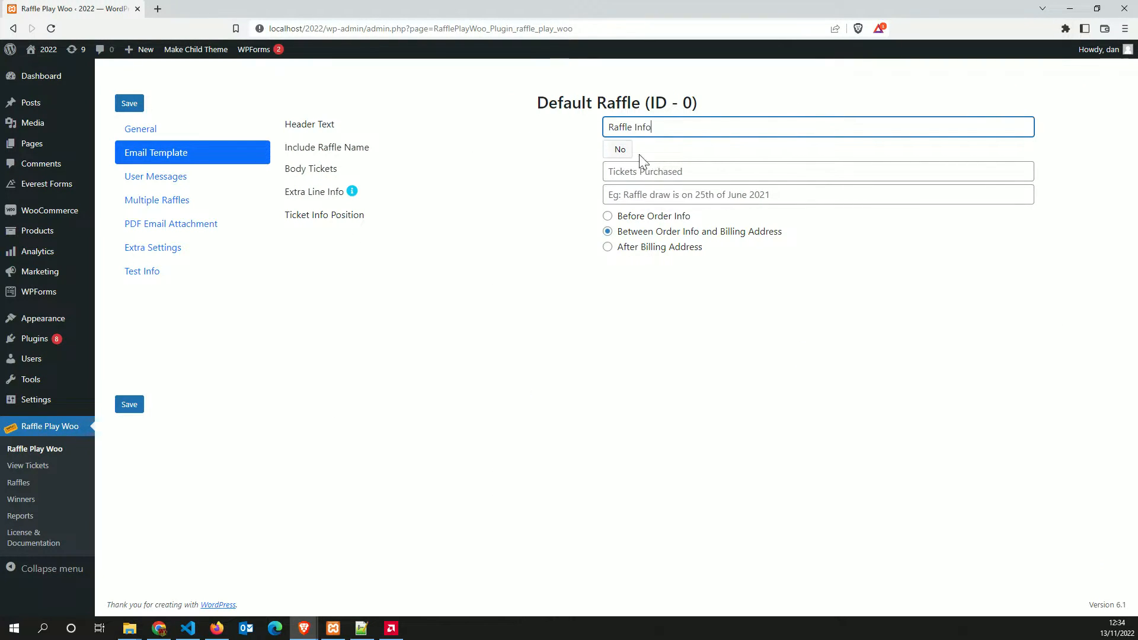
{"action": "left_click", "coordinate": [615, 154]}
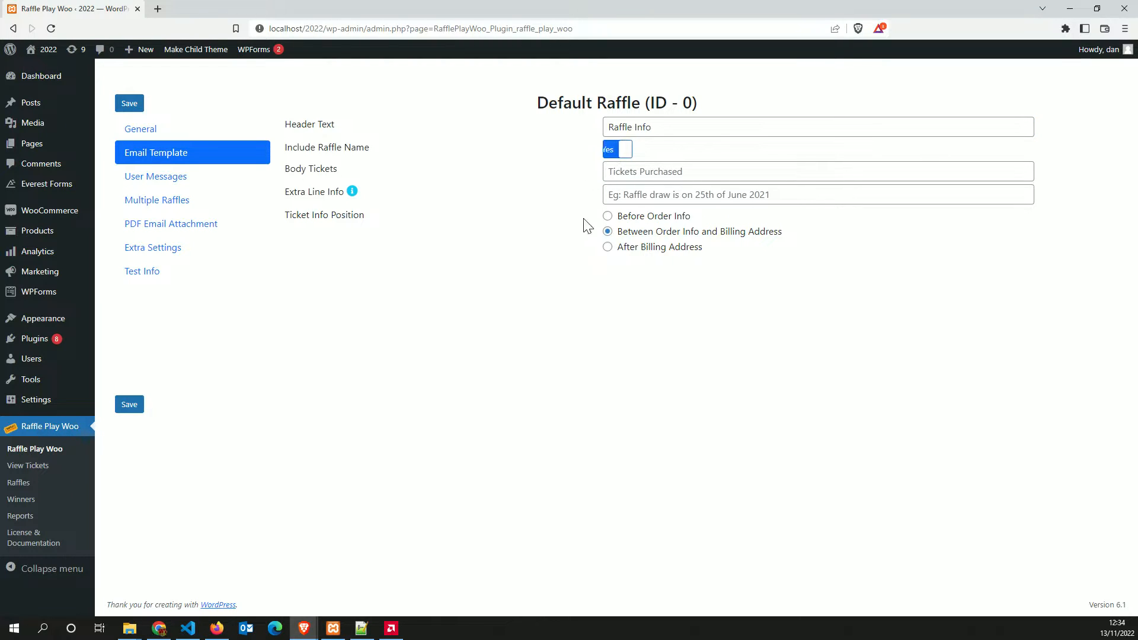
{"action": "left_click", "coordinate": [667, 171]}
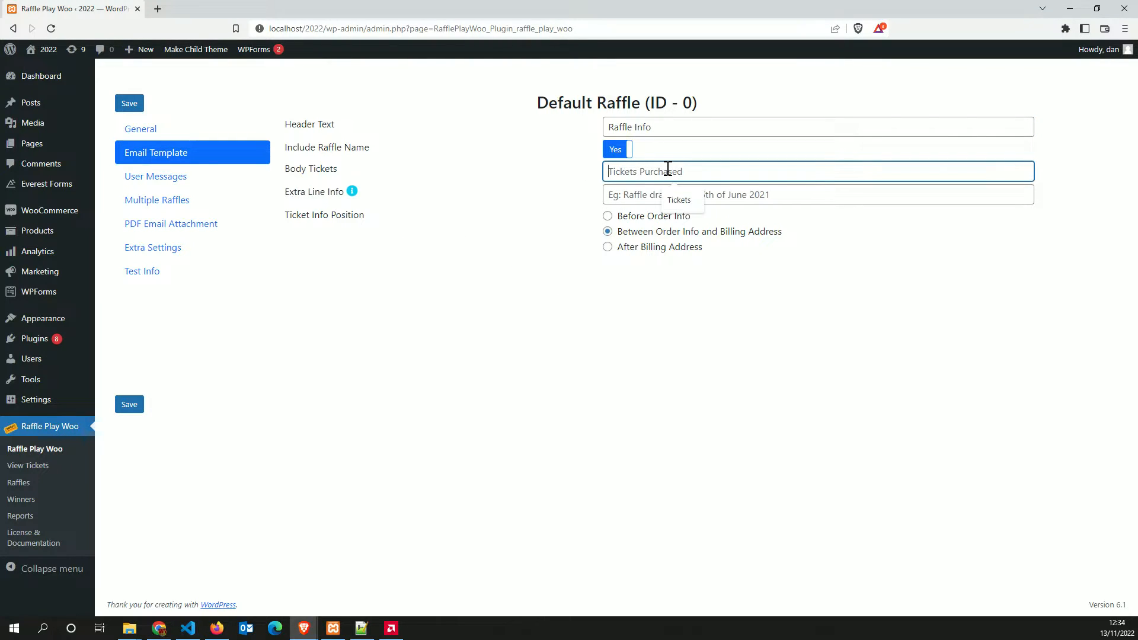
{"action": "type", "text": "Ti"}
{"action": "key", "text": "Down"}
{"action": "key", "text": "Return"}
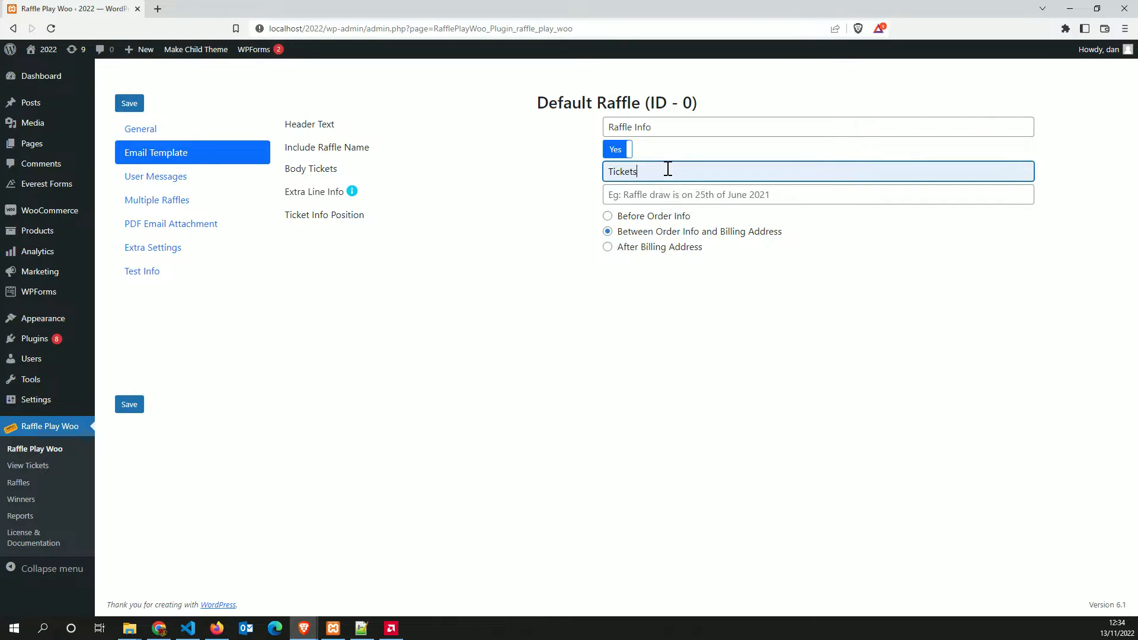
{"action": "left_click", "coordinate": [640, 195]}
{"action": "type", "text": "Drawn on the"}
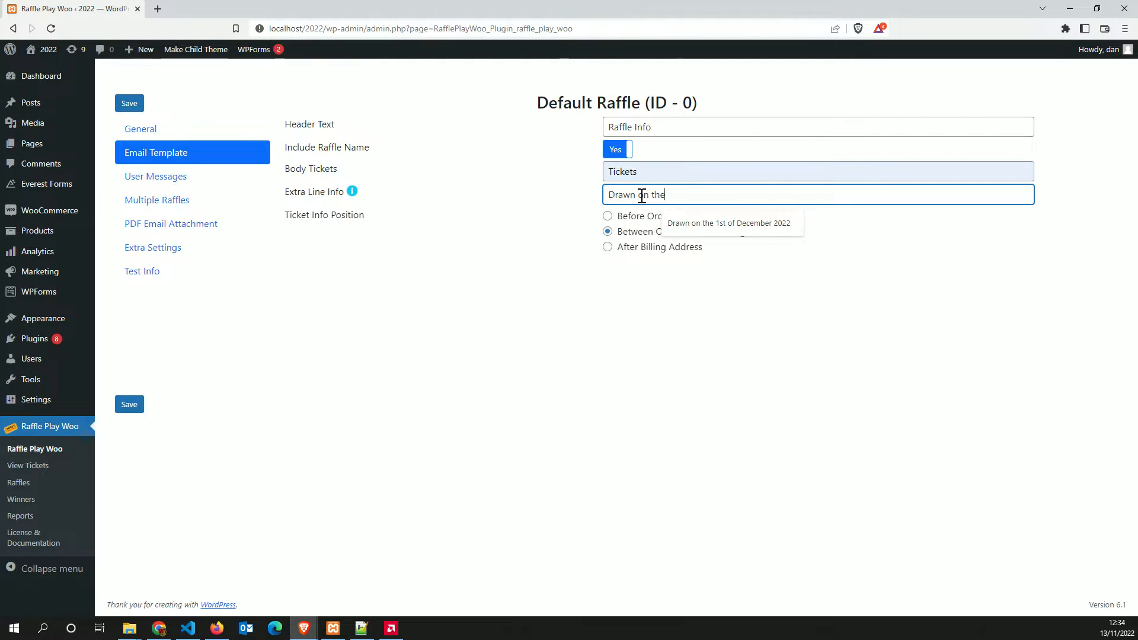
{"action": "type", "text": " 24t"}
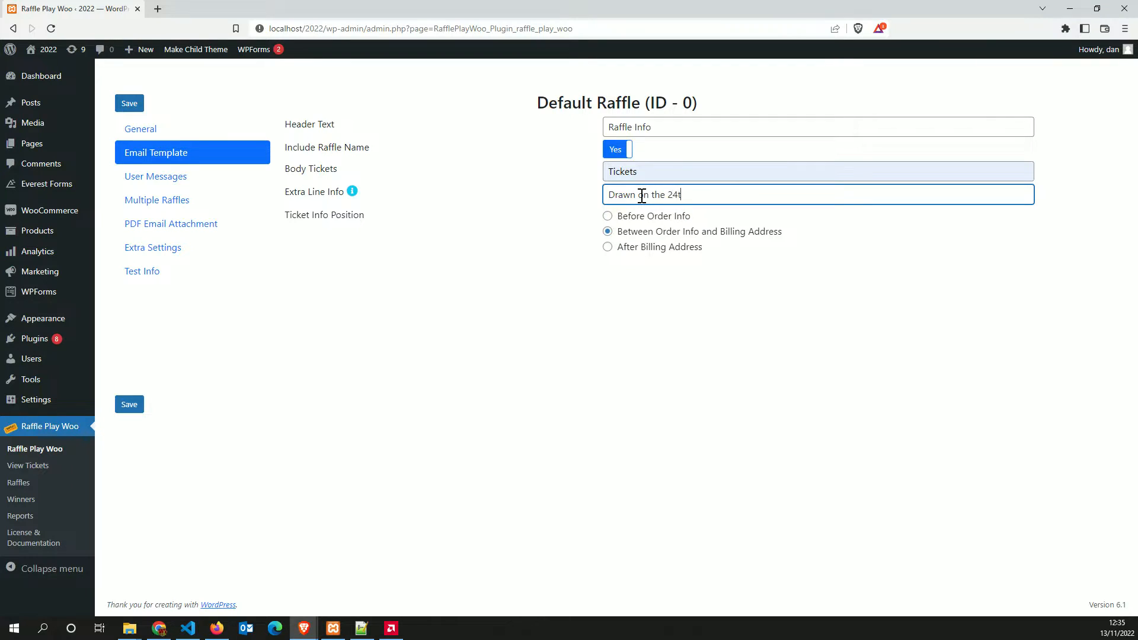
{"action": "type", "text": "h of December"}
{"action": "left_click", "coordinate": [606, 402]}
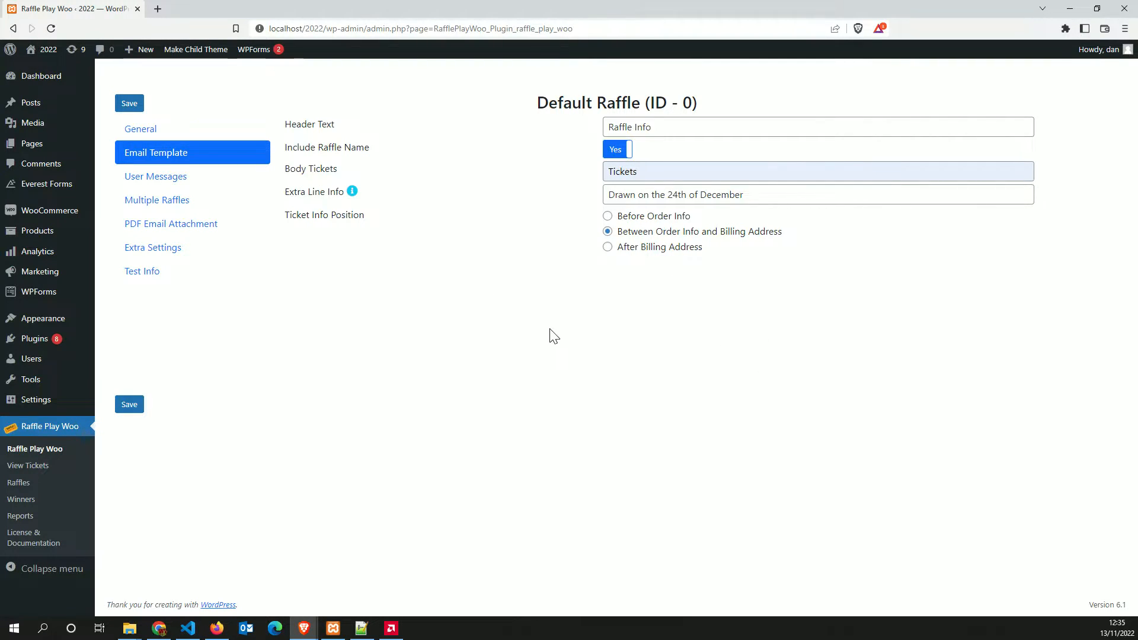
{"action": "left_click", "coordinate": [130, 405]}
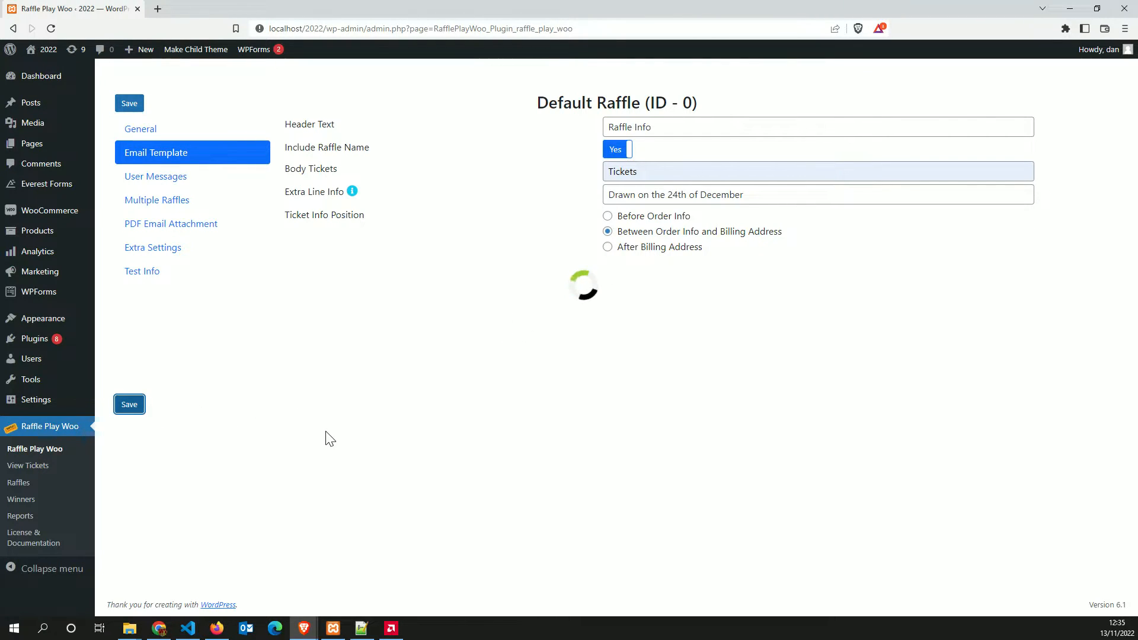
{"action": "left_click", "coordinate": [303, 628]}
{"action": "left_click", "coordinate": [378, 592]}
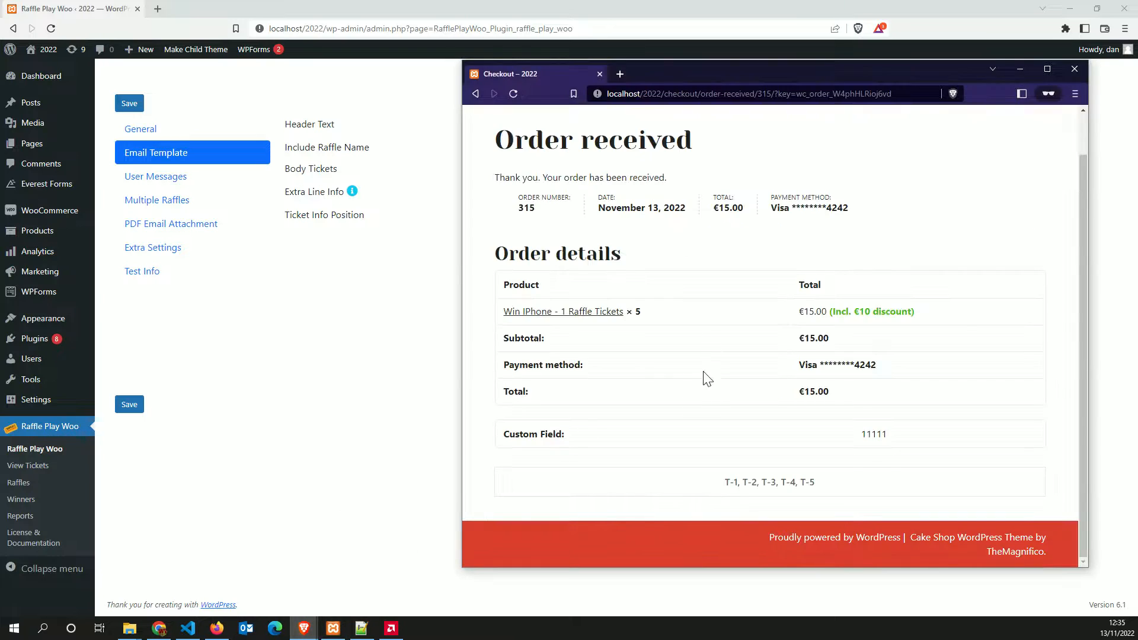
{"action": "left_click", "coordinate": [514, 94]}
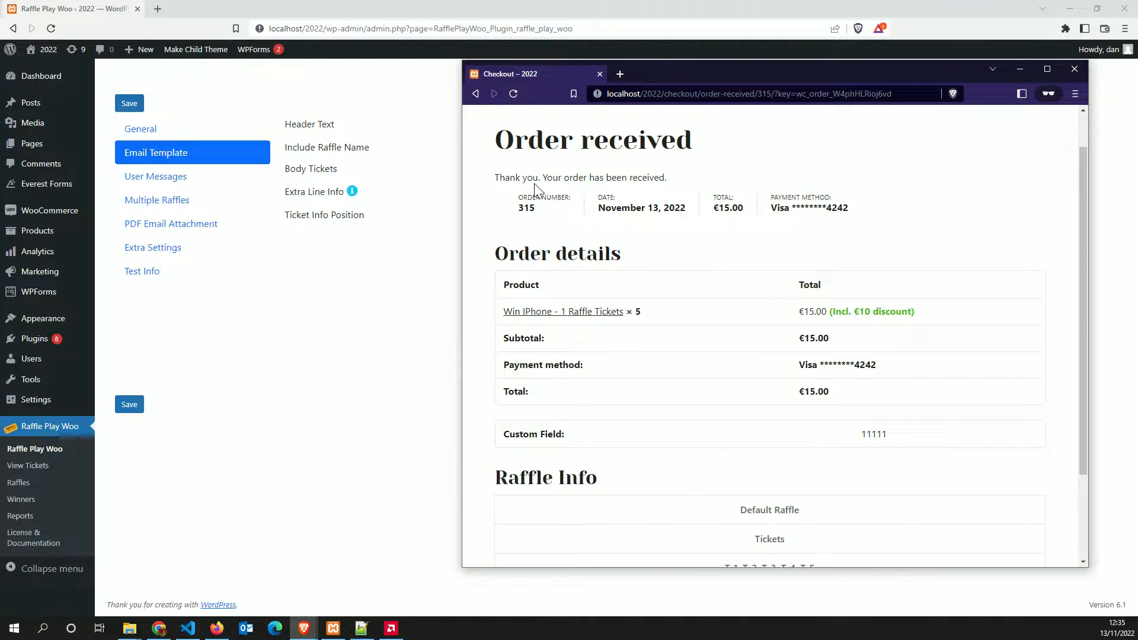
{"action": "scroll", "coordinate": [681, 213], "scroll_direction": "down", "scroll_amount": 3}
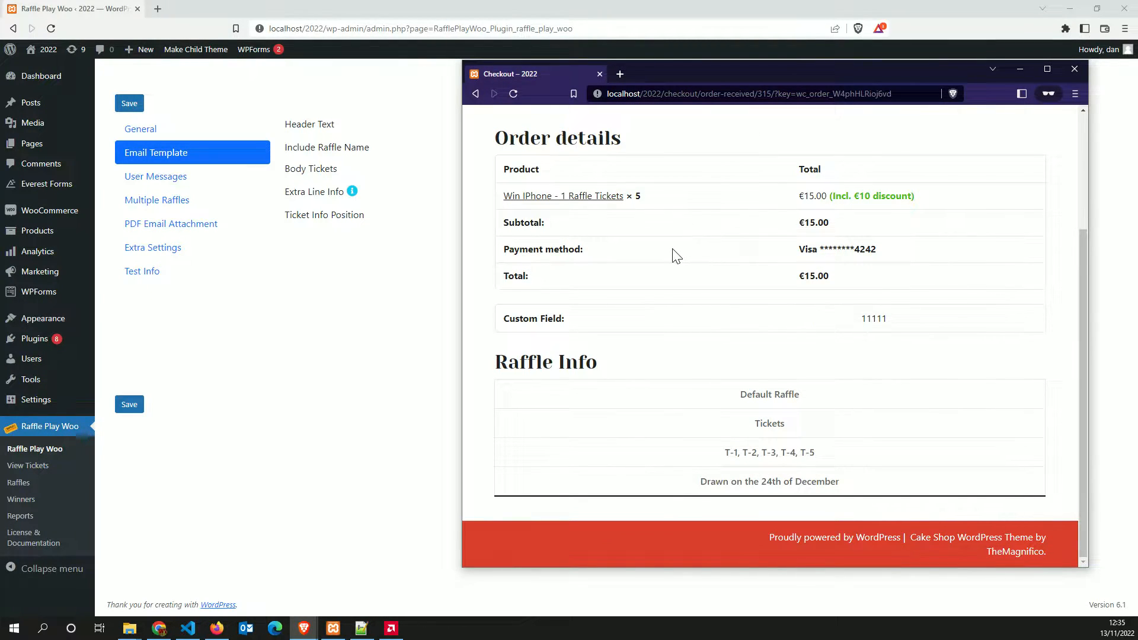
{"action": "left_click_drag", "start_coordinate": [654, 68], "coordinate": [548, 204]}
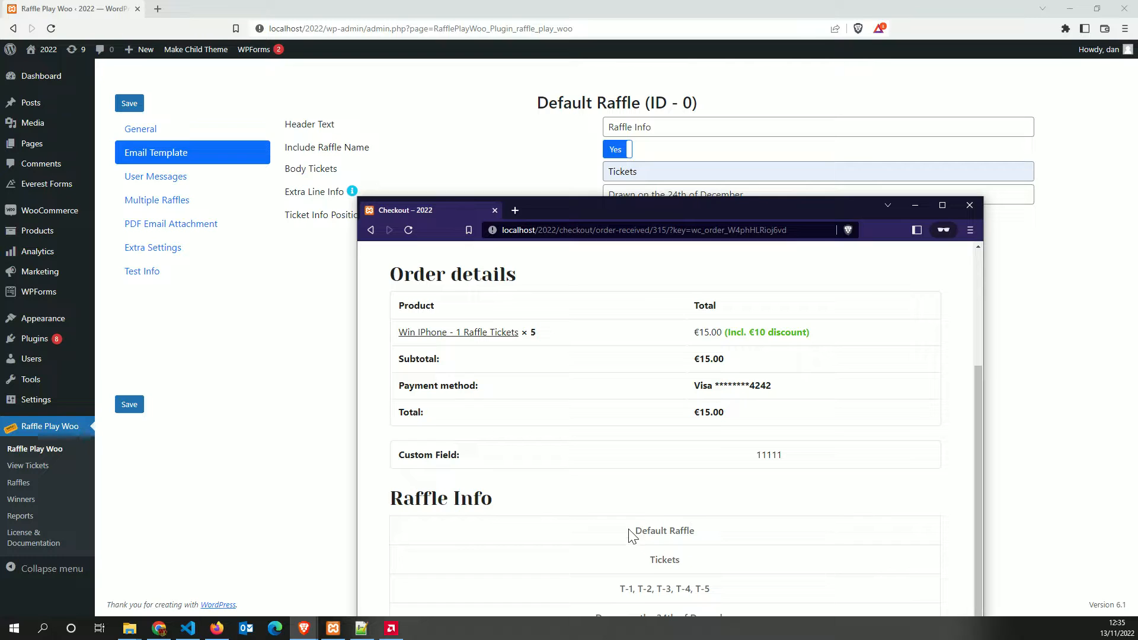
{"action": "left_click_drag", "start_coordinate": [632, 531], "coordinate": [695, 530]}
Rename the raffle from Default Raffle to 'Win Iphone' on the General tab and save
{"action": "left_click", "coordinate": [172, 169]}
{"action": "left_click", "coordinate": [140, 129]}
{"action": "left_click_drag", "start_coordinate": [669, 127], "coordinate": [635, 127]}
{"action": "key", "text": "ctrl+a"}
{"action": "type", "text": "Win Iphone"}
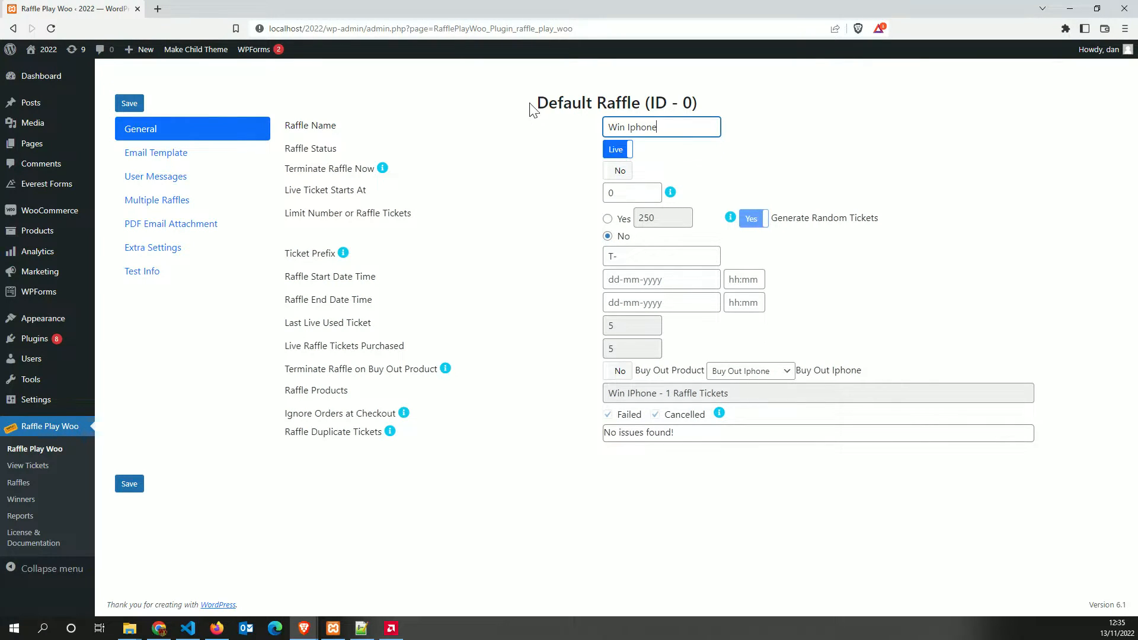
{"action": "left_click", "coordinate": [129, 484]}
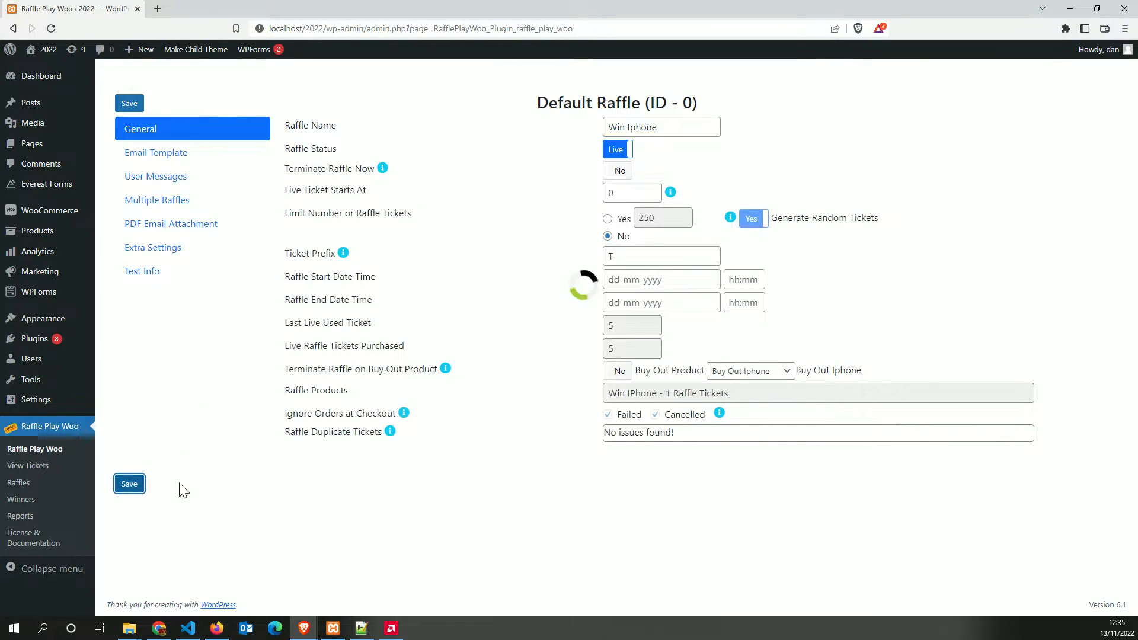
Reload the order-received page to confirm Raffle Info shows Win Iphone
{"action": "mouse_move", "coordinate": [304, 628]}
{"action": "left_click", "coordinate": [400, 589]}
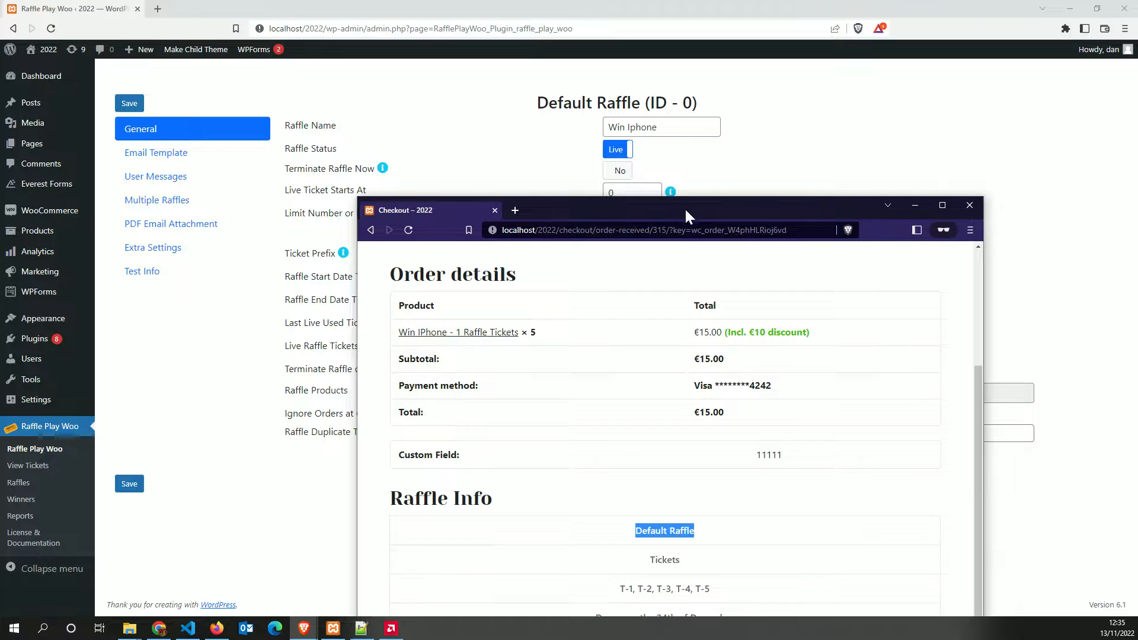
{"action": "left_click_drag", "start_coordinate": [683, 208], "coordinate": [695, 128]}
{"action": "left_click", "coordinate": [421, 150]}
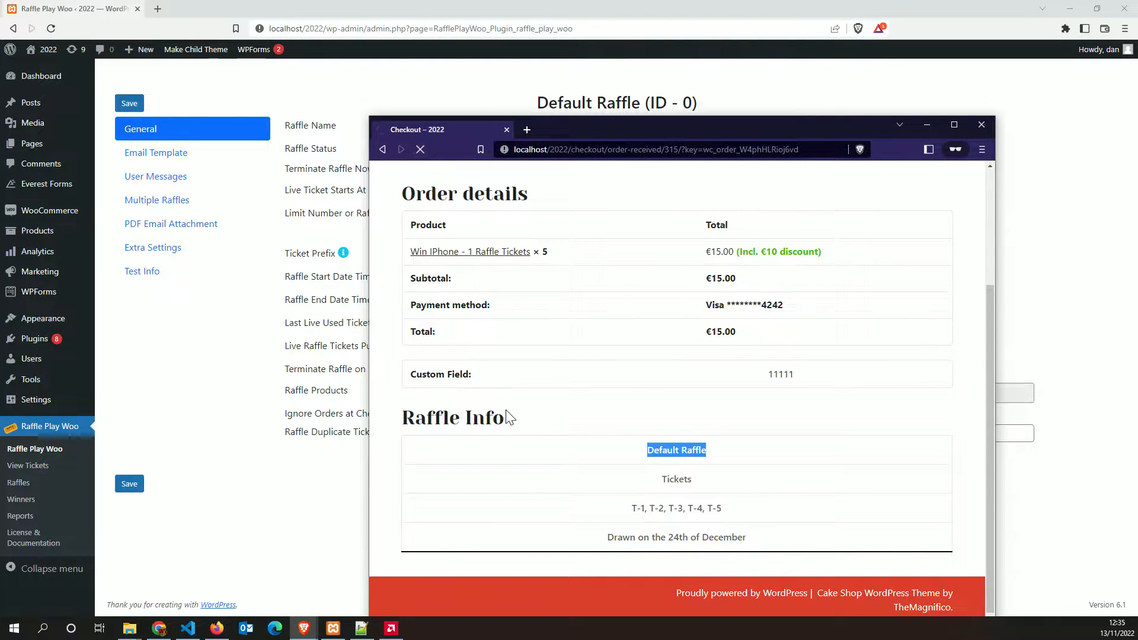
{"action": "left_click_drag", "start_coordinate": [650, 451], "coordinate": [748, 456]}
{"action": "left_click", "coordinate": [698, 492]}
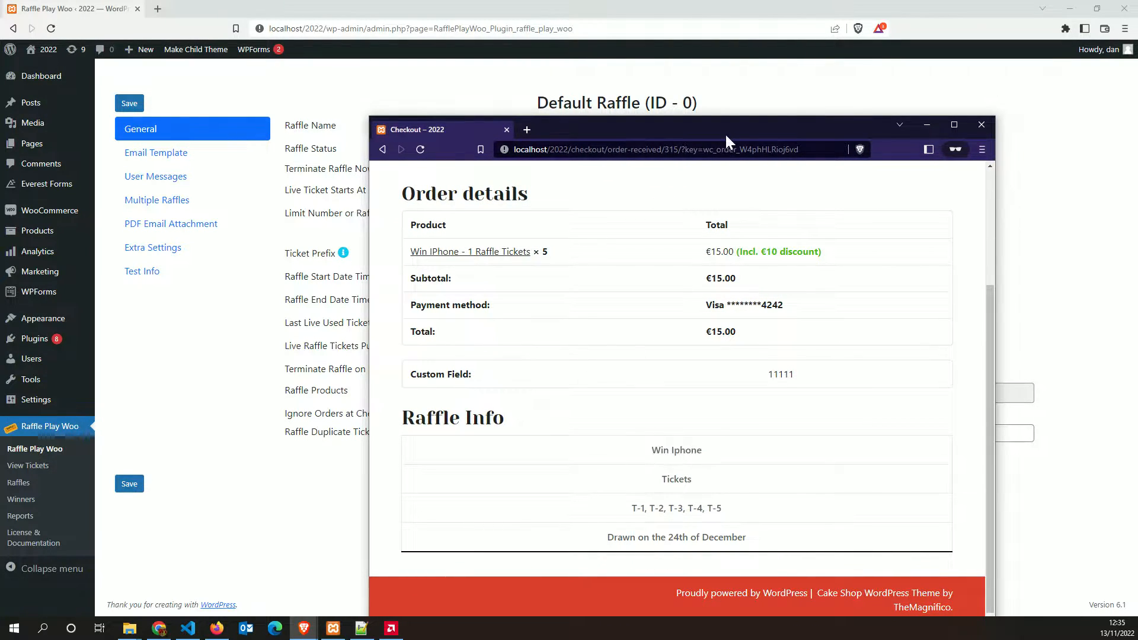
{"action": "left_click_drag", "start_coordinate": [727, 134], "coordinate": [621, 321]}
Open the Email Template settings and check the ticket numbers line on the order page
{"action": "left_click", "coordinate": [151, 153]}
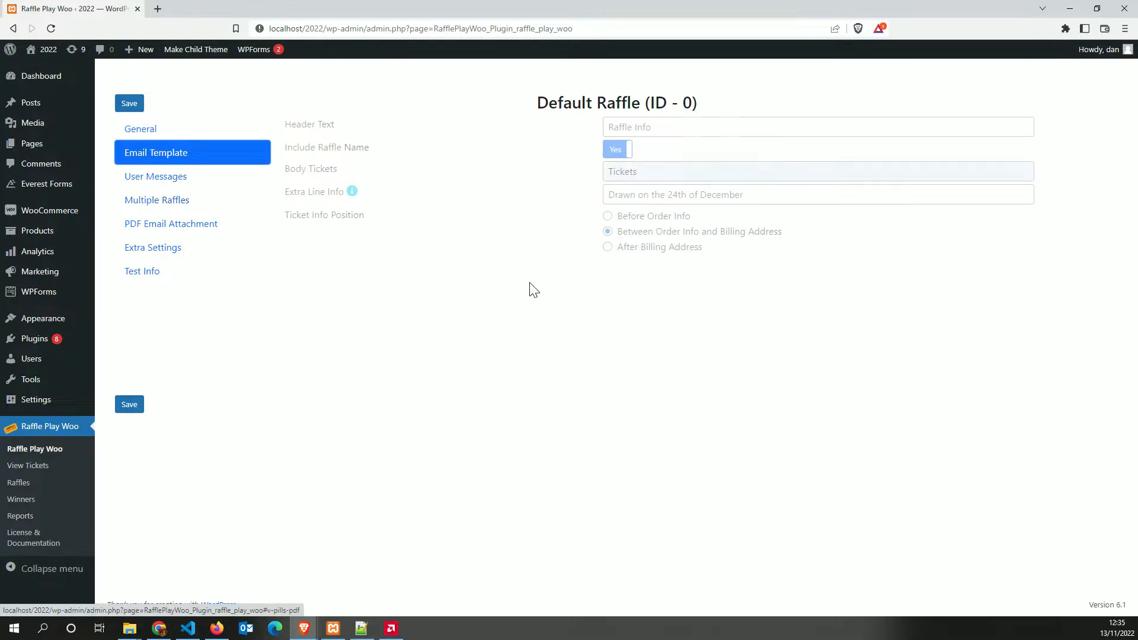
{"action": "mouse_move", "coordinate": [304, 628]}
{"action": "left_click", "coordinate": [378, 589]}
{"action": "left_click_drag", "start_coordinate": [628, 323], "coordinate": [720, 128]}
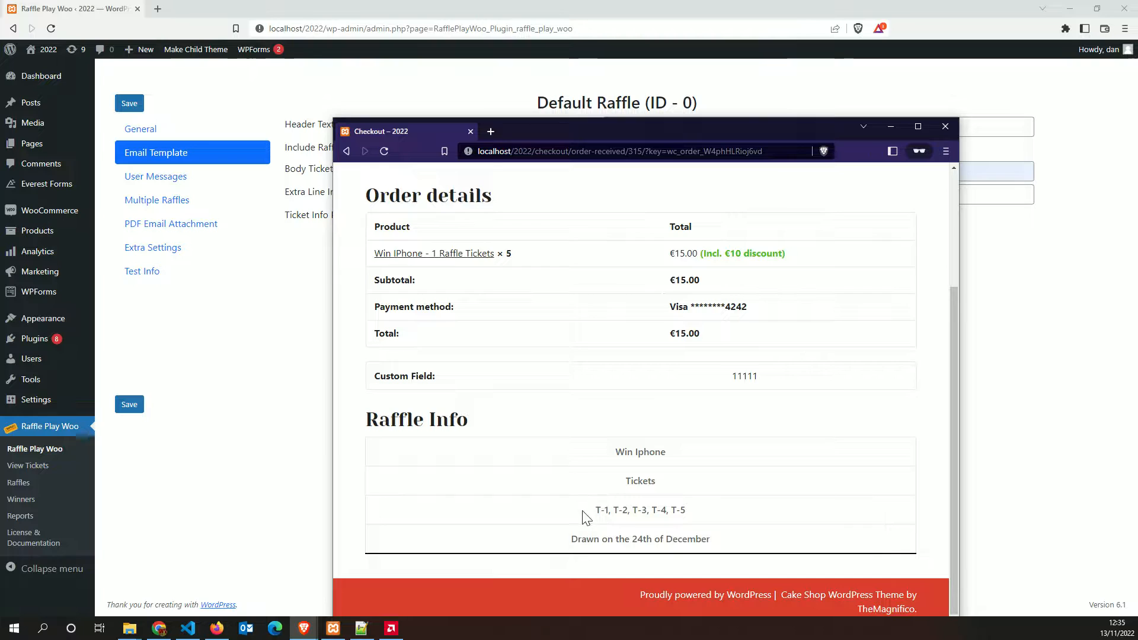
{"action": "left_click_drag", "start_coordinate": [589, 516], "coordinate": [729, 506]}
{"action": "left_click", "coordinate": [575, 551]}
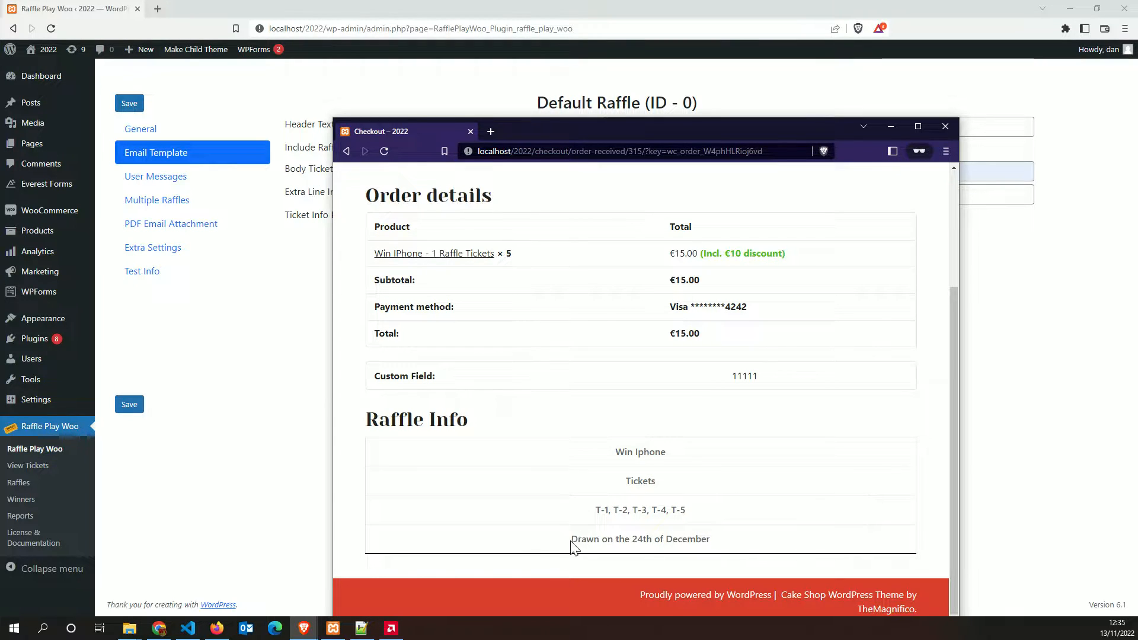
{"action": "left_click_drag", "start_coordinate": [736, 134], "coordinate": [717, 320]}
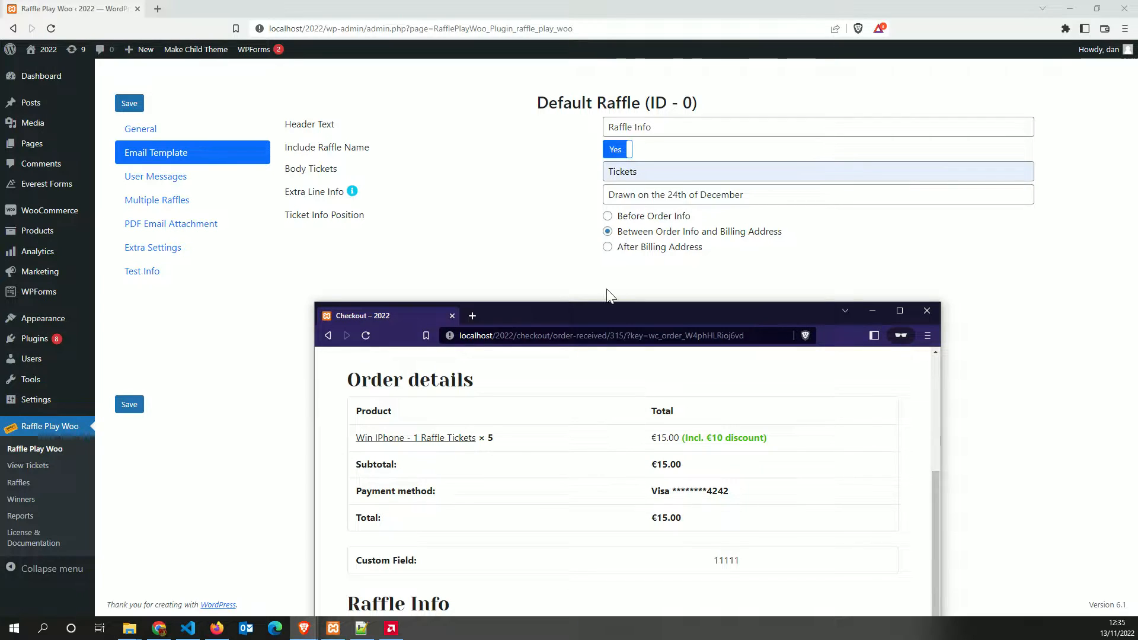
{"action": "left_click_drag", "start_coordinate": [605, 309], "coordinate": [624, 119]}
{"action": "left_click", "coordinate": [285, 318]}
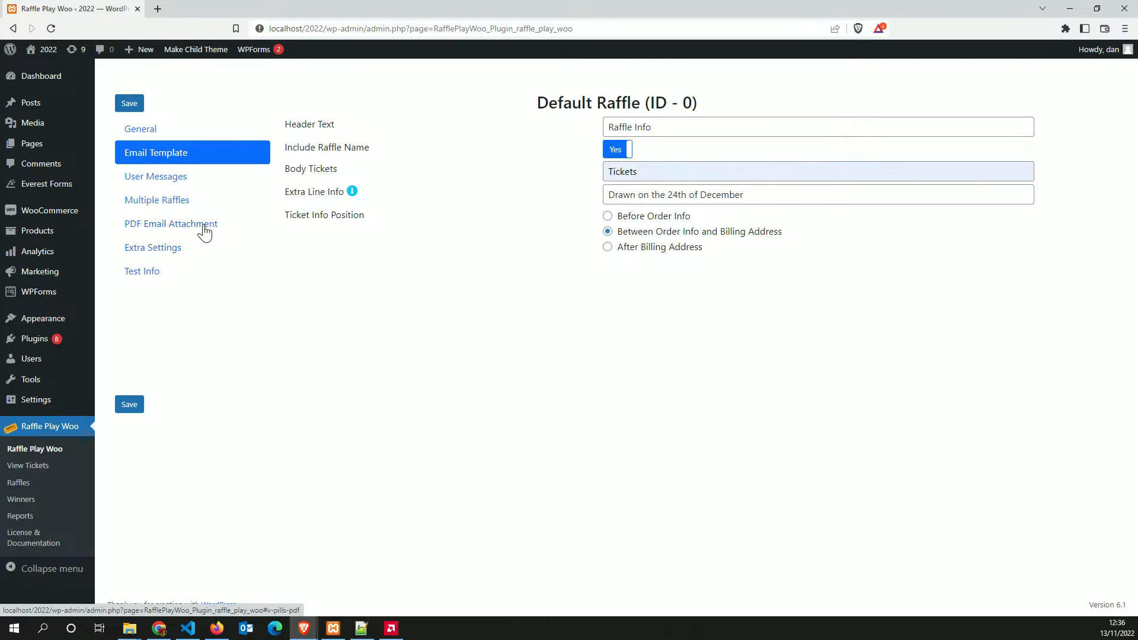
In Extra Settings, turn on Show Tickets Number and choose the Gold ticket image
{"action": "left_click", "coordinate": [156, 204]}
{"action": "left_click", "coordinate": [156, 248]}
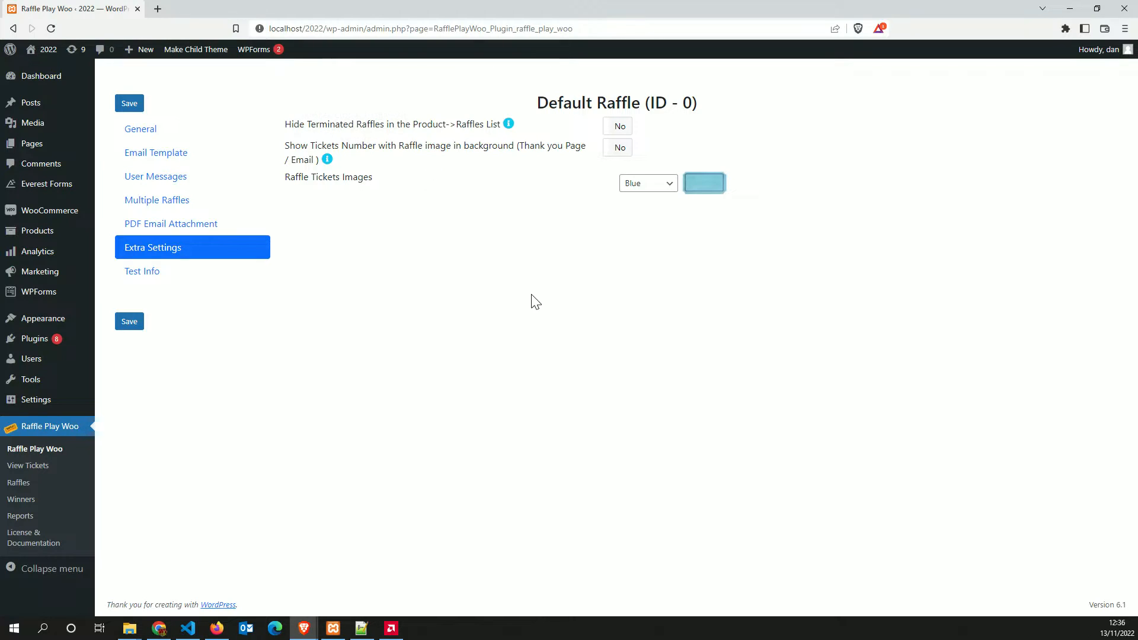
{"action": "mouse_move", "coordinate": [305, 627]}
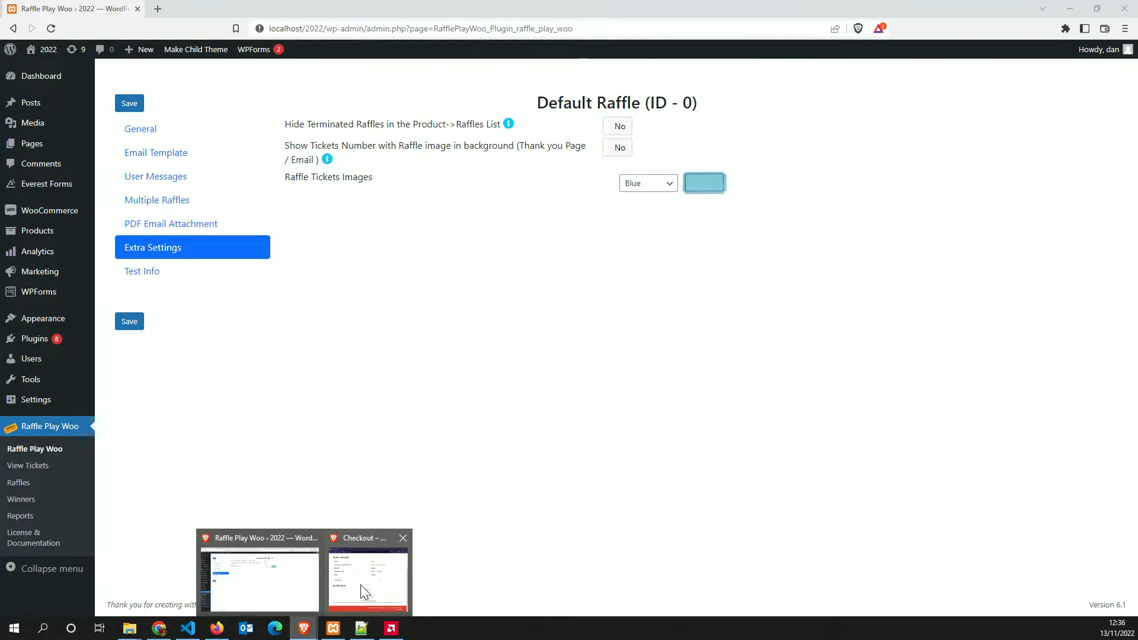
{"action": "left_click", "coordinate": [363, 587]}
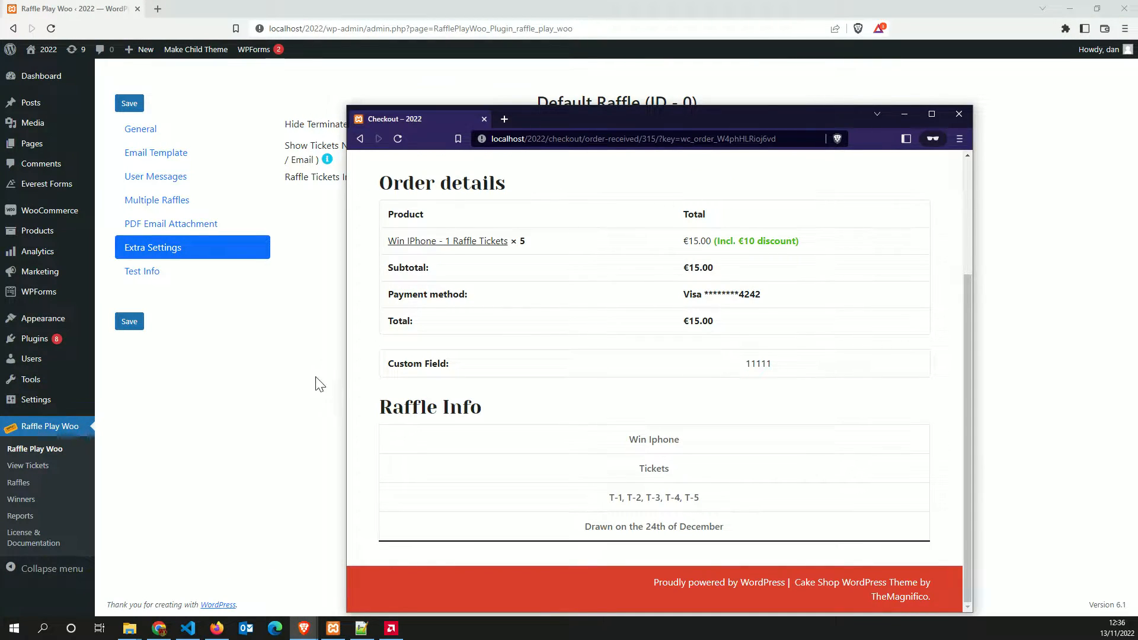
{"action": "left_click", "coordinate": [688, 86]}
{"action": "left_click", "coordinate": [616, 147]}
{"action": "left_click", "coordinate": [646, 183]}
{"action": "left_click", "coordinate": [643, 205]}
Preview the Gold Lines, Gray and custom ticket image options, including the media library
{"action": "left_click_drag", "start_coordinate": [119, 368], "coordinate": [567, 218]}
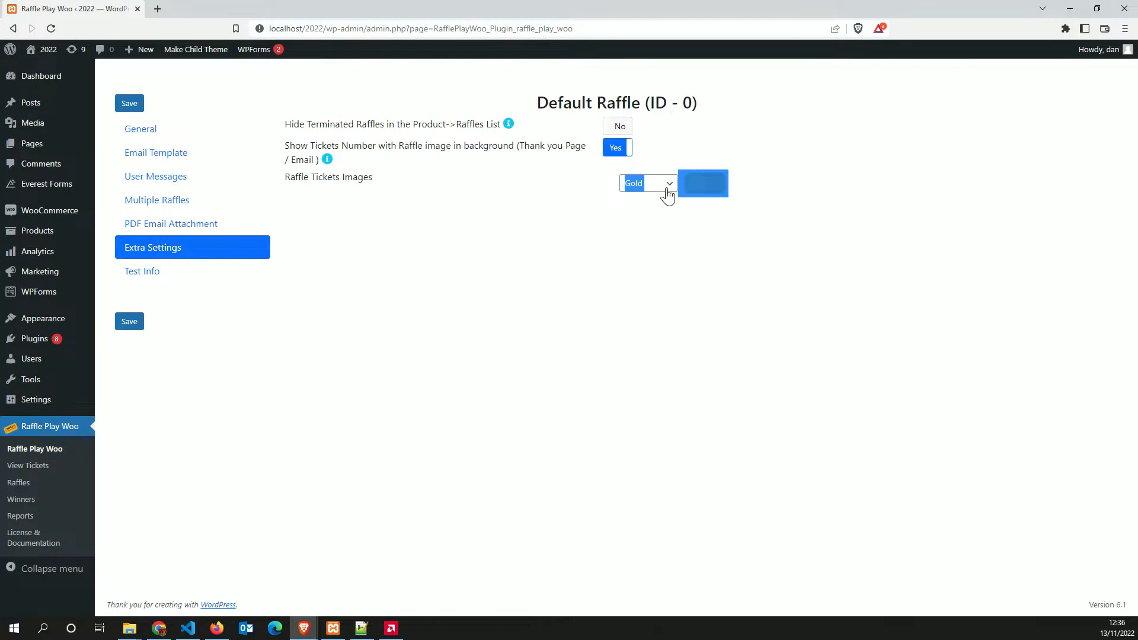
{"action": "left_click", "coordinate": [668, 149]}
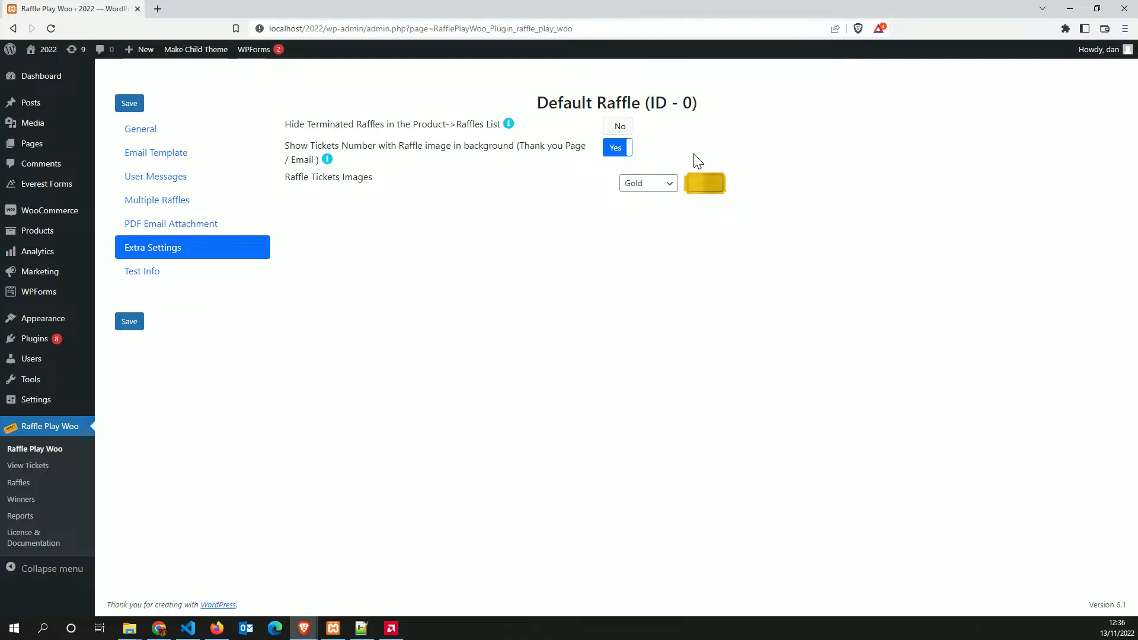
{"action": "left_click", "coordinate": [649, 184]}
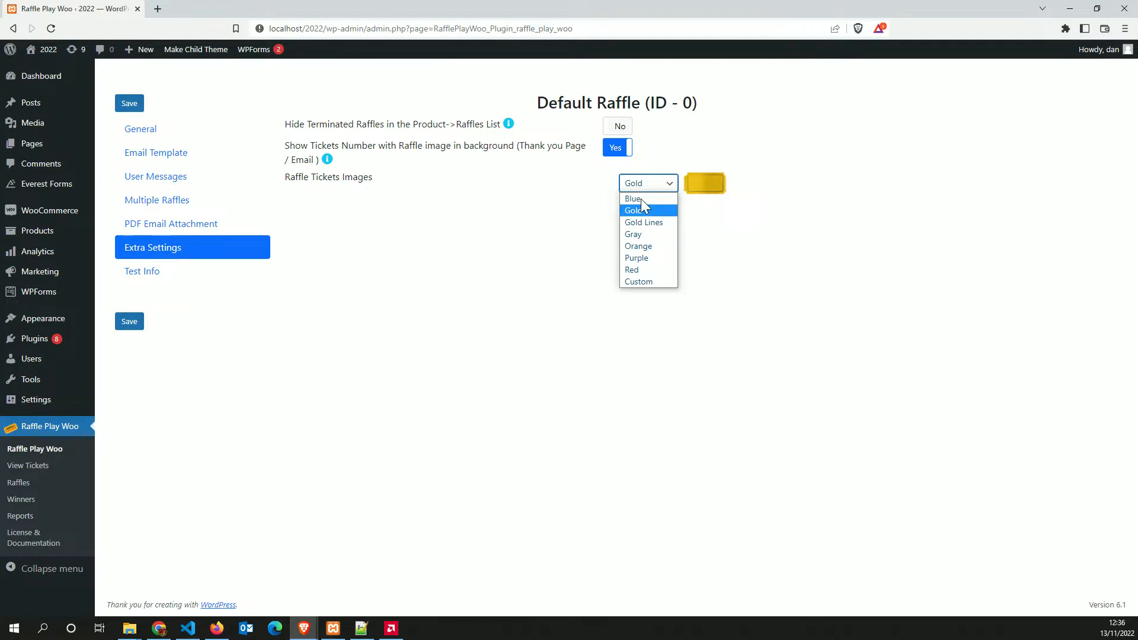
{"action": "left_click", "coordinate": [644, 224]}
{"action": "left_click", "coordinate": [640, 185]}
{"action": "left_click", "coordinate": [638, 233]}
{"action": "left_click", "coordinate": [647, 185]}
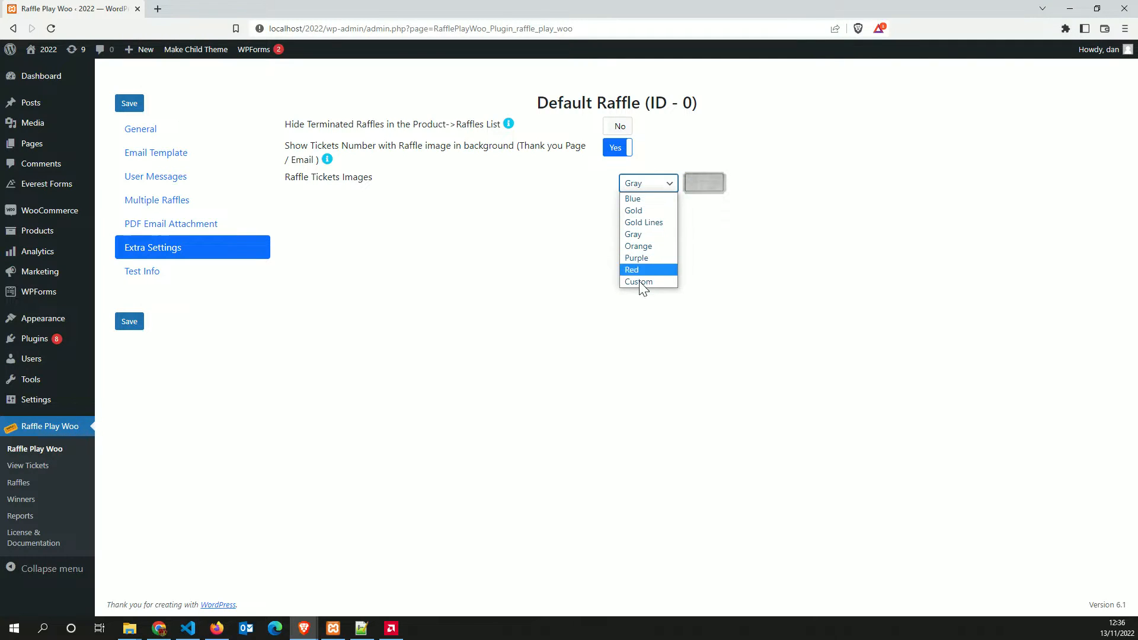
{"action": "left_click", "coordinate": [641, 282]}
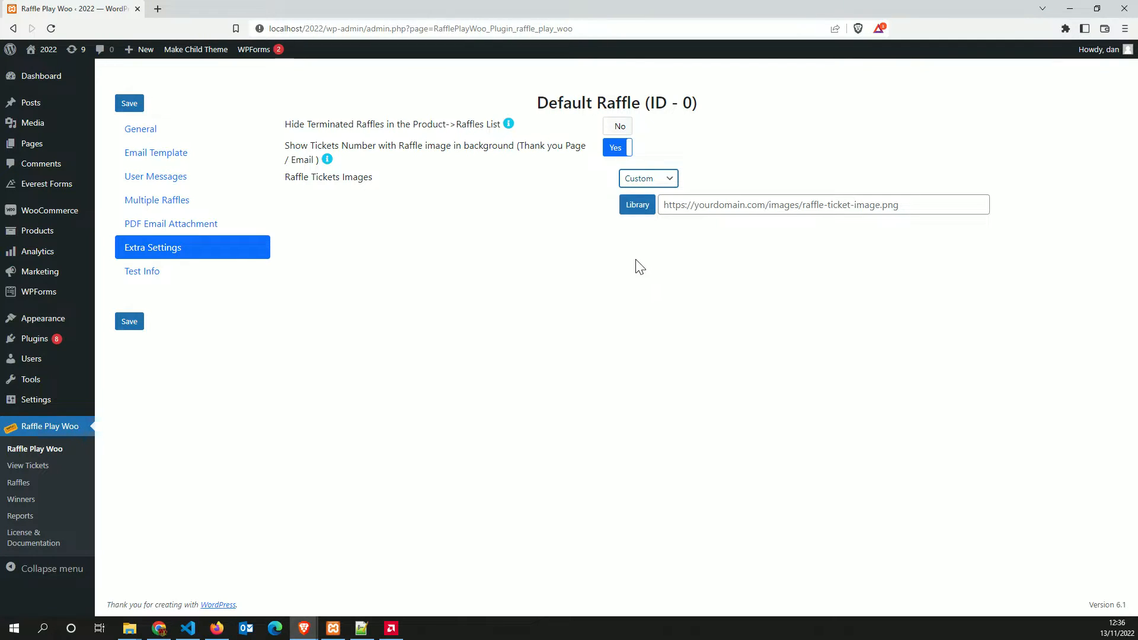
{"action": "left_click", "coordinate": [635, 206]}
{"action": "left_click", "coordinate": [1104, 75]}
{"action": "left_click", "coordinate": [763, 208]}
{"action": "left_click", "coordinate": [790, 204]}
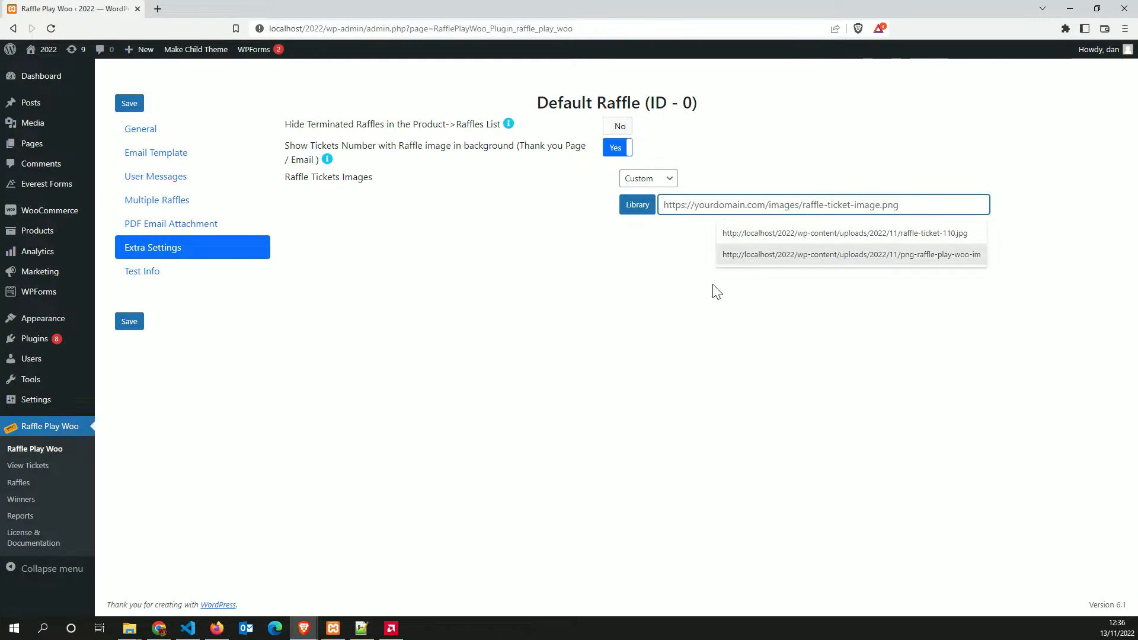
Reselect the Gold ticket image, save, and reload the order-received page to see gold tickets
{"action": "left_click", "coordinate": [648, 179]}
{"action": "left_click", "coordinate": [637, 204]}
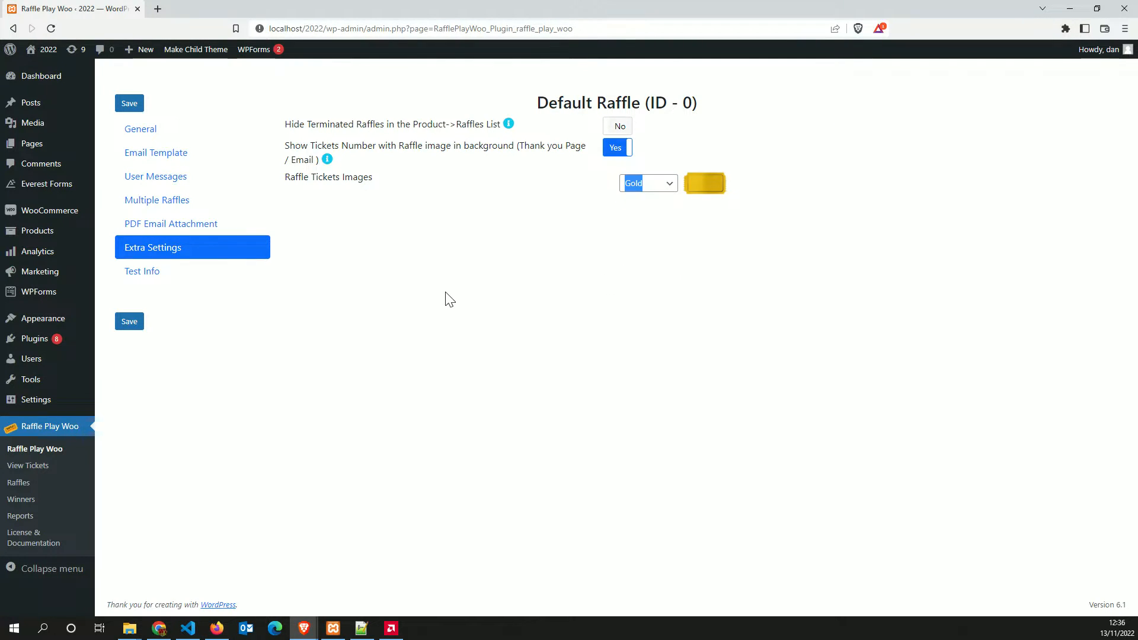
{"action": "left_click", "coordinate": [128, 324]}
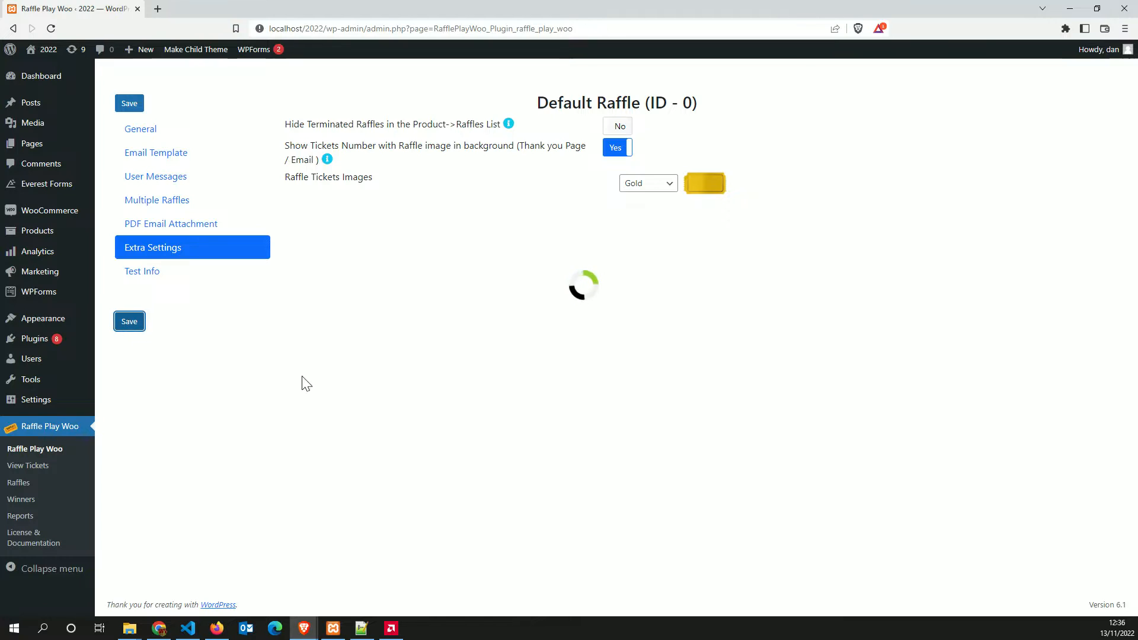
{"action": "left_click", "coordinate": [275, 628]}
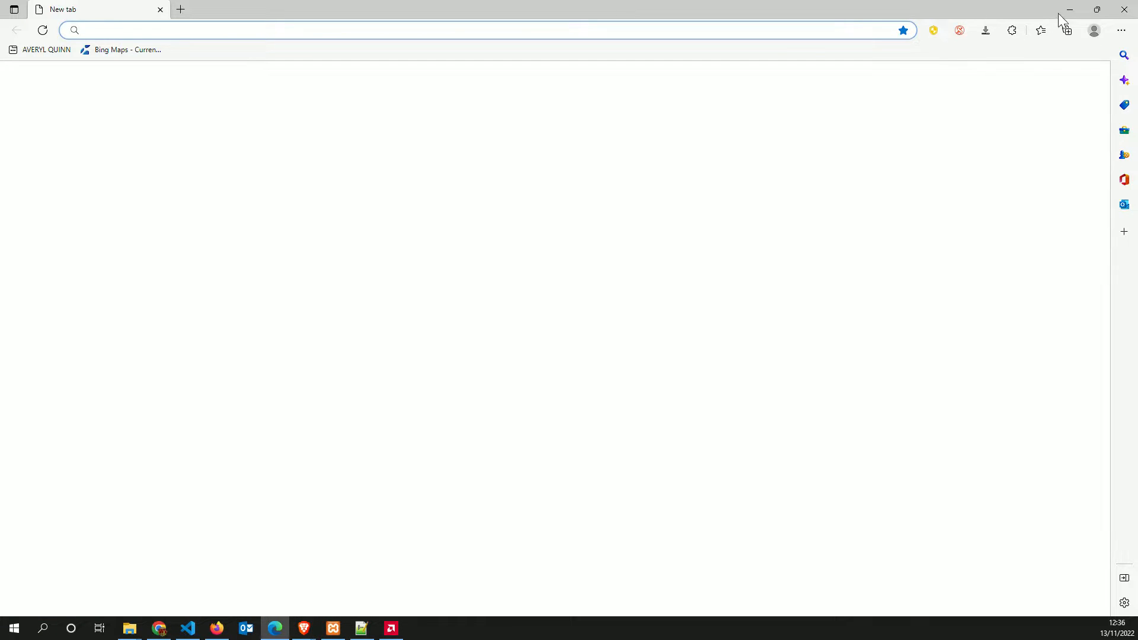
{"action": "left_click", "coordinate": [1125, 9]}
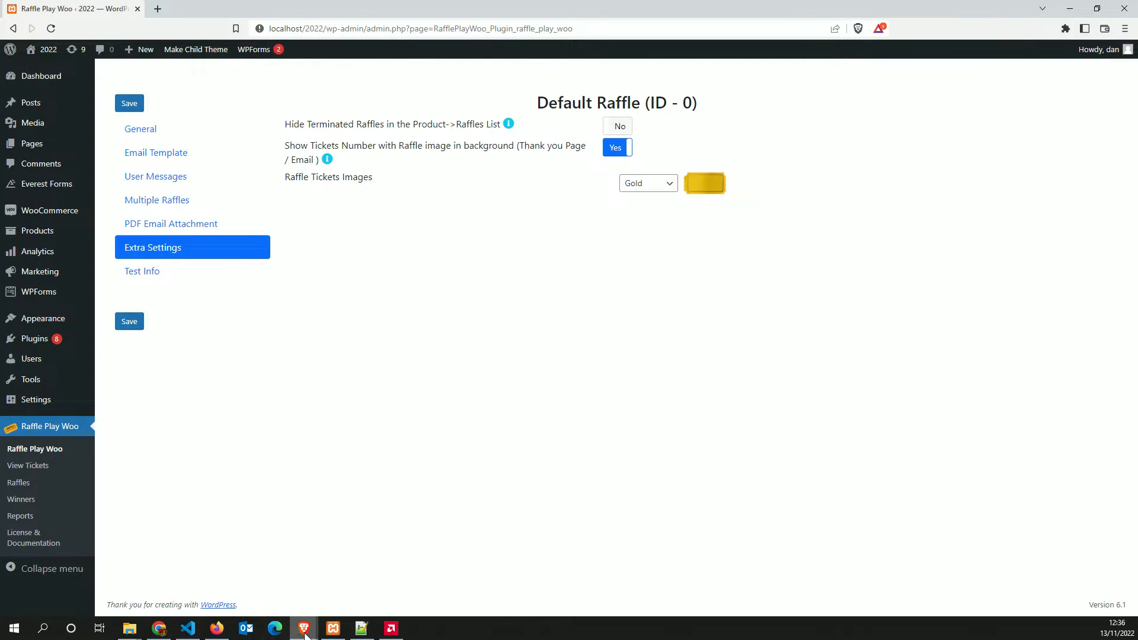
{"action": "mouse_move", "coordinate": [304, 628]}
{"action": "left_click", "coordinate": [397, 565]}
{"action": "left_click", "coordinate": [398, 138]}
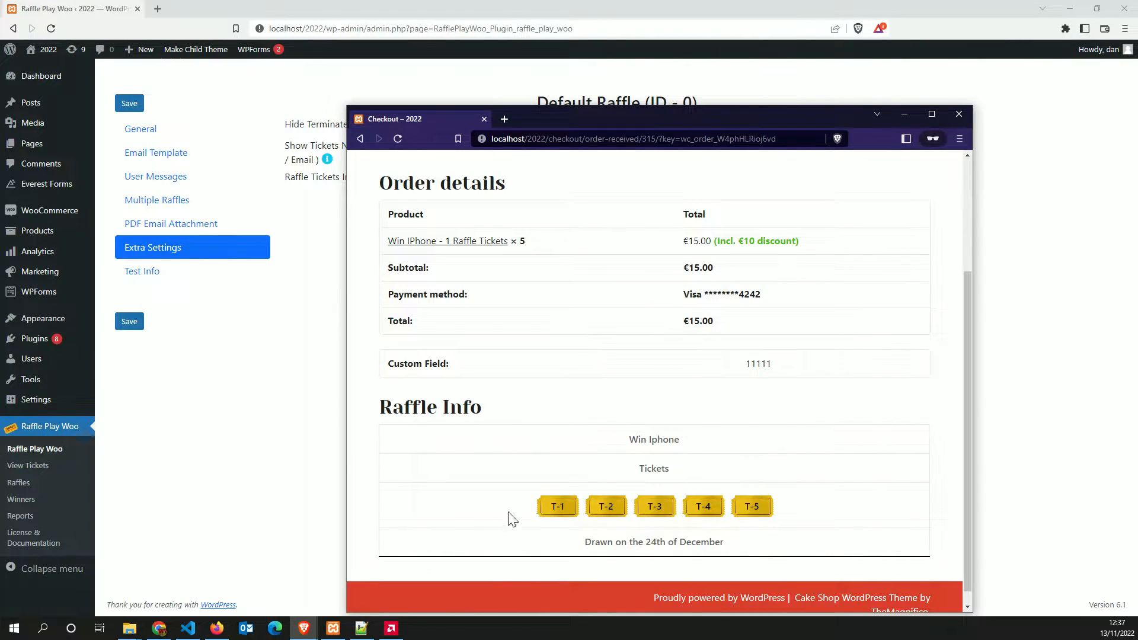
Save Gray as the ticket image and check the order-received page shows gray tickets T-1 to T-5
{"action": "left_click", "coordinate": [288, 467]}
{"action": "left_click", "coordinate": [649, 183]}
{"action": "left_click", "coordinate": [634, 235]}
{"action": "left_click", "coordinate": [129, 322]}
{"action": "mouse_move", "coordinate": [303, 635]}
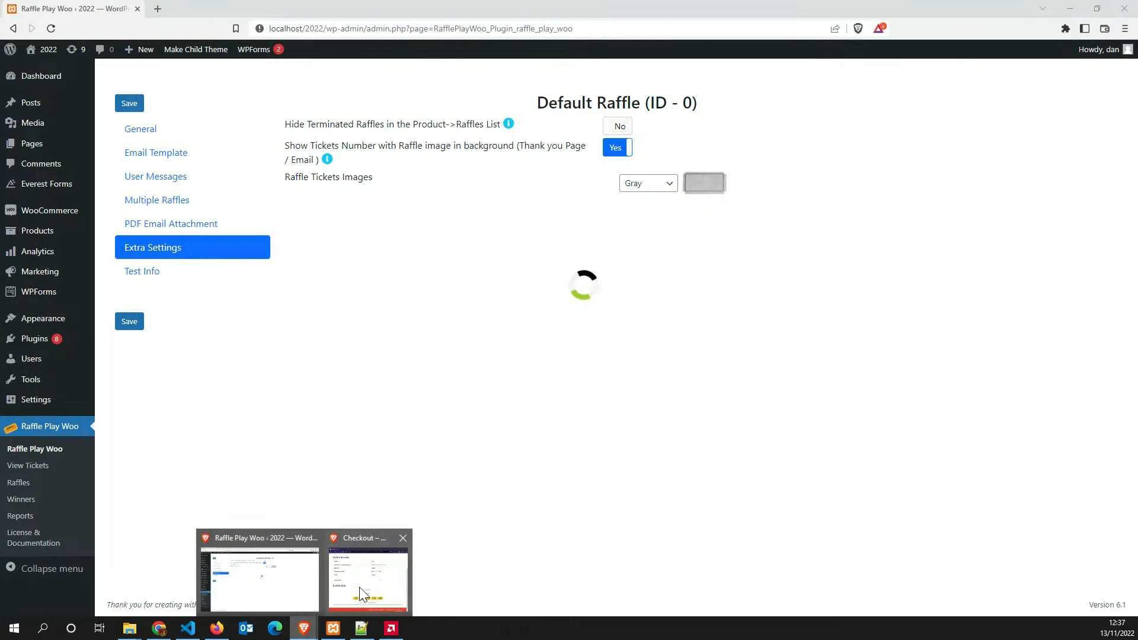
{"action": "left_click", "coordinate": [356, 573]}
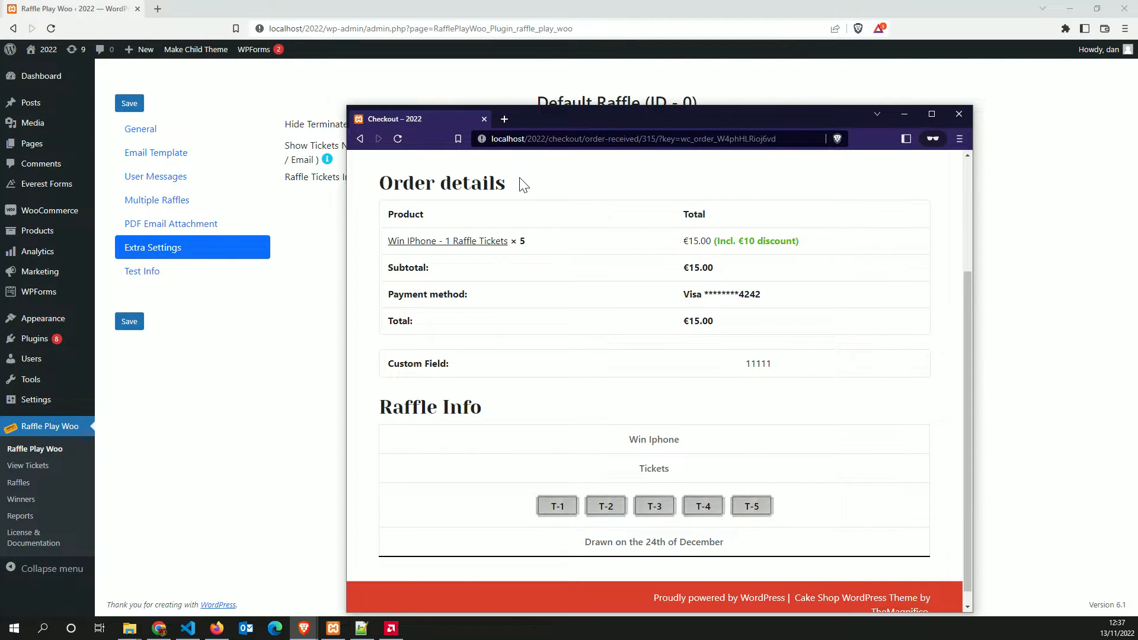
{"action": "left_click_drag", "start_coordinate": [593, 112], "coordinate": [555, 84]}
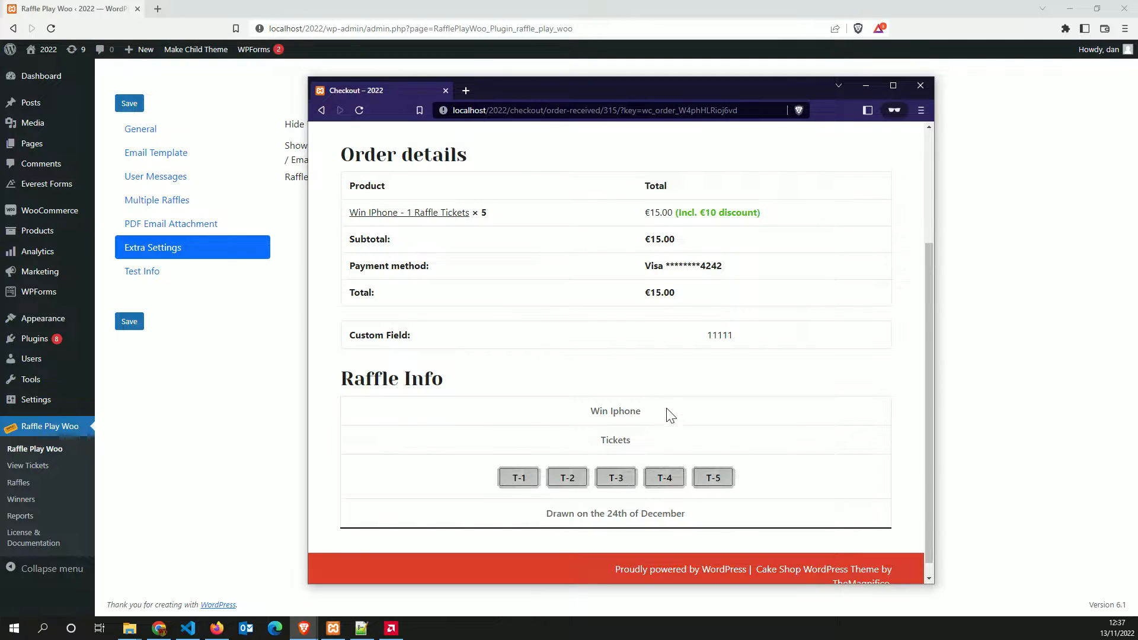
{"action": "scroll", "coordinate": [668, 415], "scroll_direction": "down", "scroll_amount": 1}
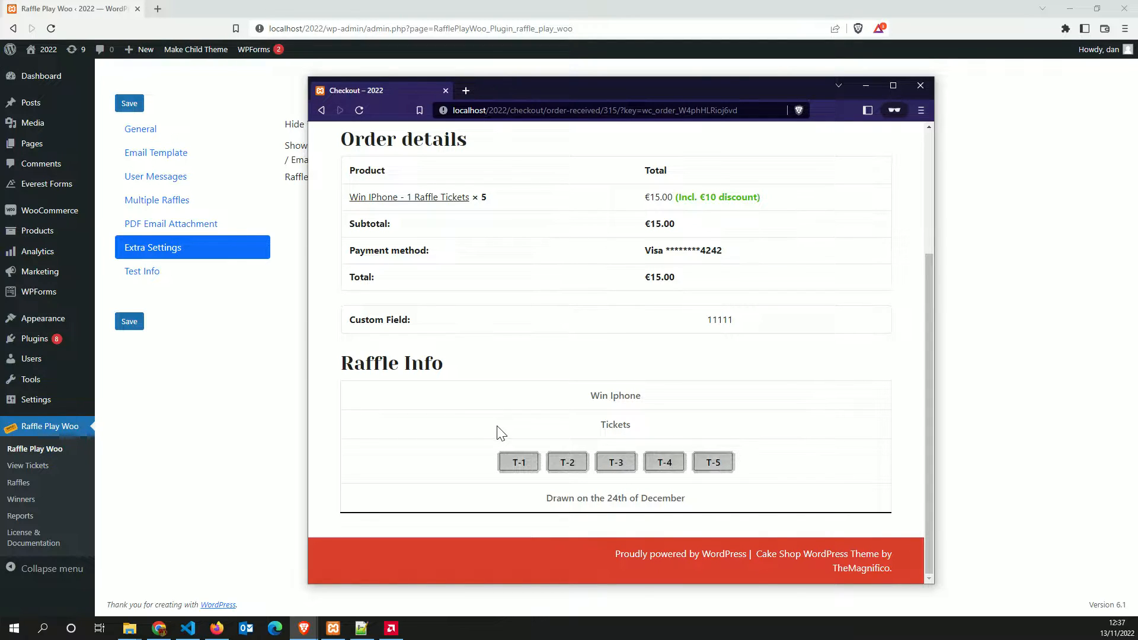
{"action": "left_click", "coordinate": [260, 429]}
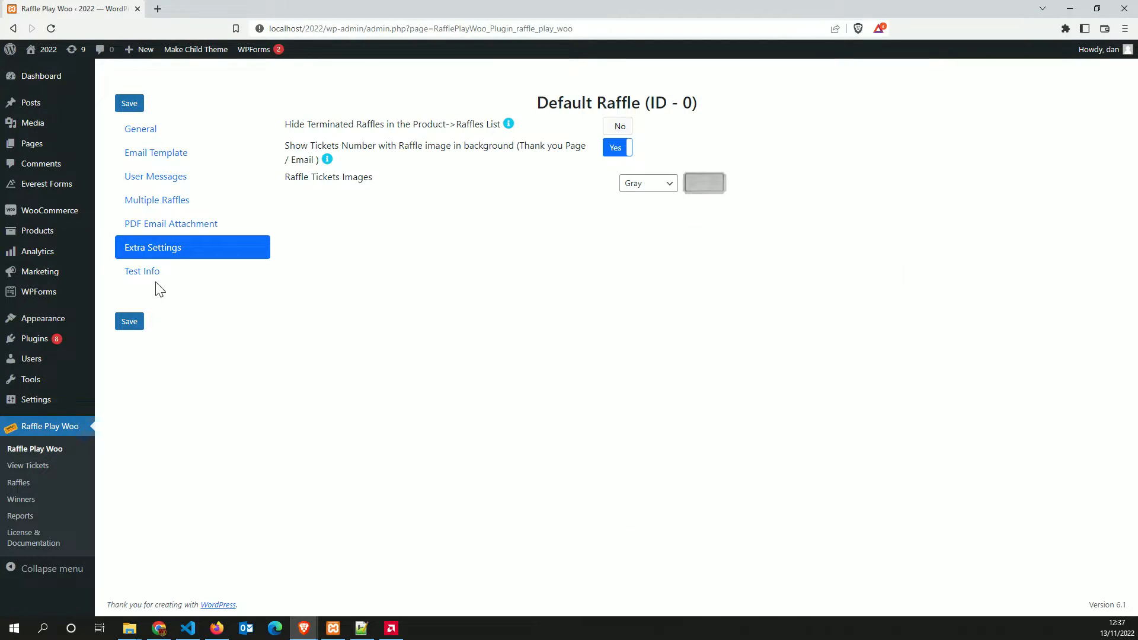
Glance at the Test Info tab, then return to the raffle's General settings
{"action": "left_click", "coordinate": [142, 274]}
{"action": "left_click", "coordinate": [153, 134]}
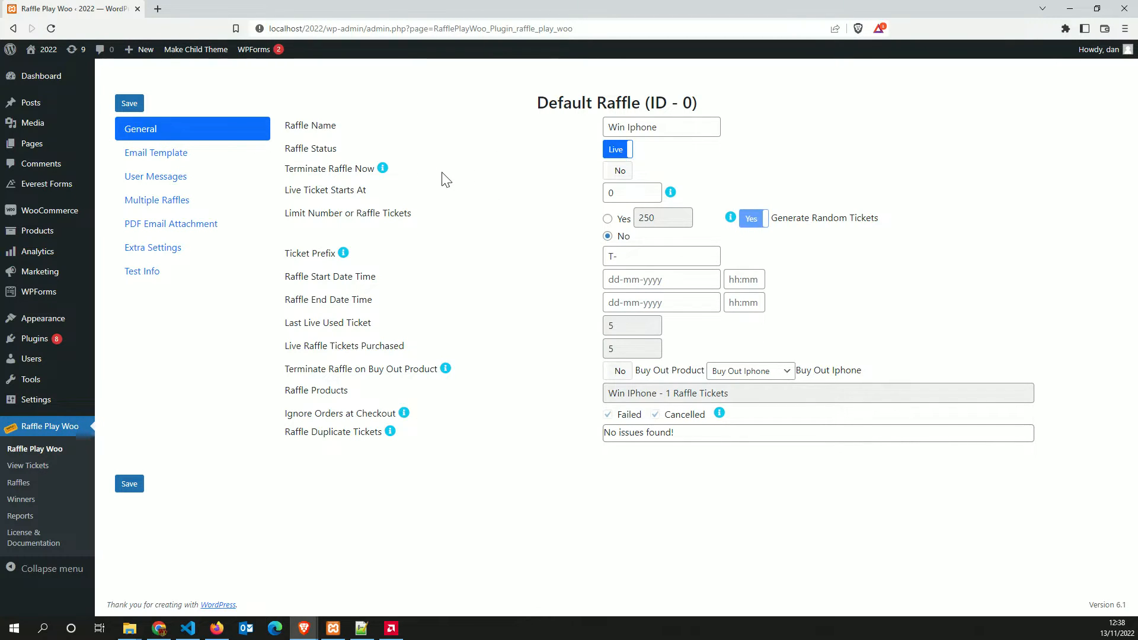
Turn on Terminate Raffle Now, save, and try the ticket limit and random ticket toggles
{"action": "left_click", "coordinate": [620, 172]}
{"action": "left_click", "coordinate": [129, 483]}
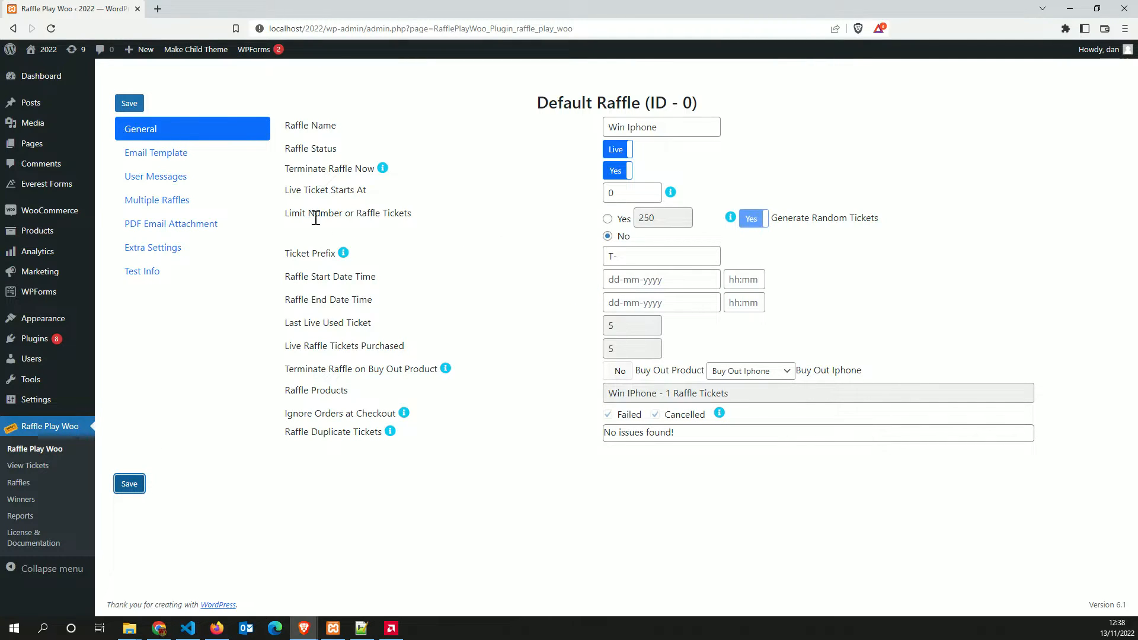
{"action": "left_click_drag", "start_coordinate": [283, 220], "coordinate": [393, 226]}
{"action": "left_click", "coordinate": [608, 219]}
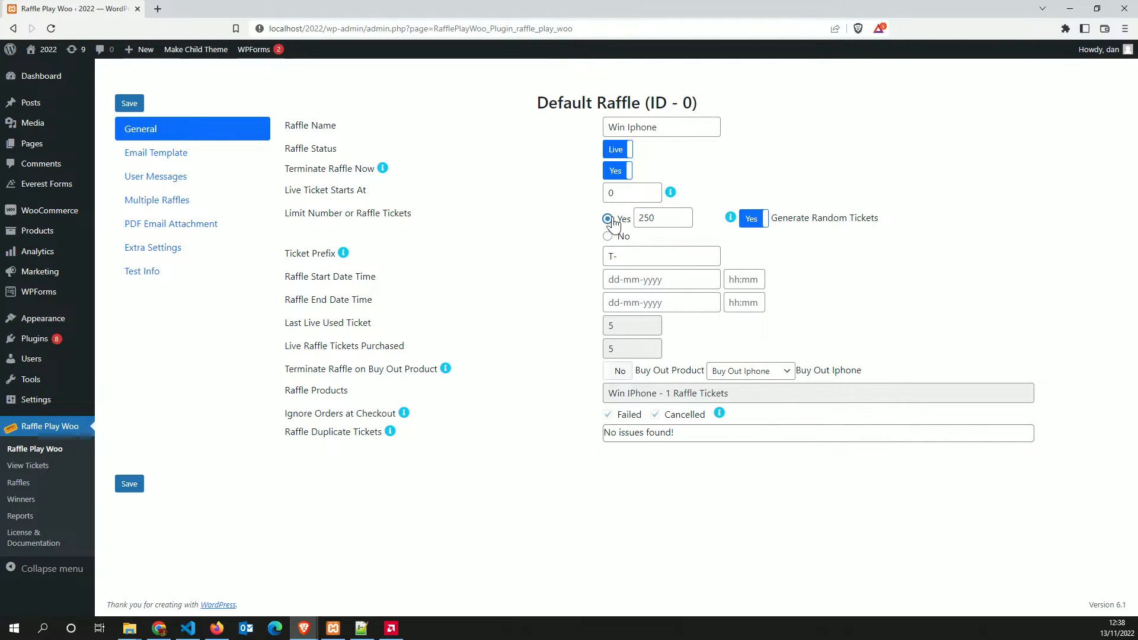
{"action": "left_click", "coordinate": [656, 218]}
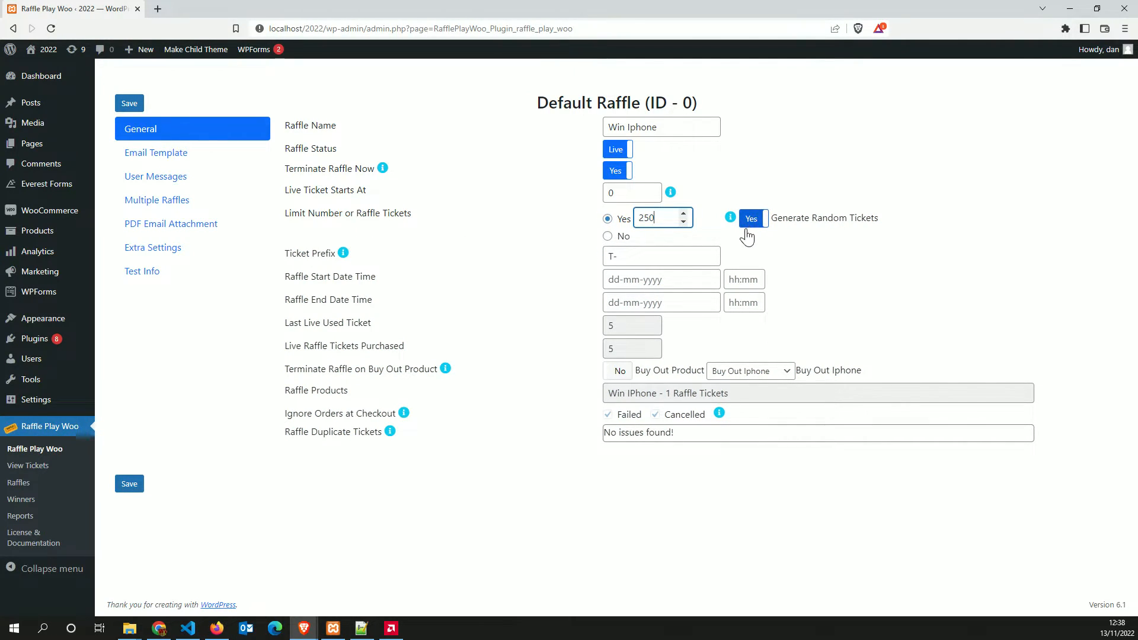
{"action": "left_click", "coordinate": [811, 237]}
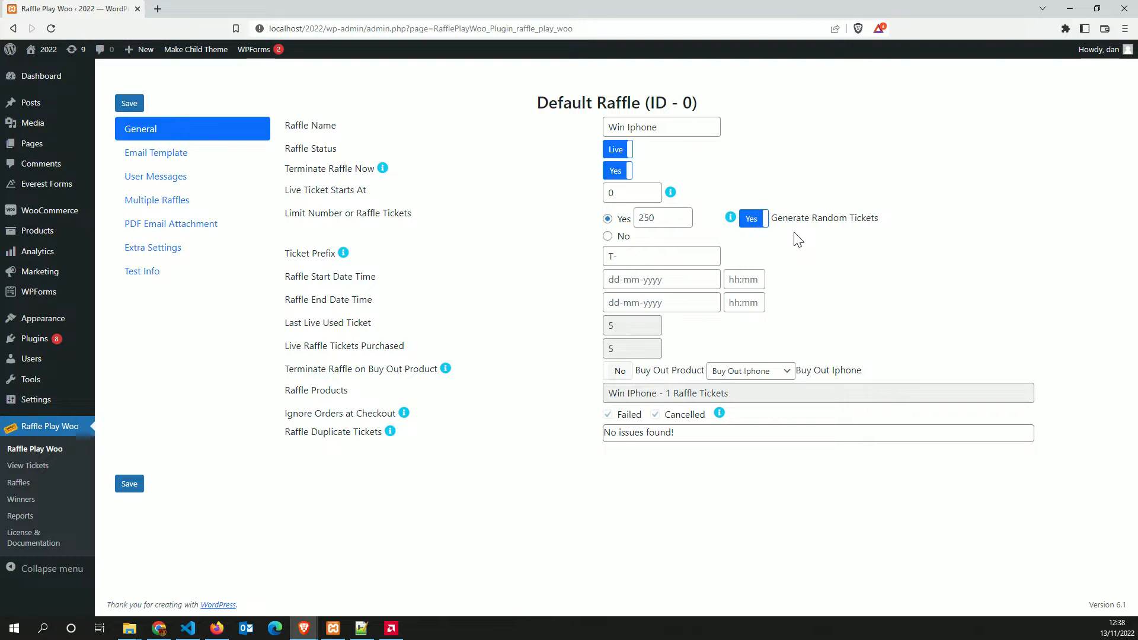
{"action": "left_click", "coordinate": [754, 223]}
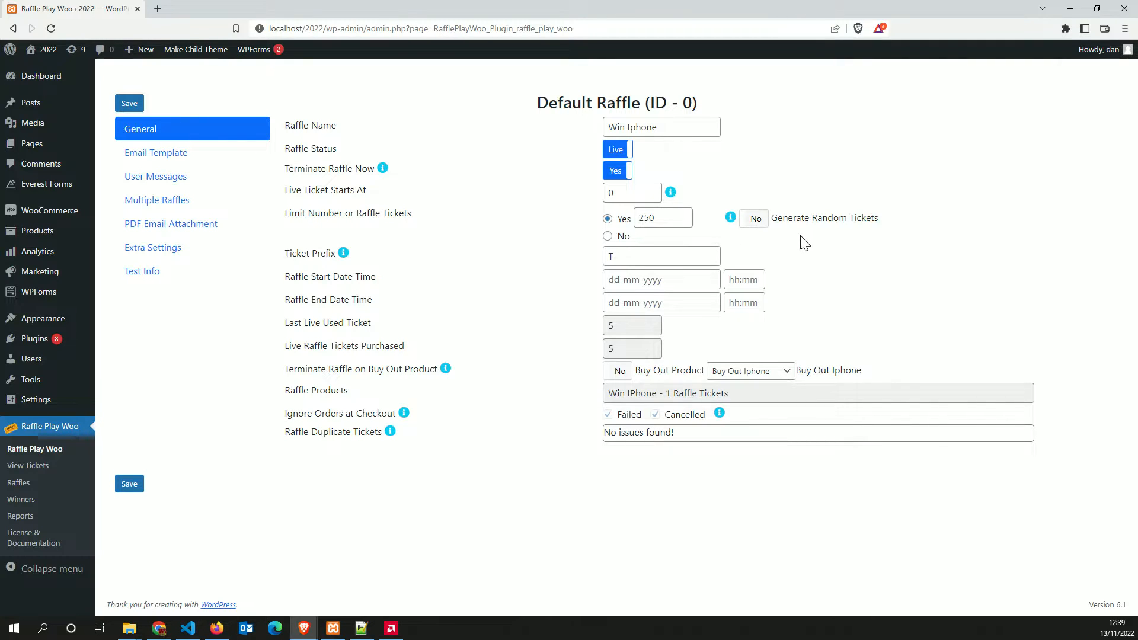
{"action": "left_click", "coordinate": [763, 223]}
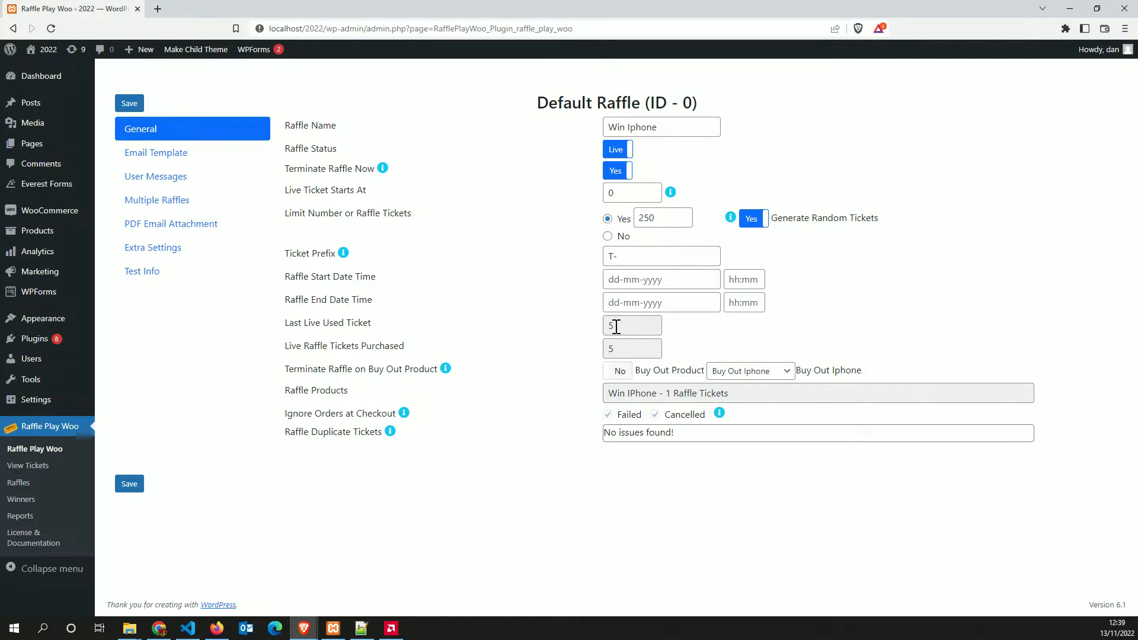
Inspect the ticket start and last used ticket values, set Limit Number back to No, and save
{"action": "double_click", "coordinate": [619, 194]}
{"action": "left_click", "coordinate": [655, 217]}
{"action": "left_click", "coordinate": [616, 325]}
{"action": "double_click", "coordinate": [626, 323]}
{"action": "left_click", "coordinate": [608, 237]}
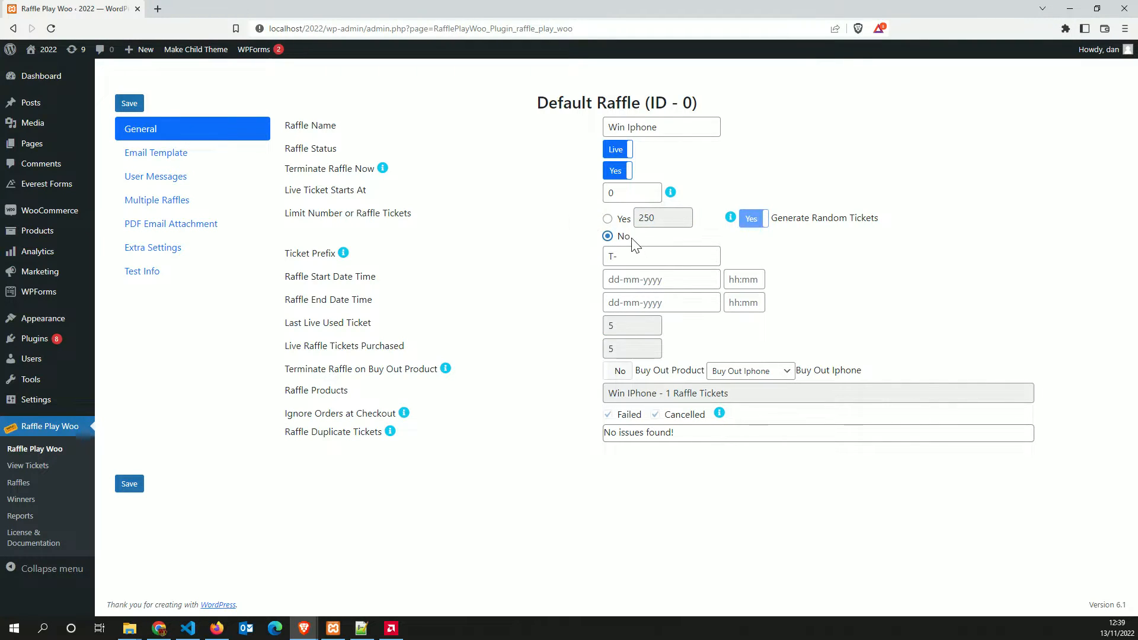
{"action": "left_click_drag", "start_coordinate": [622, 326], "coordinate": [592, 326]}
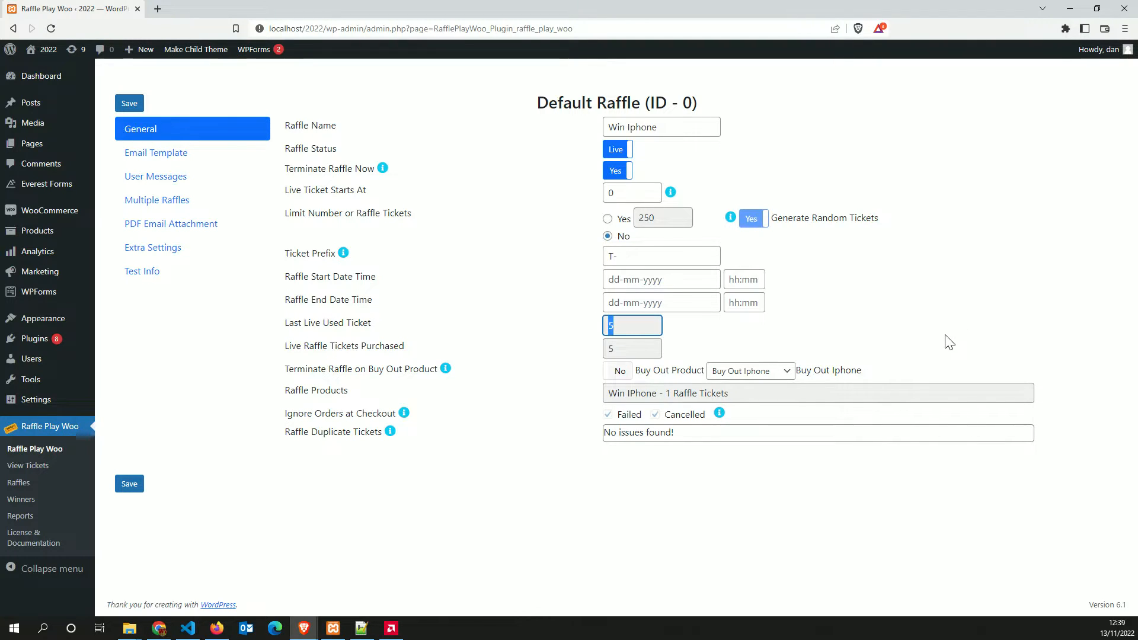
{"action": "left_click", "coordinate": [924, 331]}
{"action": "left_click", "coordinate": [608, 219]}
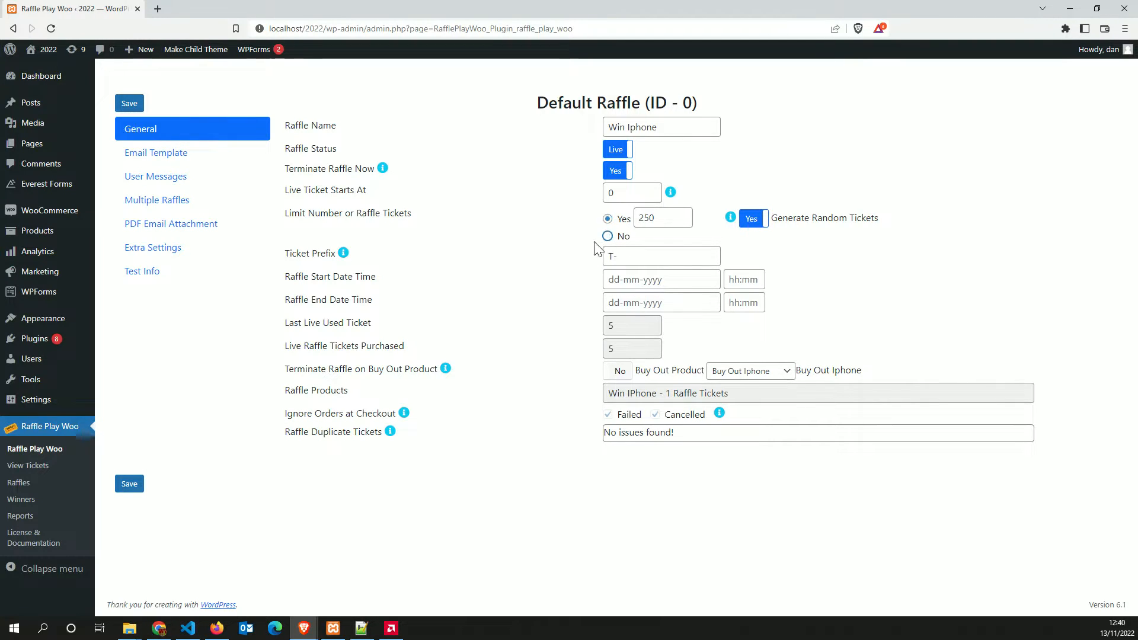
{"action": "left_click", "coordinate": [130, 484]}
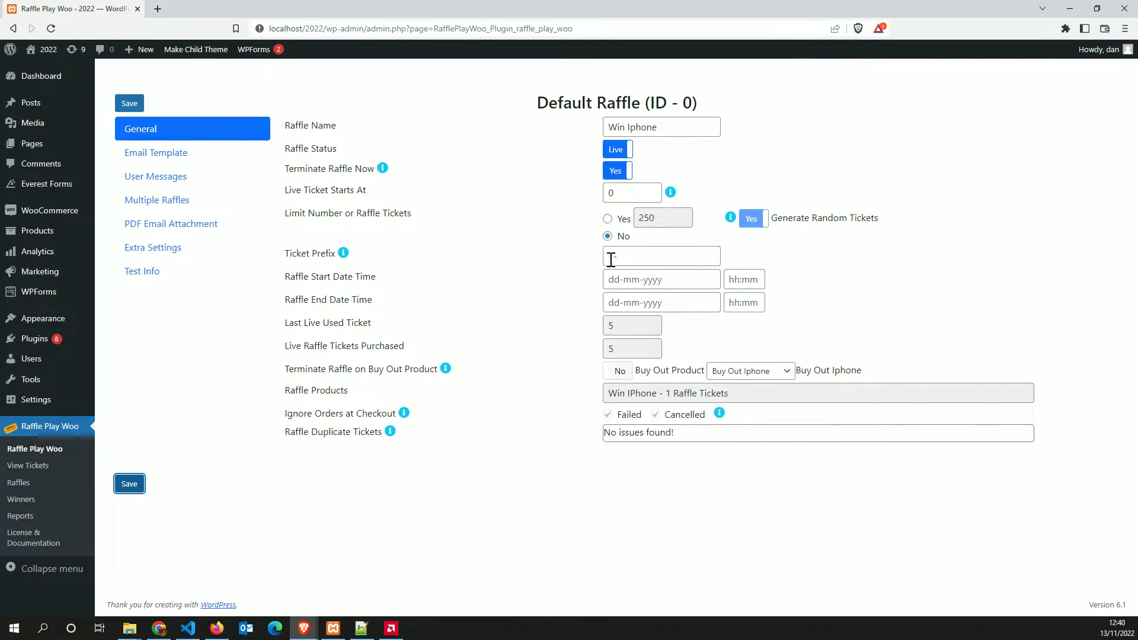
{"action": "mouse_move", "coordinate": [304, 629]}
{"action": "left_click", "coordinate": [367, 586]}
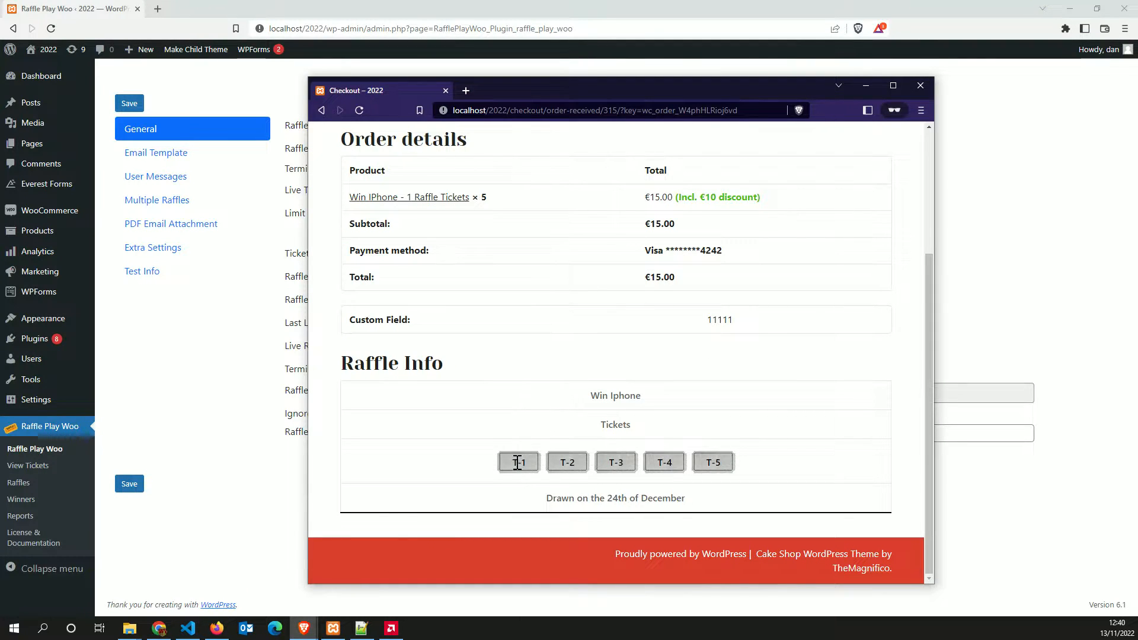
{"action": "left_click", "coordinate": [288, 510]}
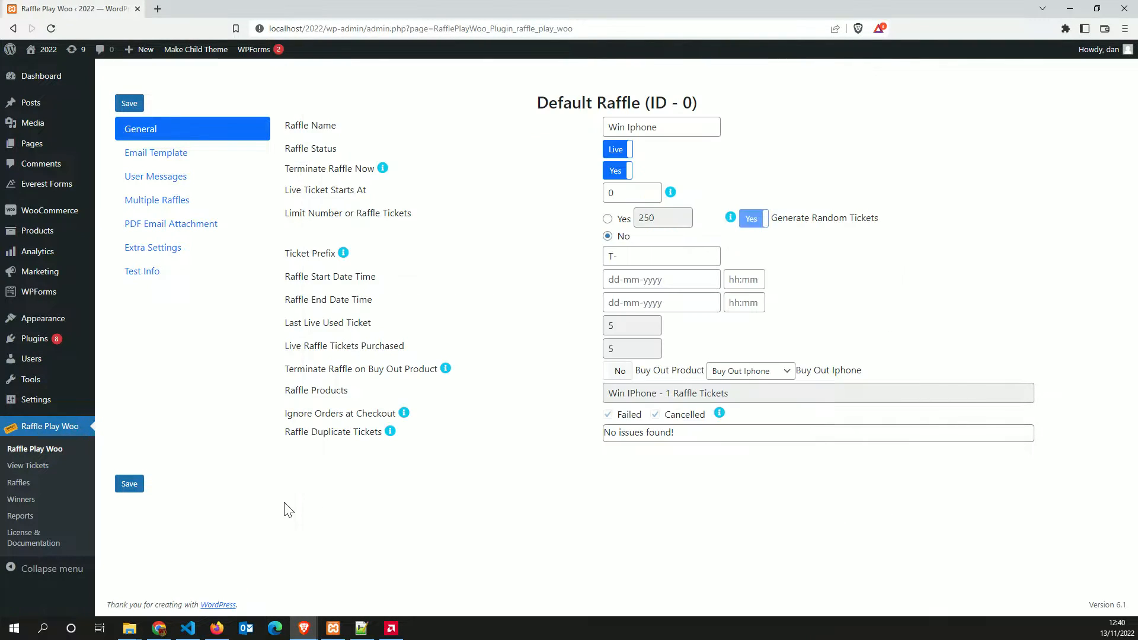
{"action": "left_click", "coordinate": [639, 279]}
{"action": "left_click", "coordinate": [526, 309]}
{"action": "left_click", "coordinate": [715, 282]}
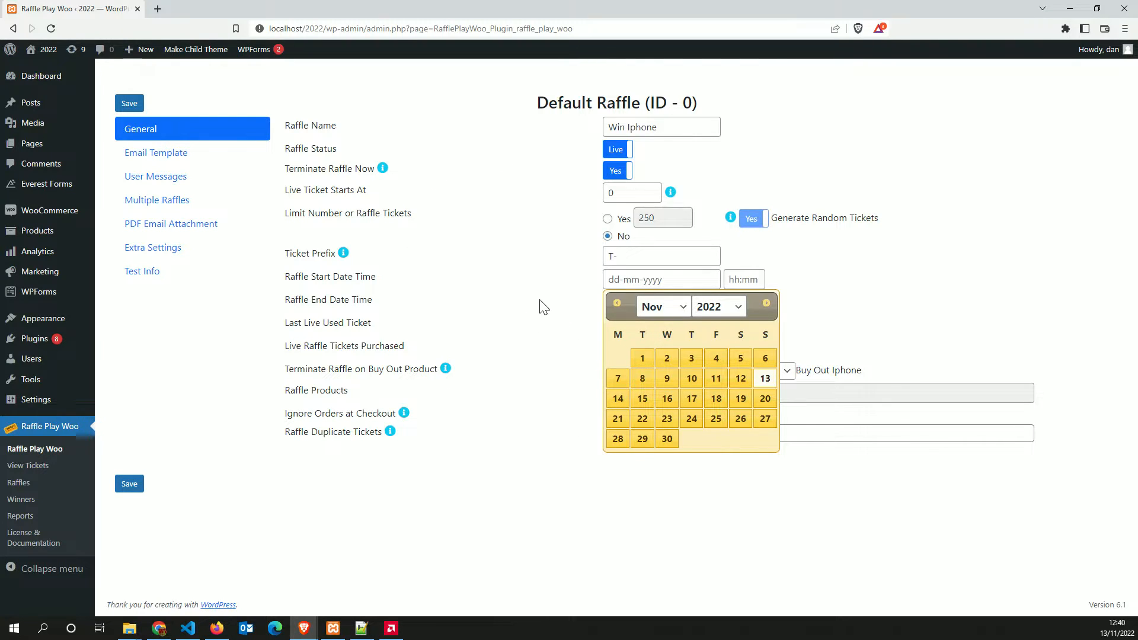
{"action": "left_click", "coordinate": [529, 312]}
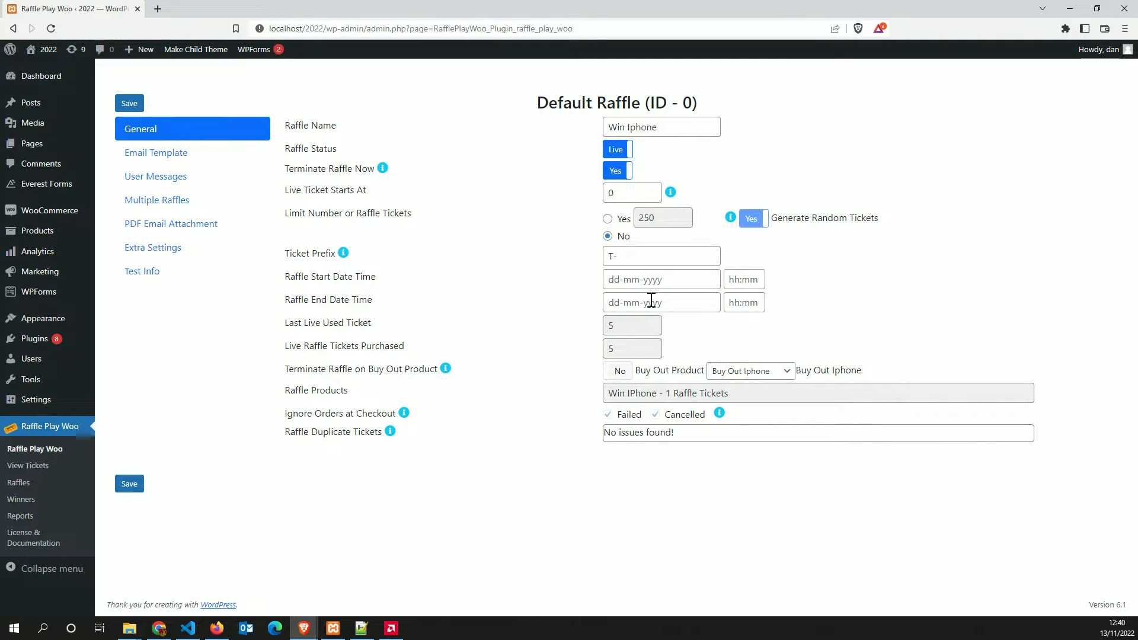
{"action": "left_click", "coordinate": [752, 280]}
{"action": "left_click", "coordinate": [509, 320]}
{"action": "left_click", "coordinate": [637, 302]}
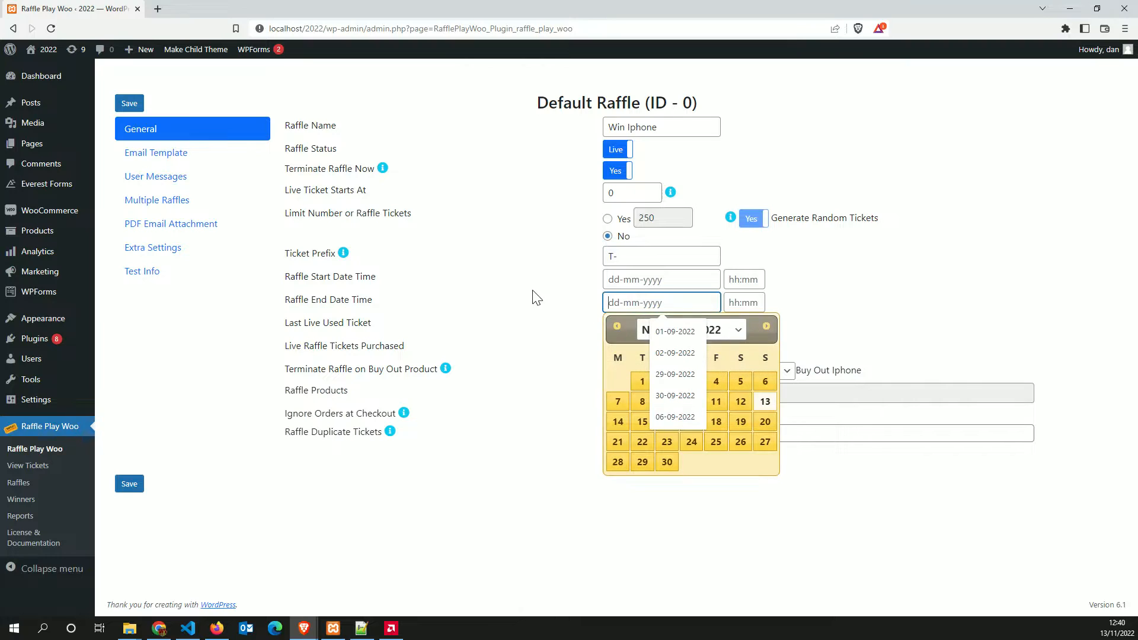
{"action": "left_click", "coordinate": [533, 298]}
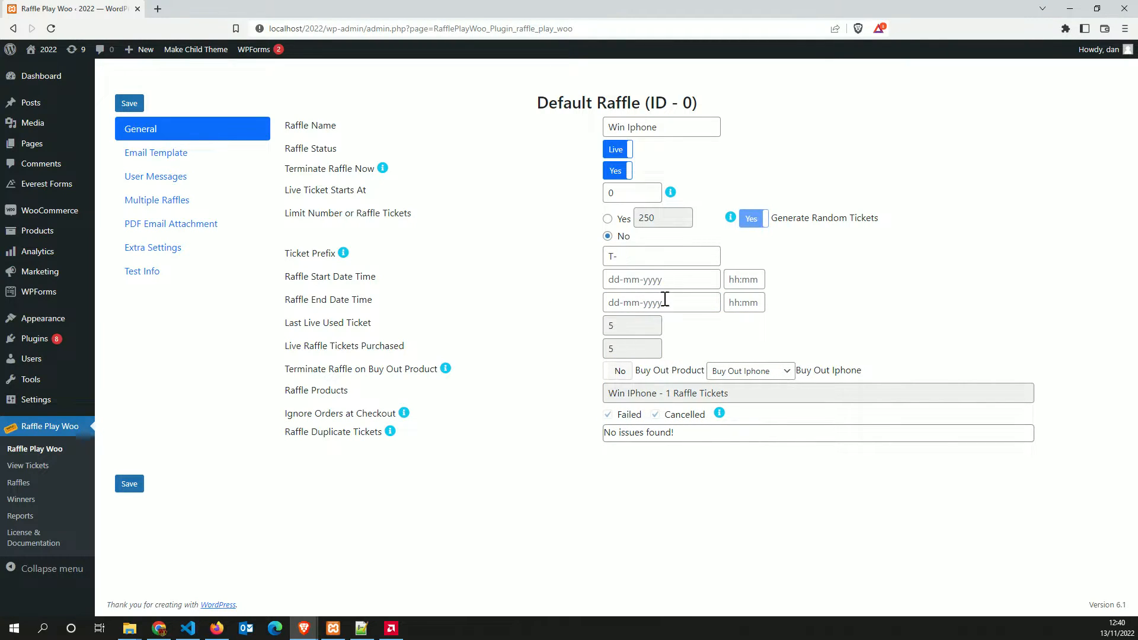
{"action": "left_click", "coordinate": [634, 306]}
{"action": "left_click", "coordinate": [635, 281]}
{"action": "left_click", "coordinate": [555, 291]}
{"action": "left_click", "coordinate": [605, 331]}
{"action": "left_click", "coordinate": [550, 339]}
{"action": "left_click", "coordinate": [603, 349]}
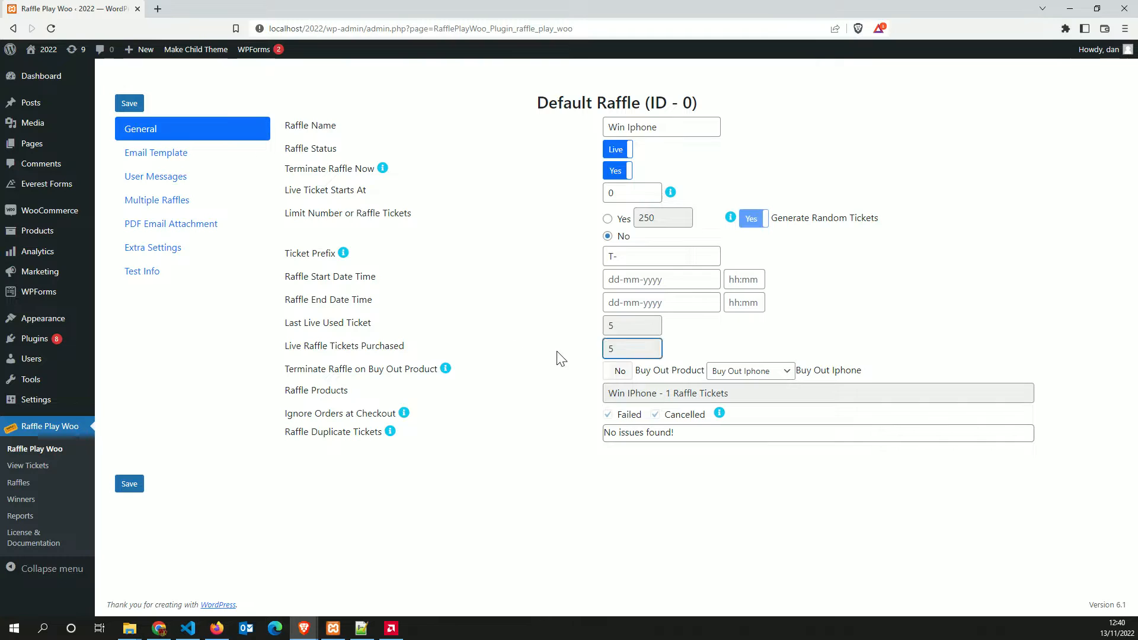
{"action": "left_click", "coordinate": [530, 362]}
{"action": "left_click_drag", "start_coordinate": [290, 370], "coordinate": [444, 369]}
{"action": "left_click", "coordinate": [525, 377]}
Toggle Terminate Raffle on Buy Out Product on and off, set Terminate Raffle Now to No, and save
{"action": "left_click", "coordinate": [617, 375]}
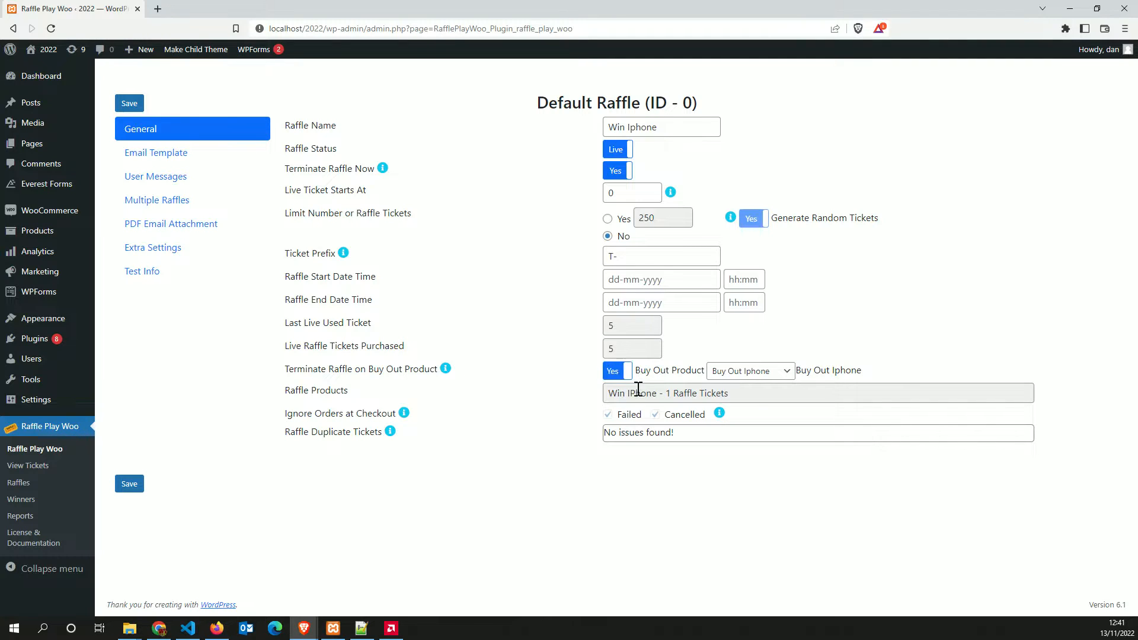
{"action": "left_click", "coordinate": [748, 374]}
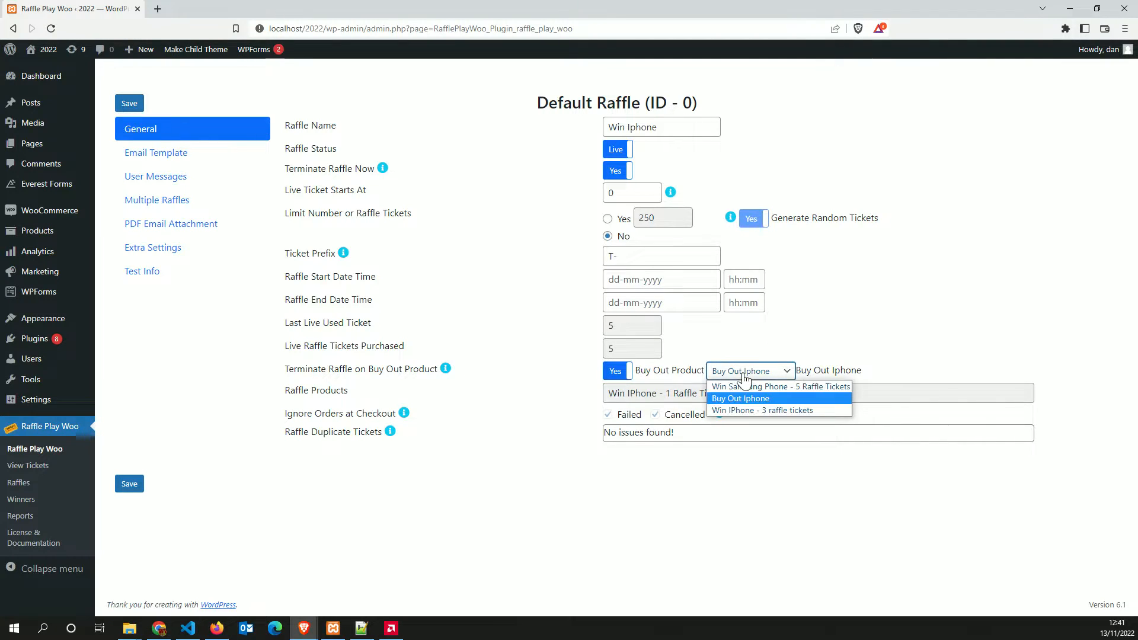
{"action": "left_click", "coordinate": [549, 372]}
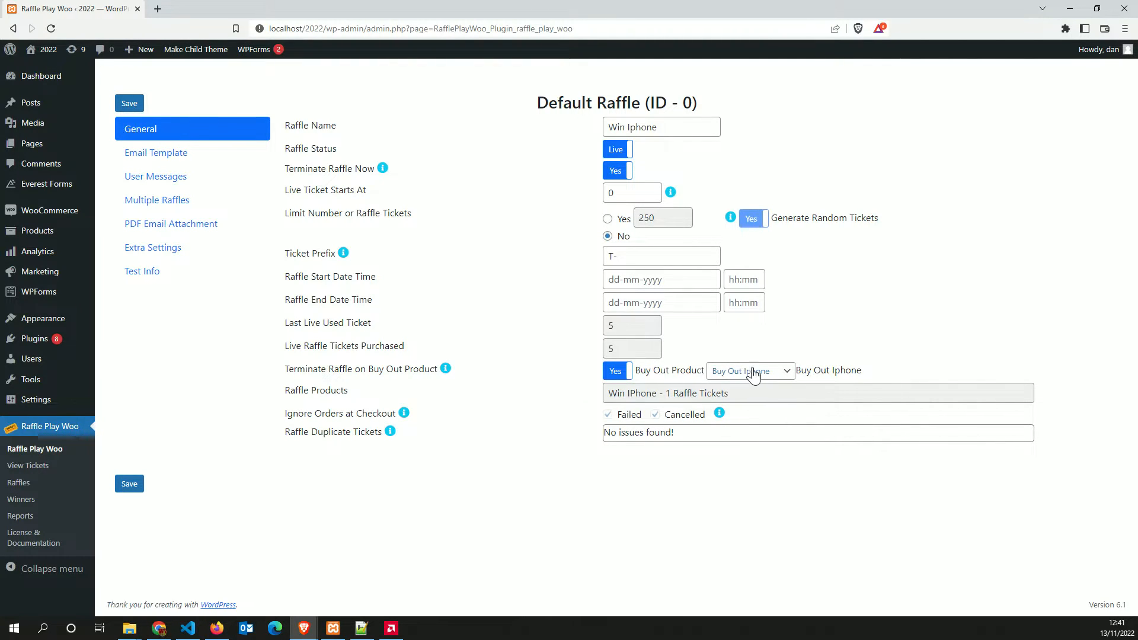
{"action": "left_click", "coordinate": [614, 371]}
{"action": "left_click", "coordinate": [130, 484]}
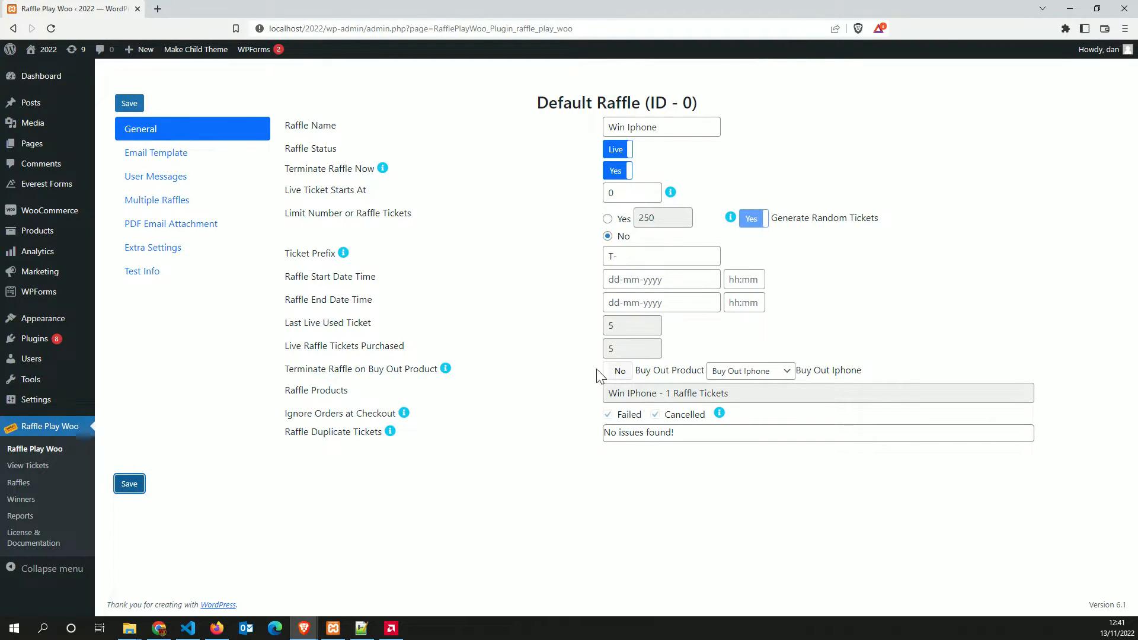
{"action": "left_click", "coordinate": [618, 171]}
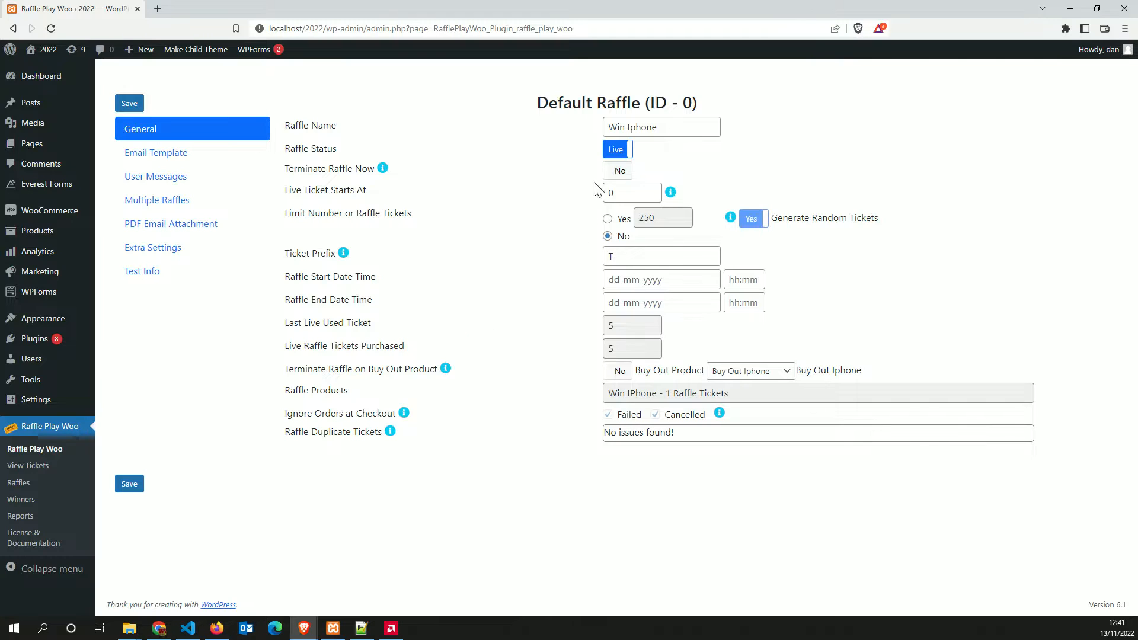
{"action": "left_click", "coordinate": [131, 484]}
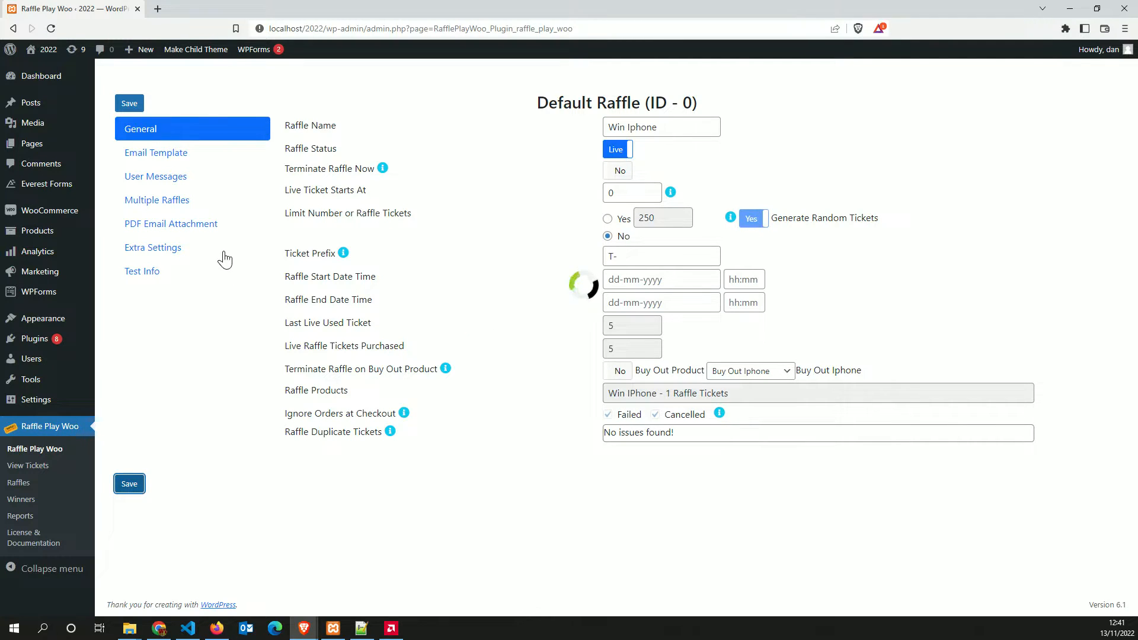
Look over the Email Template fields (Raffle Info header, Extra Line Info, Body Tickets), then go to User Messages
{"action": "left_click", "coordinate": [214, 155]}
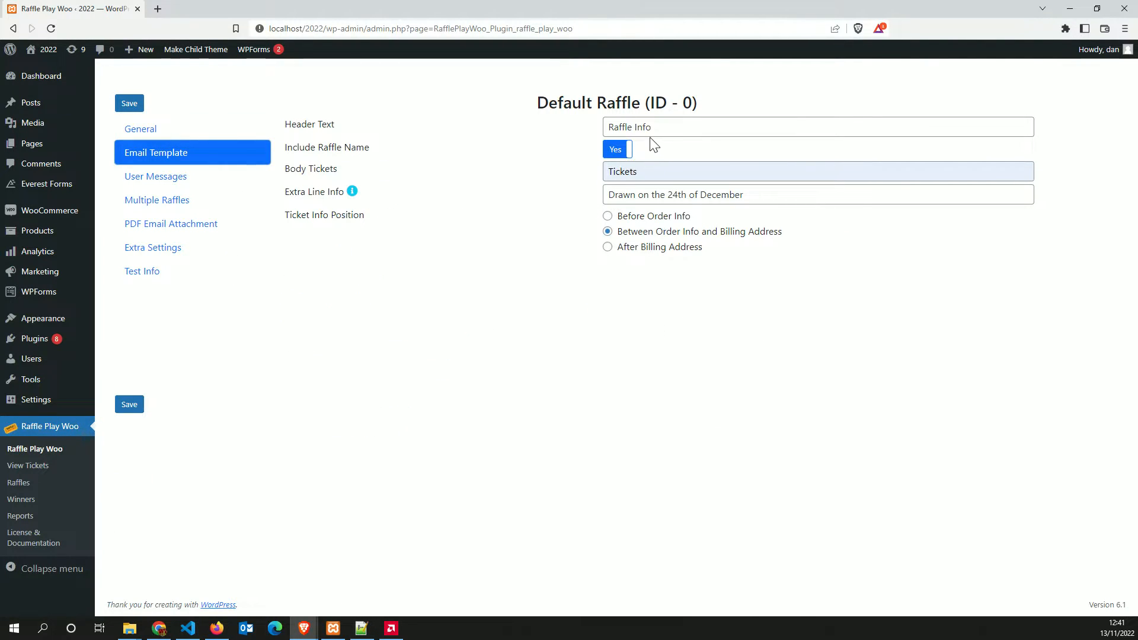
{"action": "left_click", "coordinate": [664, 127]}
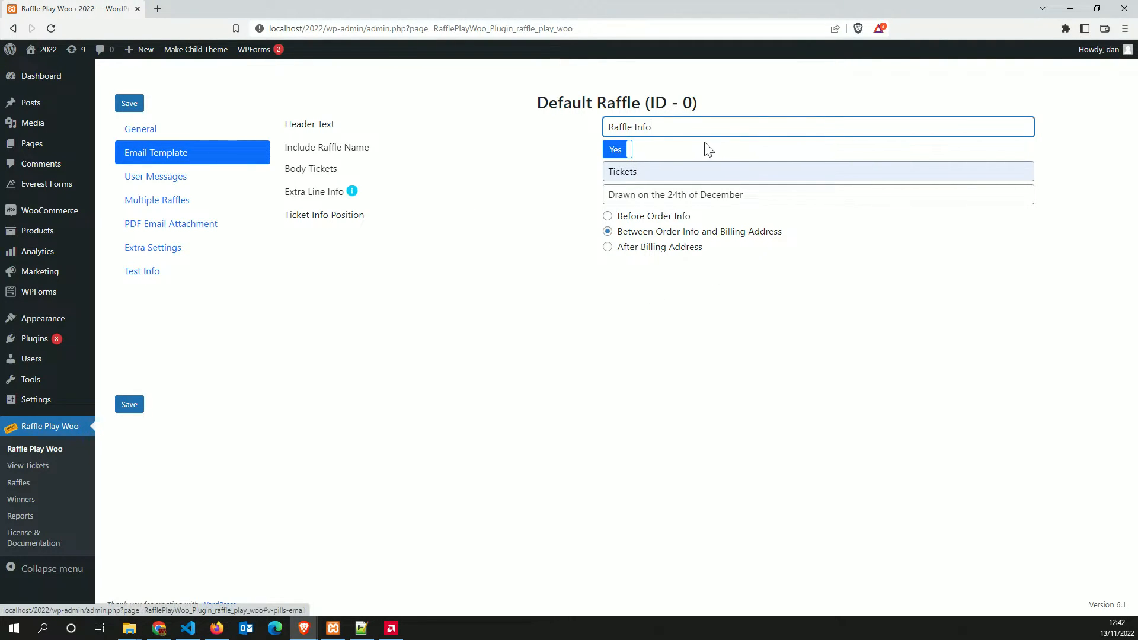
{"action": "left_click", "coordinate": [641, 196]}
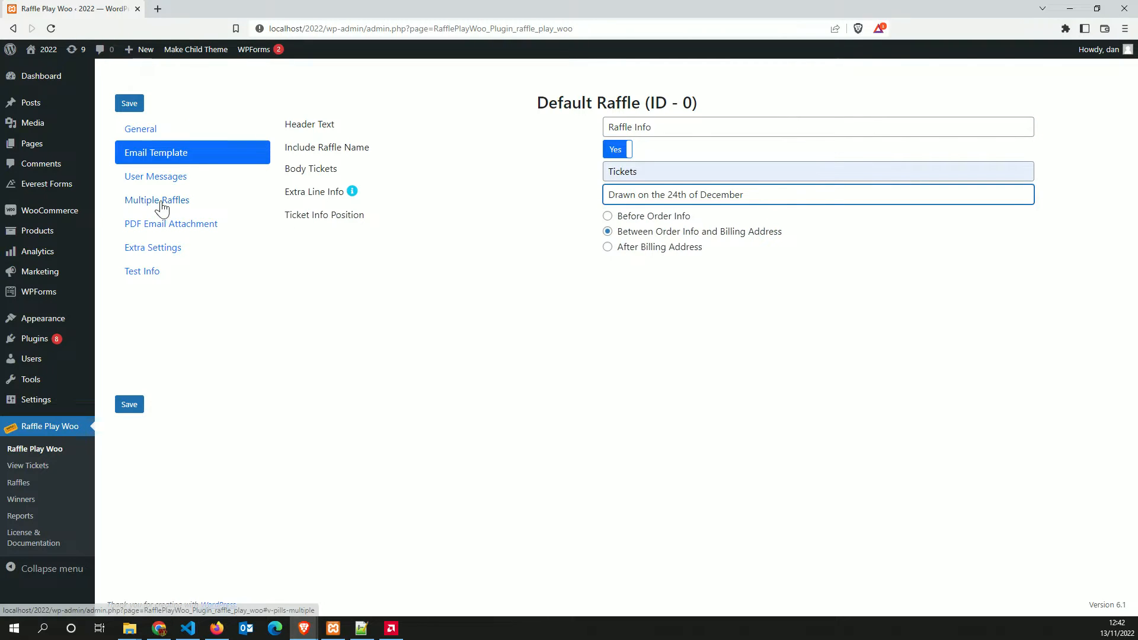
{"action": "left_click", "coordinate": [640, 173]}
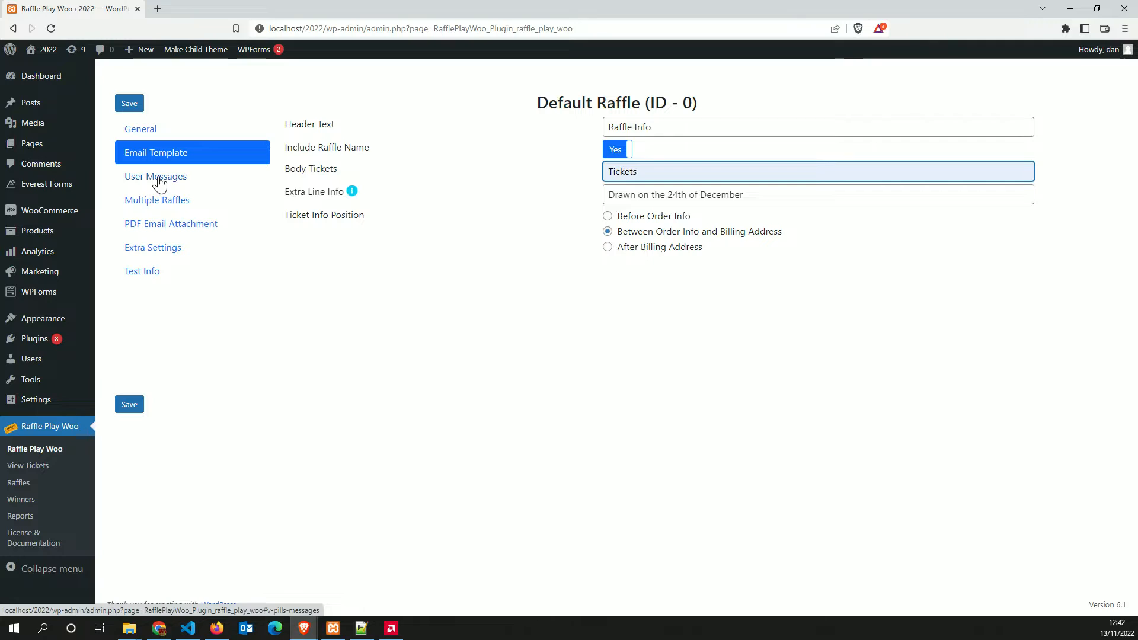
{"action": "left_click", "coordinate": [158, 183]}
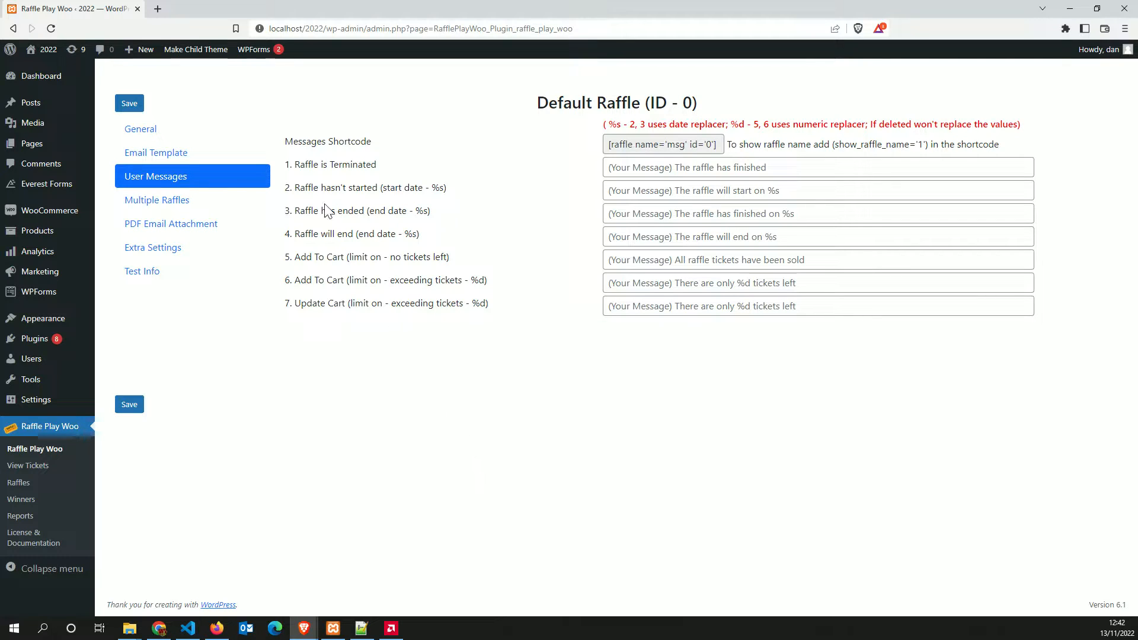
Check the message labels, the start date picker and ticket limit toggle, then return to User Messages
{"action": "left_click_drag", "start_coordinate": [305, 165], "coordinate": [371, 165]}
{"action": "left_click_drag", "start_coordinate": [297, 188], "coordinate": [383, 188]}
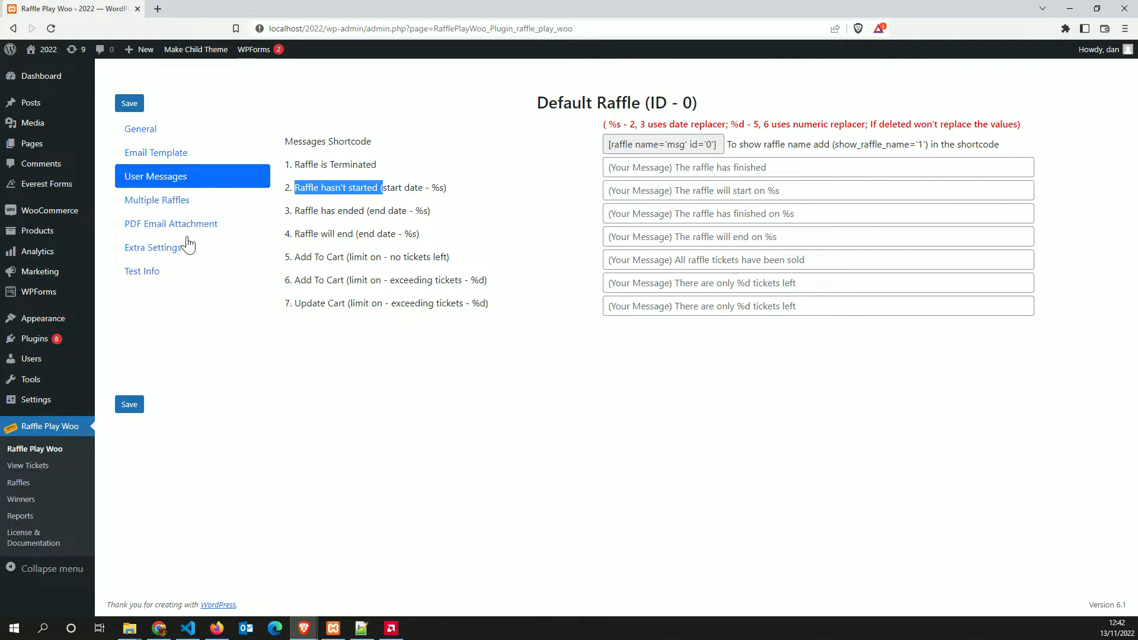
{"action": "left_click", "coordinate": [147, 129]}
{"action": "left_click", "coordinate": [611, 279]}
{"action": "left_click", "coordinate": [596, 192]}
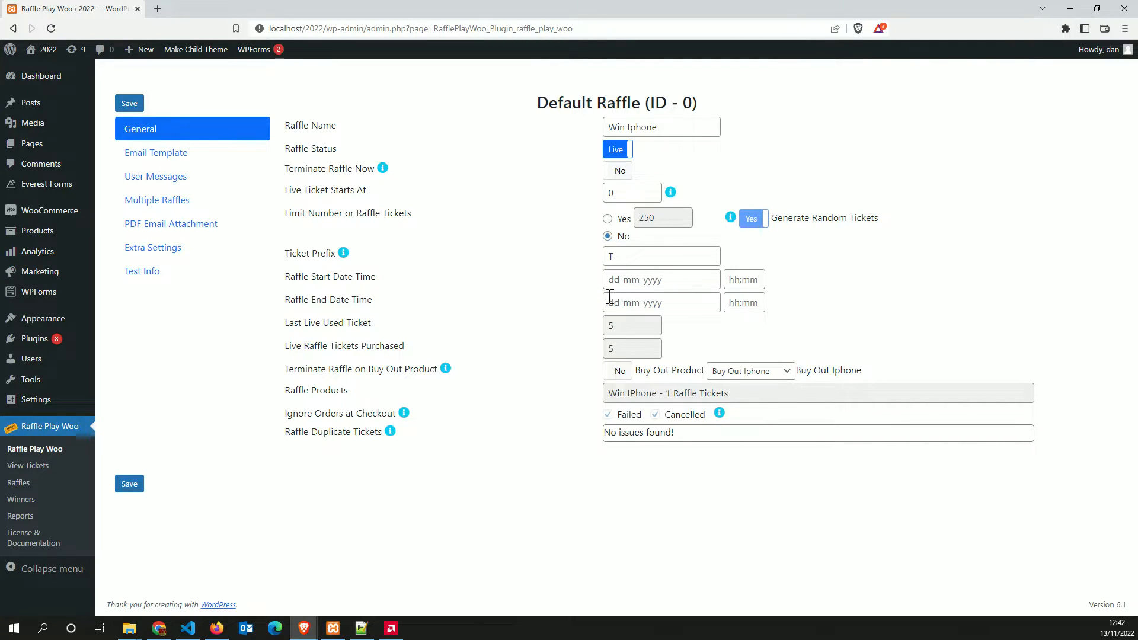
{"action": "left_click", "coordinate": [609, 219]}
{"action": "left_click", "coordinate": [608, 237]}
{"action": "left_click", "coordinate": [159, 177]}
Fill the message fields from suggestions, from 'Raffle is terminate' to 'Only %d raffle tickets left'
{"action": "left_click", "coordinate": [748, 167]}
{"action": "left_click", "coordinate": [729, 186]}
{"action": "left_click", "coordinate": [729, 186]}
{"action": "left_click", "coordinate": [741, 221]}
{"action": "left_click", "coordinate": [746, 216]}
{"action": "left_click", "coordinate": [692, 244]}
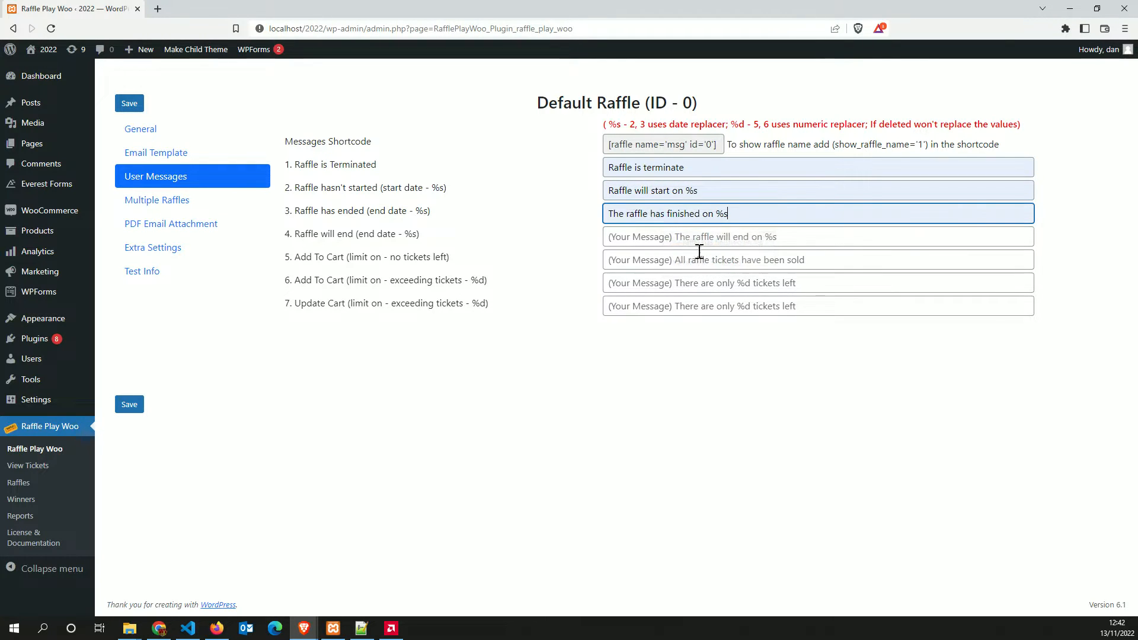
{"action": "left_click_drag", "start_coordinate": [707, 226], "coordinate": [757, 206]}
{"action": "left_click", "coordinate": [737, 234]}
{"action": "left_click", "coordinate": [703, 237]}
{"action": "left_click", "coordinate": [682, 264]}
{"action": "left_click", "coordinate": [667, 269]}
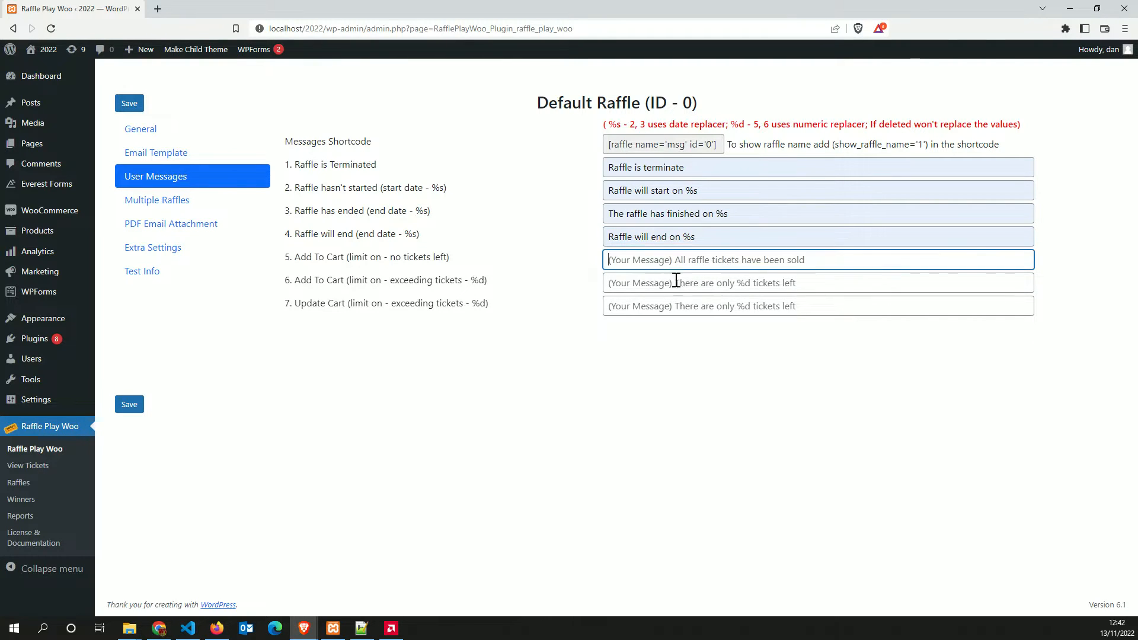
{"action": "left_click", "coordinate": [686, 287]}
{"action": "left_click", "coordinate": [713, 298]}
{"action": "left_click", "coordinate": [714, 312]}
{"action": "left_click", "coordinate": [681, 307]}
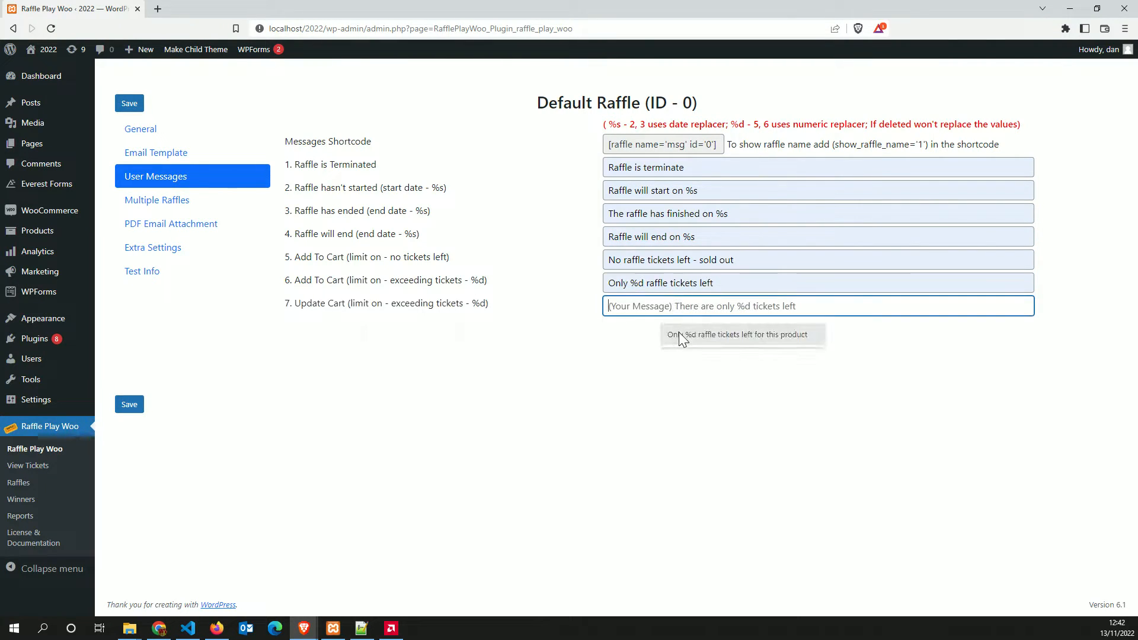
{"action": "left_click", "coordinate": [679, 335]}
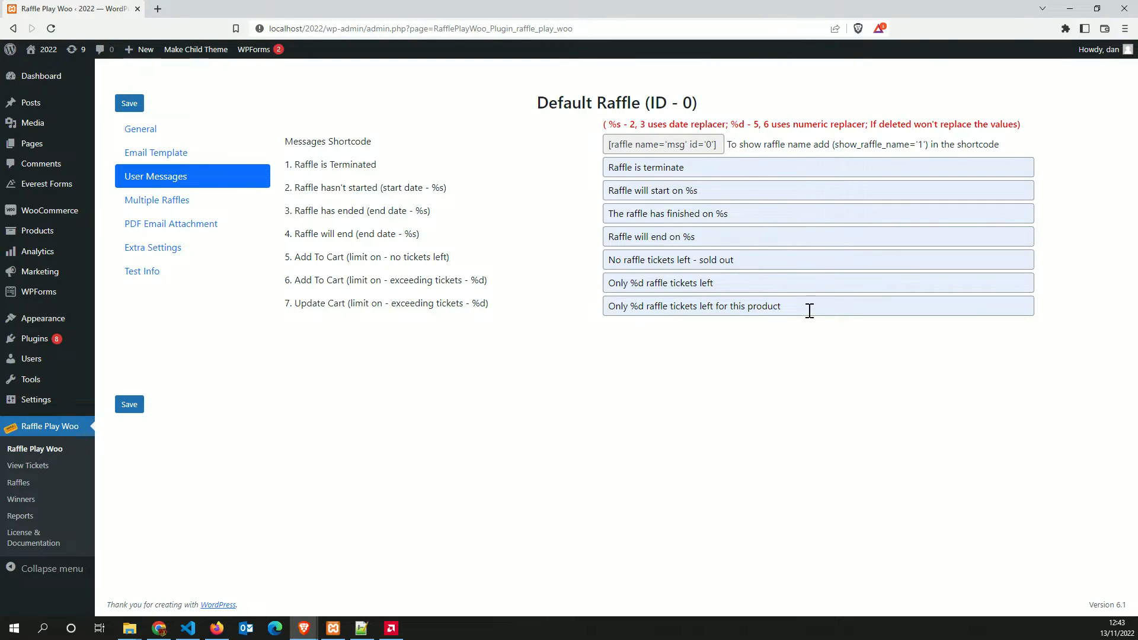
Review the update-cart, raffle-finished and start messages, then save the user messages
{"action": "left_click_drag", "start_coordinate": [808, 311], "coordinate": [591, 308]}
{"action": "left_click", "coordinate": [713, 215]}
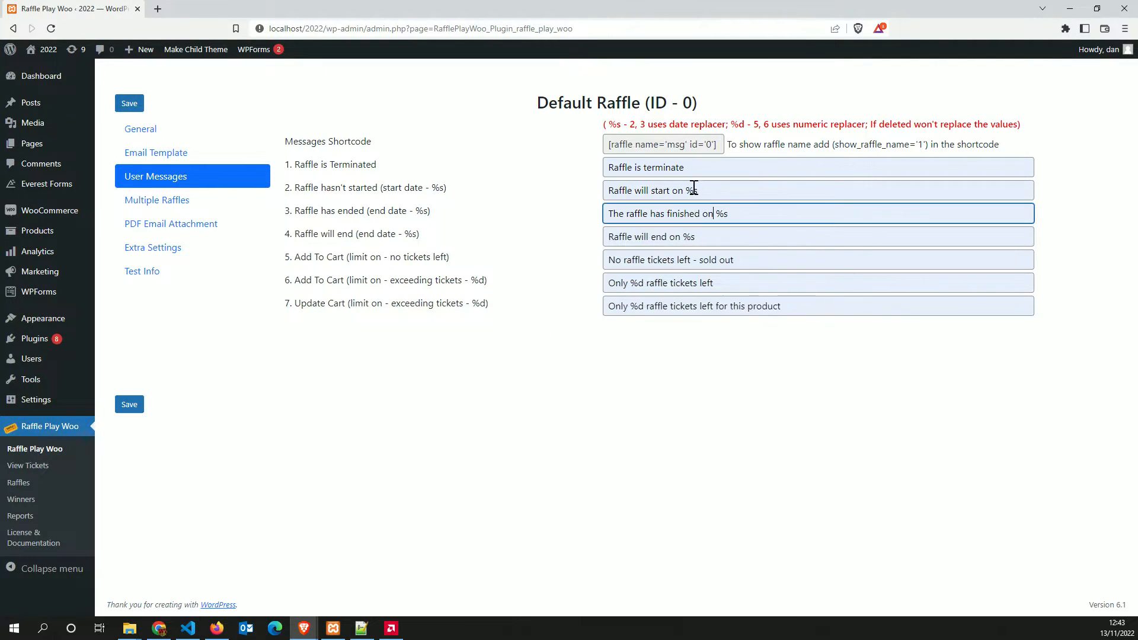
{"action": "left_click", "coordinate": [702, 194]}
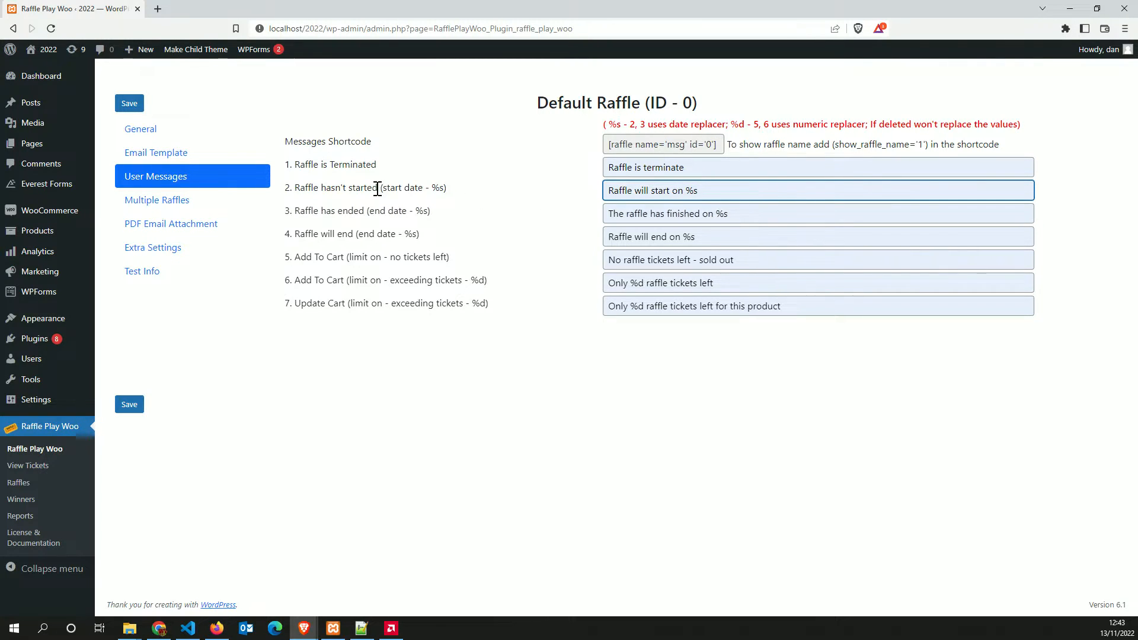
{"action": "left_click_drag", "start_coordinate": [386, 188], "coordinate": [423, 188]}
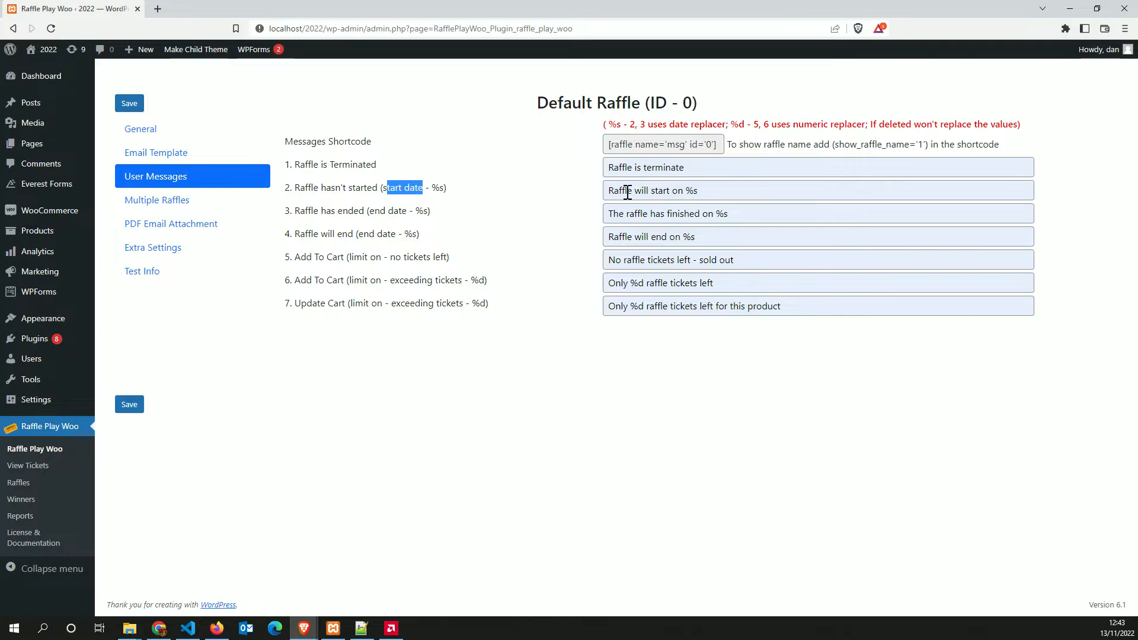
{"action": "left_click", "coordinate": [627, 191]}
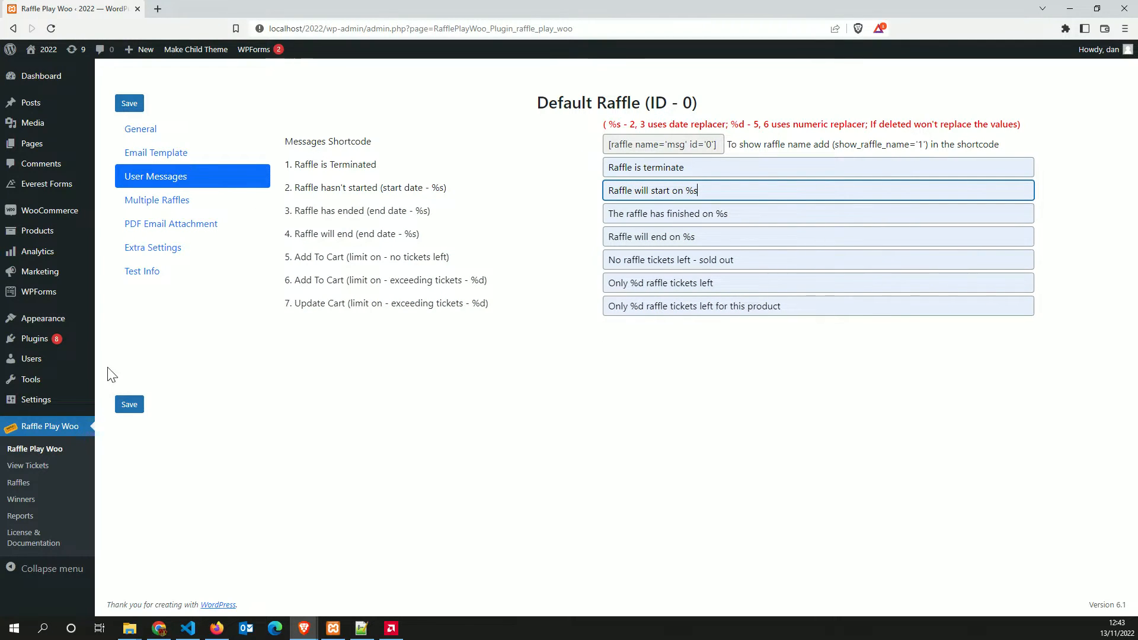
{"action": "left_click", "coordinate": [129, 405]}
Check the raffle start date on the General tab, ending back on General settings
{"action": "left_click", "coordinate": [136, 131]}
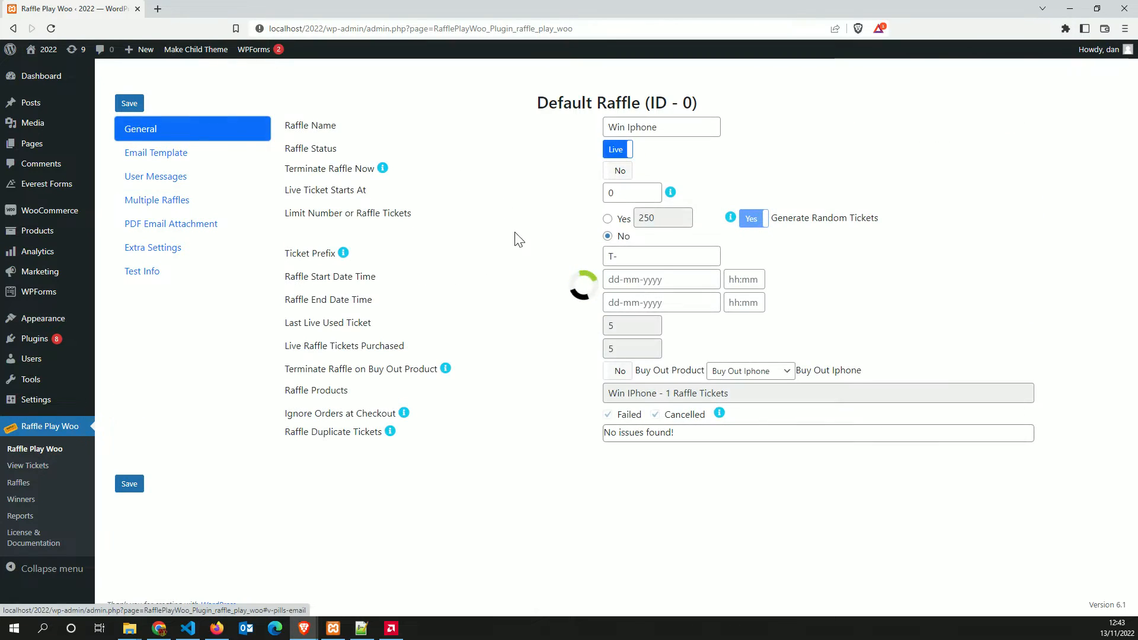
{"action": "left_click", "coordinate": [645, 279]}
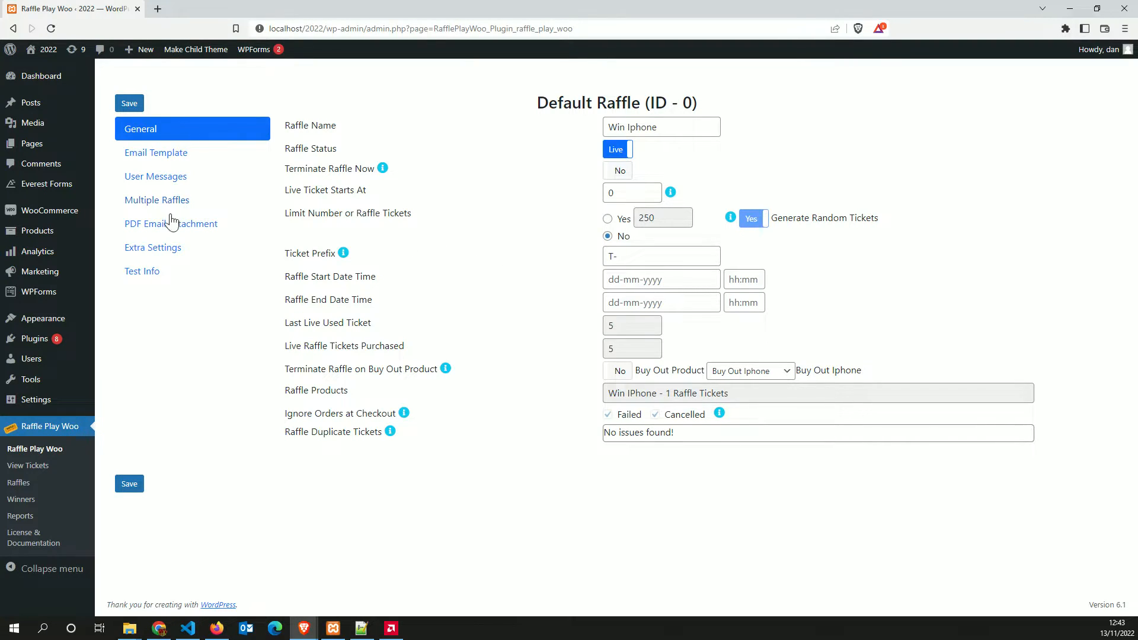
{"action": "left_click", "coordinate": [159, 175]}
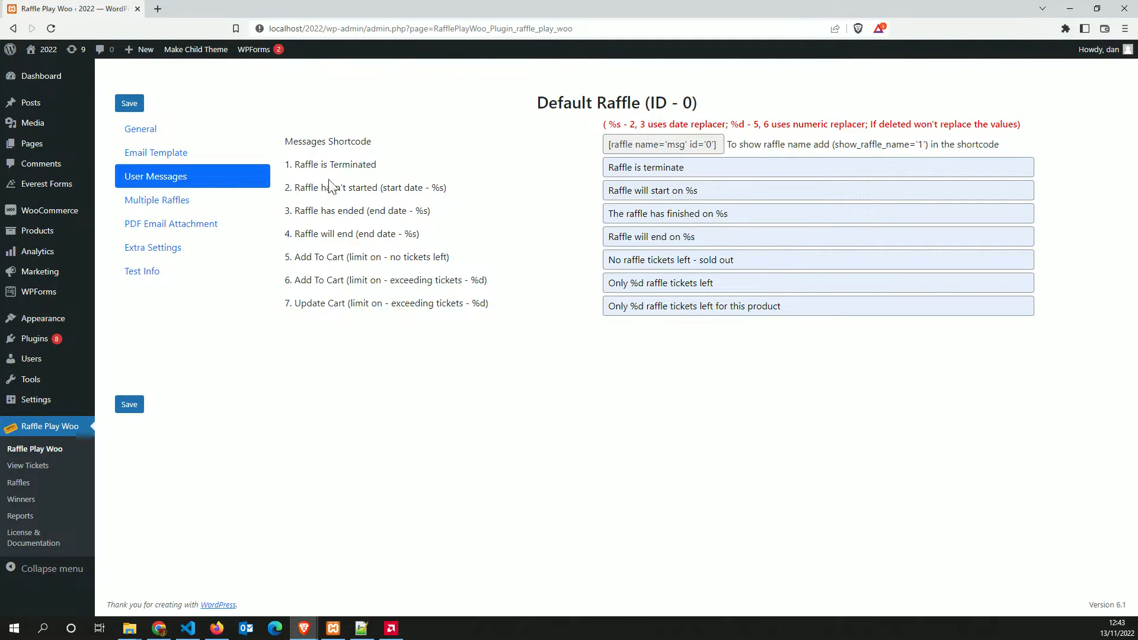
{"action": "left_click", "coordinate": [135, 131]}
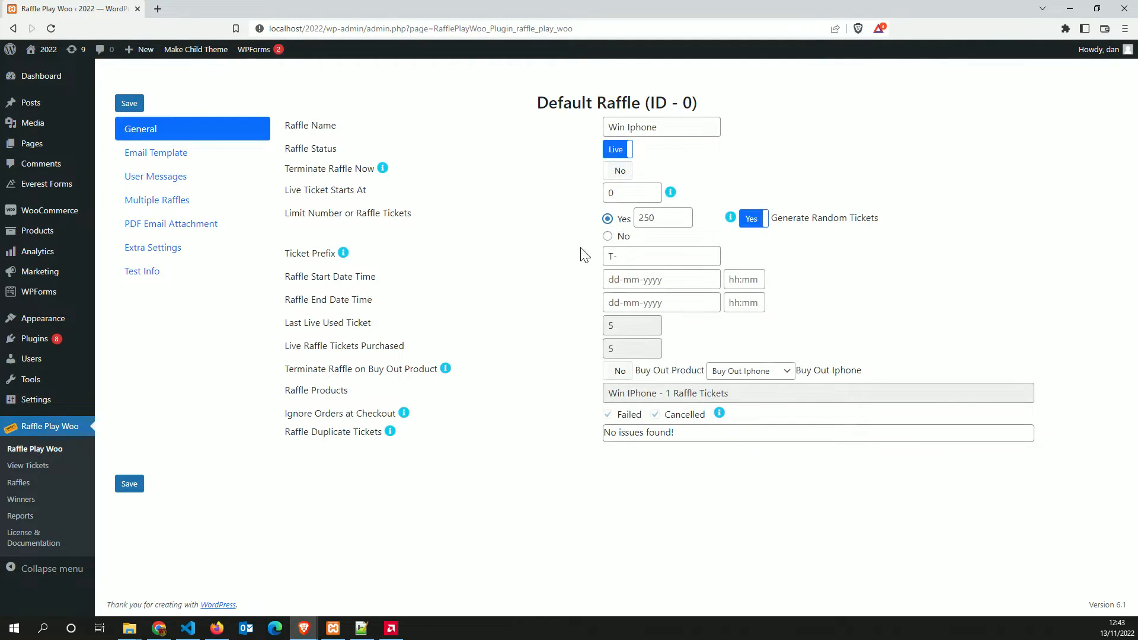
Turn off random ticket generation and save a ticket limit of 10 instead of 250
{"action": "left_click", "coordinate": [753, 218]}
{"action": "left_click", "coordinate": [676, 217]}
{"action": "type", "text": "10"}
{"action": "left_click", "coordinate": [131, 484]}
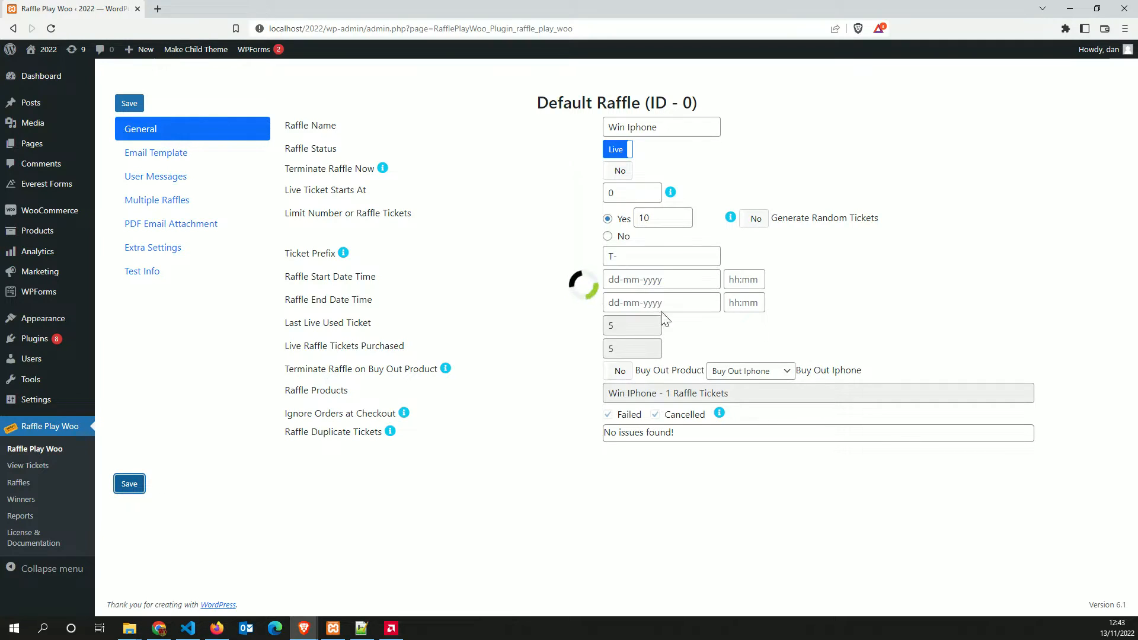
{"action": "left_click_drag", "start_coordinate": [623, 330], "coordinate": [550, 334]}
Bring the store's order-received browser window back to the front
{"action": "left_click", "coordinate": [339, 248]}
{"action": "left_click", "coordinate": [303, 628]}
{"action": "left_click", "coordinate": [368, 568]}
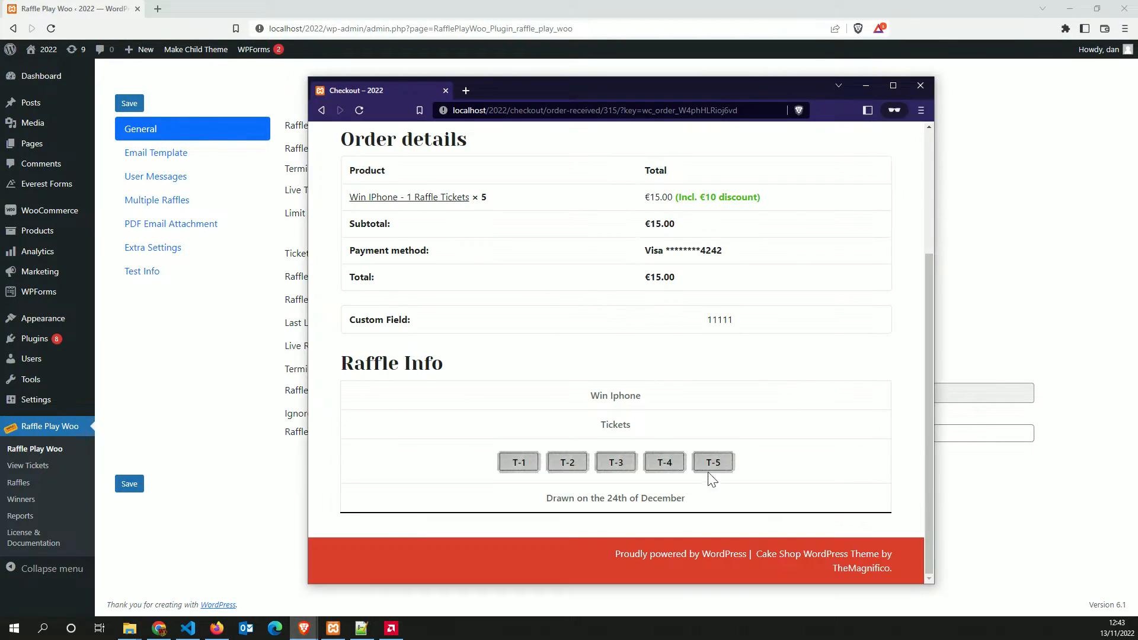
Maximize the store window and add Win IPhone – 1 Raffle Tickets to the cart from the shop
{"action": "left_click", "coordinate": [891, 89]}
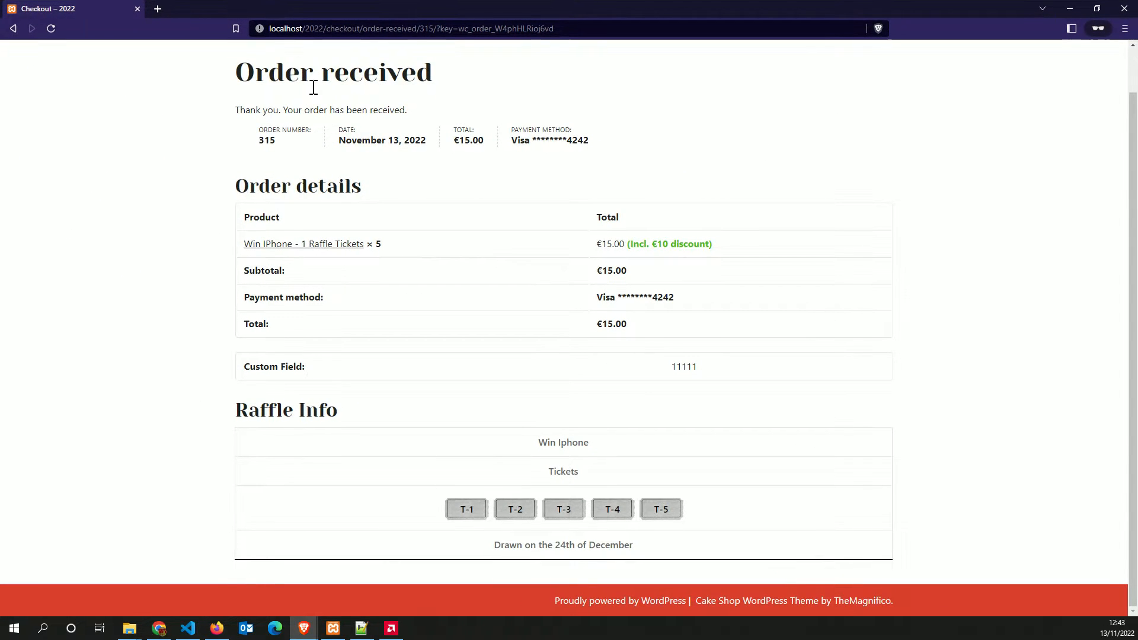
{"action": "scroll", "coordinate": [318, 121], "scroll_direction": "up", "scroll_amount": 1}
{"action": "left_click", "coordinate": [587, 58]}
{"action": "left_click", "coordinate": [254, 57]}
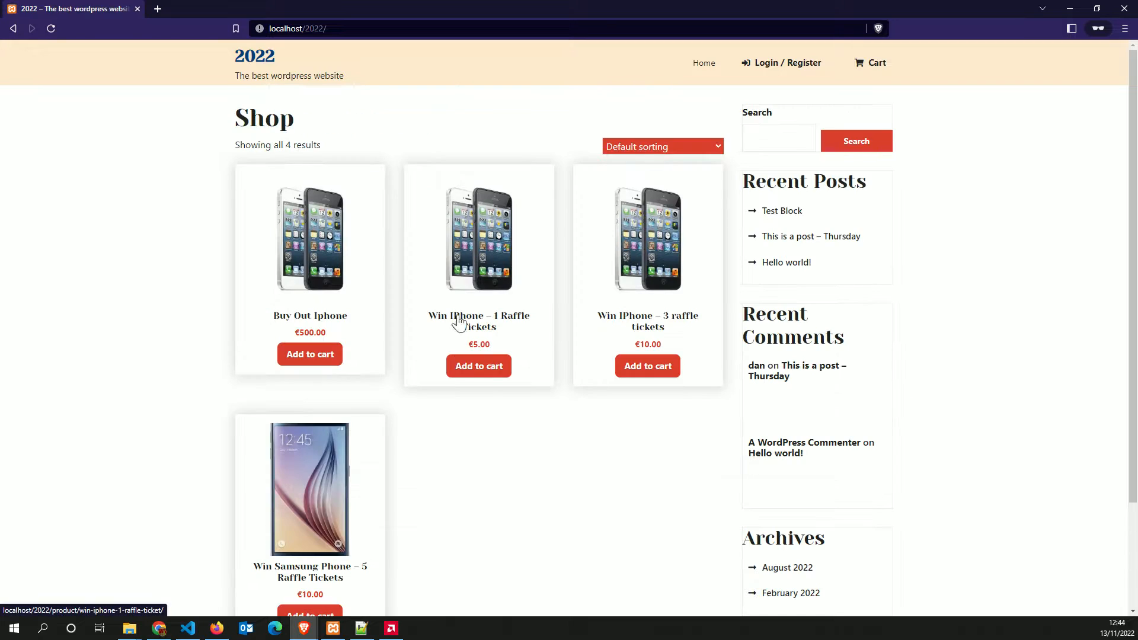
{"action": "left_click", "coordinate": [482, 369]}
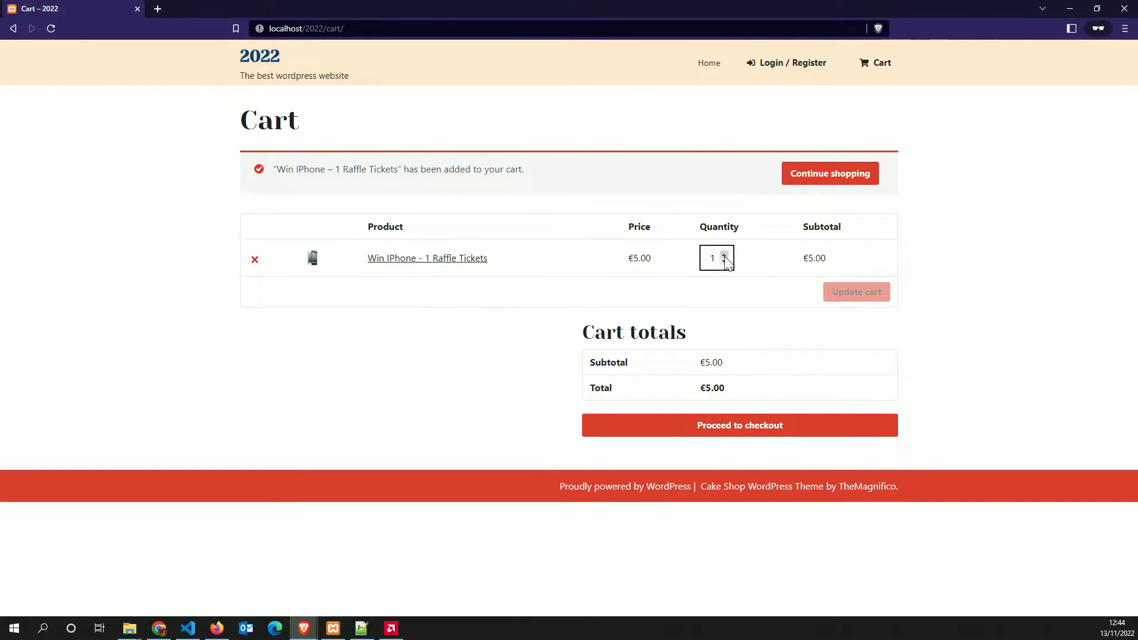
Update the cart to 6 tickets, triggering the 'Only 5 raffle tickets left' warning
{"action": "left_click", "coordinate": [724, 256]}
{"action": "left_click", "coordinate": [724, 256]}
{"action": "left_click", "coordinate": [724, 256]}
{"action": "left_click", "coordinate": [725, 256]}
{"action": "left_click", "coordinate": [725, 256]}
{"action": "left_click", "coordinate": [835, 288]}
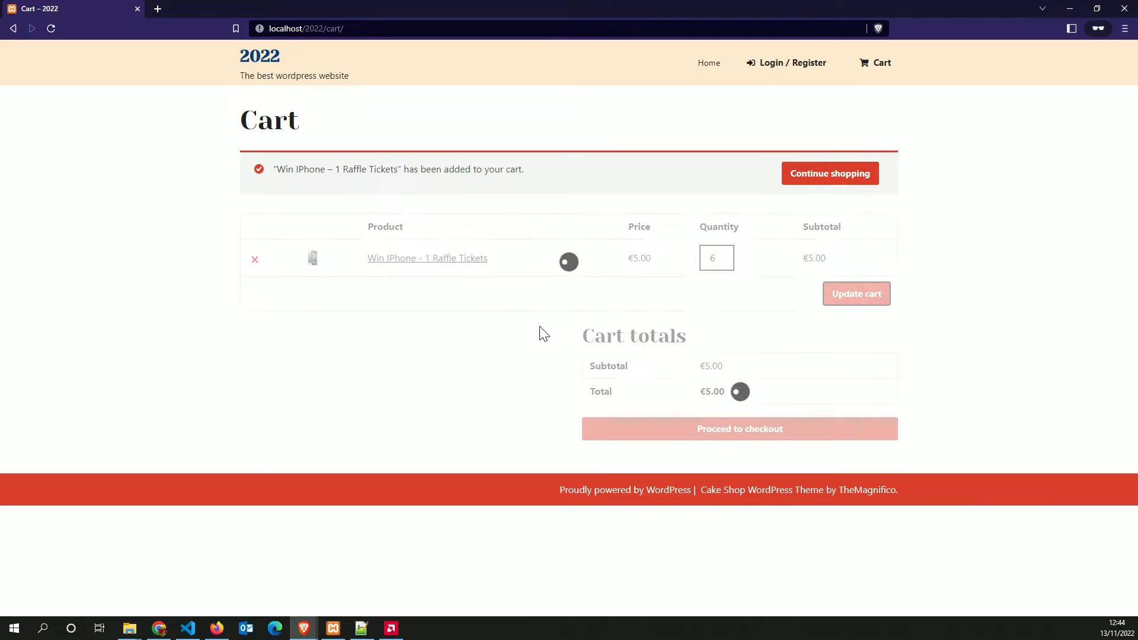
{"action": "left_click_drag", "start_coordinate": [438, 170], "coordinate": [281, 169]}
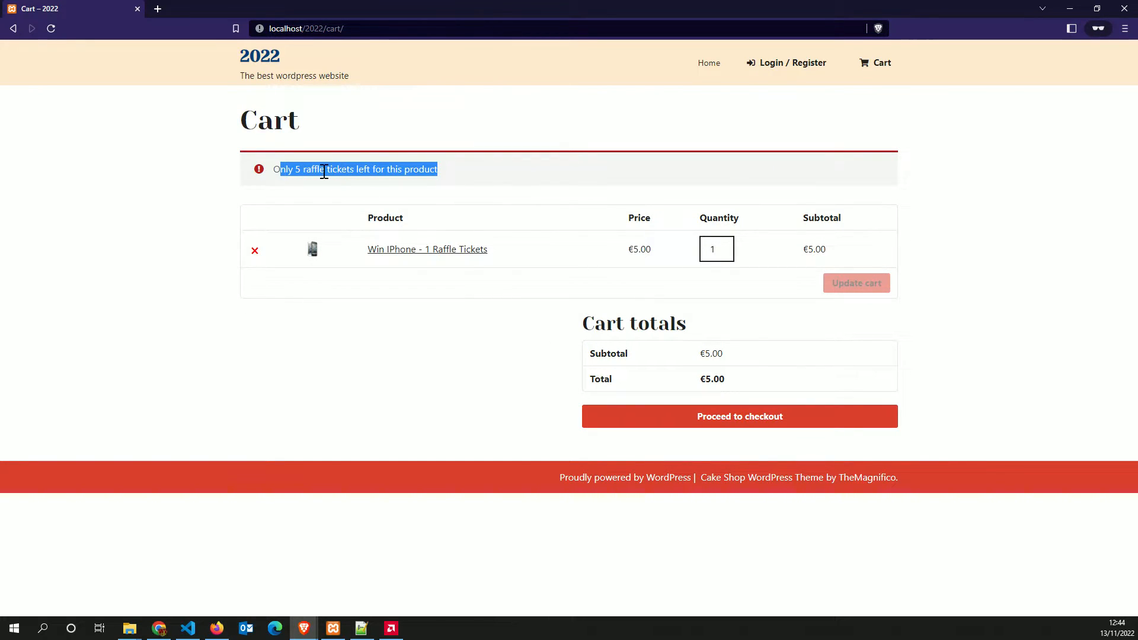
{"action": "left_click", "coordinate": [229, 577]}
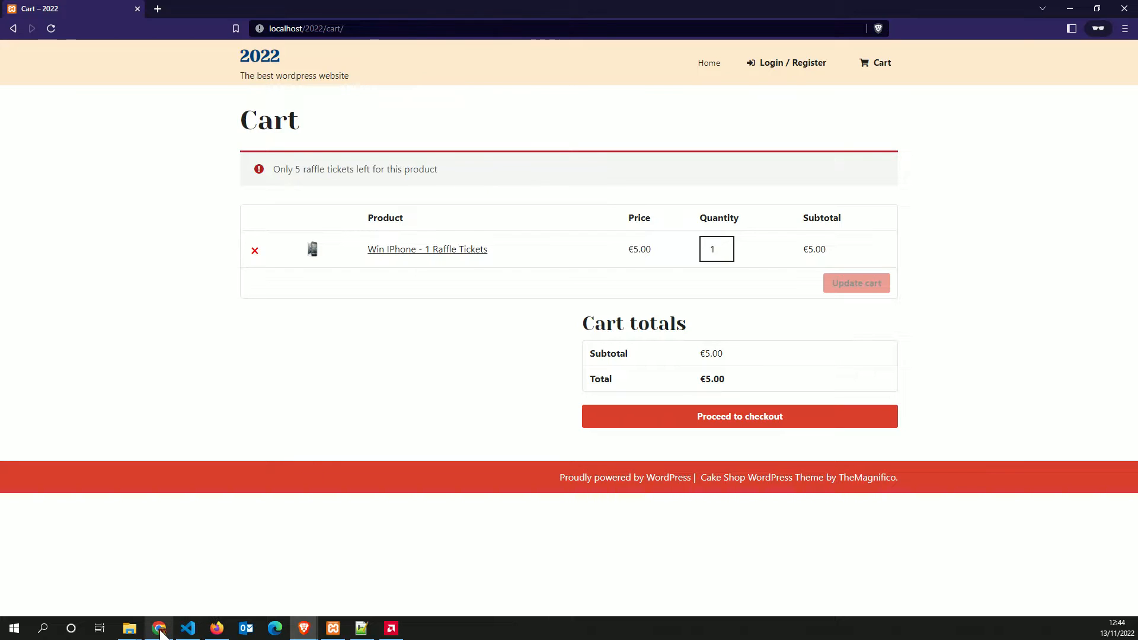
In User Messages, delete all text of the Add To Cart exceeding-tickets message and save
{"action": "mouse_move", "coordinate": [216, 633]}
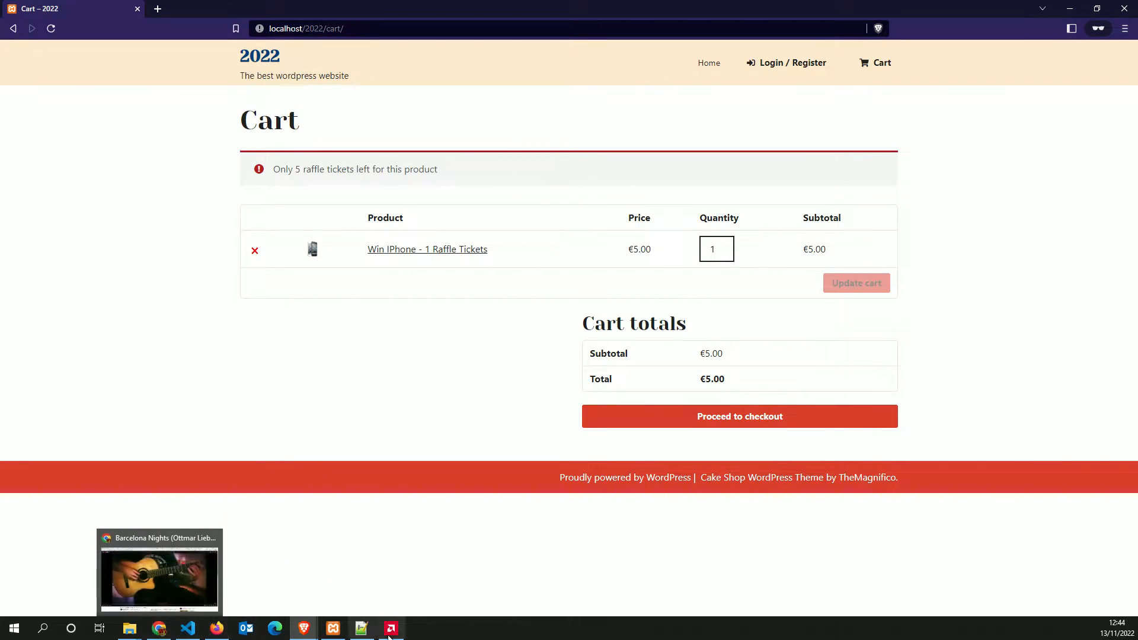
{"action": "mouse_move", "coordinate": [325, 637]}
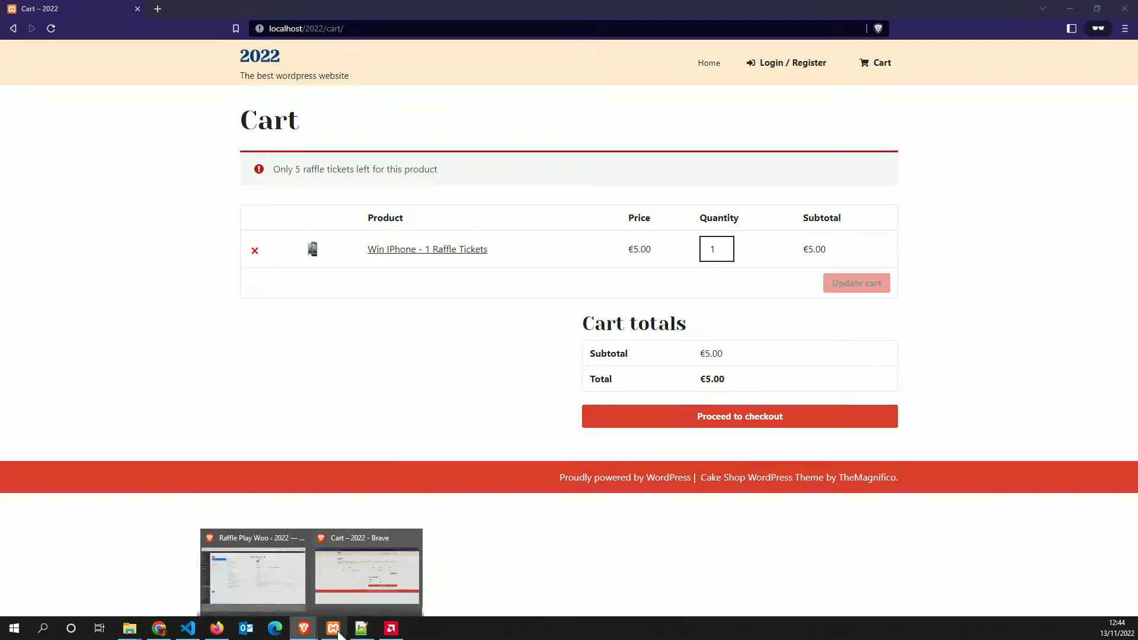
{"action": "left_click", "coordinate": [297, 578]}
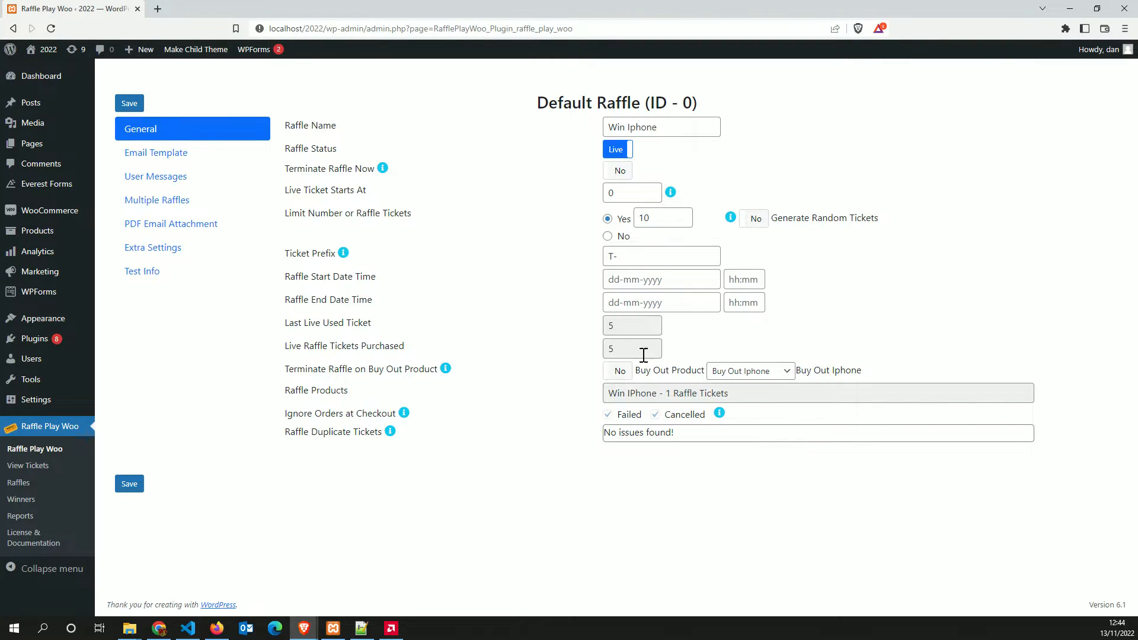
{"action": "left_click", "coordinate": [155, 156]}
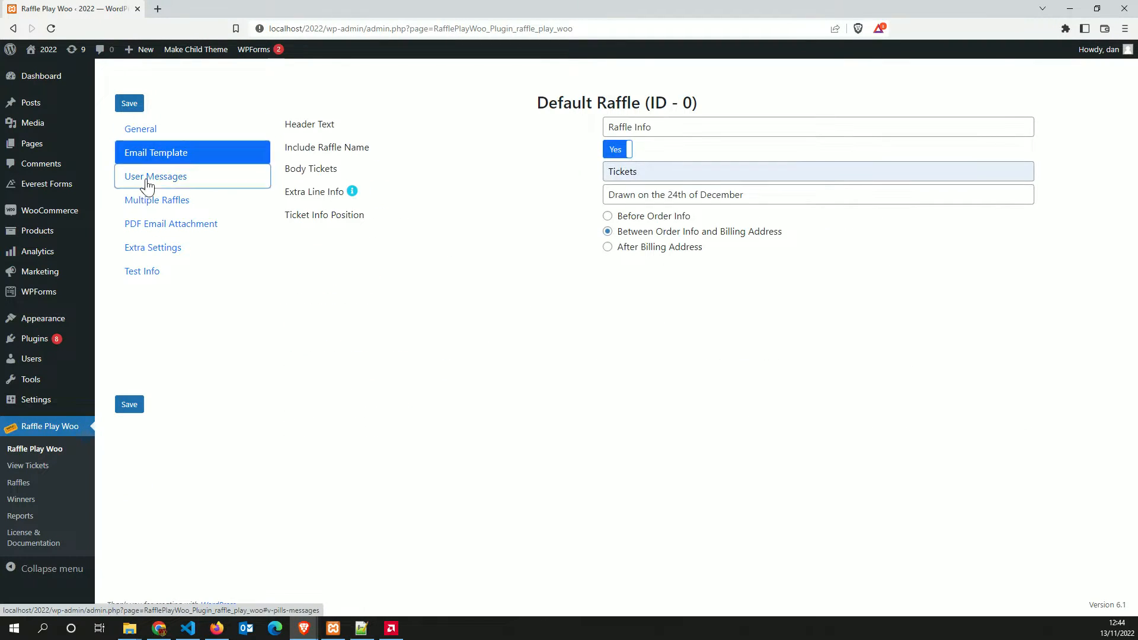
{"action": "left_click", "coordinate": [154, 177]}
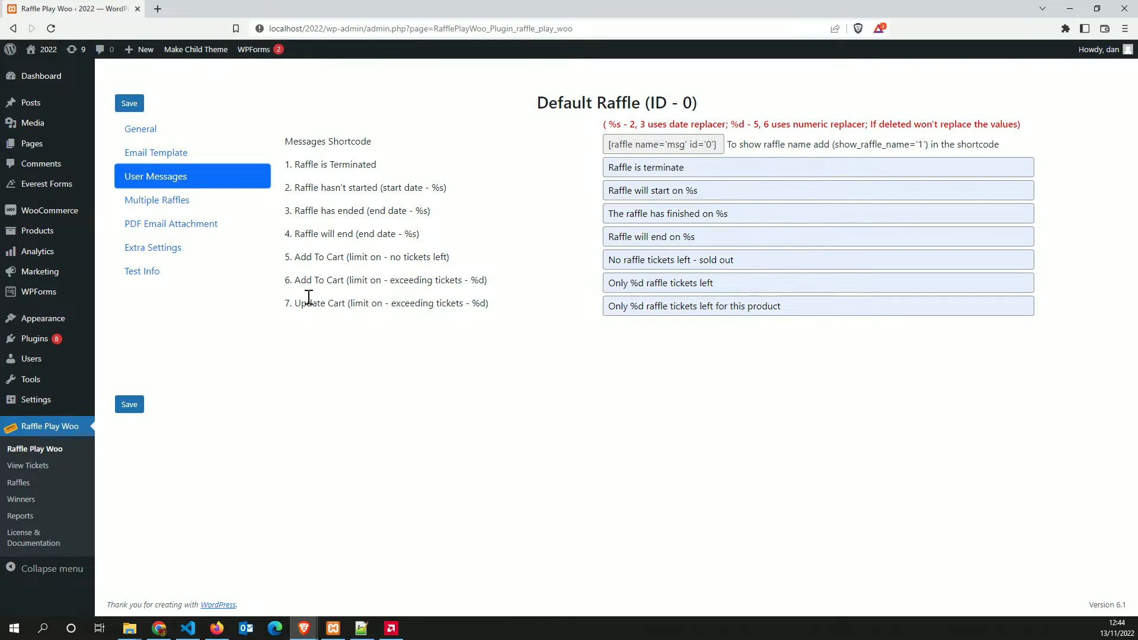
{"action": "left_click_drag", "start_coordinate": [714, 283], "coordinate": [622, 283]}
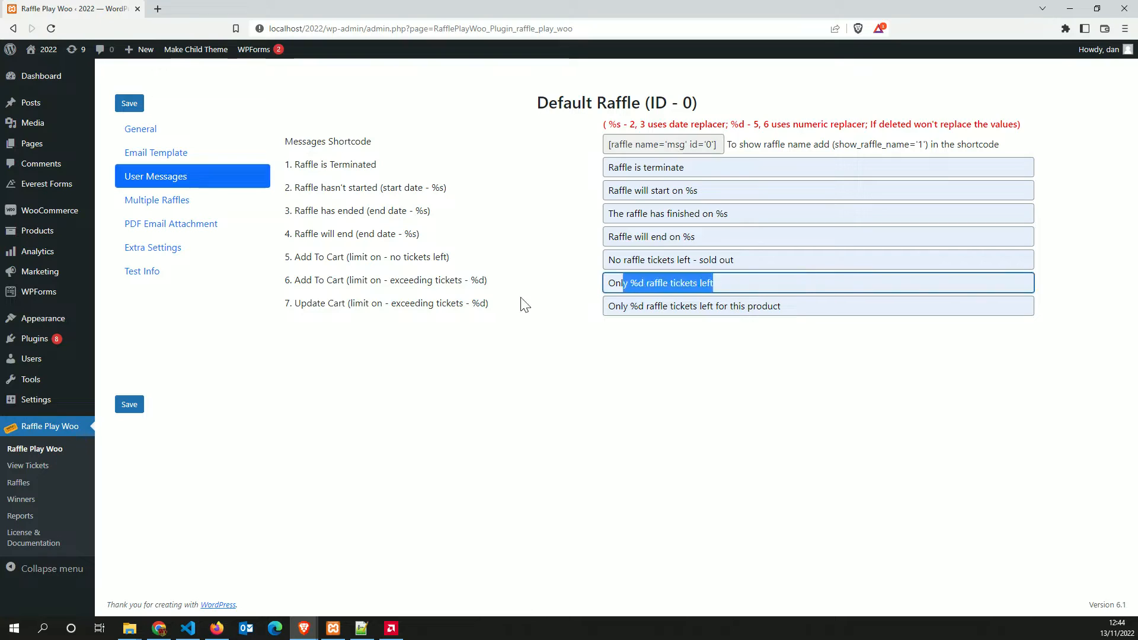
{"action": "key", "text": "ctrl+a"}
{"action": "key", "text": "BackSpace"}
{"action": "left_click", "coordinate": [139, 406]}
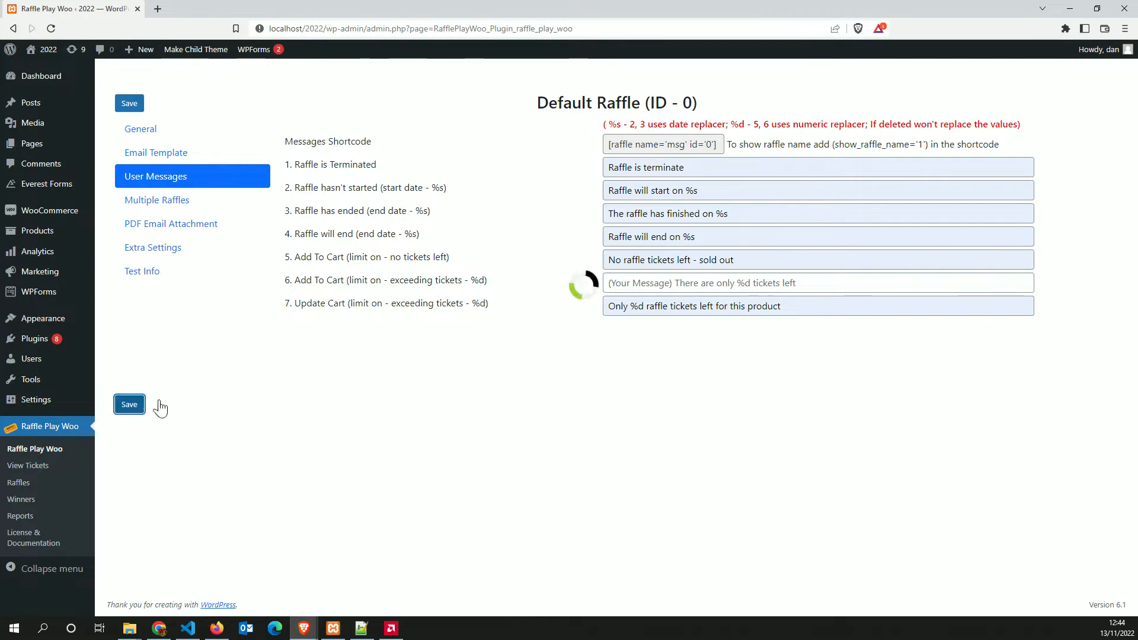
Reload the store cart and update the iPhone raffle tickets to 5
{"action": "left_click", "coordinate": [306, 631]}
{"action": "left_click", "coordinate": [366, 573]}
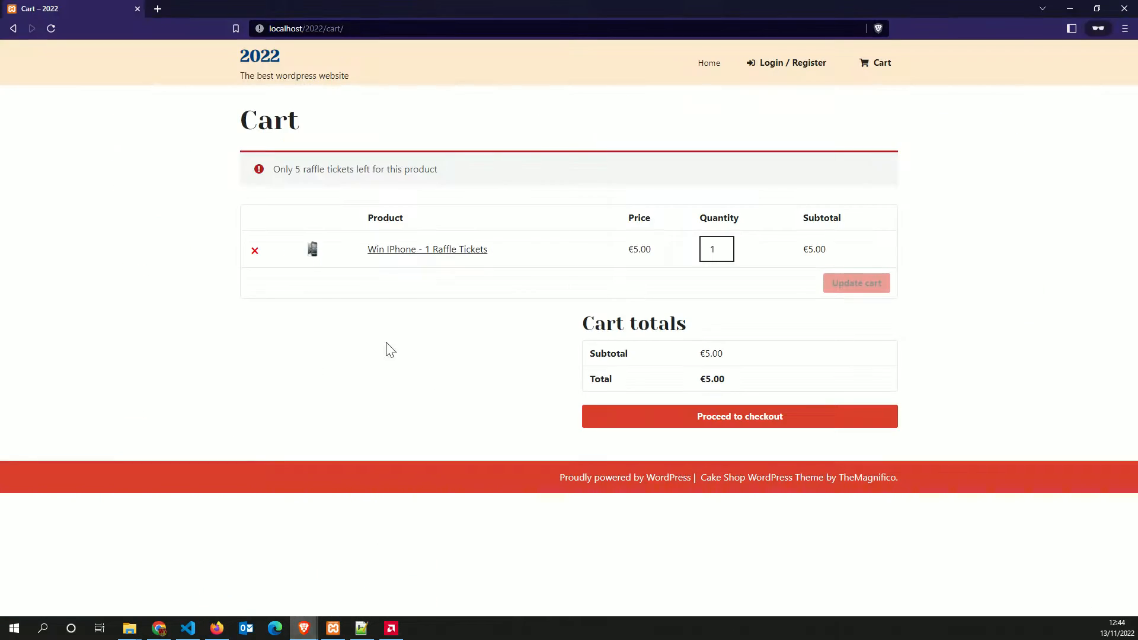
{"action": "left_click", "coordinate": [51, 28]}
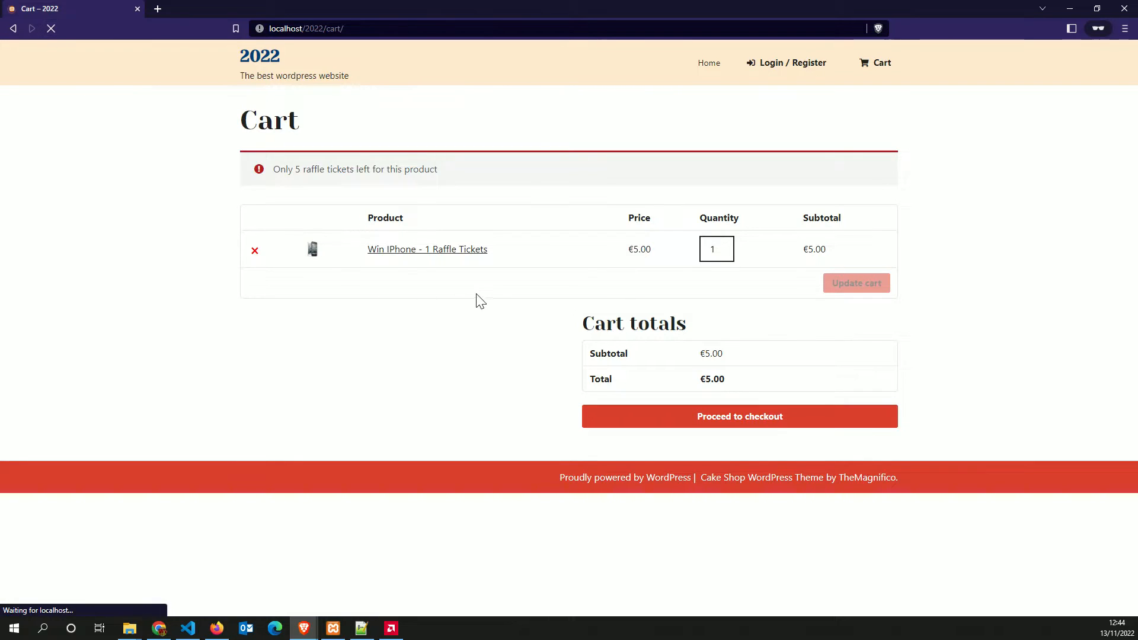
{"action": "left_click", "coordinate": [725, 193]}
{"action": "left_click", "coordinate": [725, 193]}
{"action": "left_click", "coordinate": [725, 193]}
{"action": "left_click", "coordinate": [725, 193]}
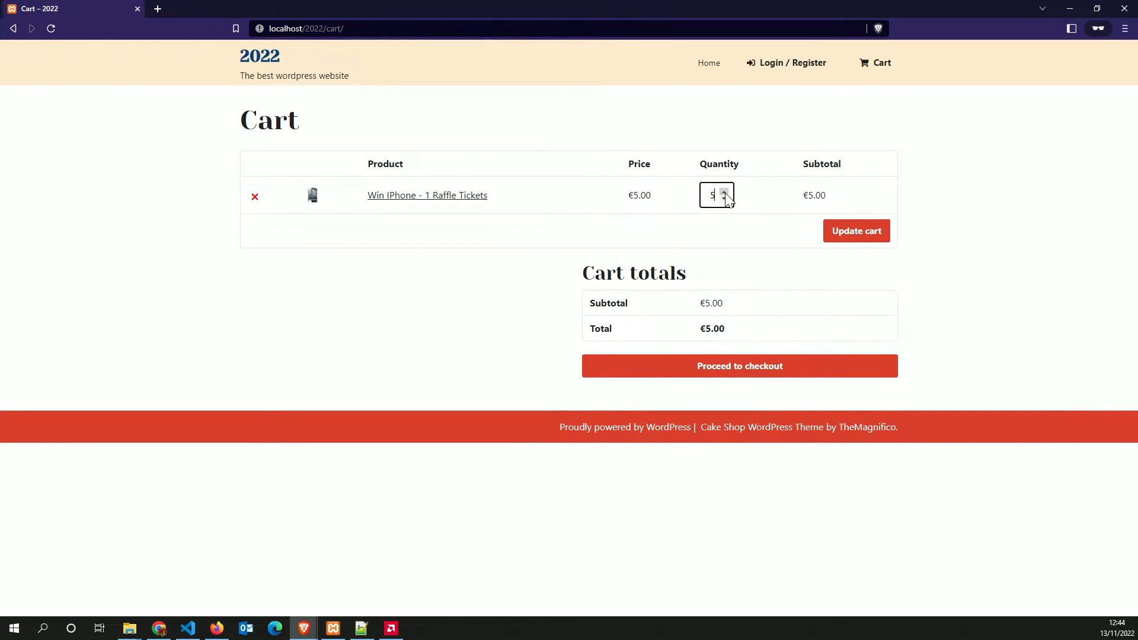
{"action": "left_click", "coordinate": [839, 231]}
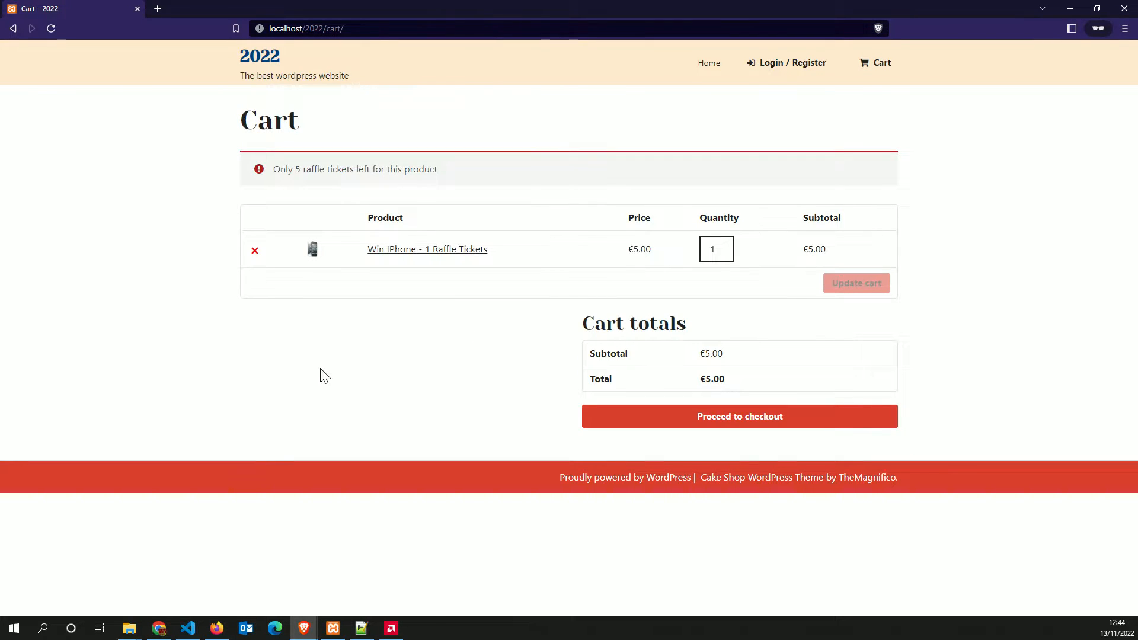
Raise the tickets to 6 in the reloaded cart, bringing up the tickets-left notice
{"action": "key", "text": "F5"}
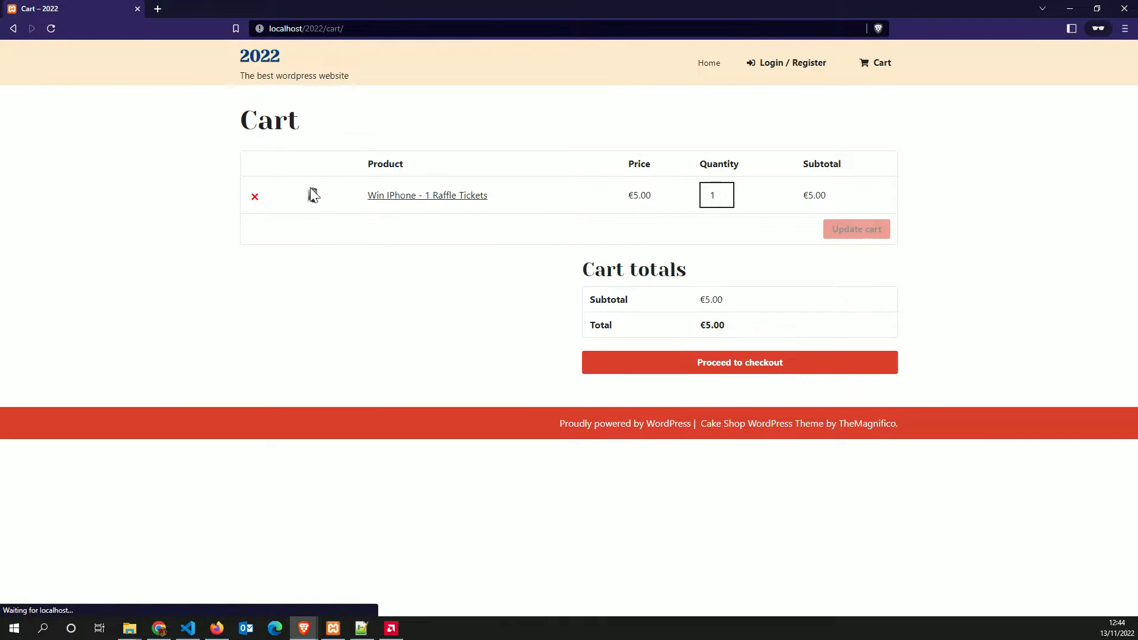
{"action": "left_click", "coordinate": [726, 194]}
{"action": "left_click", "coordinate": [727, 194]}
{"action": "left_click", "coordinate": [727, 193]}
{"action": "left_click", "coordinate": [727, 193]}
{"action": "left_click", "coordinate": [727, 193]}
{"action": "left_click", "coordinate": [848, 231]}
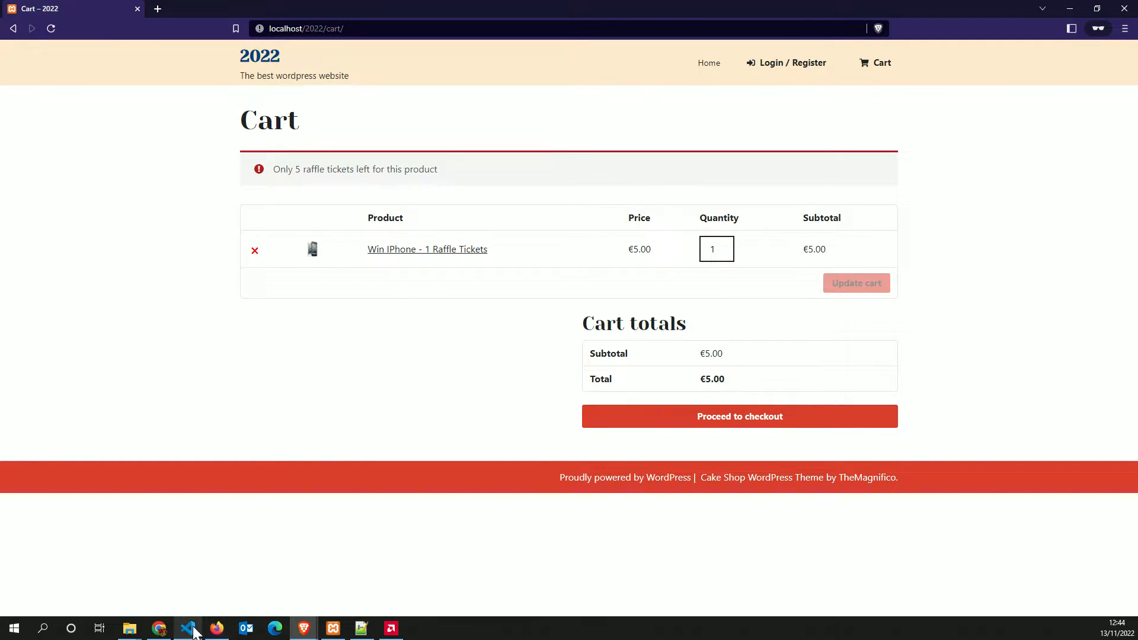
{"action": "left_click", "coordinate": [305, 629]}
{"action": "left_click", "coordinate": [346, 593]}
{"action": "left_click", "coordinate": [261, 597]}
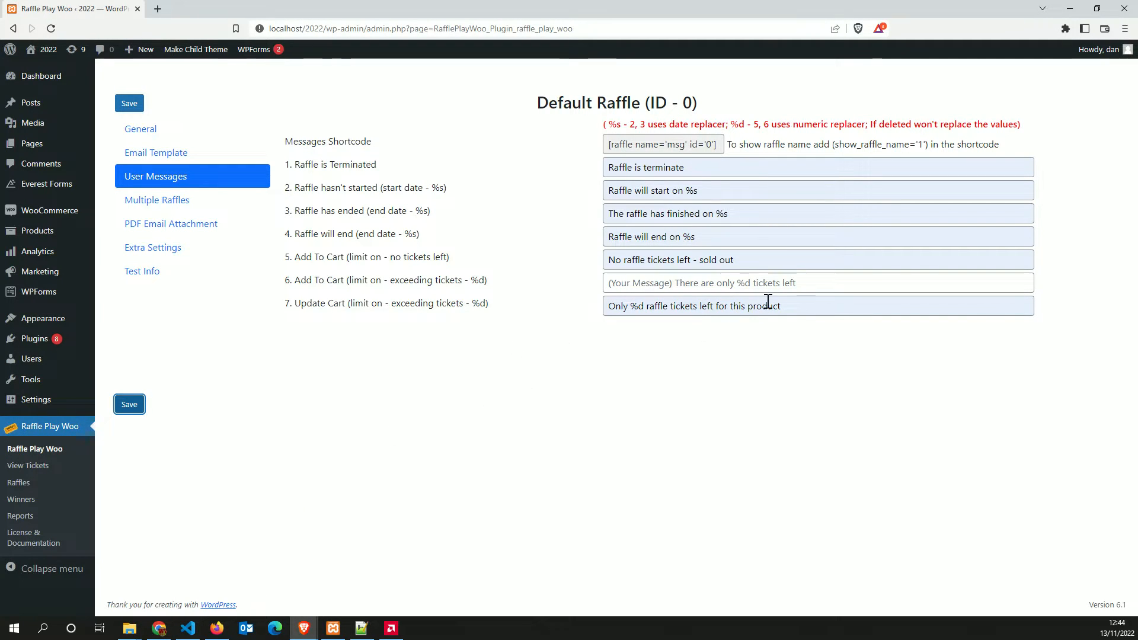
Clear the update-cart exceeding-tickets message and save the User Messages
{"action": "left_click_drag", "start_coordinate": [766, 303], "coordinate": [524, 314]}
{"action": "key", "text": "BackSpace"}
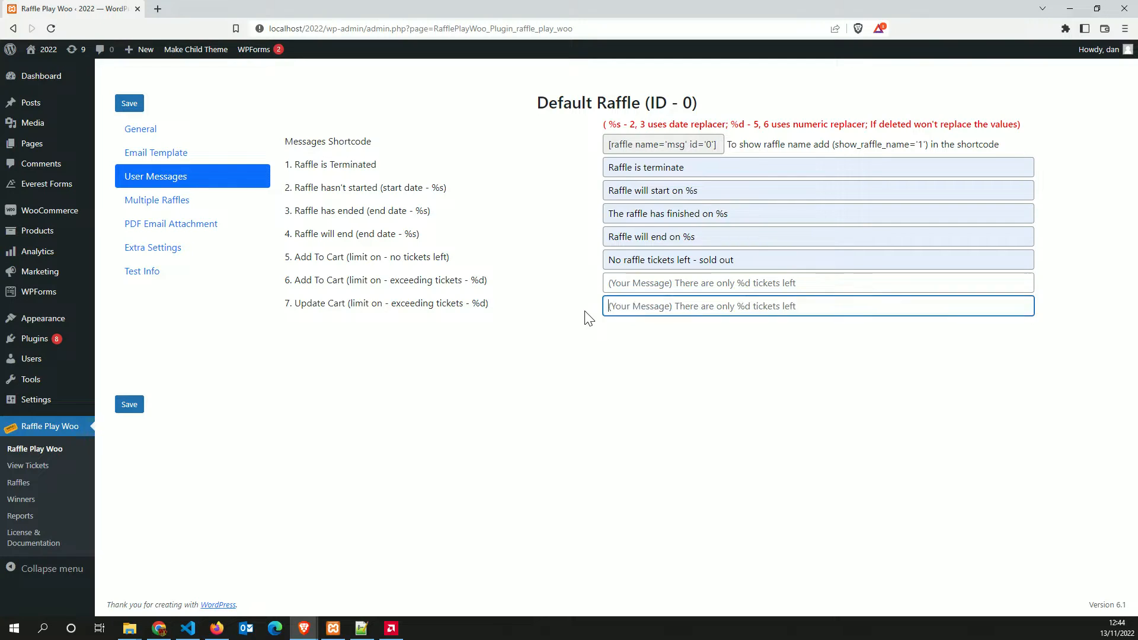
{"action": "key", "text": "ctrl+s"}
{"action": "key", "text": "Escape"}
{"action": "left_click", "coordinate": [130, 404]}
Update the reloaded cart with 3 raffle tickets to test the cleared message
{"action": "mouse_move", "coordinate": [304, 629]}
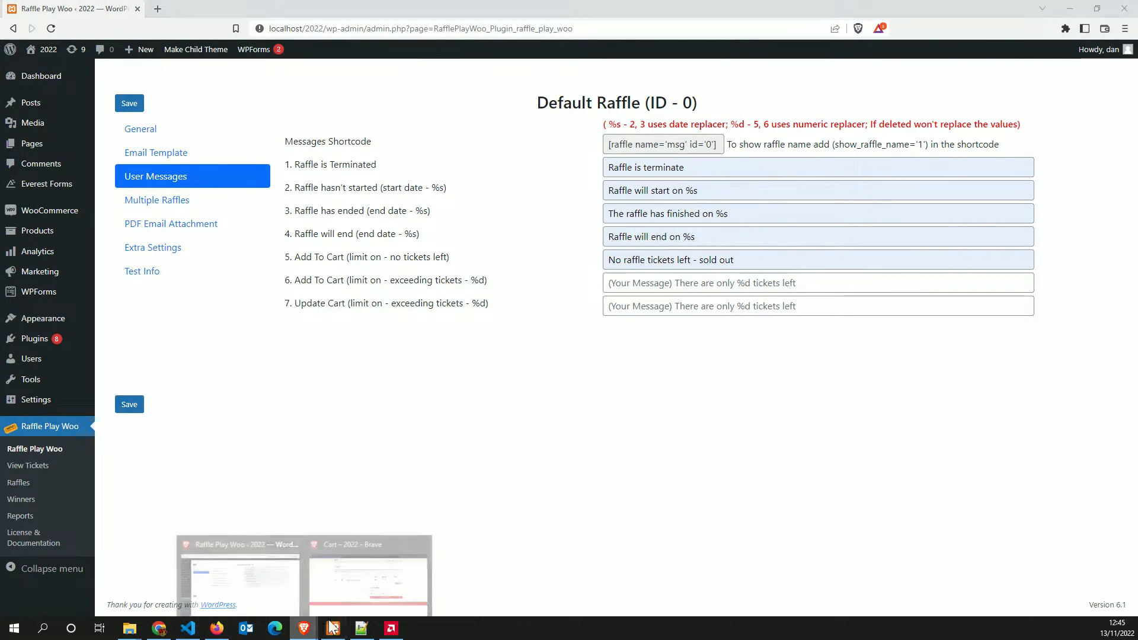
{"action": "left_click", "coordinate": [370, 575]}
{"action": "key", "text": "F5"}
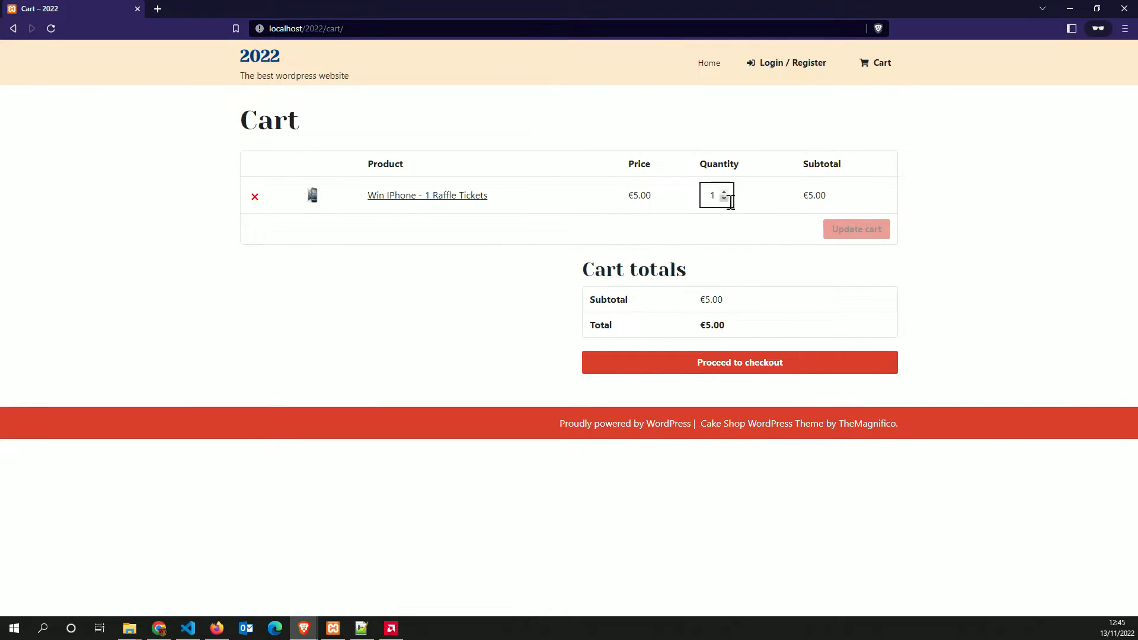
{"action": "left_click", "coordinate": [725, 192]}
{"action": "left_click", "coordinate": [725, 193]}
{"action": "left_click", "coordinate": [859, 231]}
Set message 6 to 'Only %d raffle tickets left', restore message 7's previous wording, and save
{"action": "mouse_move", "coordinate": [304, 627]}
{"action": "left_click", "coordinate": [255, 580]}
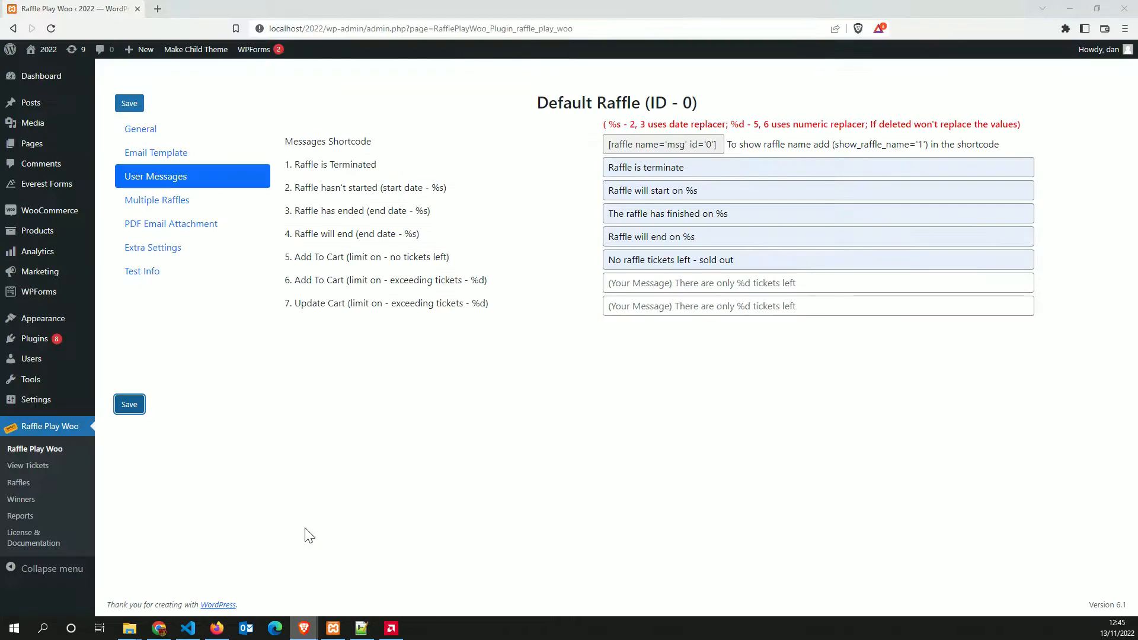
{"action": "left_click", "coordinate": [670, 283]}
{"action": "left_click", "coordinate": [671, 324]}
{"action": "left_click", "coordinate": [667, 307]}
{"action": "left_click", "coordinate": [682, 335]}
{"action": "left_click", "coordinate": [138, 405]}
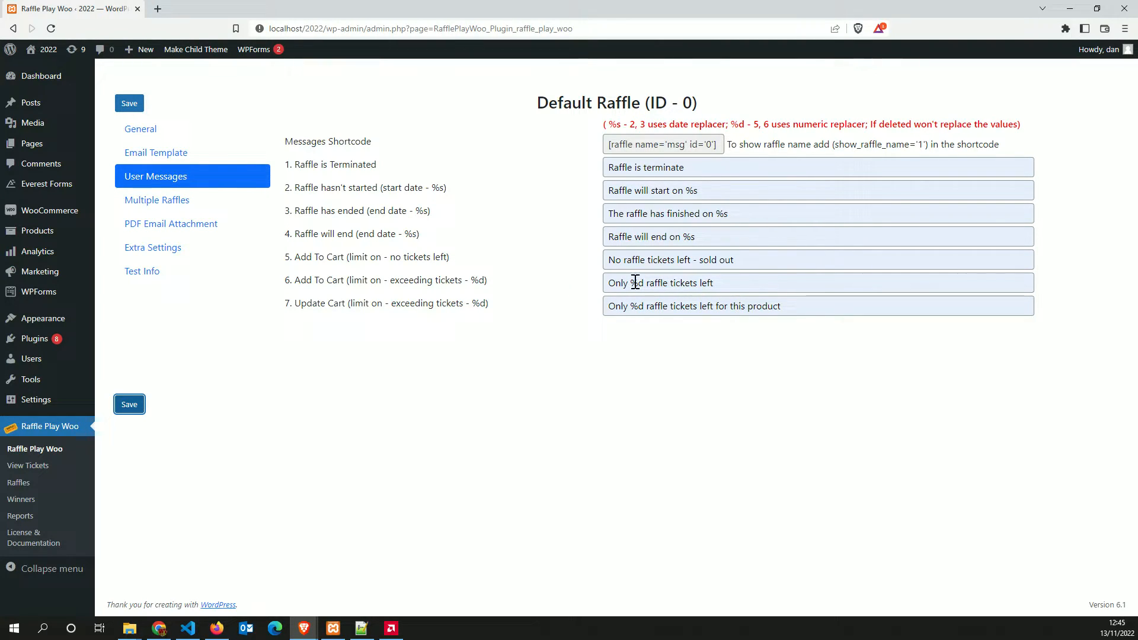
Check the %d placeholder in message 6 and save the user messages
{"action": "left_click_drag", "start_coordinate": [637, 282], "coordinate": [630, 287]}
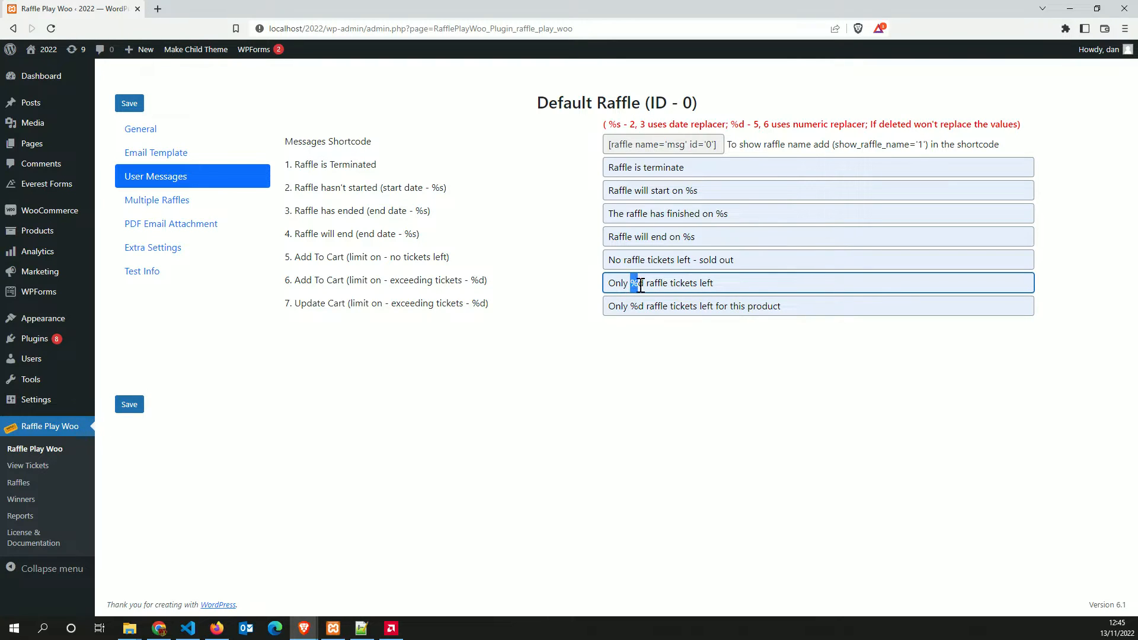
{"action": "left_click", "coordinate": [647, 343]}
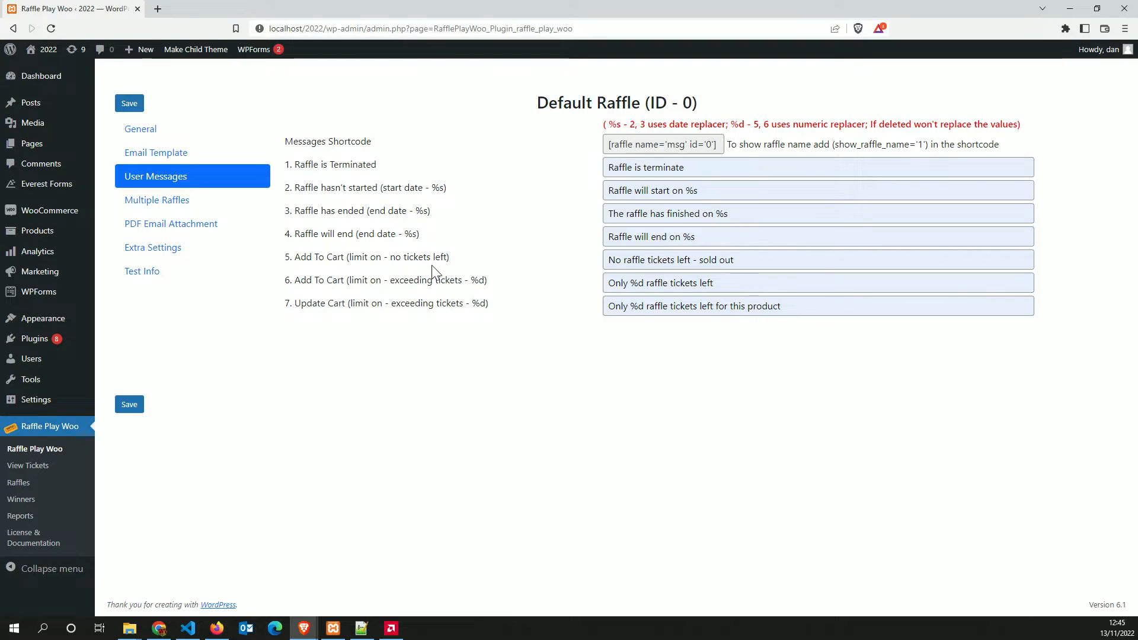
{"action": "left_click", "coordinate": [660, 396]}
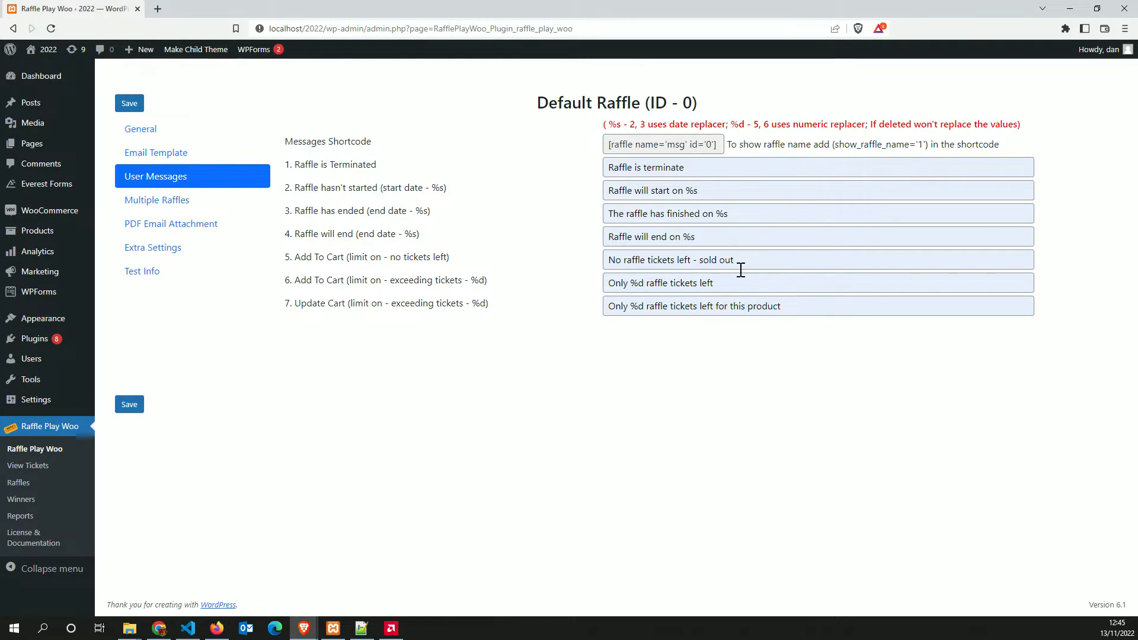
{"action": "left_click", "coordinate": [129, 404]}
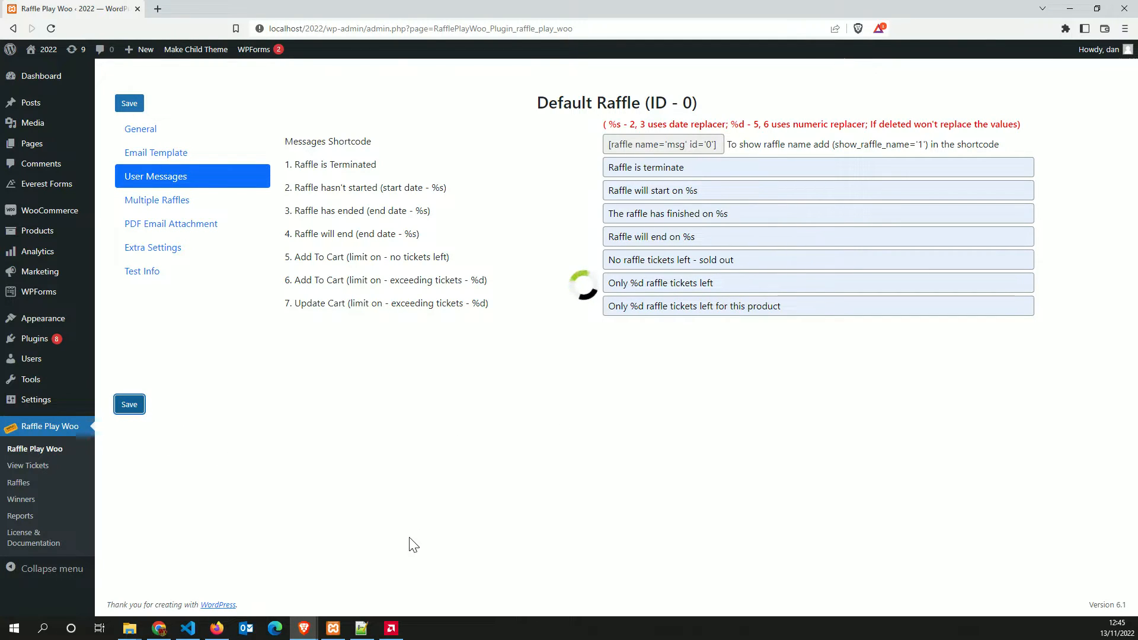
Update the cart to 6 tickets, triggering 'Only 5 raffle tickets left for this product'
{"action": "mouse_move", "coordinate": [303, 629]}
{"action": "left_click", "coordinate": [370, 604]}
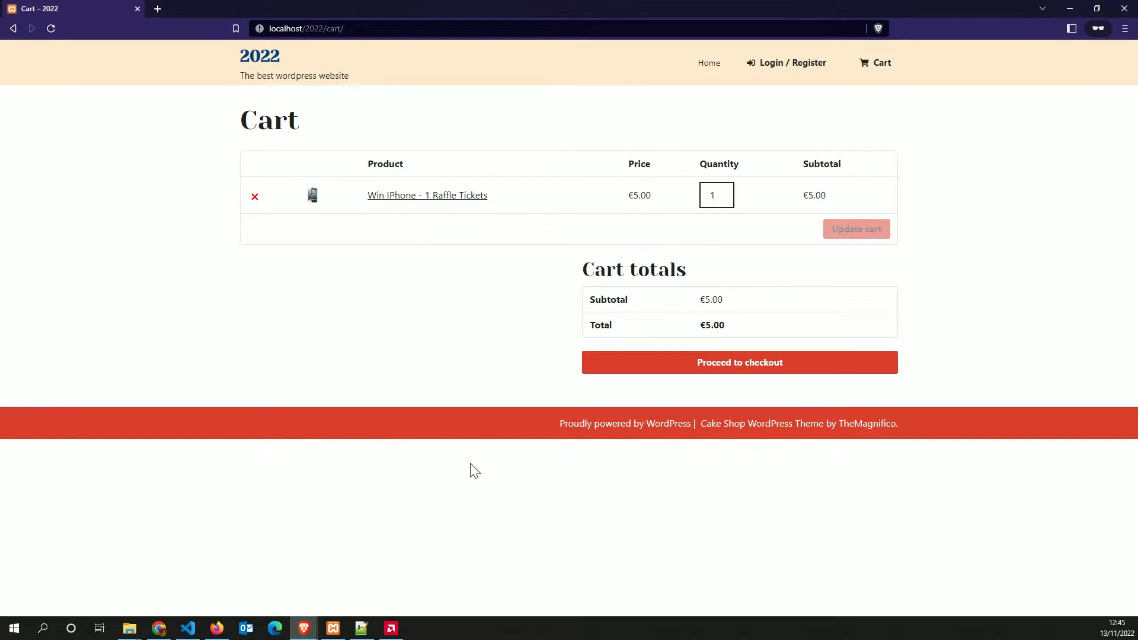
{"action": "left_click", "coordinate": [724, 192]}
{"action": "left_click", "coordinate": [724, 192]}
{"action": "left_click", "coordinate": [724, 192]}
{"action": "left_click", "coordinate": [724, 193]}
{"action": "left_click", "coordinate": [724, 193]}
{"action": "left_click", "coordinate": [858, 231]}
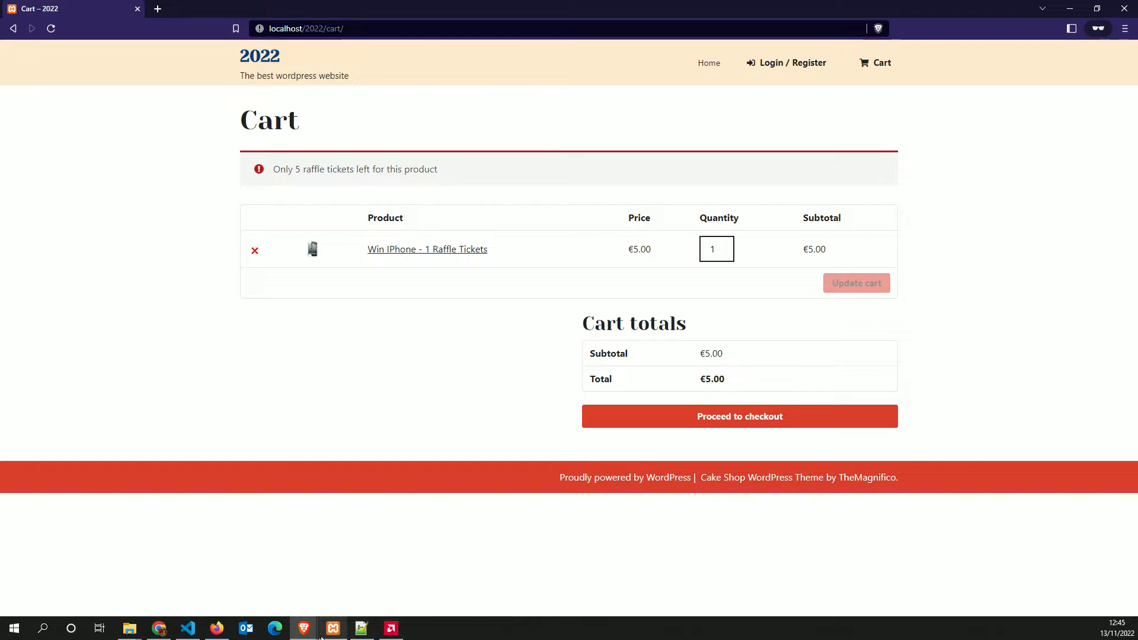
{"action": "mouse_move", "coordinate": [306, 630]}
{"action": "left_click", "coordinate": [264, 578]}
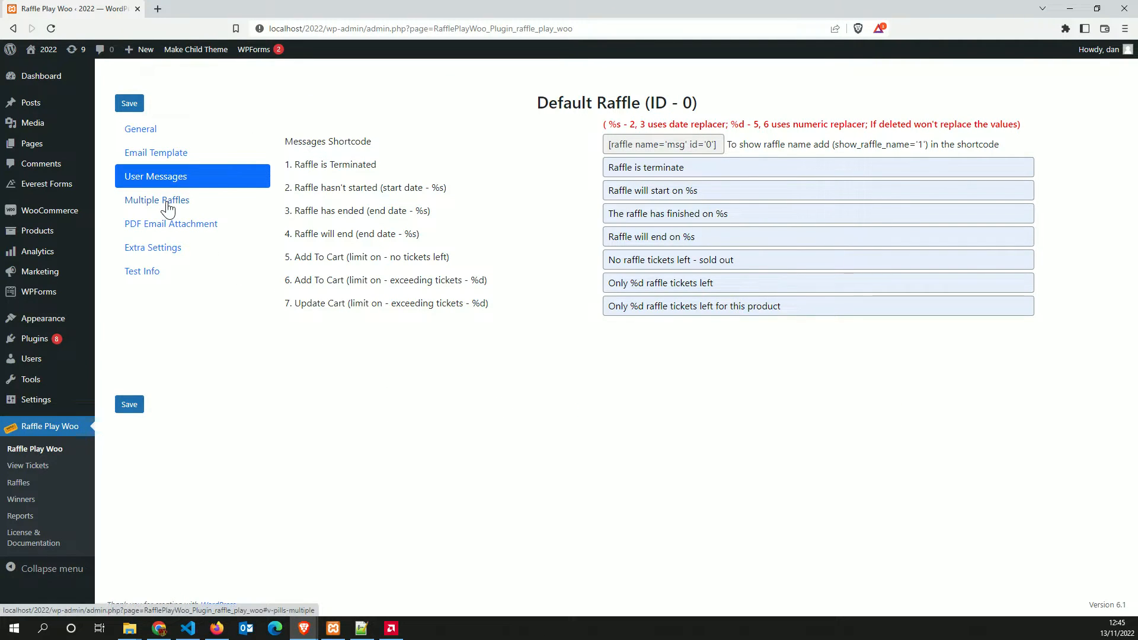
Copy the [raffle name='msg' id='0'] shortcode and go to the All Posts list
{"action": "left_click_drag", "start_coordinate": [722, 145], "coordinate": [607, 145]}
{"action": "key", "text": "ctrl+c"}
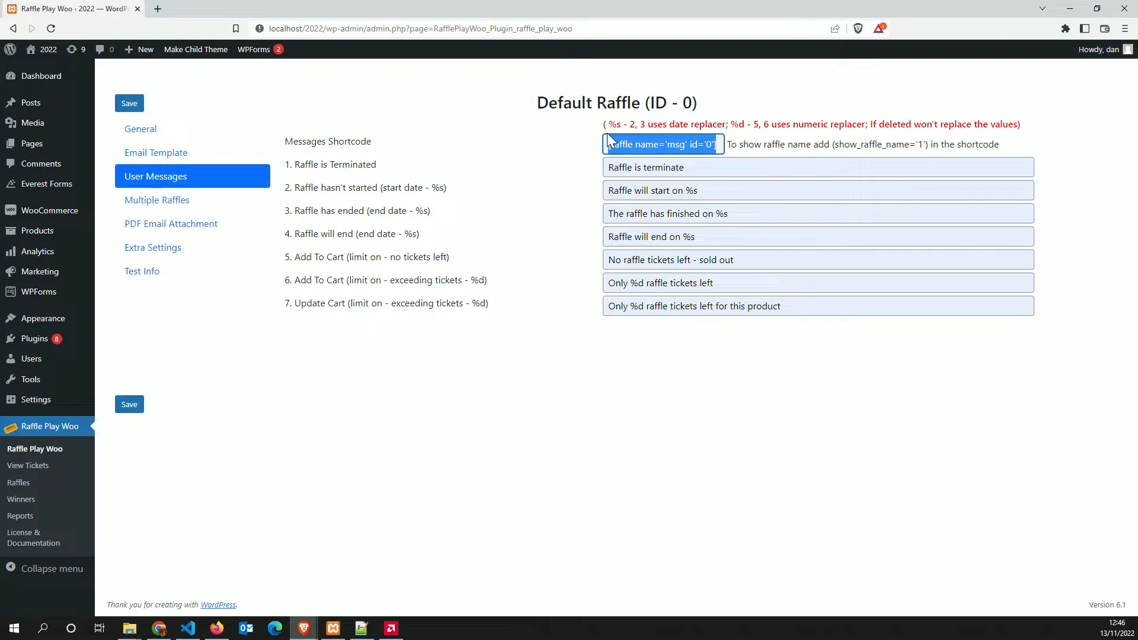
{"action": "left_click", "coordinate": [32, 108]}
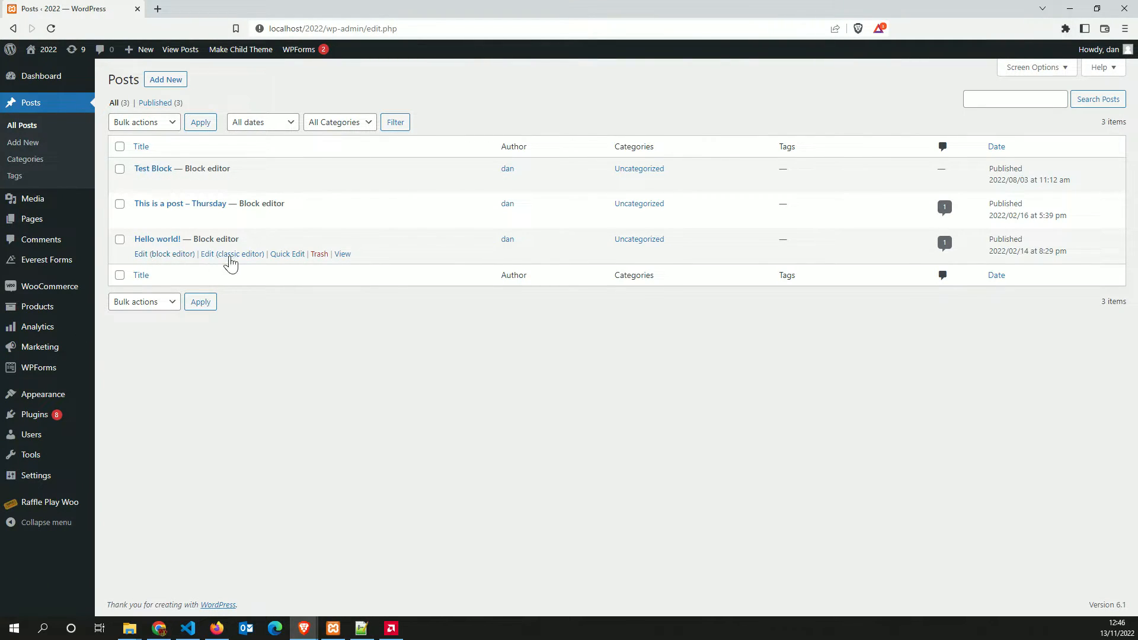
Paste [raffle name='msg' id='0'] into the Hello world! post in the classic editor and update it
{"action": "left_click", "coordinate": [226, 256]}
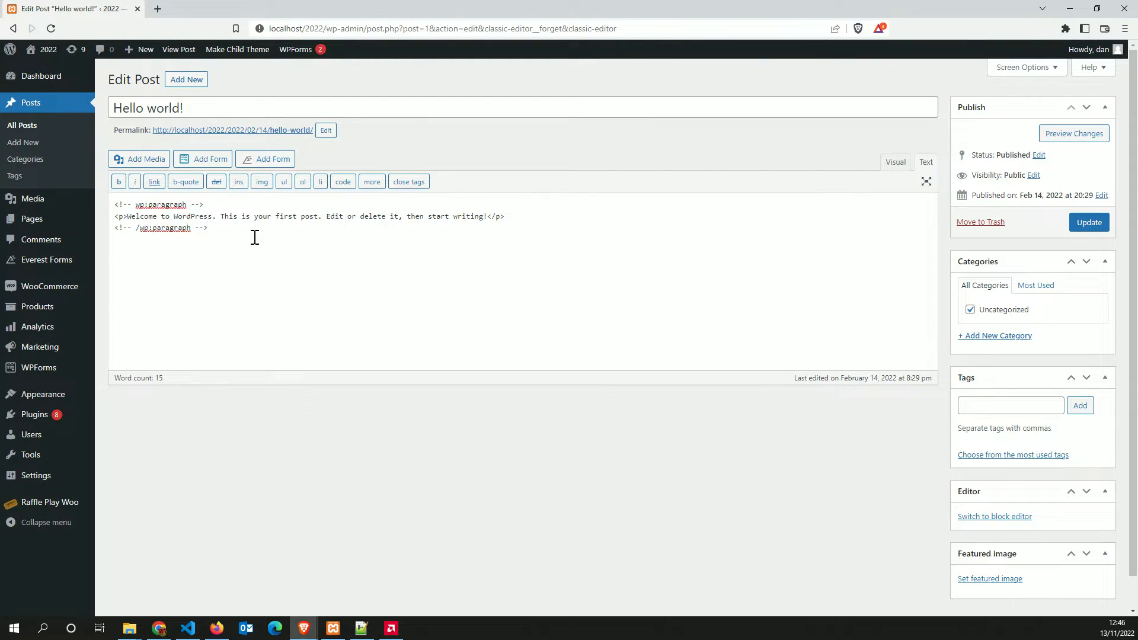
{"action": "key", "text": "ctrl+v"}
{"action": "left_click", "coordinate": [1091, 223]}
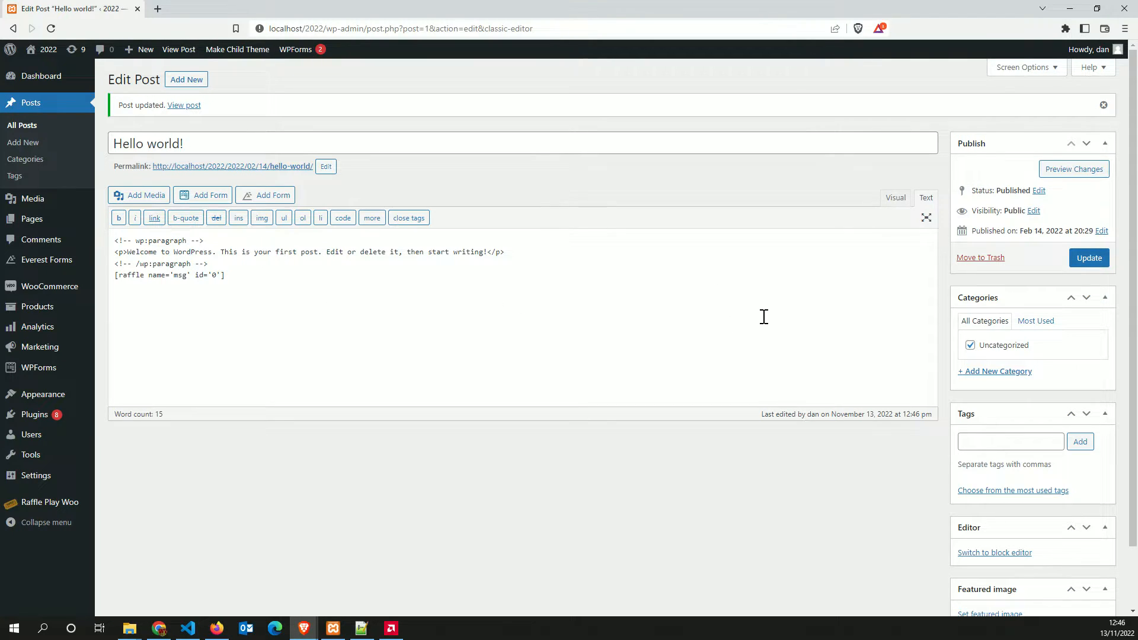
{"action": "left_click", "coordinate": [347, 325]}
{"action": "left_click_drag", "start_coordinate": [245, 272], "coordinate": [135, 275]}
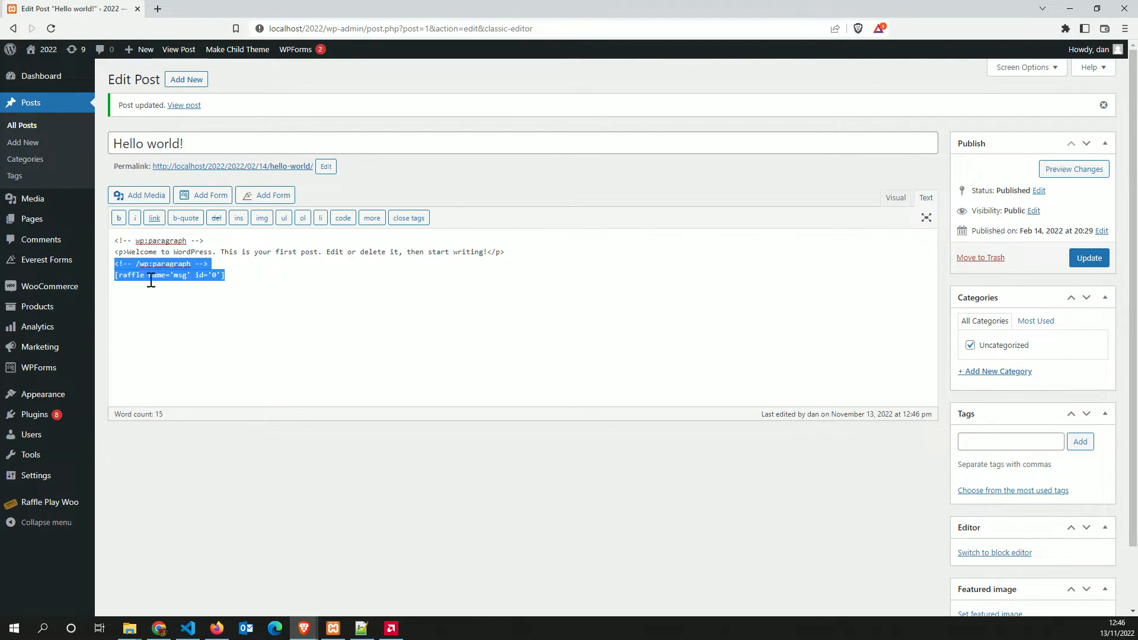
{"action": "left_click", "coordinate": [1076, 261]}
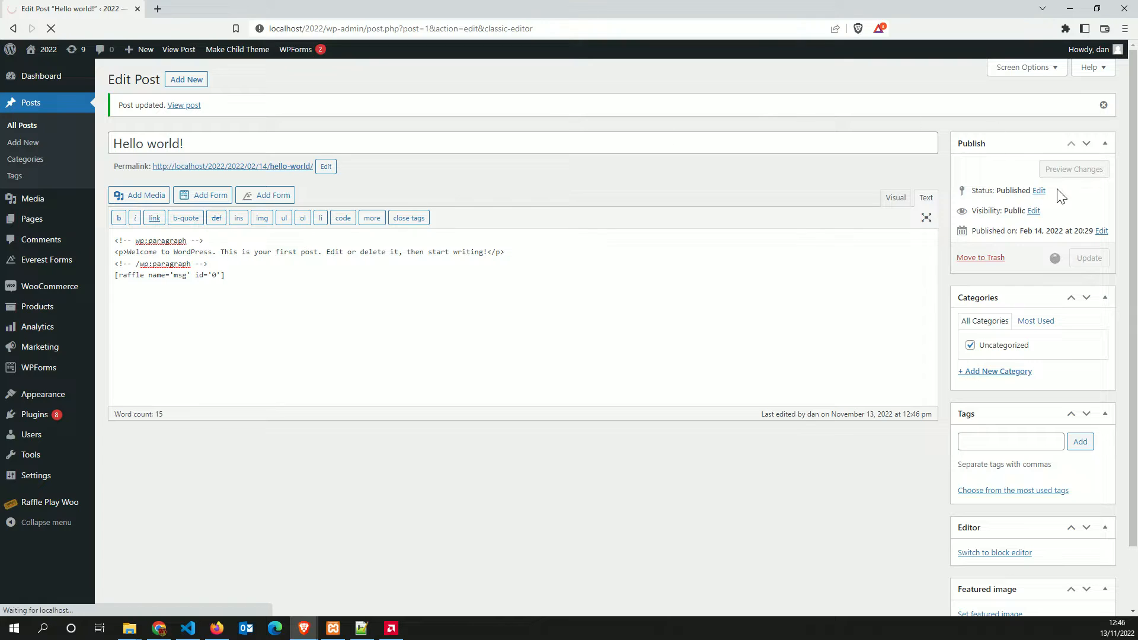
View the published Hello world! post showing 'Only 5 raffle tickets left', then go back
{"action": "left_click", "coordinate": [256, 166]}
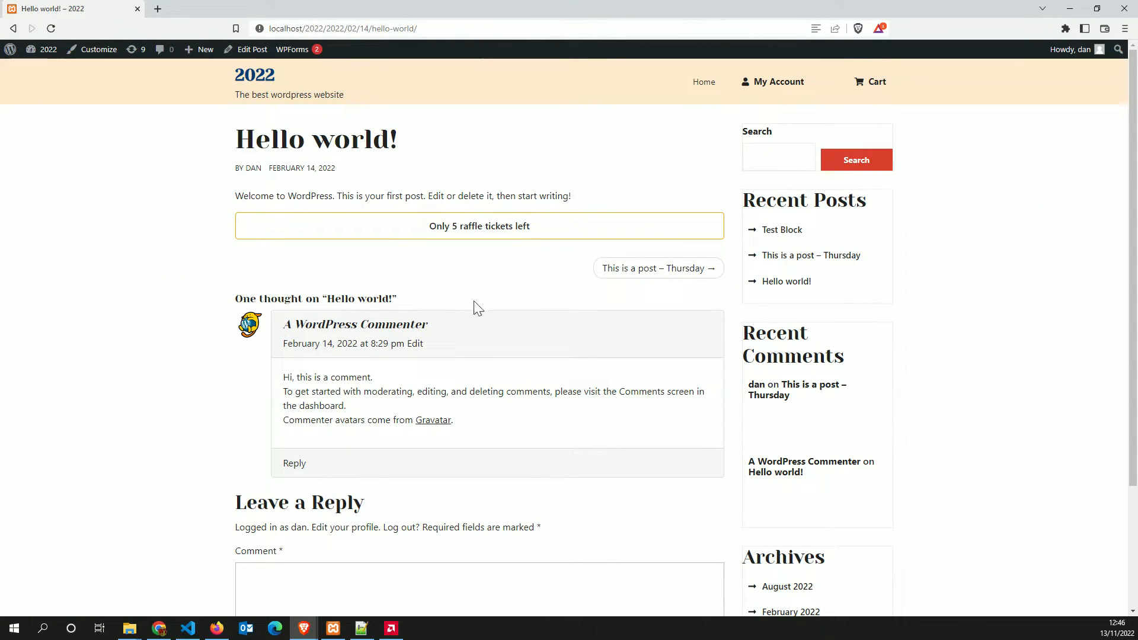
{"action": "left_click_drag", "start_coordinate": [430, 230], "coordinate": [554, 235]}
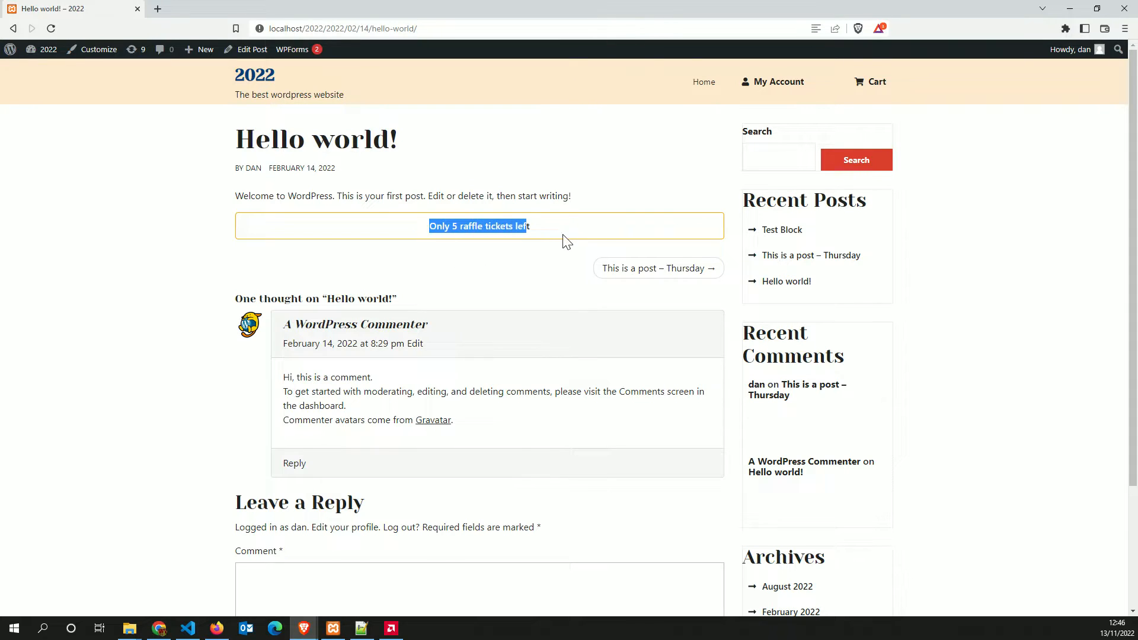
{"action": "left_click", "coordinate": [386, 233]}
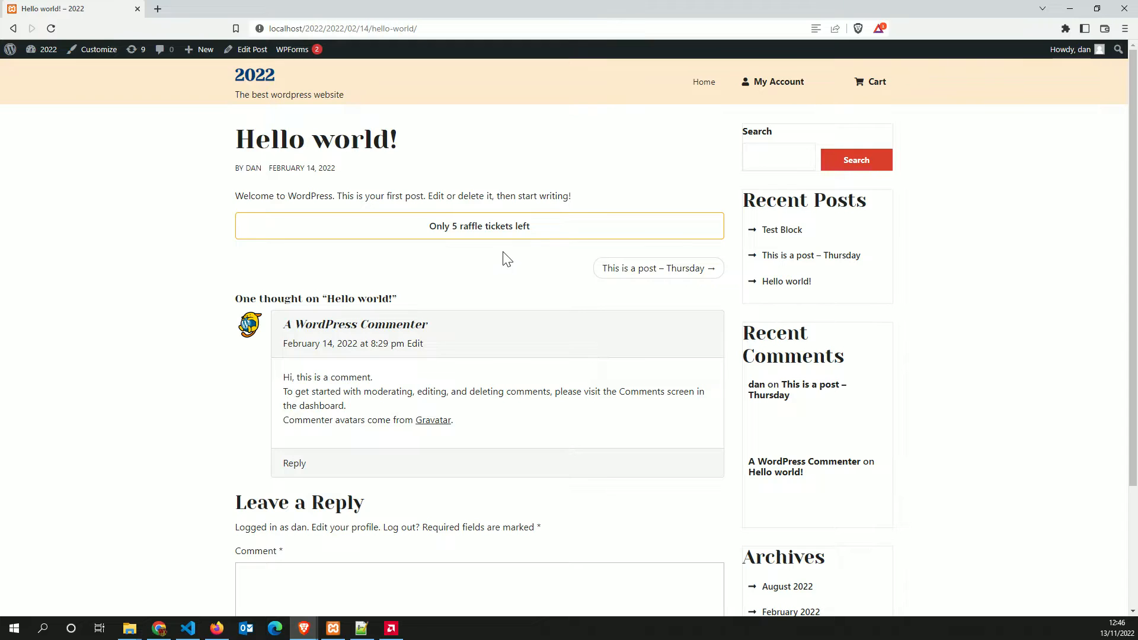
{"action": "left_click", "coordinate": [14, 30]}
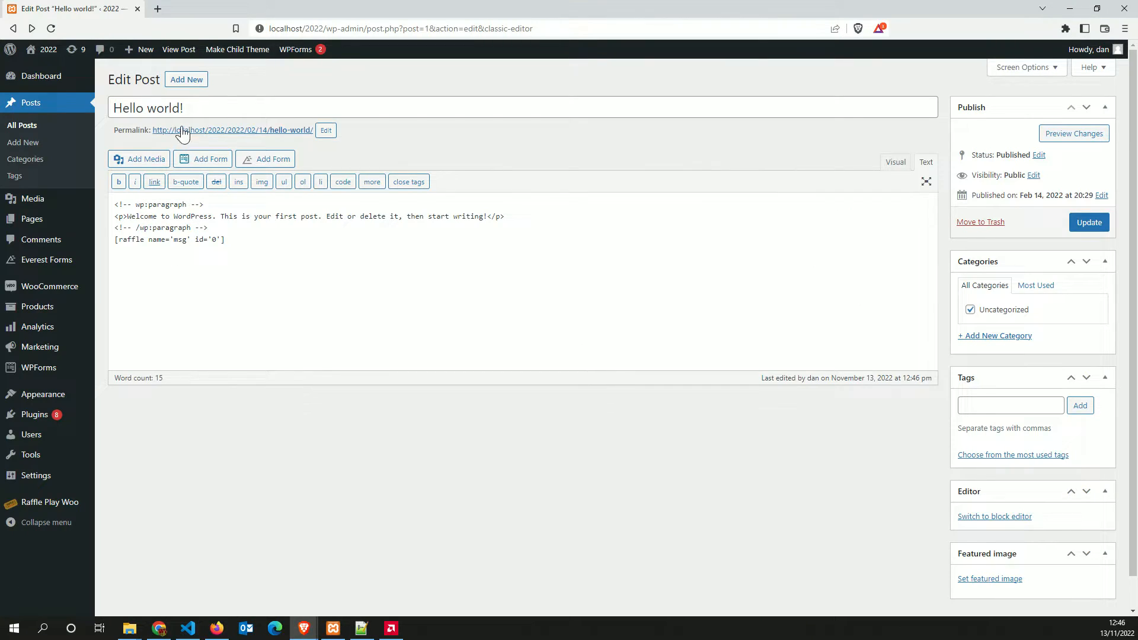
Open the published post in a new tab and check its raffle message line
{"action": "right_click", "coordinate": [182, 134]}
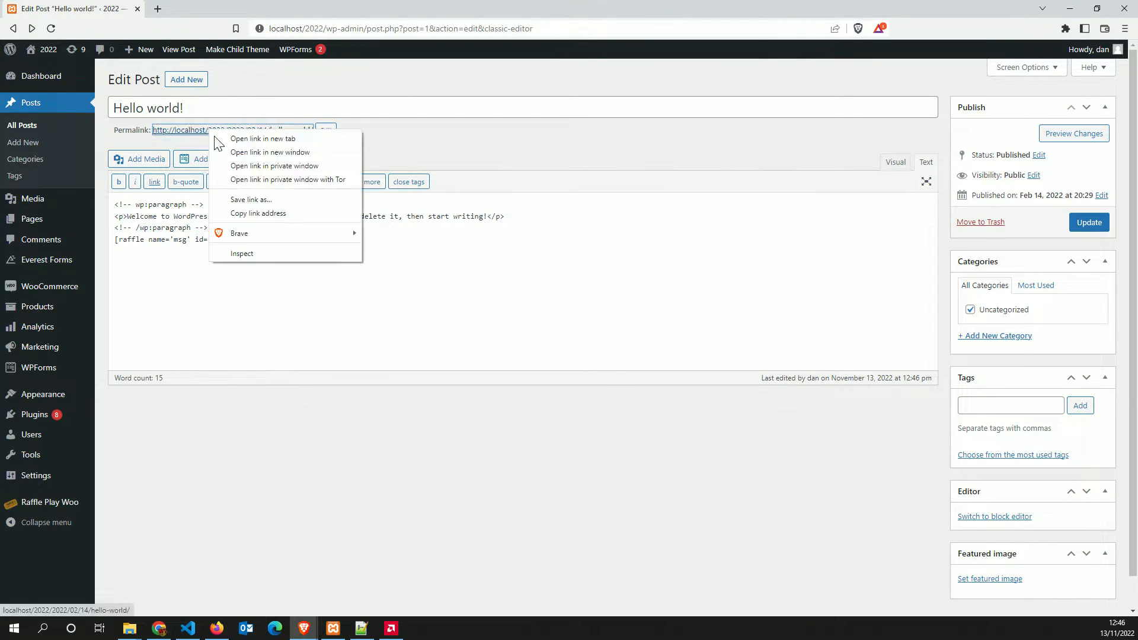
{"action": "left_click", "coordinate": [237, 142]}
{"action": "left_click", "coordinate": [191, 9]}
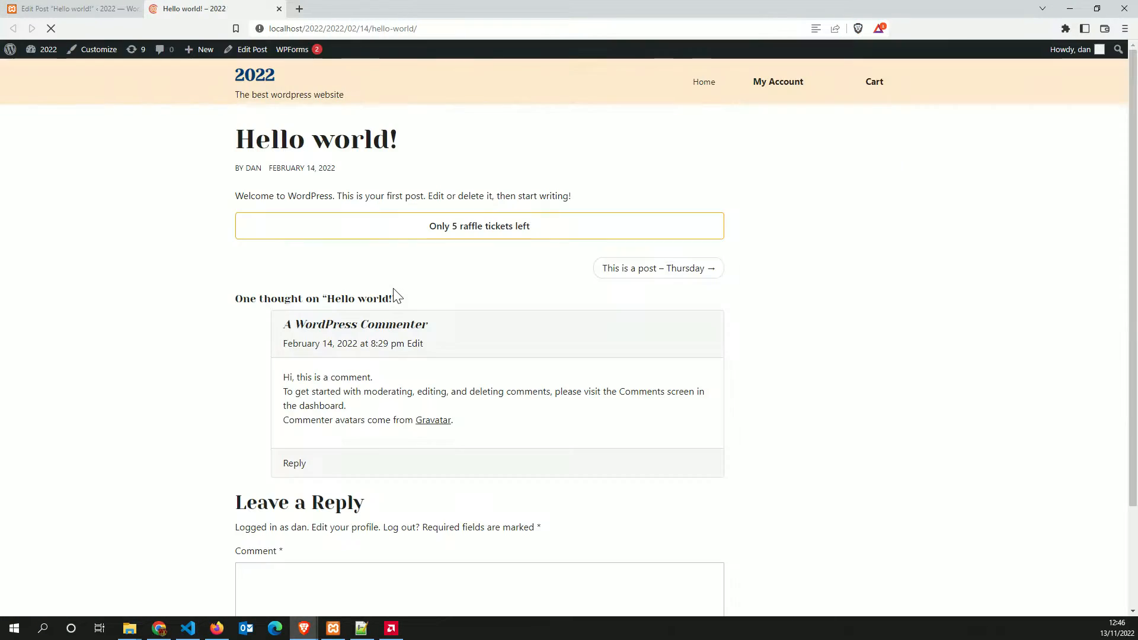
{"action": "triple_click", "coordinate": [458, 232]}
{"action": "left_click", "coordinate": [453, 229]}
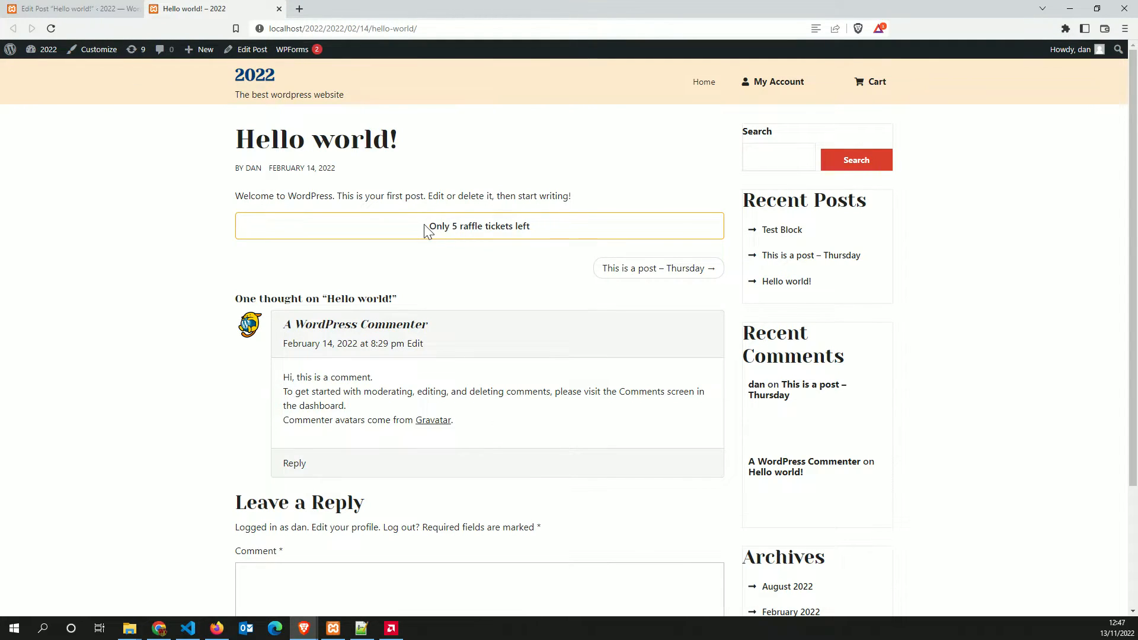
{"action": "left_click_drag", "start_coordinate": [425, 231], "coordinate": [564, 236]}
{"action": "left_click", "coordinate": [468, 223]}
{"action": "left_click", "coordinate": [81, 9]}
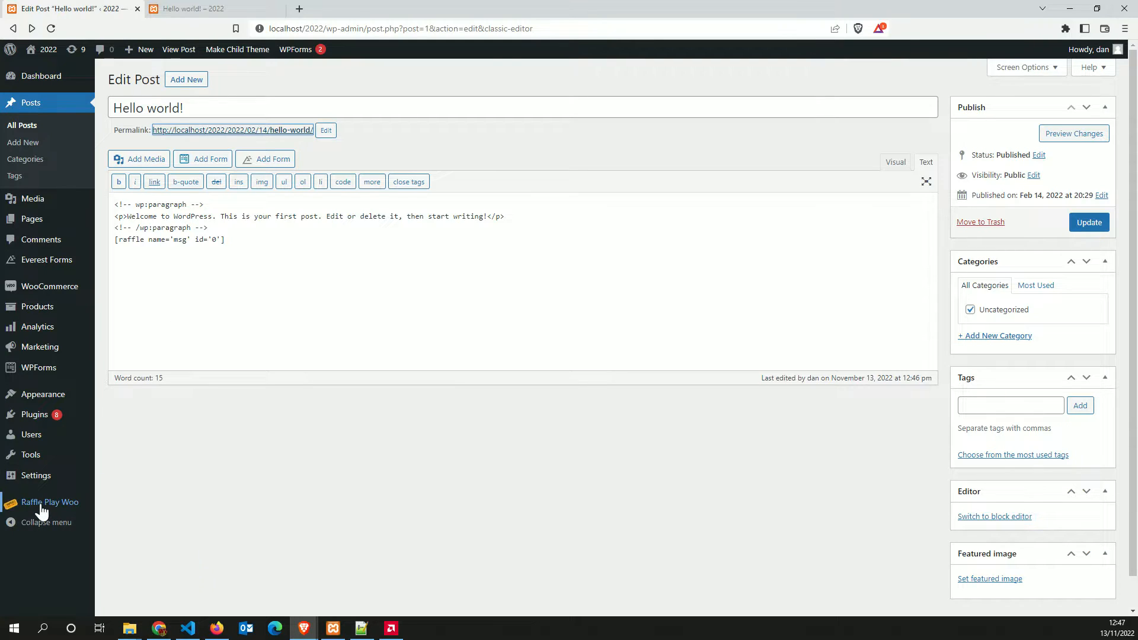
Open the raffle settings in a new tab and copy show_raffle_name='1' from User Messages
{"action": "mouse_move", "coordinate": [45, 504]}
{"action": "right_click", "coordinate": [128, 487]}
{"action": "left_click", "coordinate": [181, 363]}
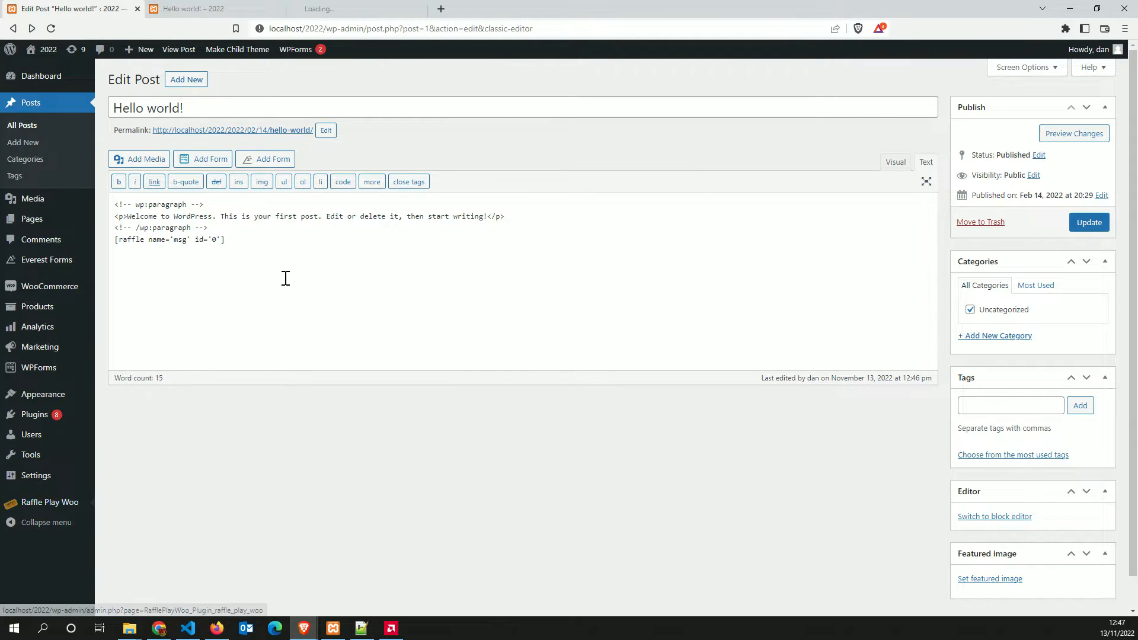
{"action": "left_click", "coordinate": [351, 8]}
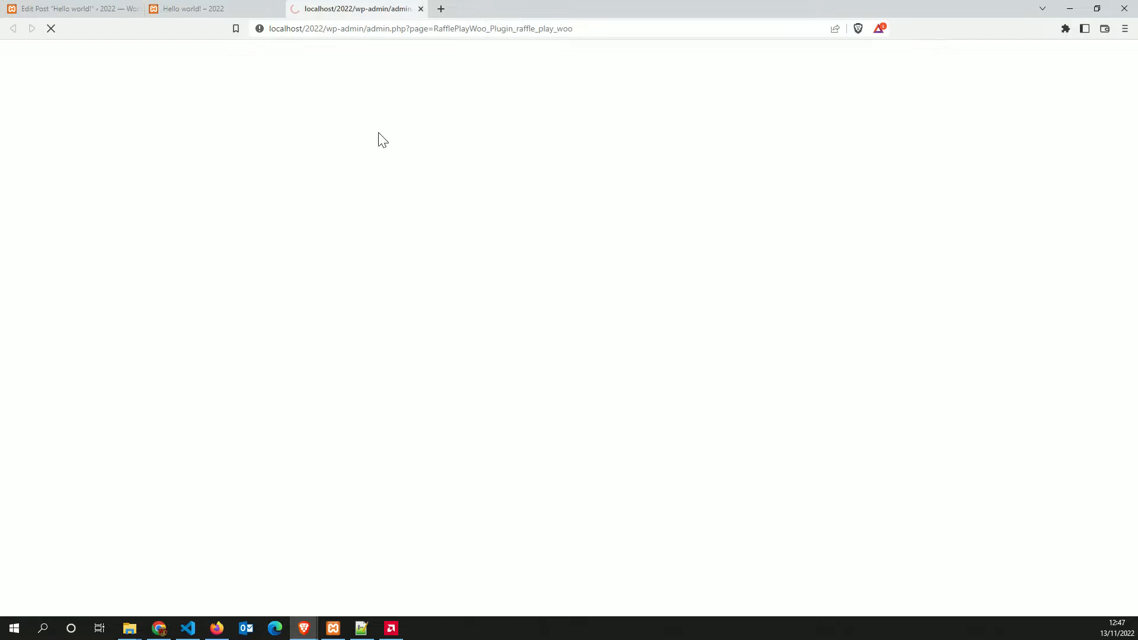
{"action": "left_click", "coordinate": [154, 205]}
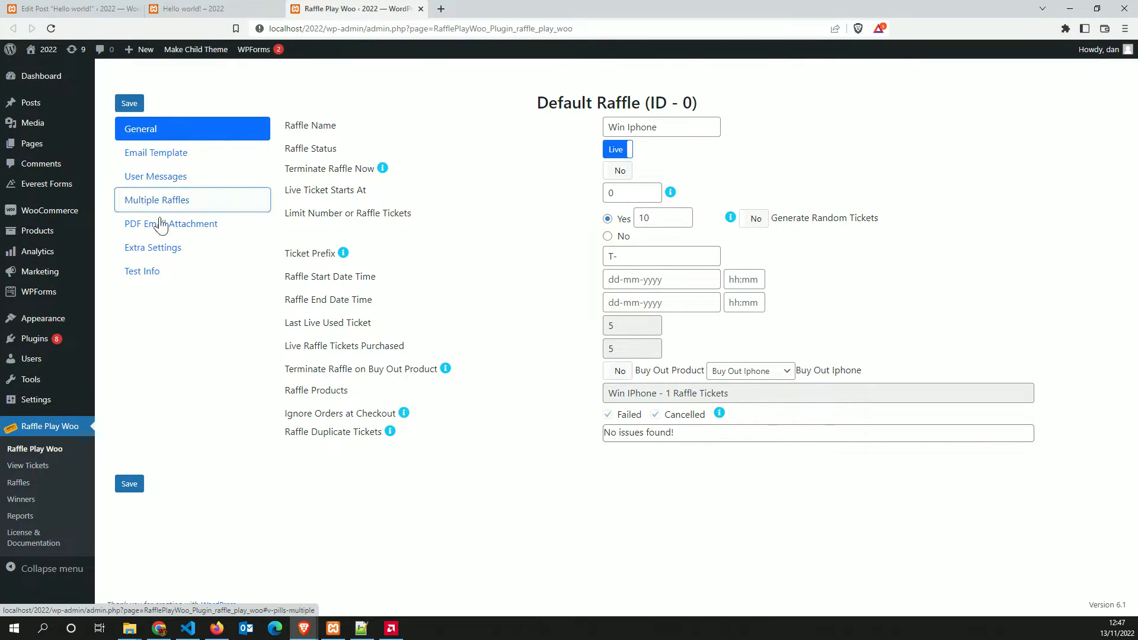
{"action": "left_click", "coordinate": [156, 228]}
{"action": "left_click", "coordinate": [148, 200]}
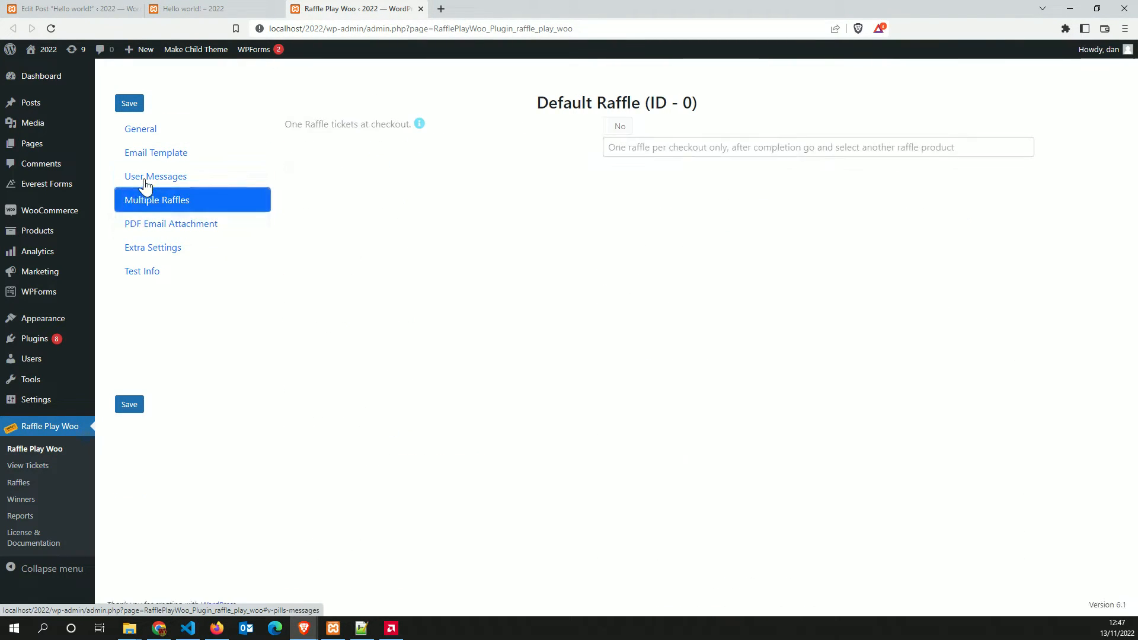
{"action": "left_click", "coordinate": [145, 178]}
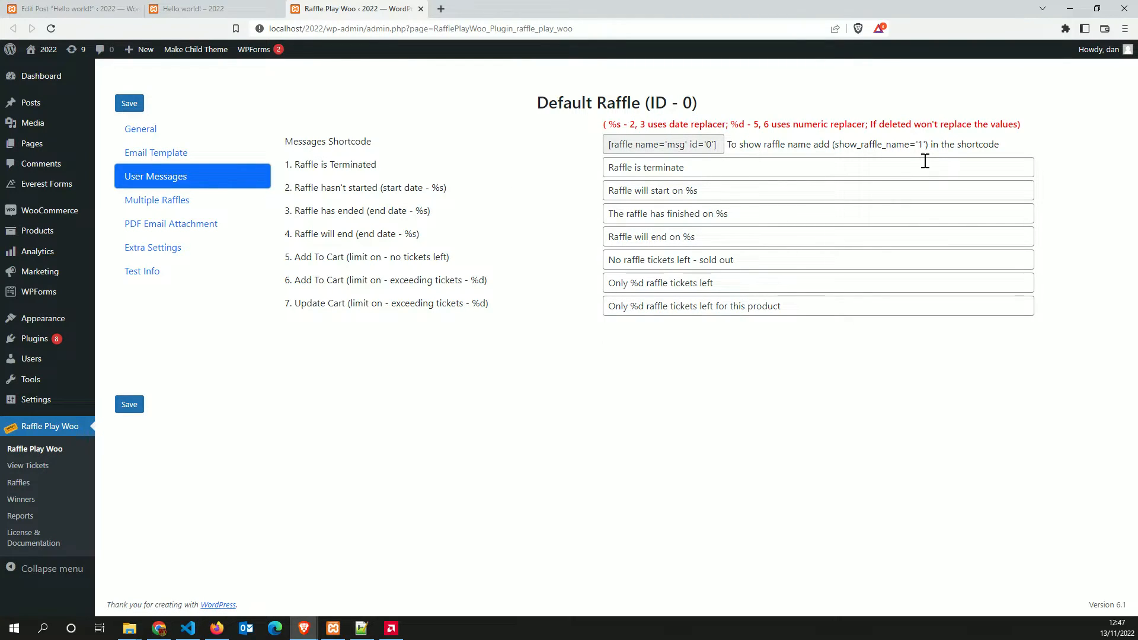
{"action": "left_click_drag", "start_coordinate": [927, 144], "coordinate": [838, 147]}
{"action": "key", "text": "ctrl+c"}
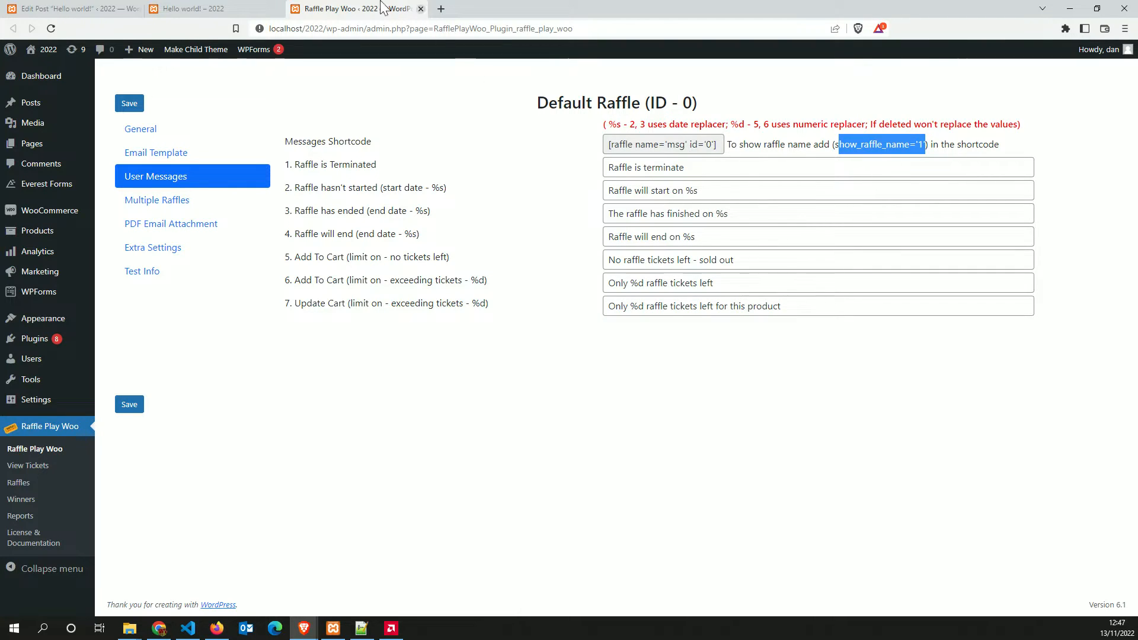
Paste show_raffle_name='1' into the Hello world post's raffle shortcode
{"action": "left_click", "coordinate": [208, 8]}
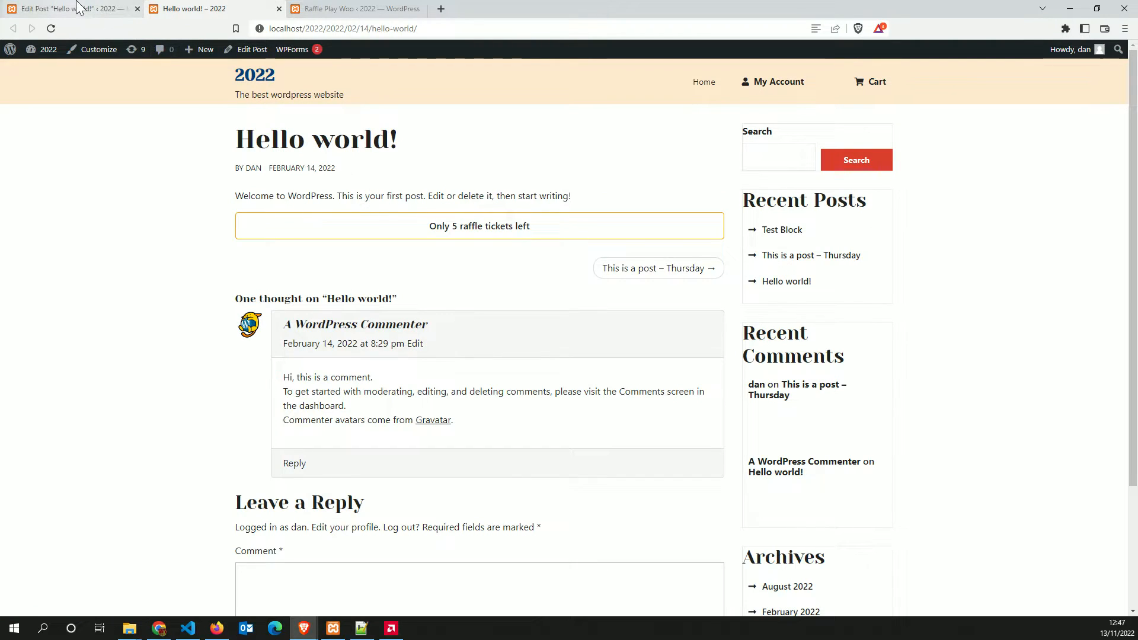
{"action": "left_click", "coordinate": [95, 10]}
{"action": "left_click", "coordinate": [223, 238]}
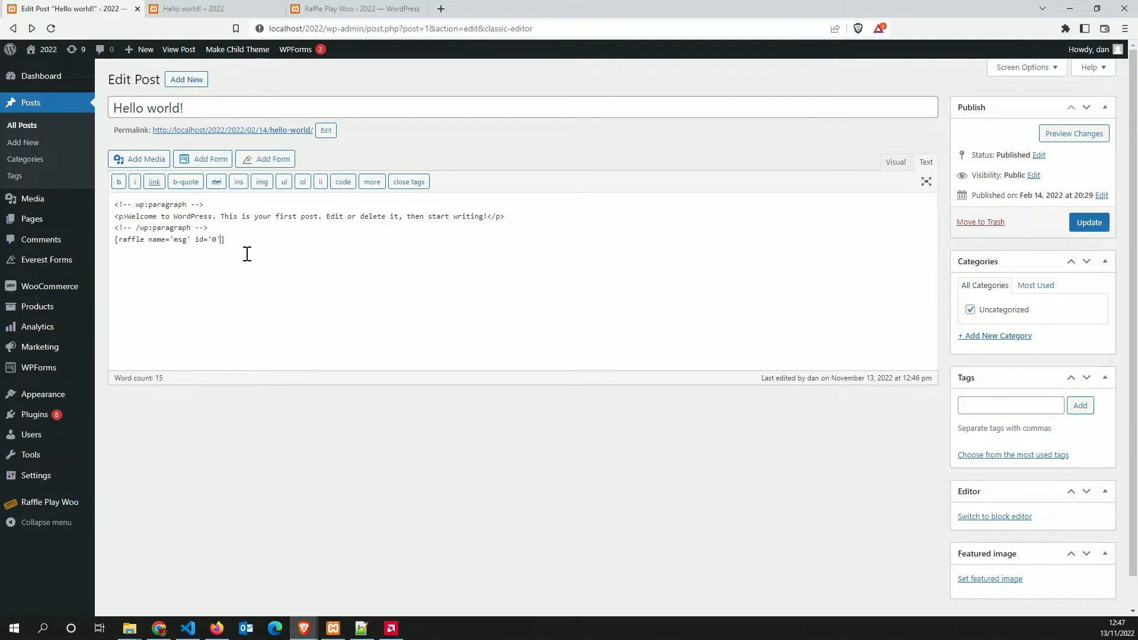
{"action": "key", "text": "ctrl+v"}
{"action": "type", "text": "s"}
Reload the live post and inspect the displayed raffle name 'Win Iphone' above the ticket notice
{"action": "left_click", "coordinate": [351, 8]}
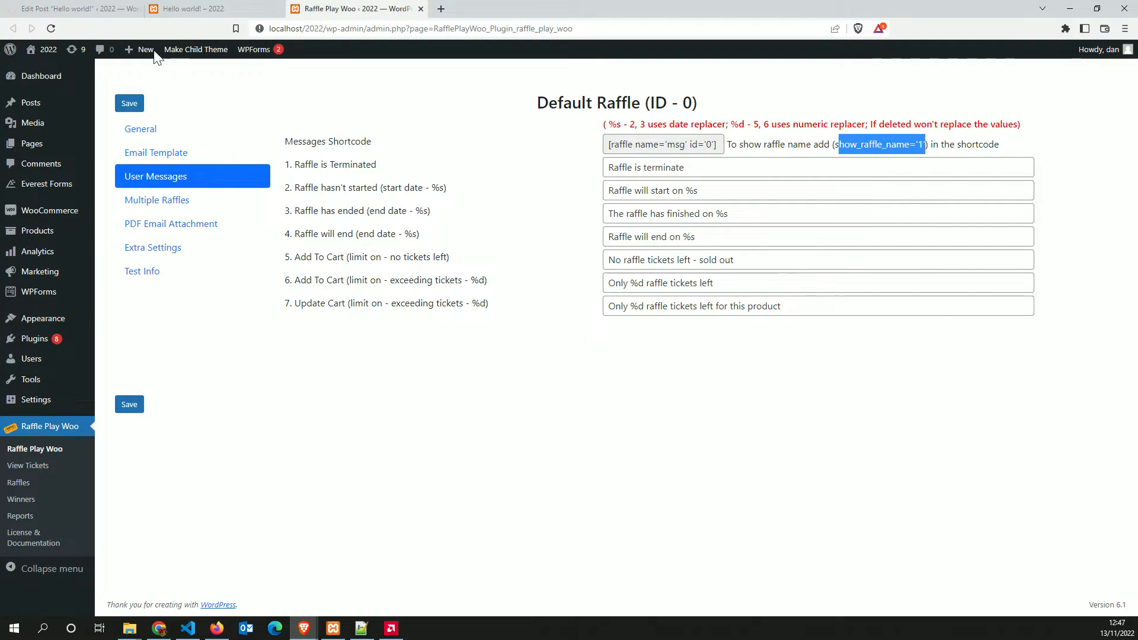
{"action": "left_click", "coordinate": [209, 11]}
{"action": "left_click", "coordinate": [51, 28]}
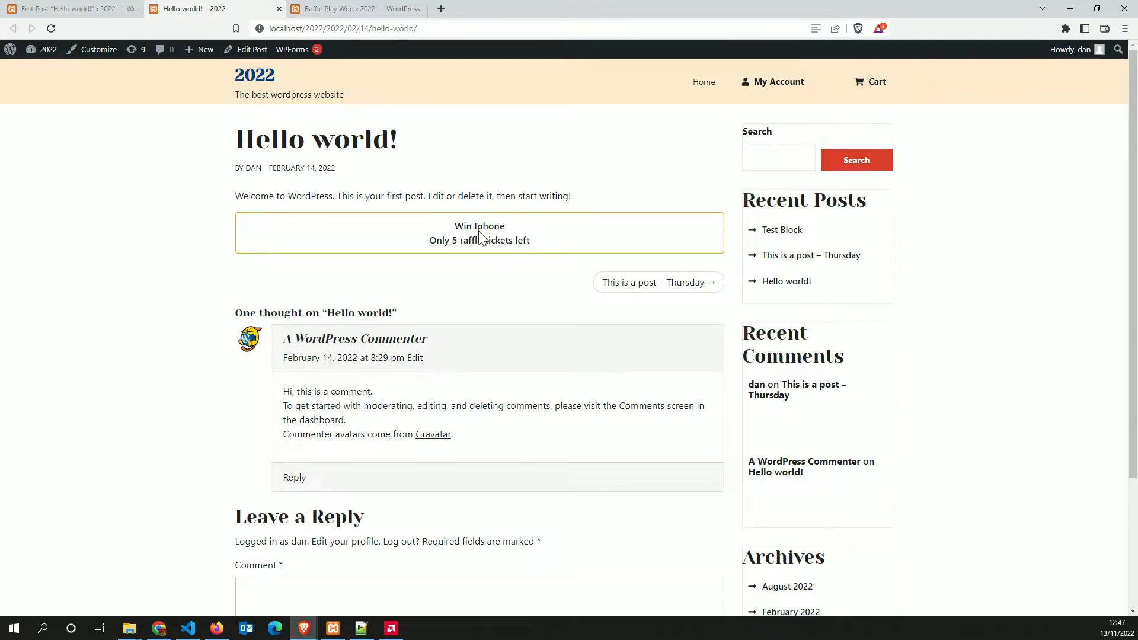
{"action": "left_click_drag", "start_coordinate": [455, 227], "coordinate": [506, 227]}
{"action": "left_click", "coordinate": [486, 265]}
{"action": "left_click_drag", "start_coordinate": [454, 226], "coordinate": [500, 226]}
{"action": "left_click", "coordinate": [466, 225]}
{"action": "right_click", "coordinate": [471, 226]}
{"action": "left_click", "coordinate": [556, 362]}
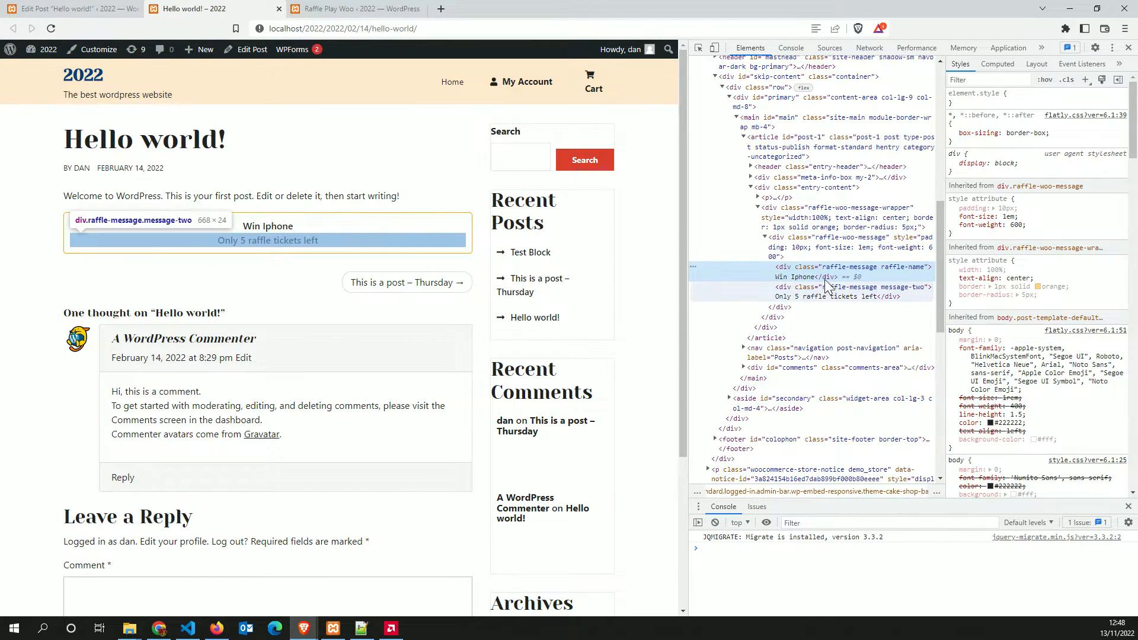
{"action": "left_click", "coordinate": [1128, 48]}
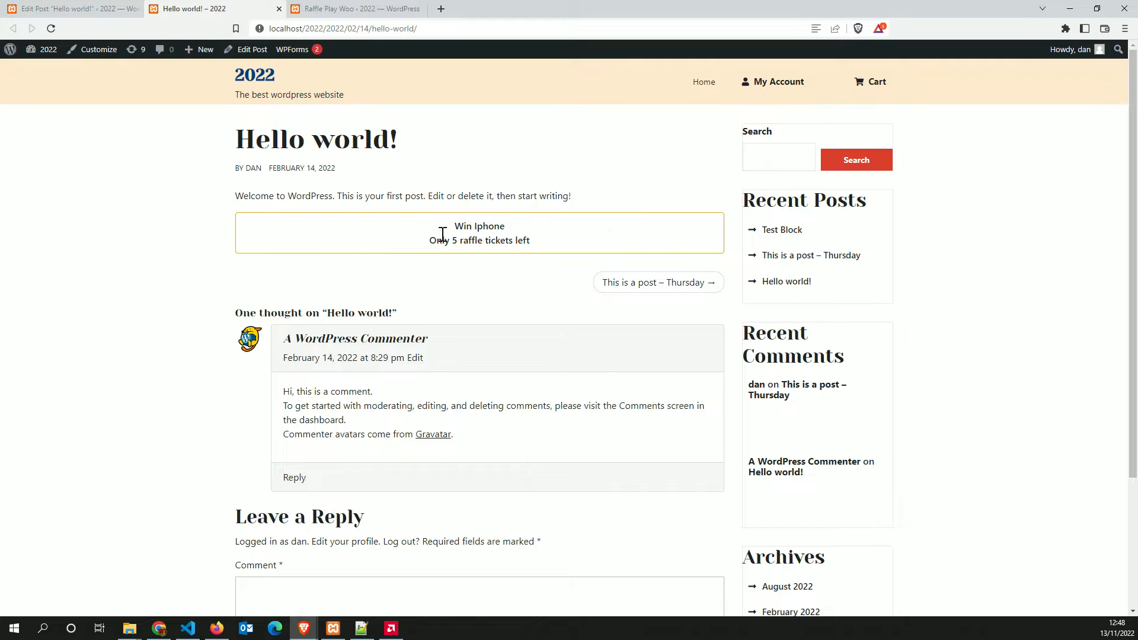
{"action": "mouse_move", "coordinate": [464, 241]}
{"action": "left_mouse_down"}
{"action": "mouse_move", "coordinate": [564, 249]}
{"action": "mouse_move", "coordinate": [444, 239]}
{"action": "left_mouse_up"}
{"action": "left_click", "coordinate": [59, 15]}
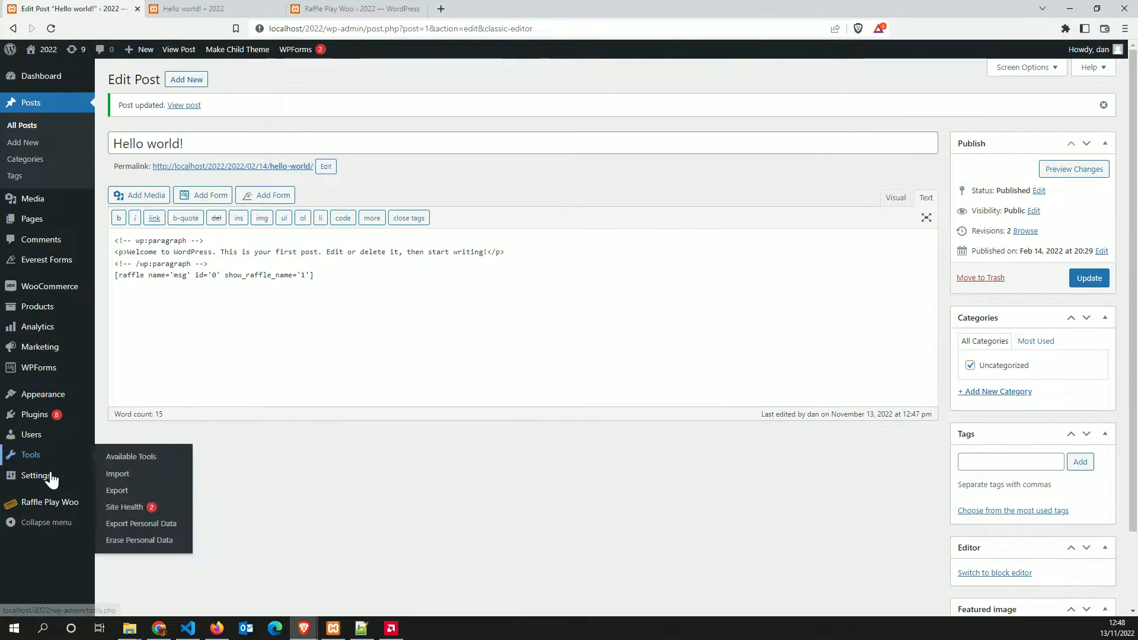
Review the messages shortcode and message fields in the User Messages settings
{"action": "left_click", "coordinate": [35, 505]}
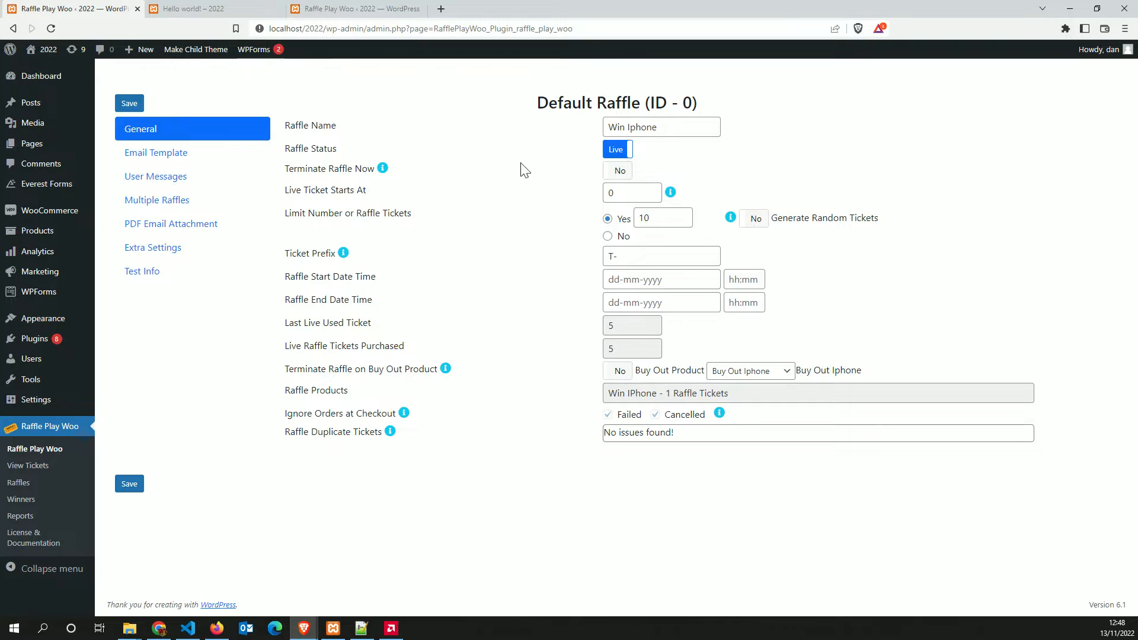
{"action": "left_click", "coordinate": [153, 177]}
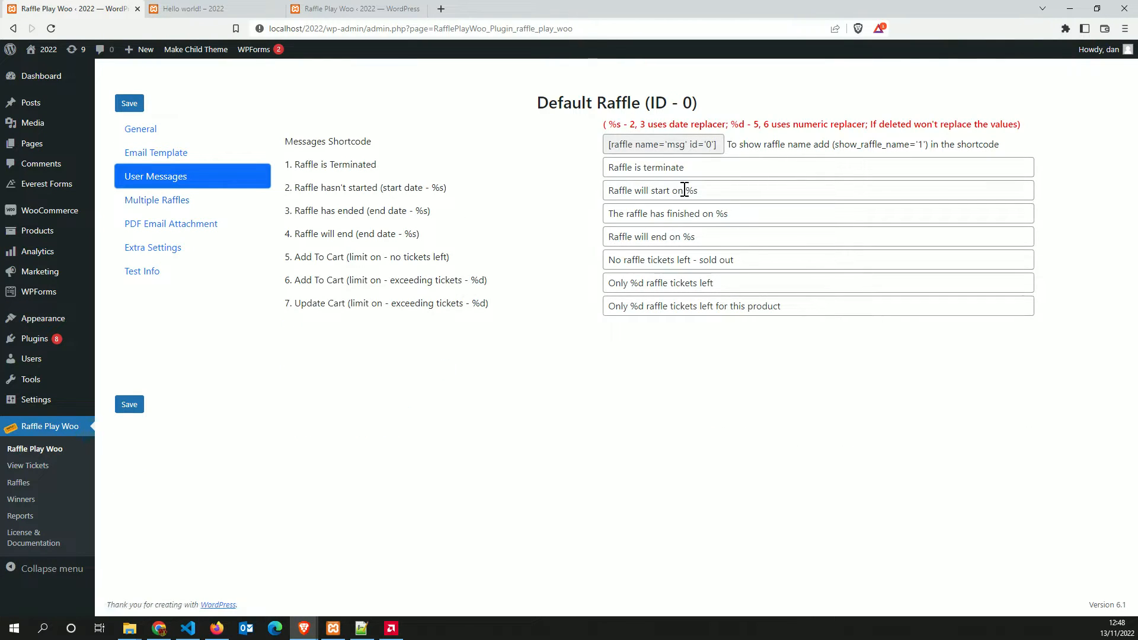
{"action": "left_click", "coordinate": [723, 145]}
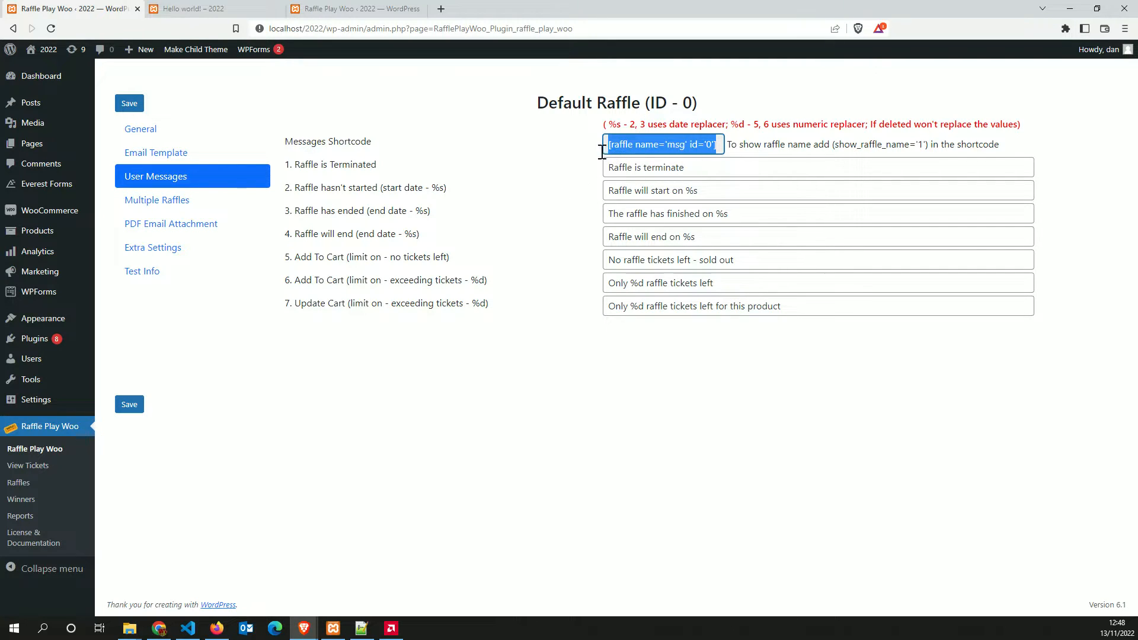
{"action": "left_click_drag", "start_coordinate": [559, 132], "coordinate": [575, 179]}
{"action": "left_click", "coordinate": [807, 308]}
{"action": "left_click", "coordinate": [630, 195]}
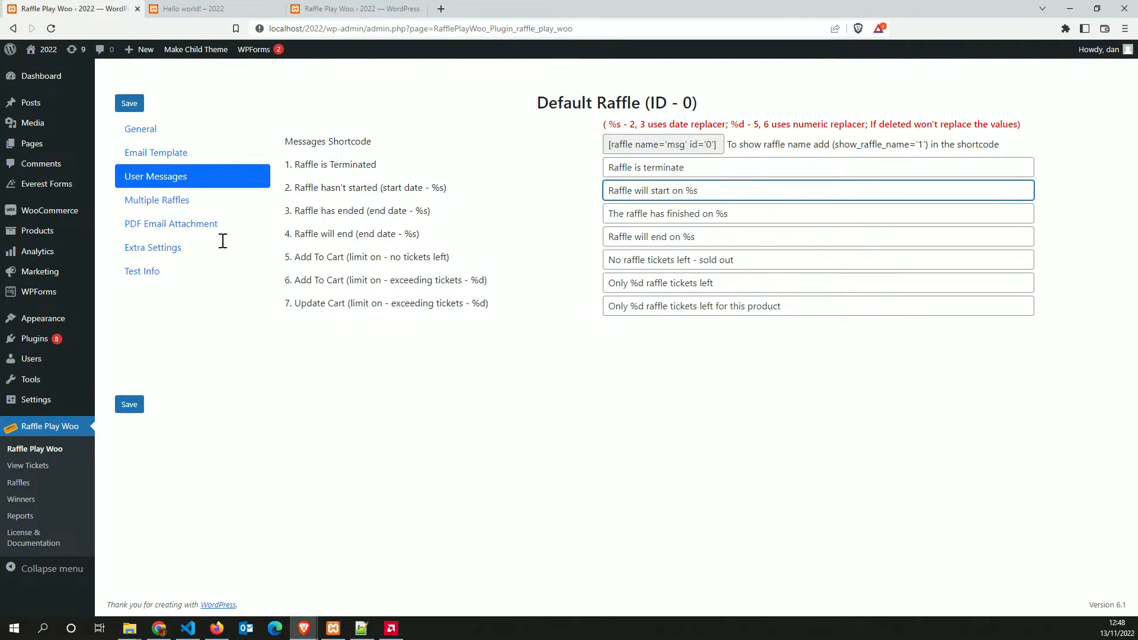
Set Terminate Raffle Now to Yes, save, and reload the post to see the terminated message
{"action": "left_click", "coordinate": [140, 132]}
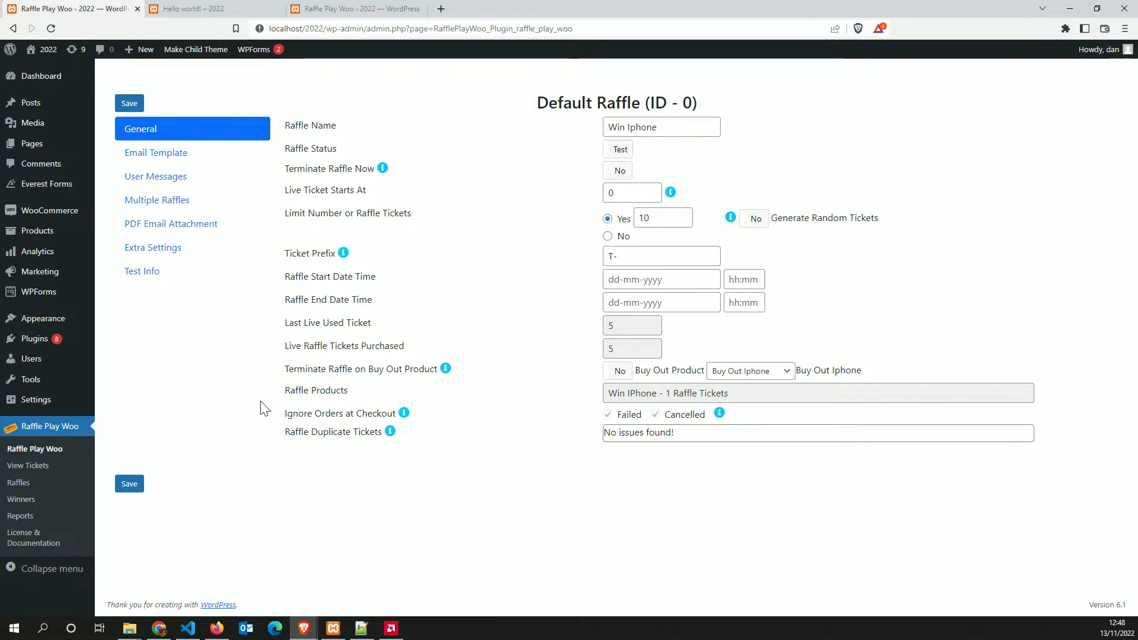
{"action": "left_click", "coordinate": [628, 149]}
{"action": "left_click", "coordinate": [620, 171]}
{"action": "left_click", "coordinate": [129, 485]}
{"action": "left_click", "coordinate": [169, 10]}
{"action": "left_click", "coordinate": [51, 28]}
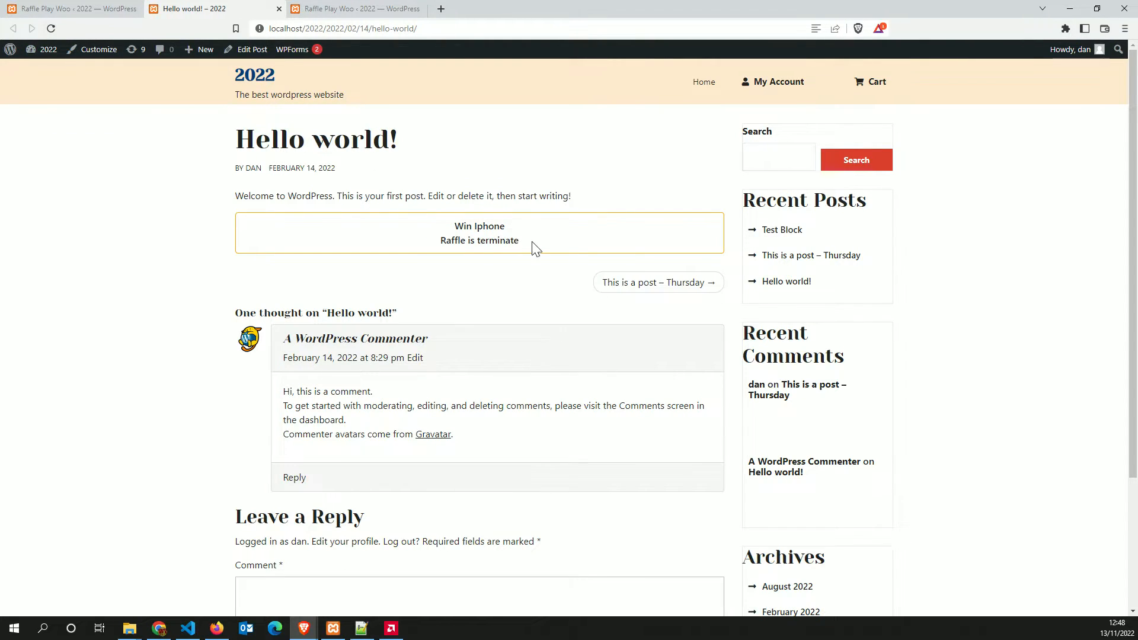
{"action": "left_click_drag", "start_coordinate": [521, 241], "coordinate": [453, 237]}
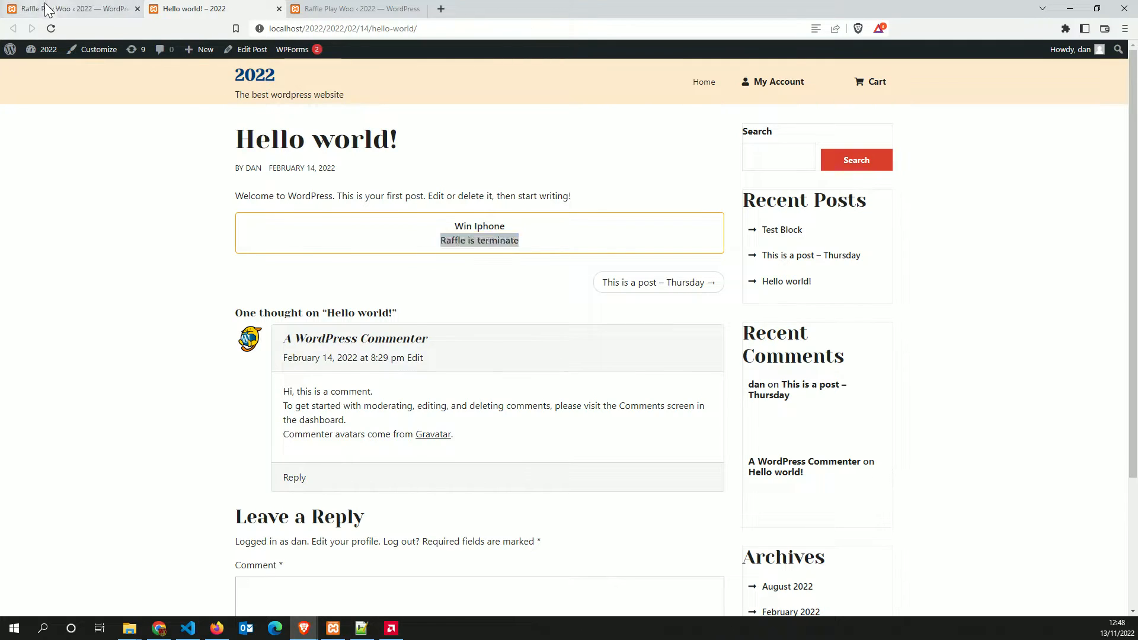
Set the raffle back to live, not terminated, and save the general settings
{"action": "left_click", "coordinate": [59, 9]}
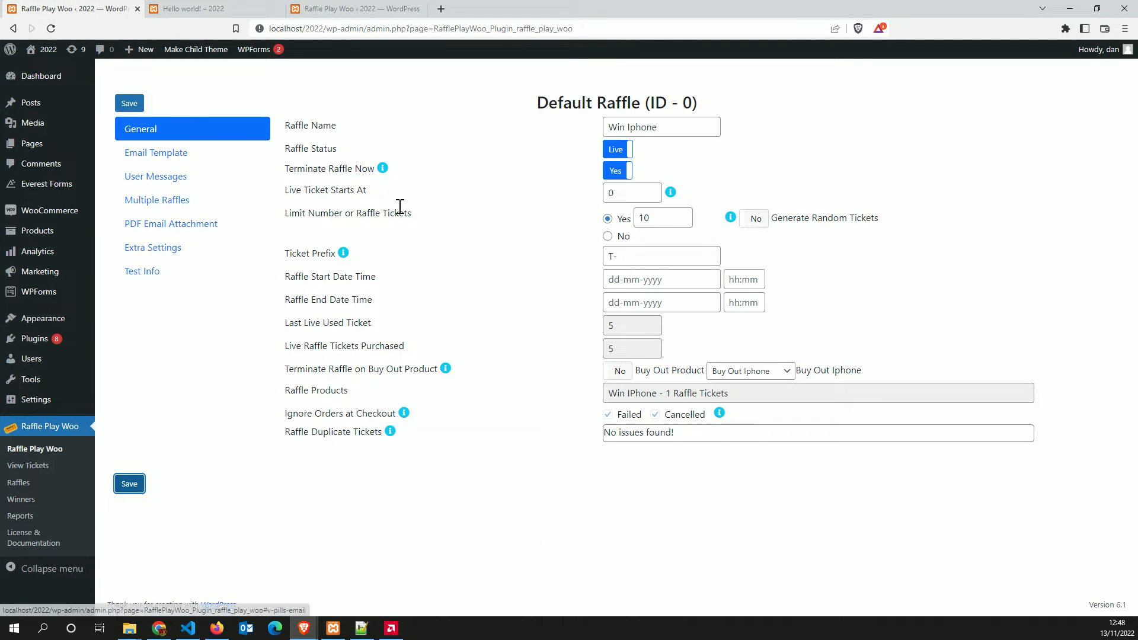
{"action": "left_click", "coordinate": [158, 181]}
{"action": "left_click", "coordinate": [140, 135]}
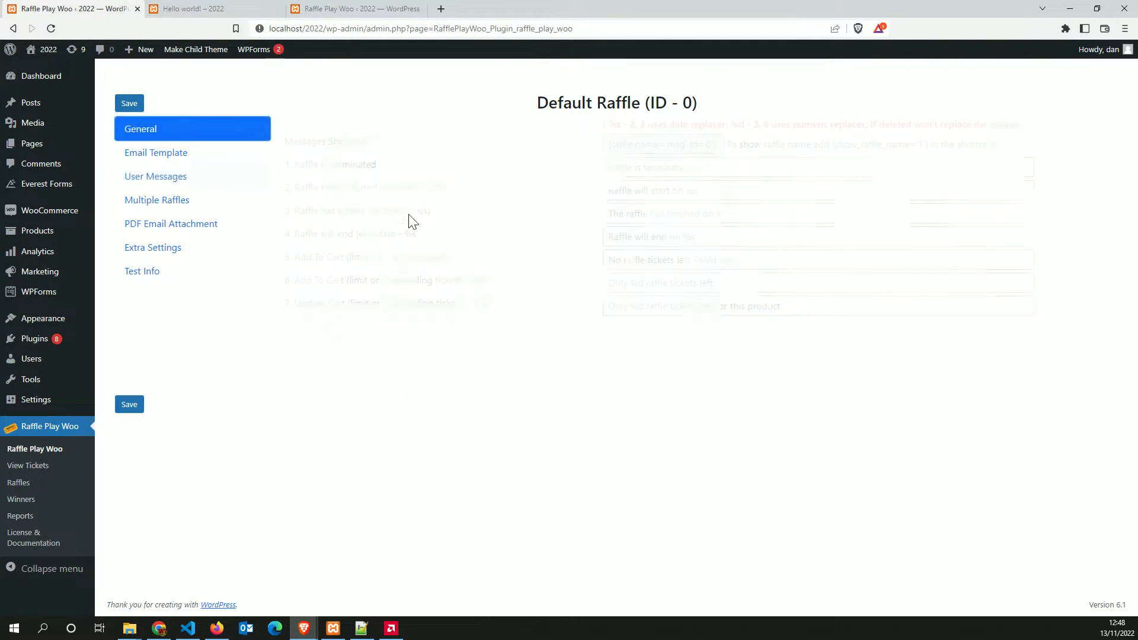
{"action": "left_click", "coordinate": [616, 178]}
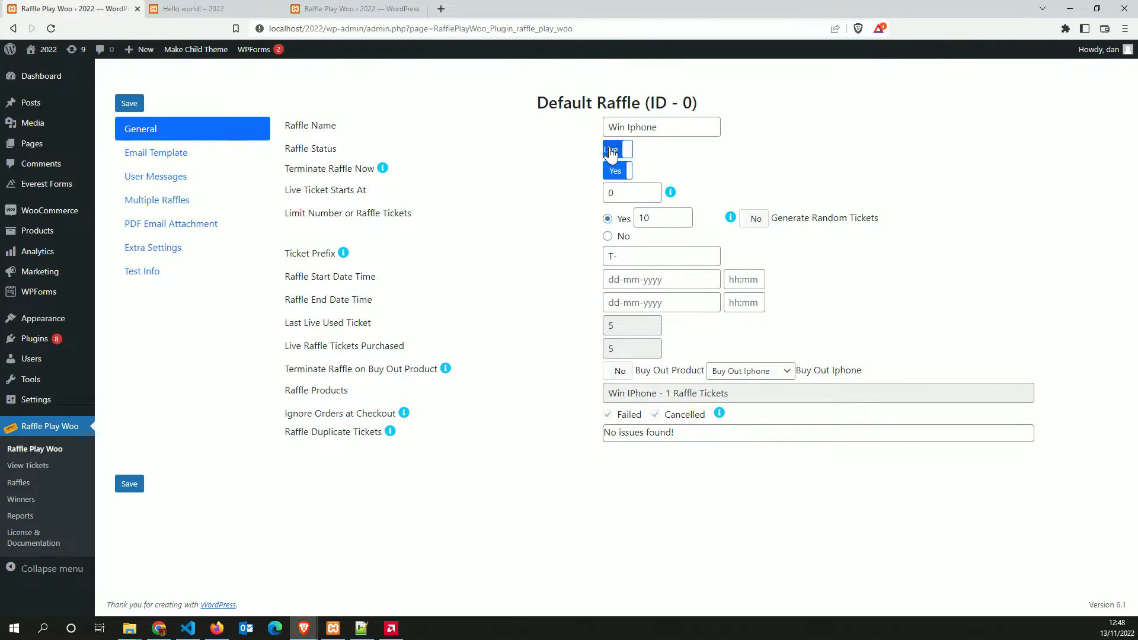
{"action": "left_click", "coordinate": [617, 171]}
{"action": "left_click", "coordinate": [123, 478]}
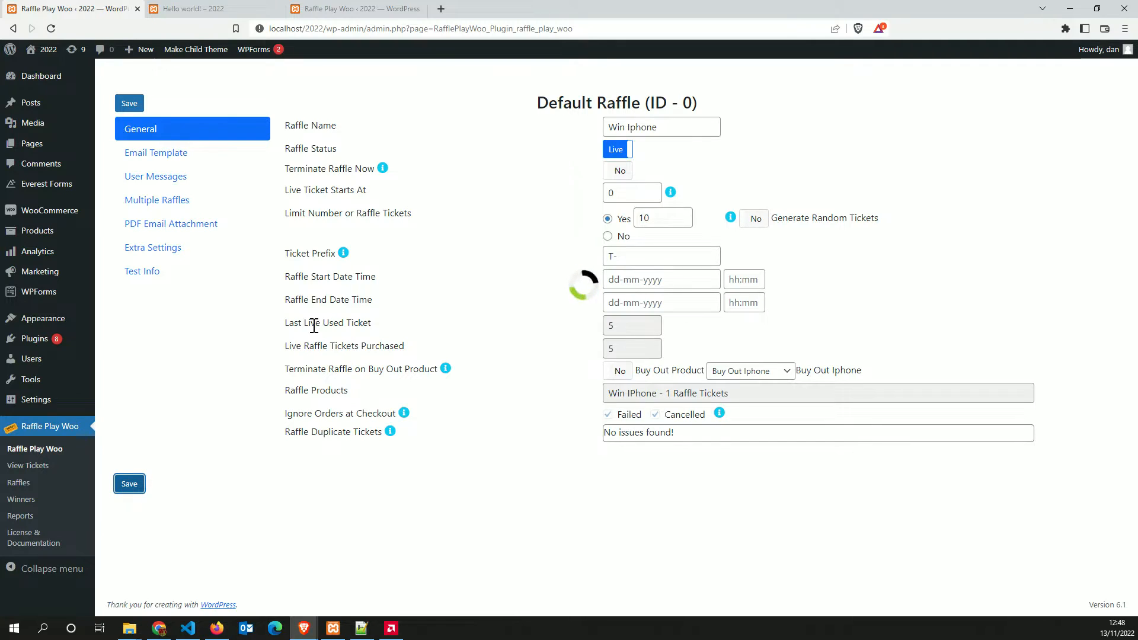
{"action": "left_click", "coordinate": [161, 201]}
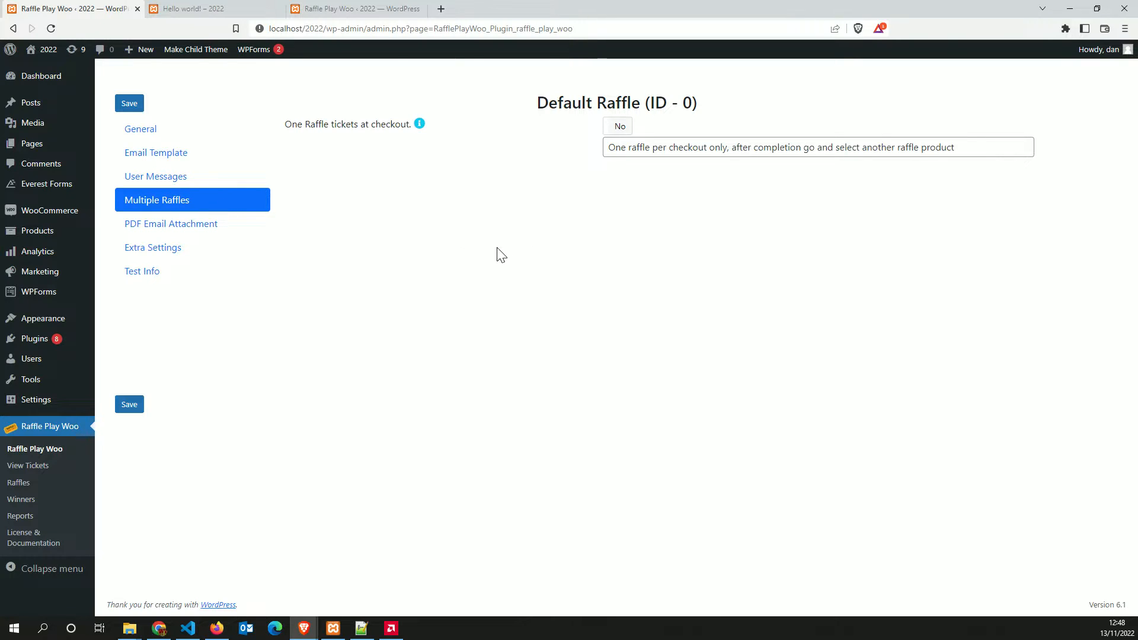
Set 'One Raffle tickets at checkout' to Yes, review its checkout message, and save
{"action": "left_click", "coordinate": [622, 128]}
{"action": "left_click", "coordinate": [617, 144]}
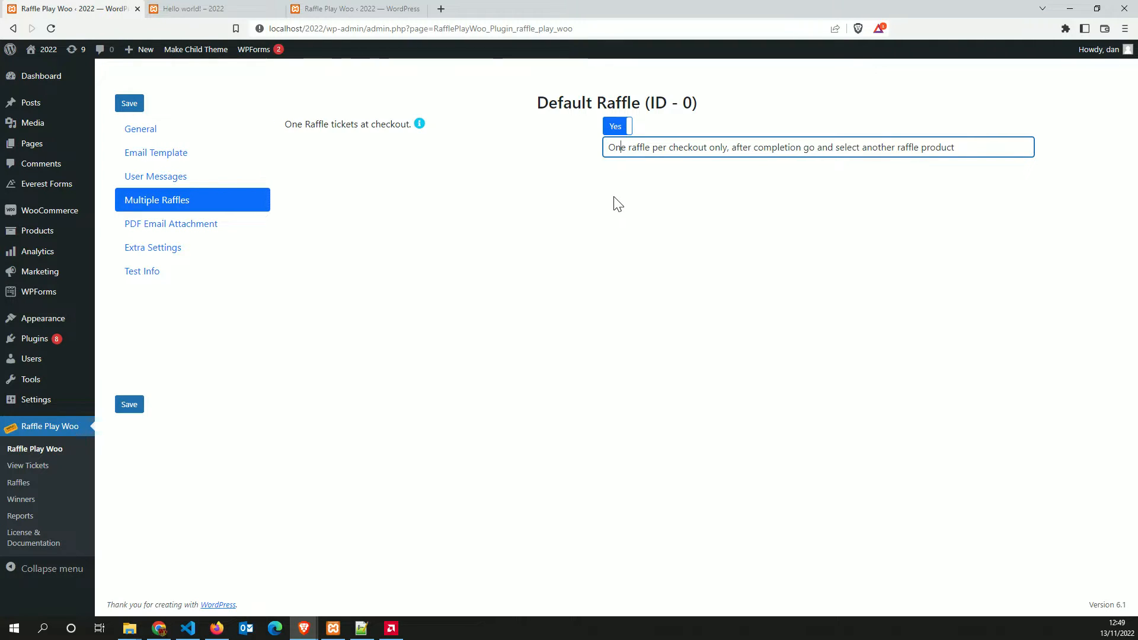
{"action": "left_click_drag", "start_coordinate": [964, 150], "coordinate": [589, 196]}
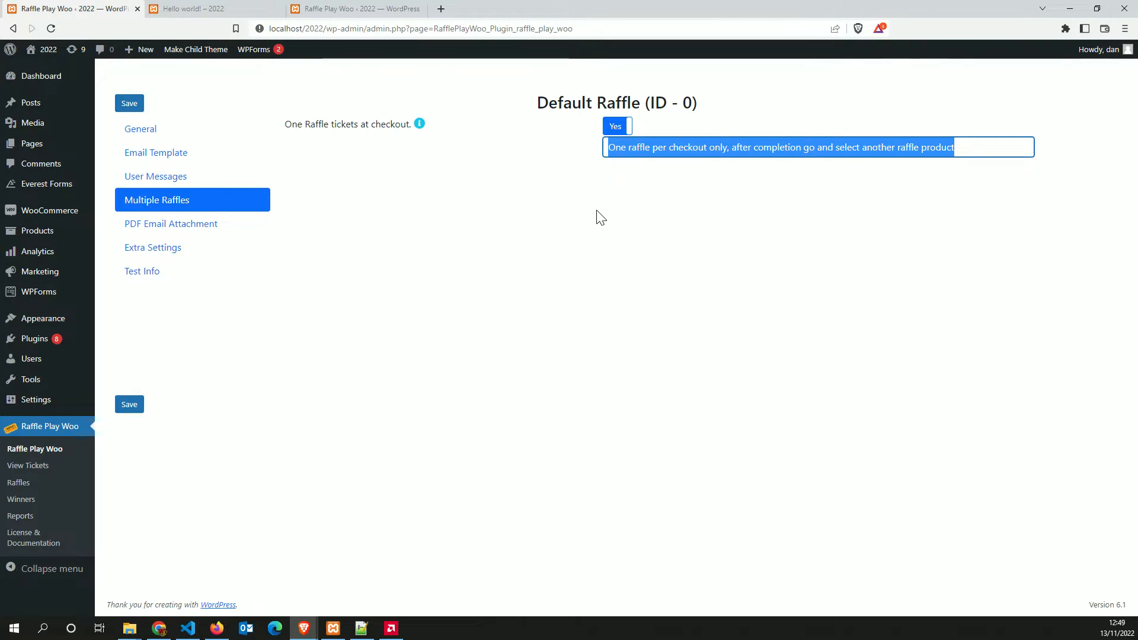
{"action": "left_click", "coordinate": [597, 211]}
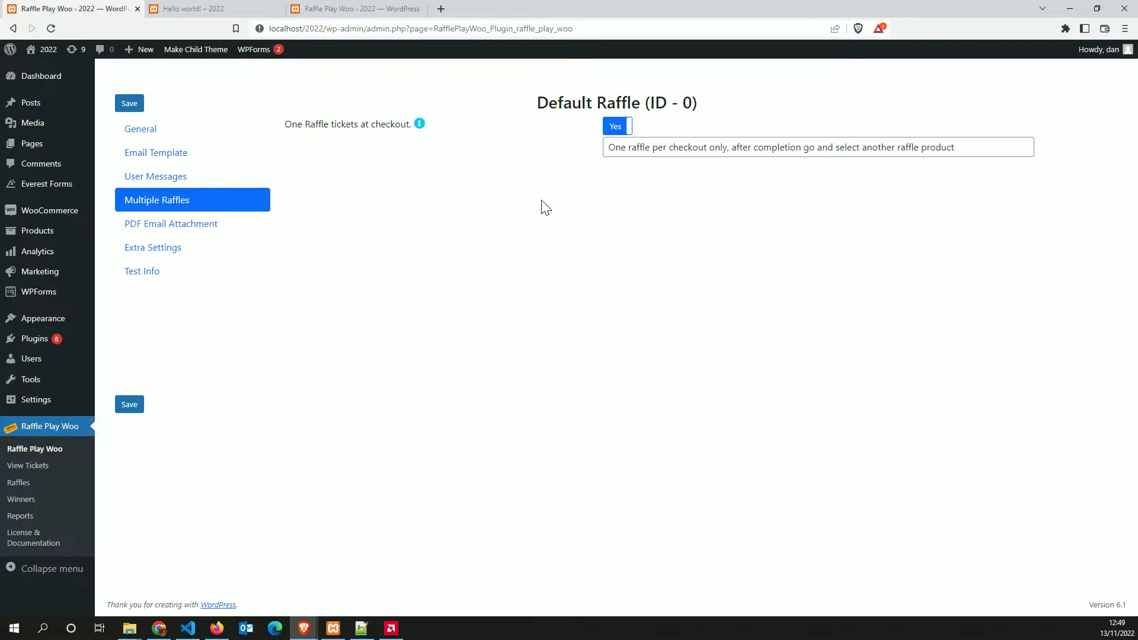
{"action": "left_click", "coordinate": [617, 126]}
{"action": "left_click", "coordinate": [619, 127]}
{"action": "left_click_drag", "start_coordinate": [994, 148], "coordinate": [564, 155]}
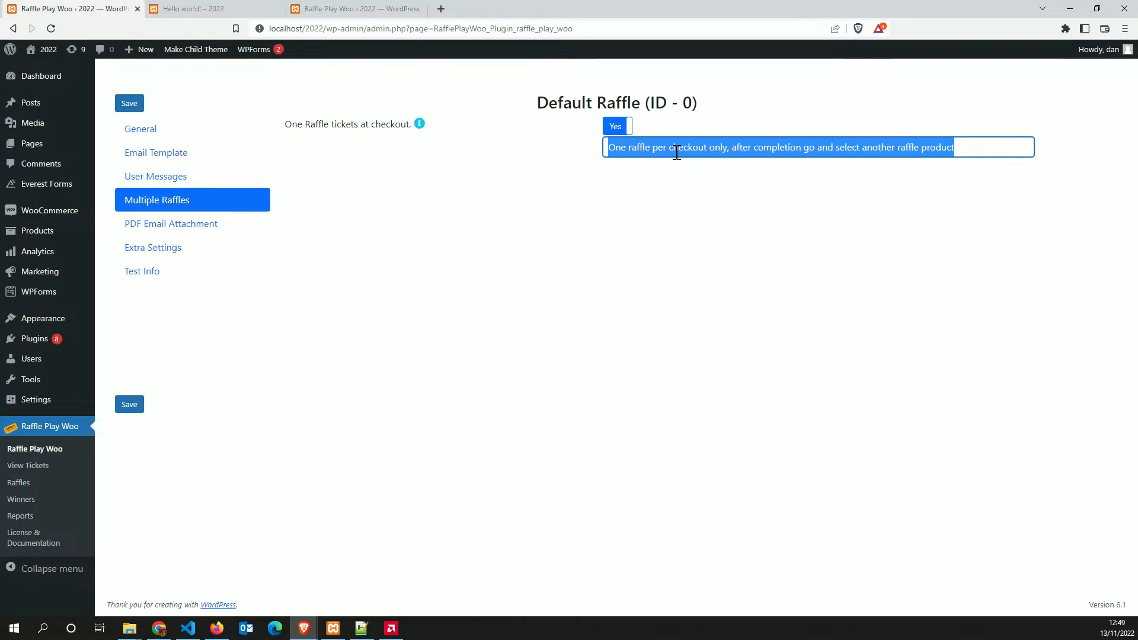
{"action": "left_click", "coordinate": [130, 404]}
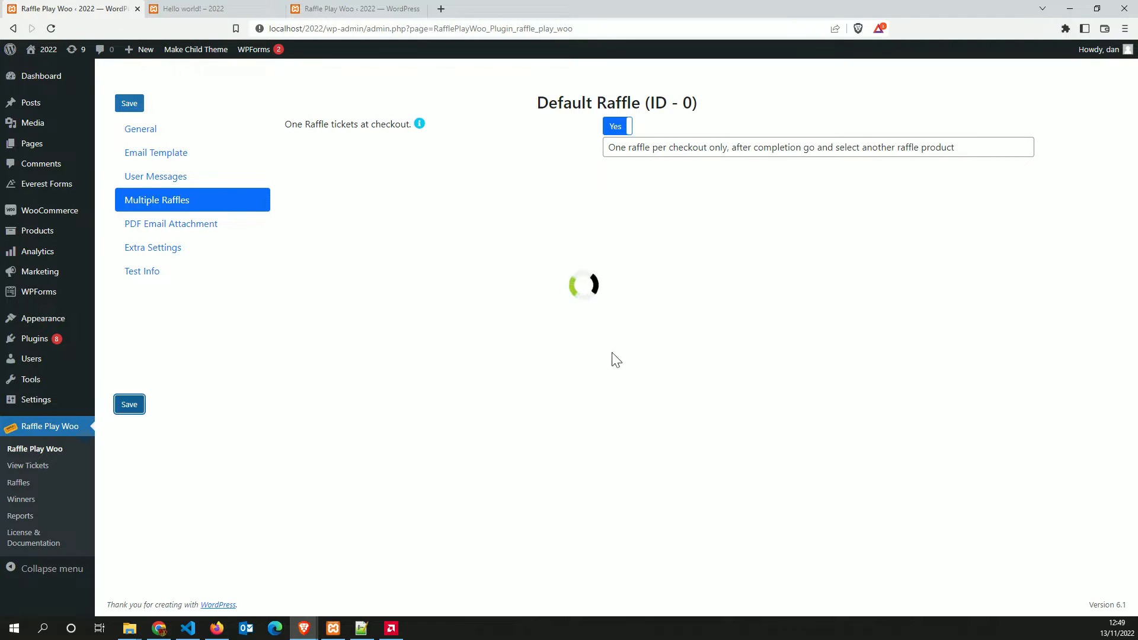
{"action": "left_click", "coordinate": [628, 127]}
Switch Enable PDF Email Attachment to Yes in the PDF Email Attachment settings
{"action": "left_click", "coordinate": [161, 225]}
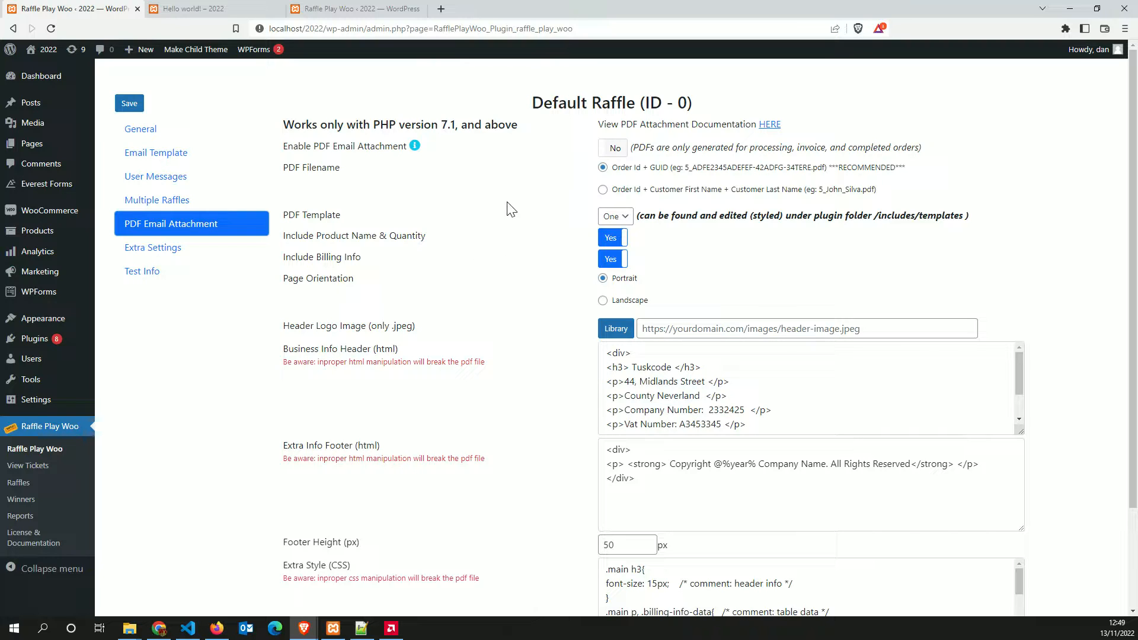
{"action": "left_click", "coordinate": [613, 148]}
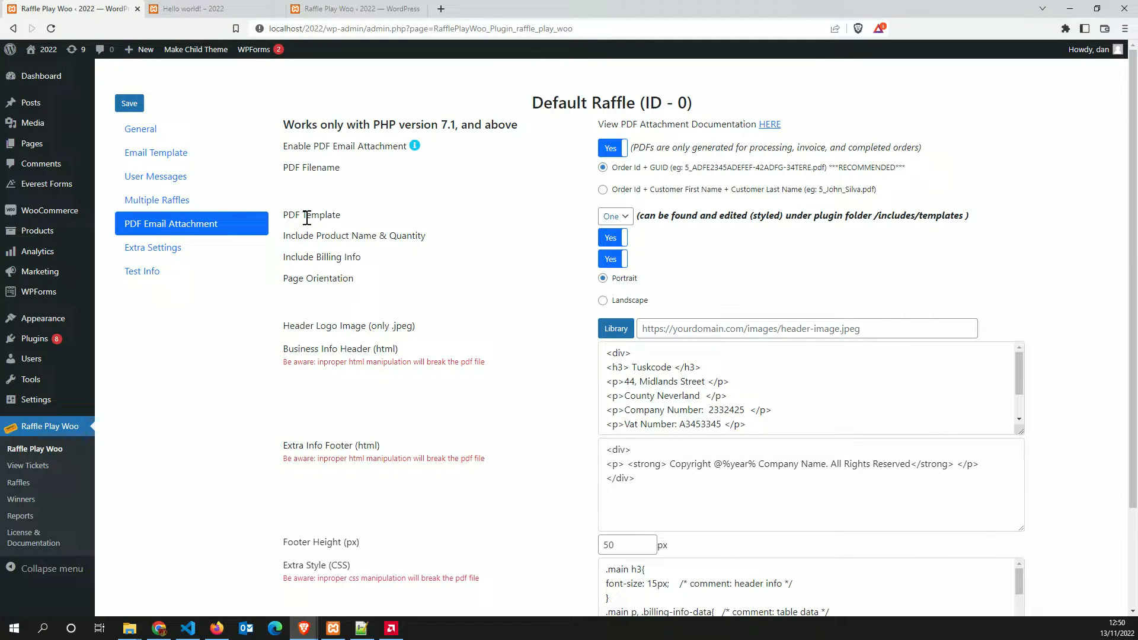
Keep the PDF Template on One and review the product name and Billing Info settings
{"action": "left_click_drag", "start_coordinate": [349, 215], "coordinate": [289, 216]}
{"action": "left_click", "coordinate": [386, 221]}
{"action": "left_click", "coordinate": [614, 216]}
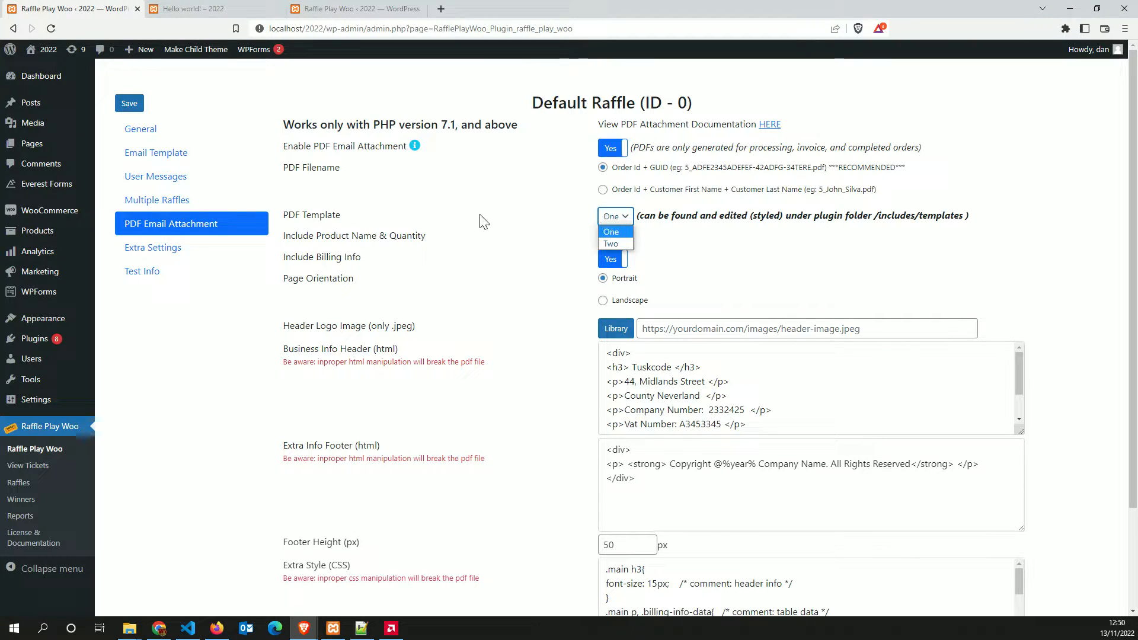
{"action": "left_click", "coordinate": [485, 223]}
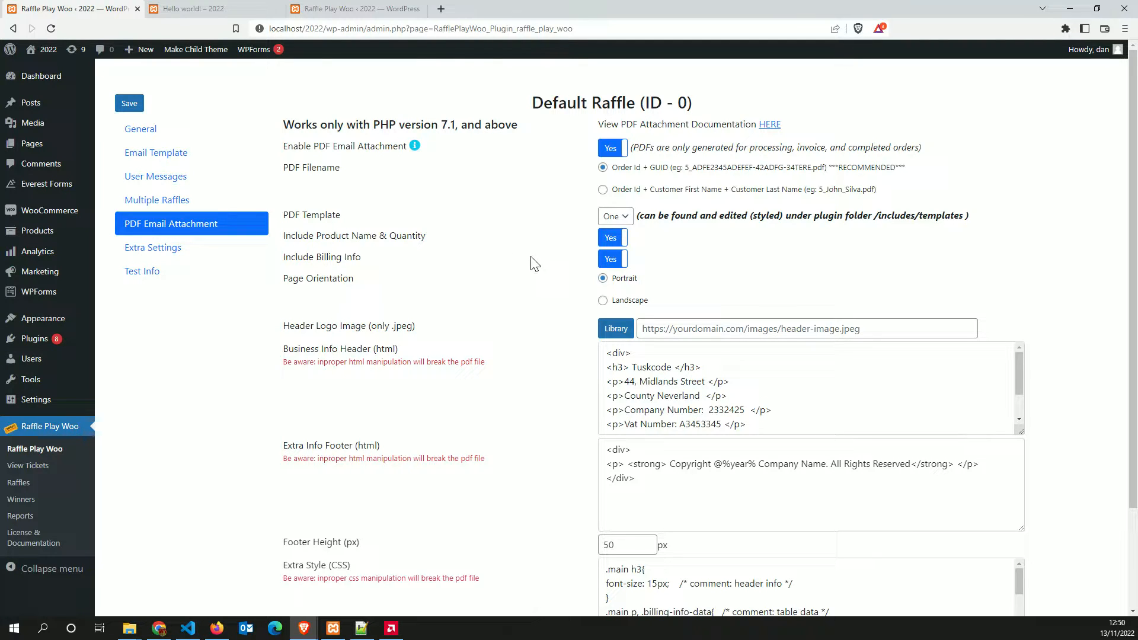
{"action": "left_click_drag", "start_coordinate": [291, 235], "coordinate": [439, 256]}
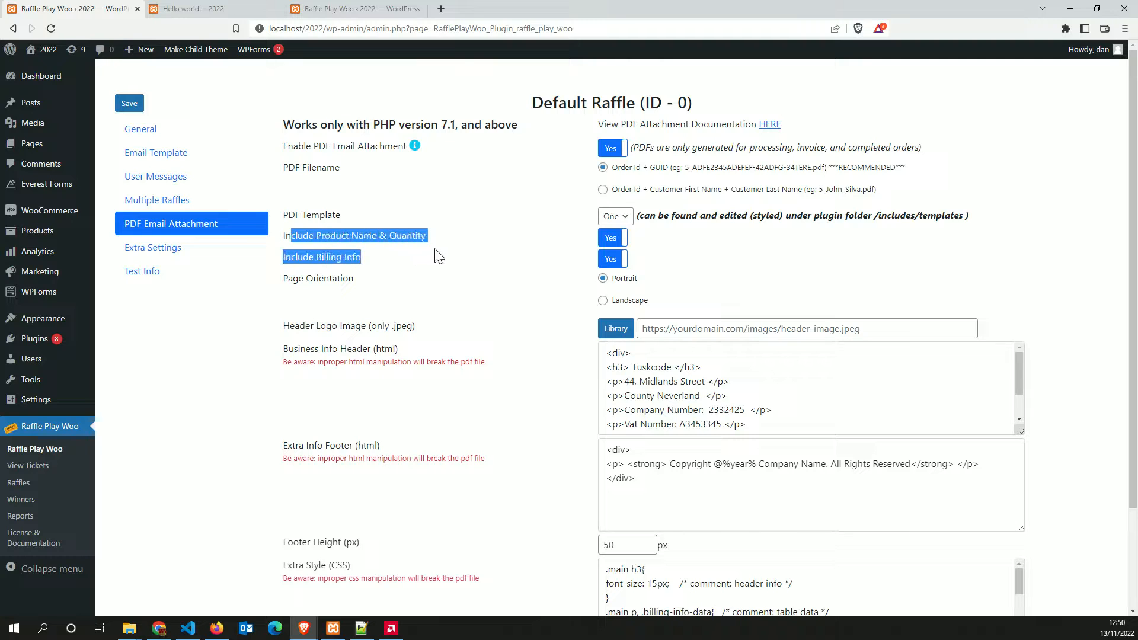
{"action": "left_click", "coordinate": [345, 276]}
{"action": "left_click_drag", "start_coordinate": [314, 259], "coordinate": [438, 270]}
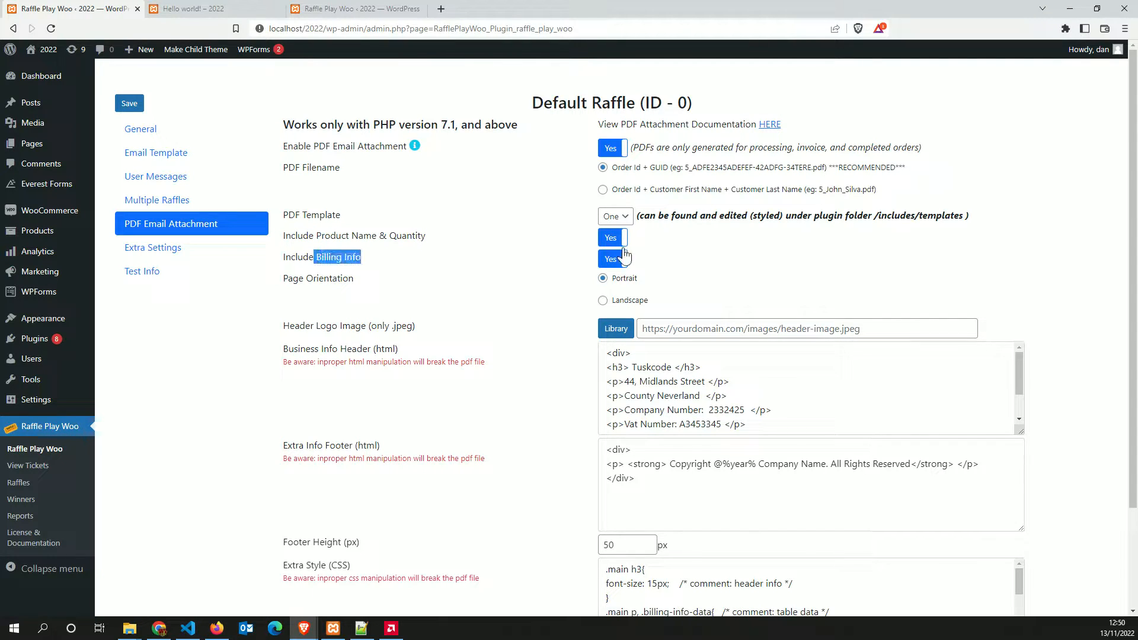
{"action": "left_click", "coordinate": [400, 305]}
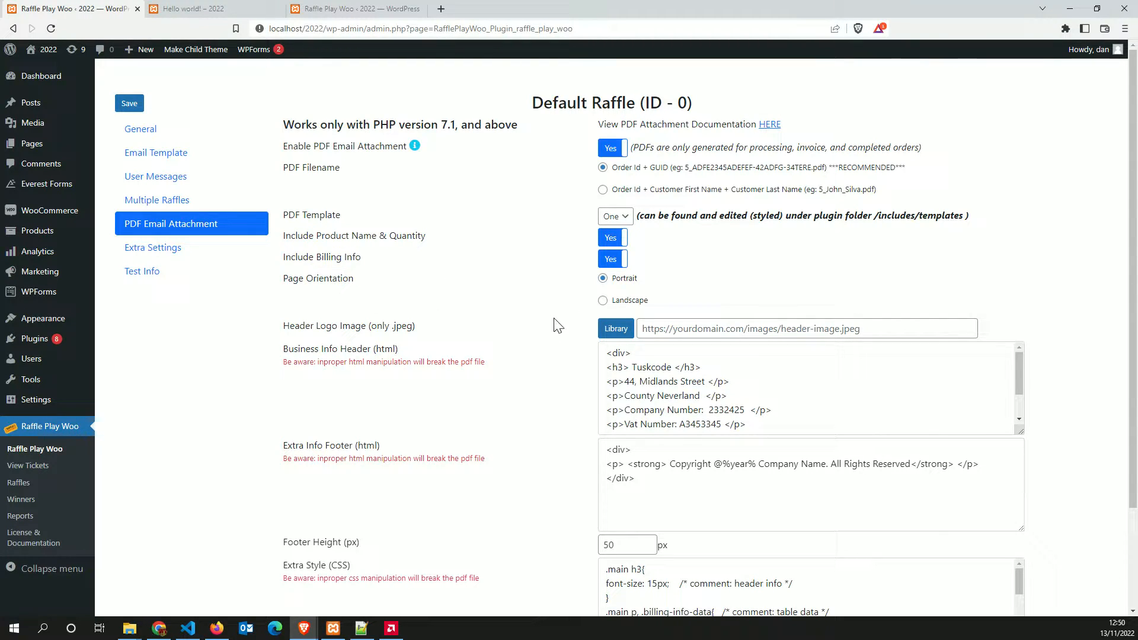
Set the Header Logo Image to the hilton-malta-.jpg pool photo from the media library
{"action": "scroll", "coordinate": [533, 303], "scroll_direction": "down", "scroll_amount": 2}
{"action": "left_click_drag", "start_coordinate": [281, 208], "coordinate": [440, 217]}
{"action": "left_click", "coordinate": [562, 222]}
{"action": "scroll", "coordinate": [413, 204], "scroll_direction": "up", "scroll_amount": 1}
{"action": "scroll", "coordinate": [610, 190], "scroll_direction": "up", "scroll_amount": 1}
{"action": "scroll", "coordinate": [518, 310], "scroll_direction": "down", "scroll_amount": 2}
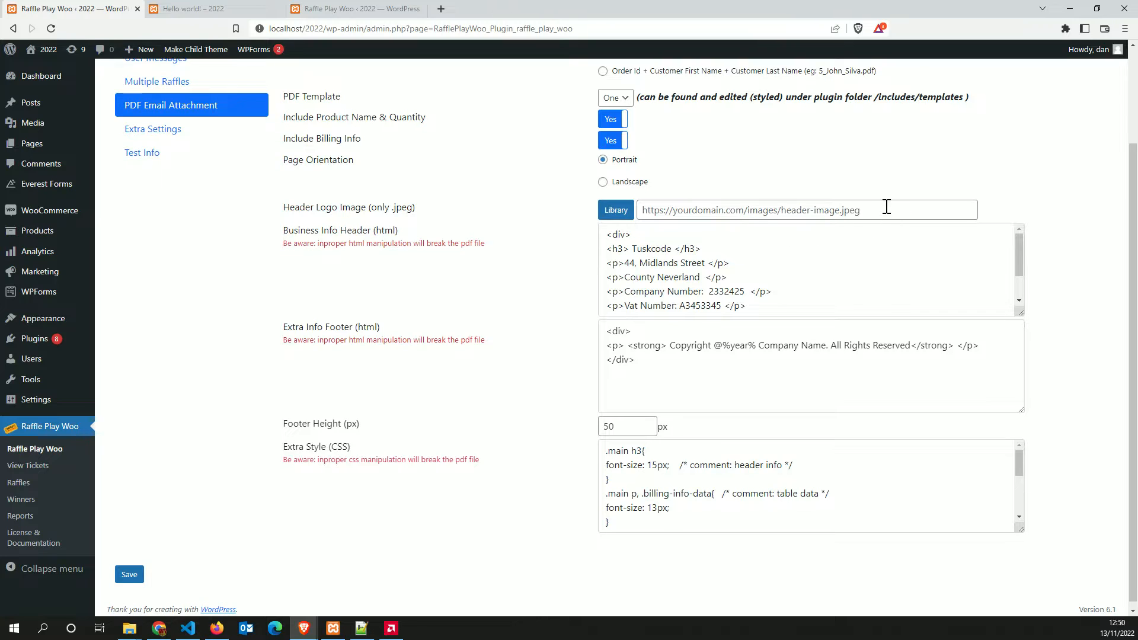
{"action": "left_click", "coordinate": [614, 210]}
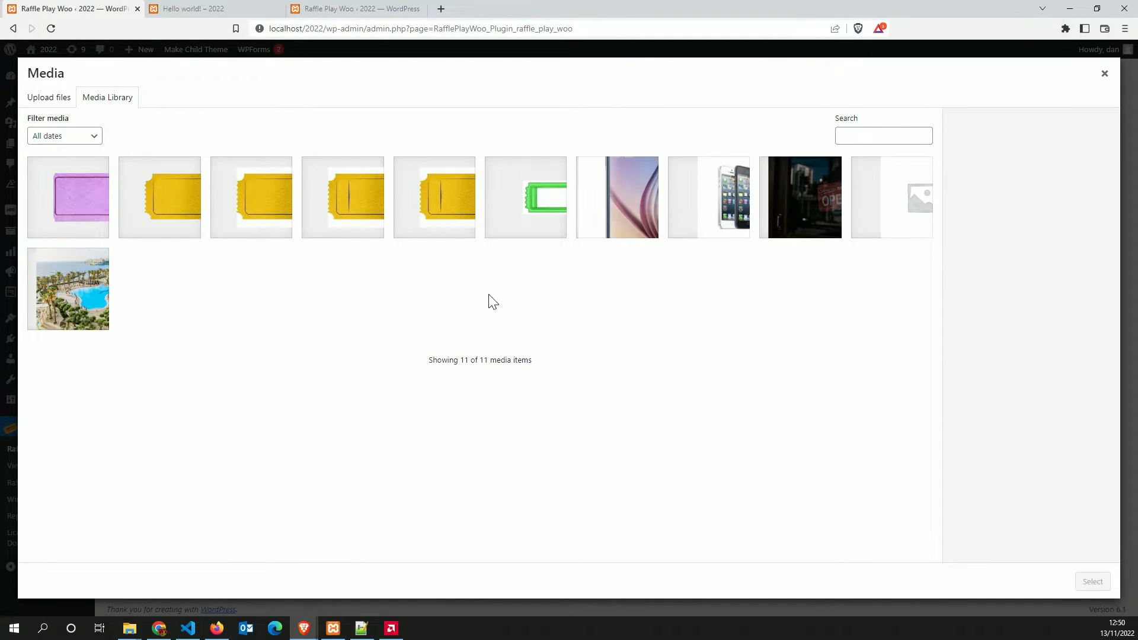
{"action": "left_click", "coordinate": [72, 287]}
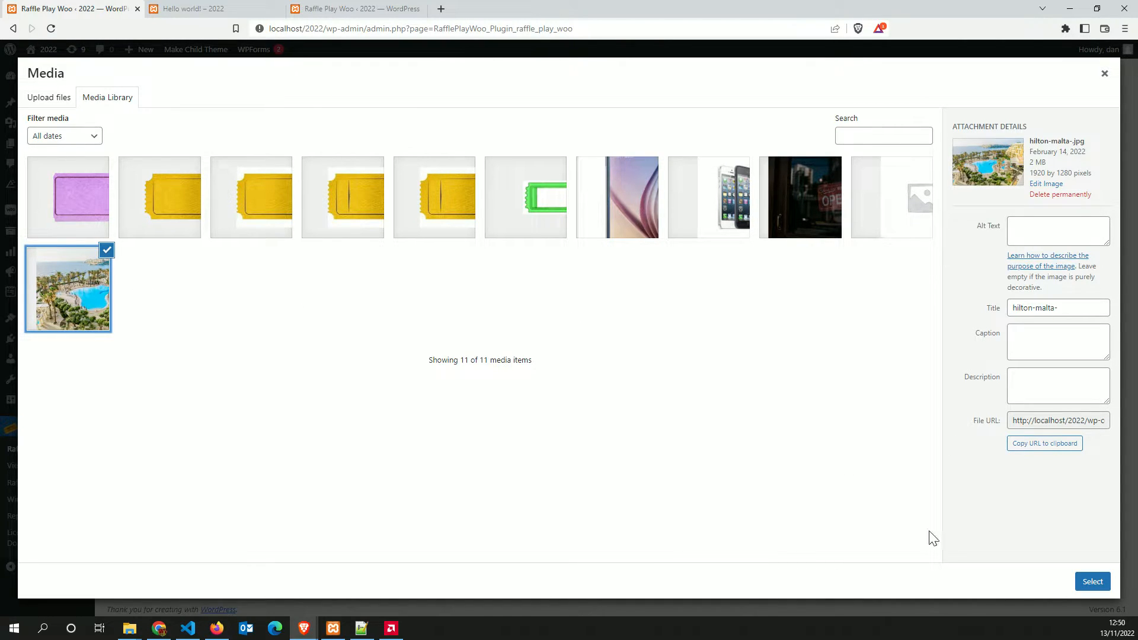
{"action": "left_click", "coordinate": [1093, 581]}
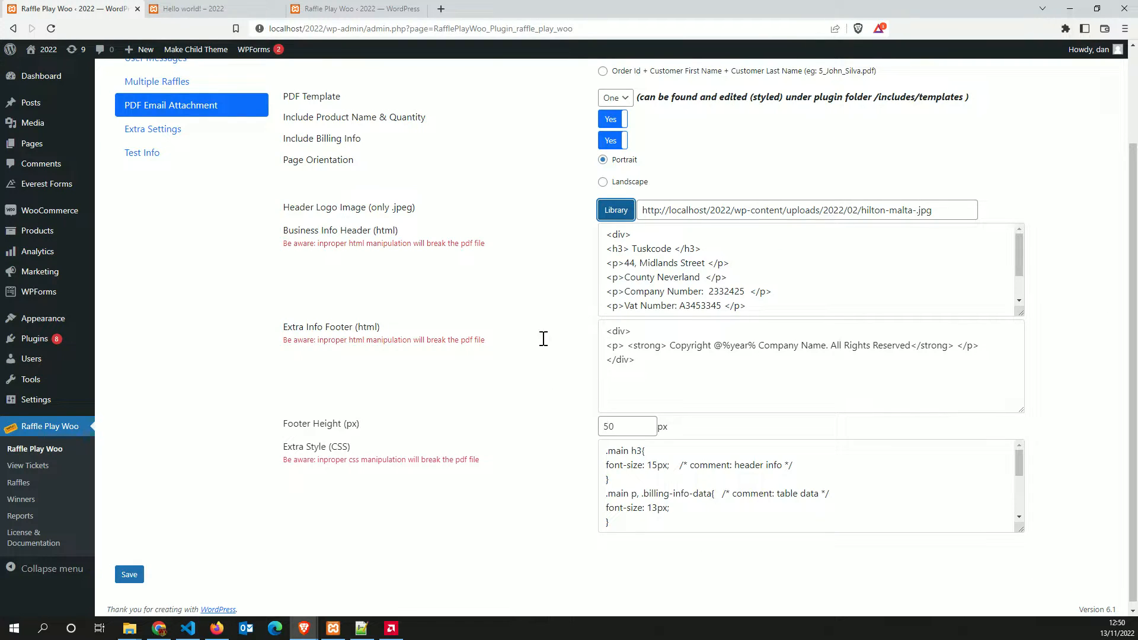
Go through the Business Info Header HTML's company name, address and Email lines
{"action": "left_click", "coordinate": [699, 277]}
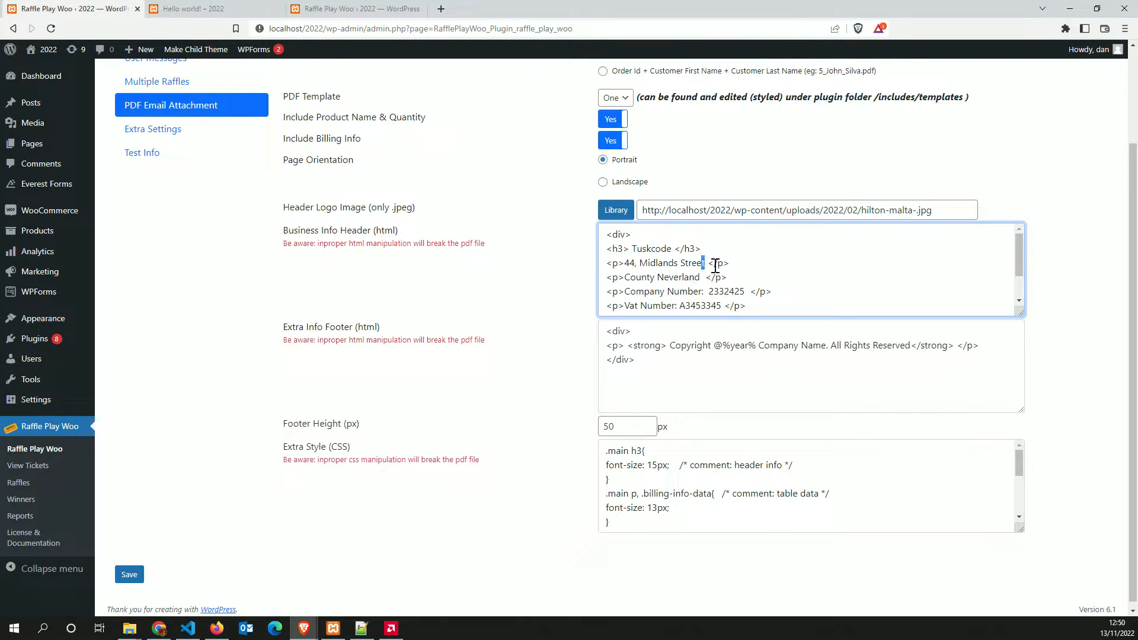
{"action": "left_click_drag", "start_coordinate": [706, 264], "coordinate": [624, 264]}
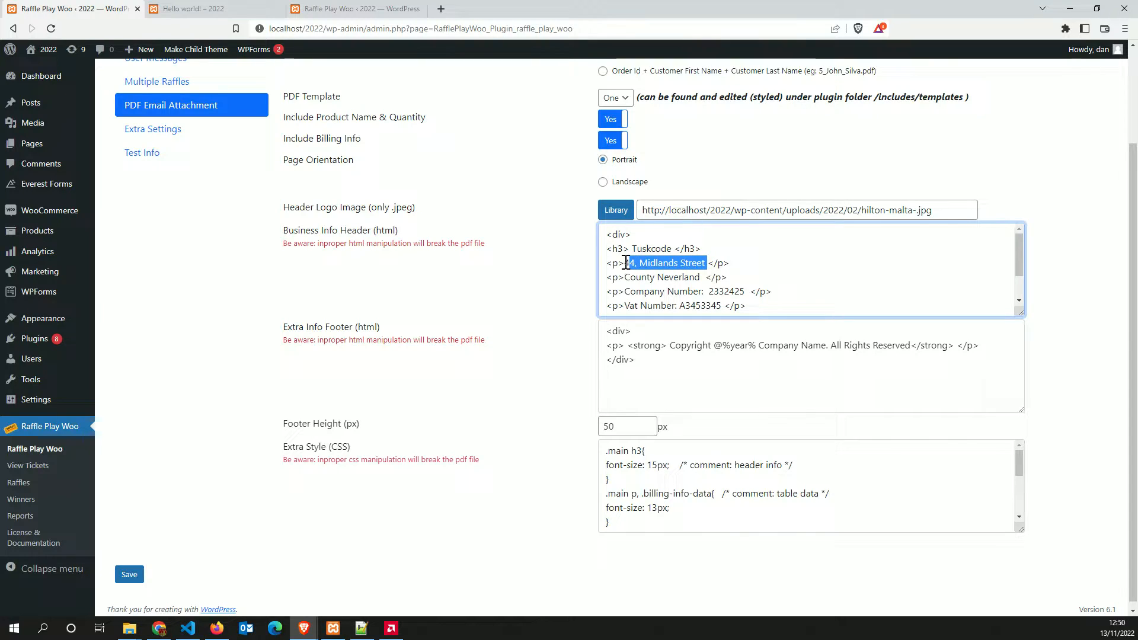
{"action": "double_click", "coordinate": [667, 248]}
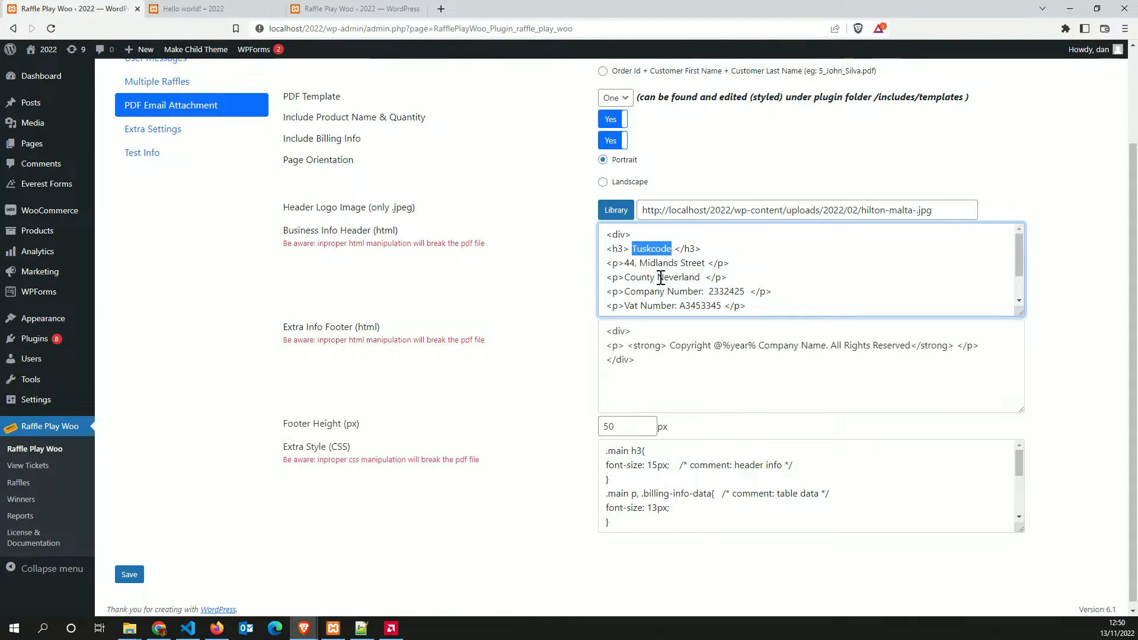
{"action": "left_click", "coordinate": [724, 304]}
{"action": "scroll", "coordinate": [759, 306], "scroll_direction": "down", "scroll_amount": 2}
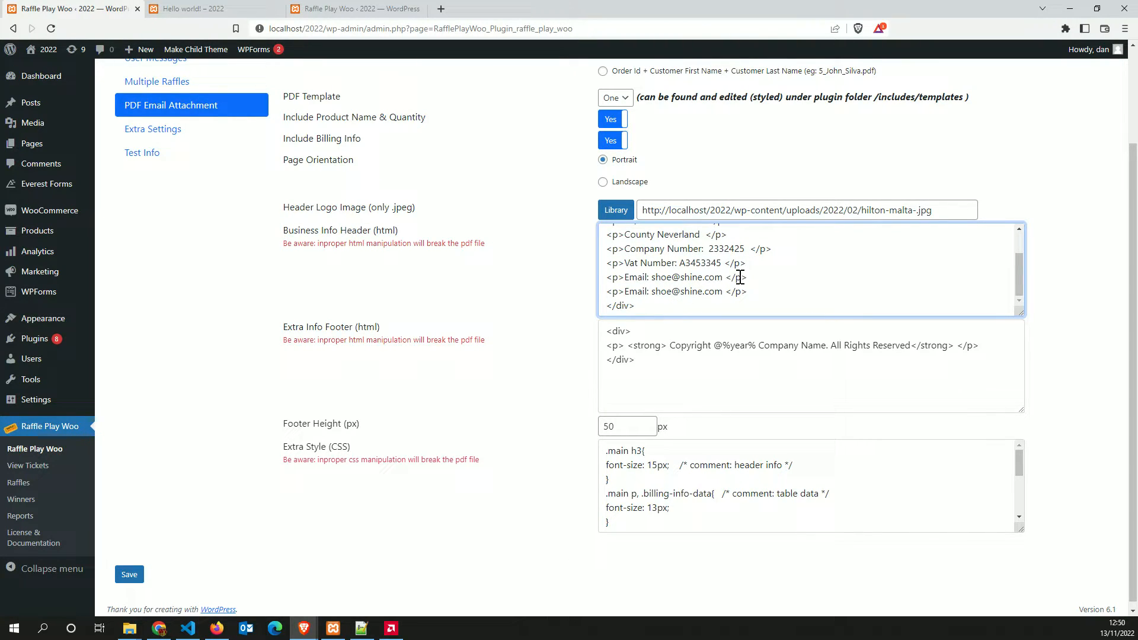
{"action": "left_click_drag", "start_coordinate": [751, 277], "coordinate": [596, 281]}
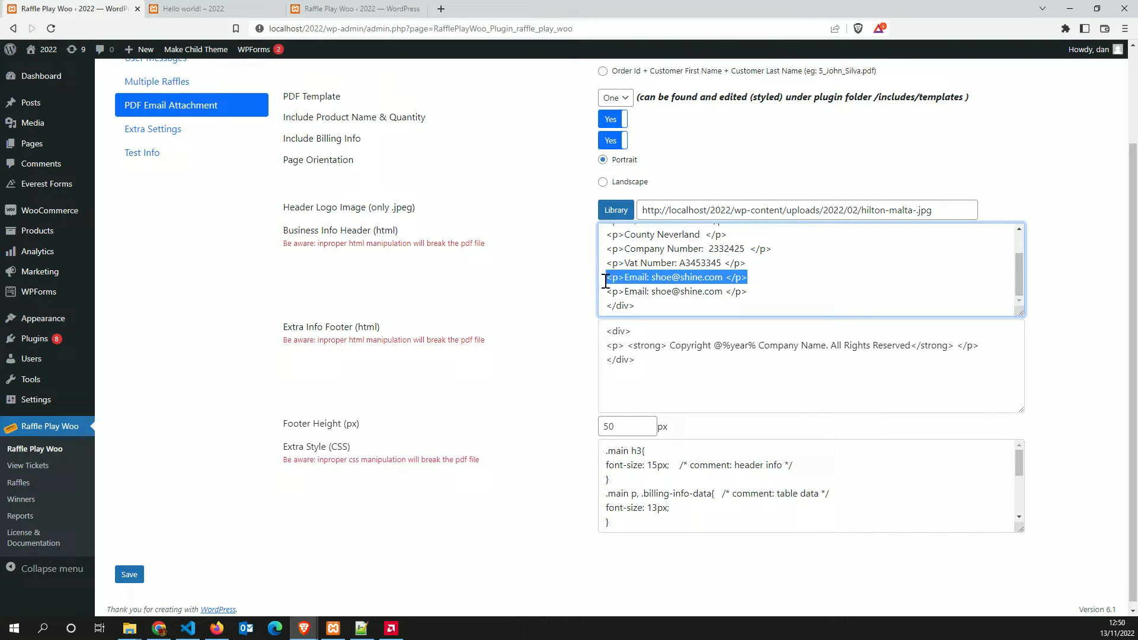
{"action": "left_click", "coordinate": [754, 292]}
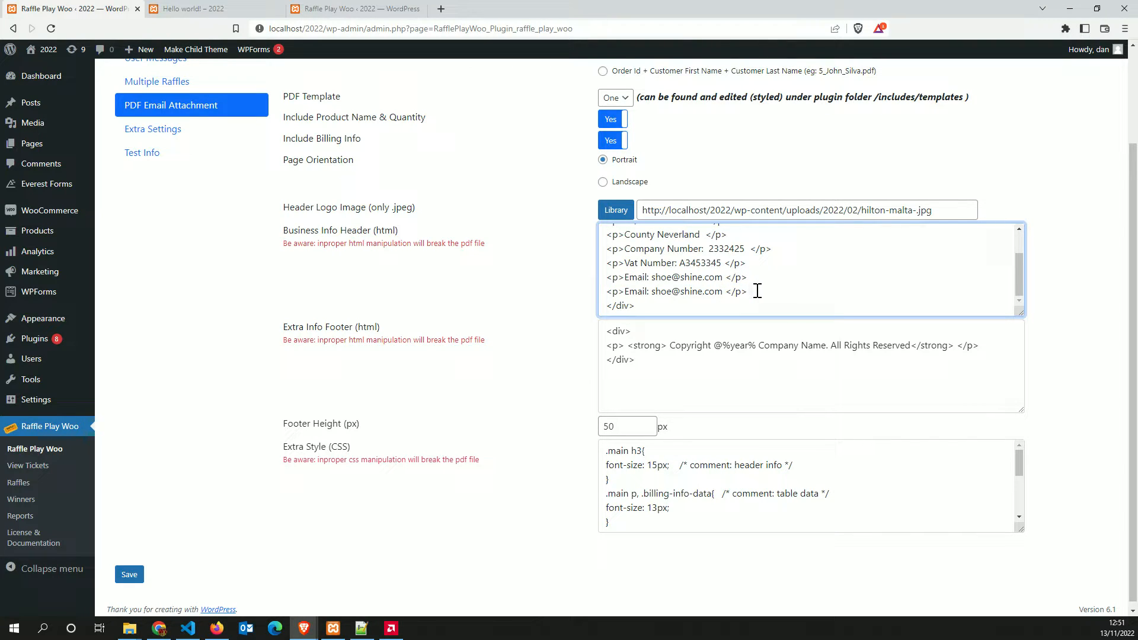
{"action": "left_click", "coordinate": [736, 290]}
Copy the Vat Number line onto a new line below it, undoing an accidental paste
{"action": "left_click", "coordinate": [759, 263]}
{"action": "key", "text": "Return"}
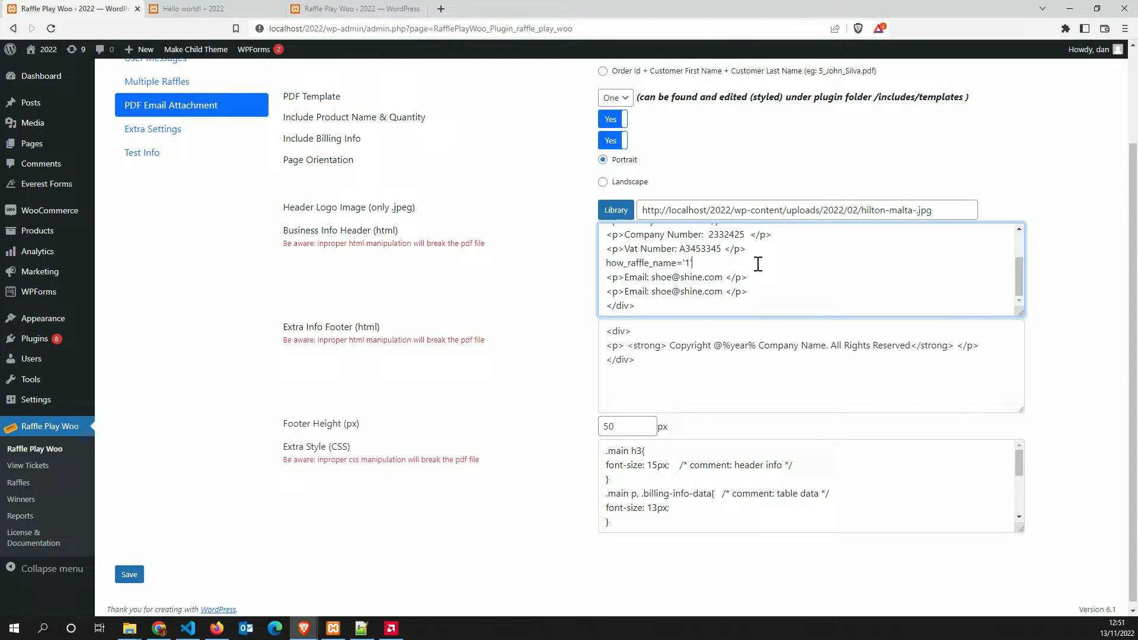
{"action": "left_click_drag", "start_coordinate": [757, 253], "coordinate": [606, 249]}
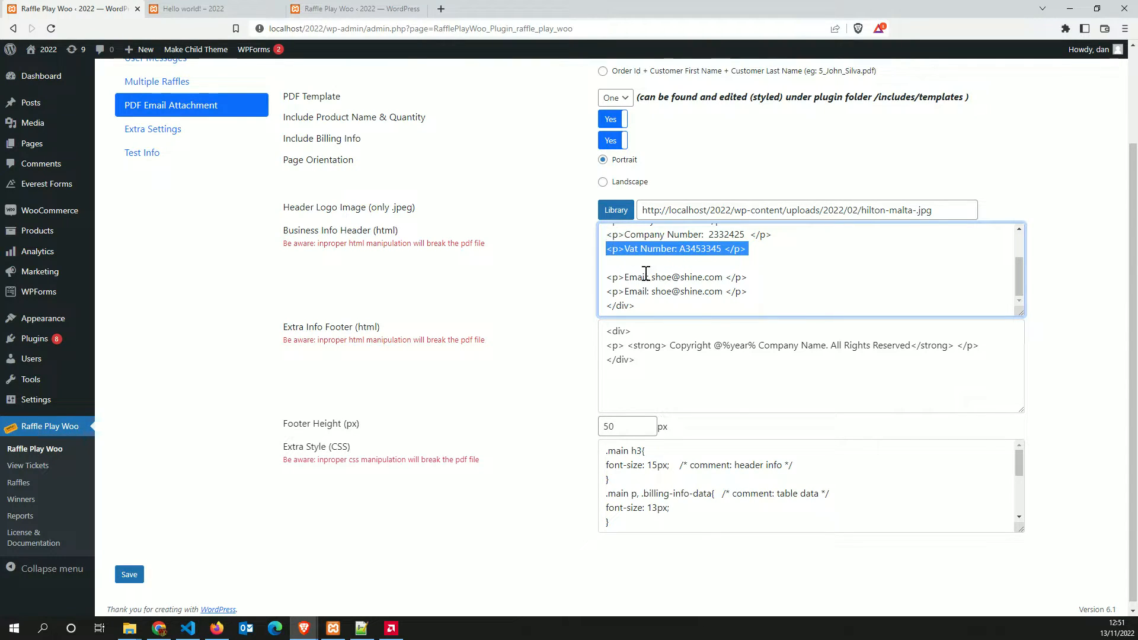
{"action": "type", "text": "how_raffle_name='1"}
{"action": "key", "text": "ctrl+z"}
{"action": "key", "text": "ctrl+c"}
{"action": "left_click", "coordinate": [766, 249]}
{"action": "key", "text": "Return"}
{"action": "key", "text": "ctrl+v"}
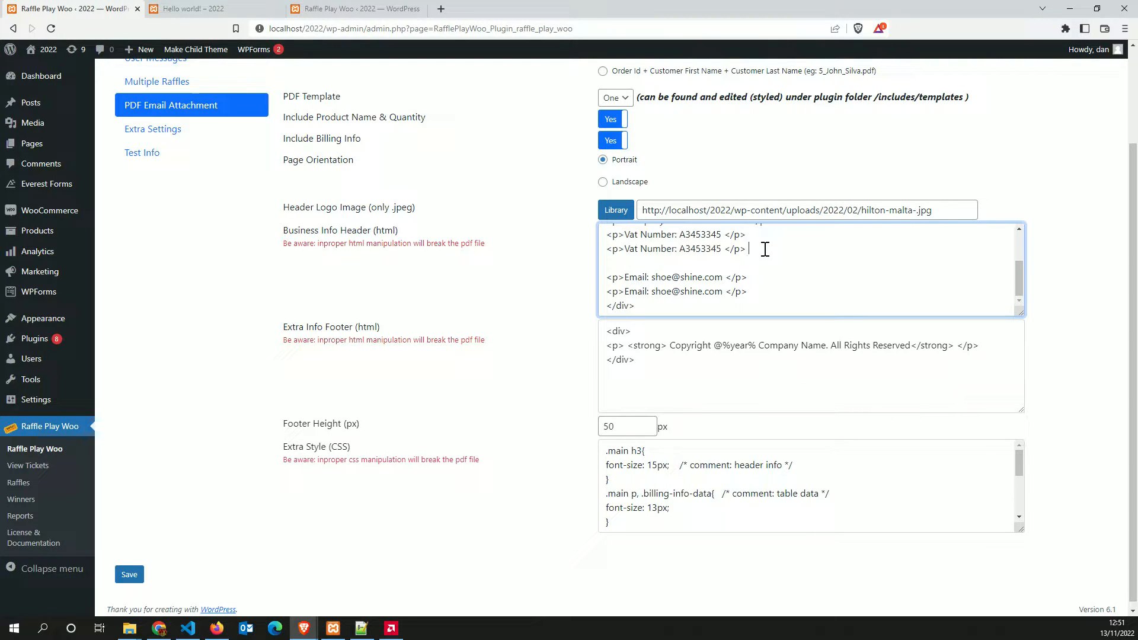
{"action": "key", "text": "BackSpace"}
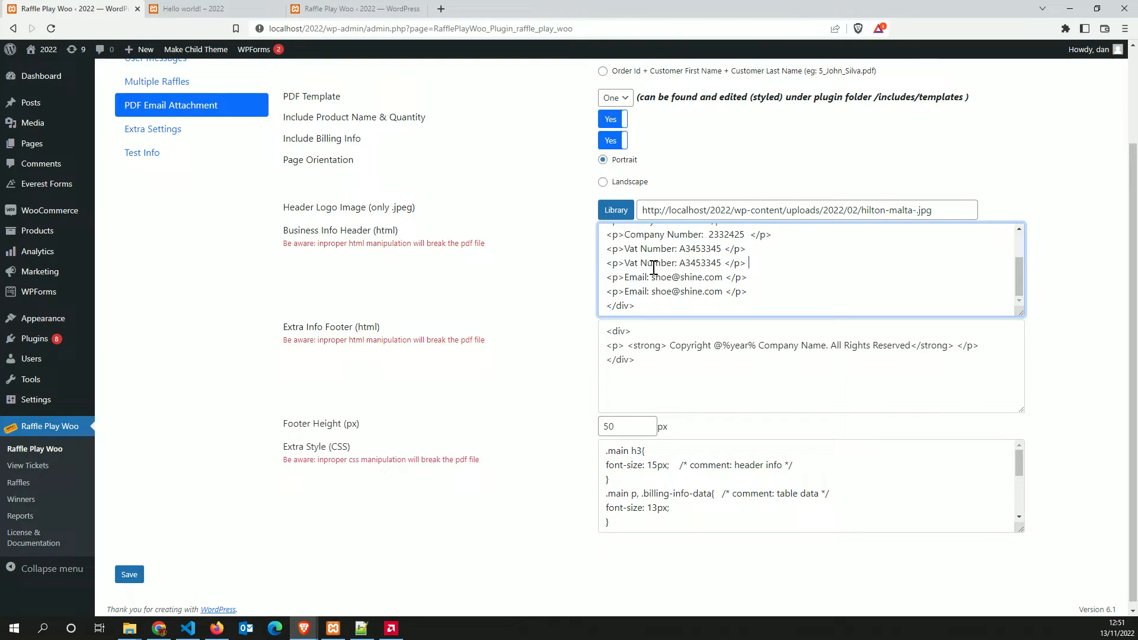
{"action": "scroll", "coordinate": [680, 280], "scroll_direction": "up", "scroll_amount": 1}
{"action": "scroll", "coordinate": [677, 284], "scroll_direction": "down", "scroll_amount": 1}
{"action": "scroll", "coordinate": [700, 279], "scroll_direction": "up", "scroll_amount": 2}
{"action": "left_click_drag", "start_coordinate": [750, 291], "coordinate": [704, 279]}
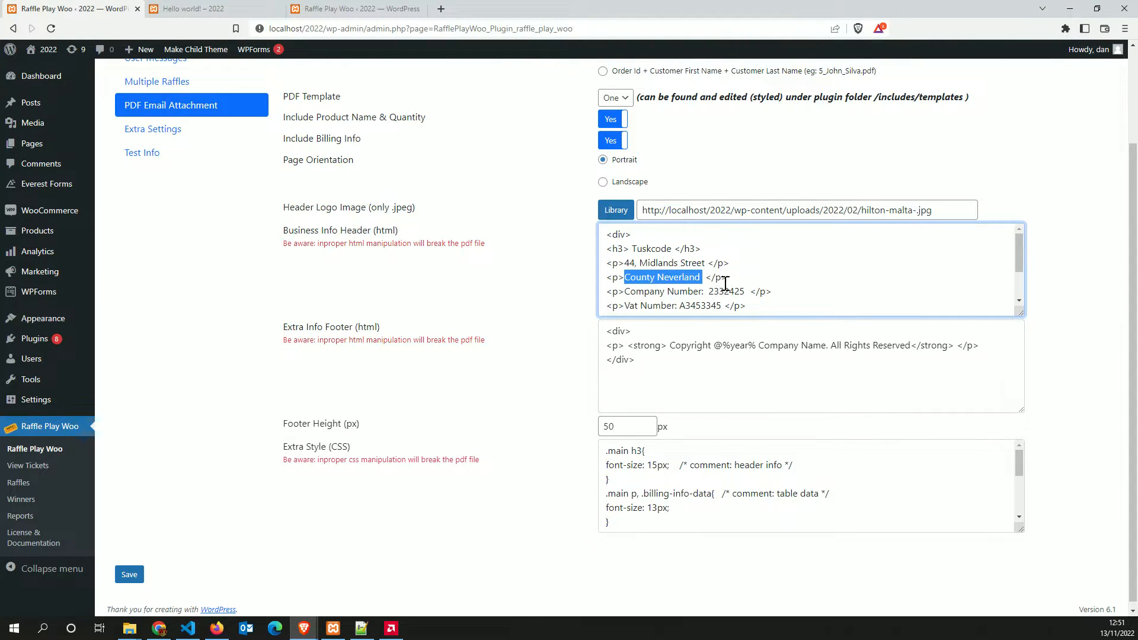
{"action": "scroll", "coordinate": [777, 276], "scroll_direction": "down", "scroll_amount": 2}
Review the Extra Info Footer HTML, the Footer Height of 50 and the Extra Style CSS
{"action": "left_click", "coordinate": [732, 360]}
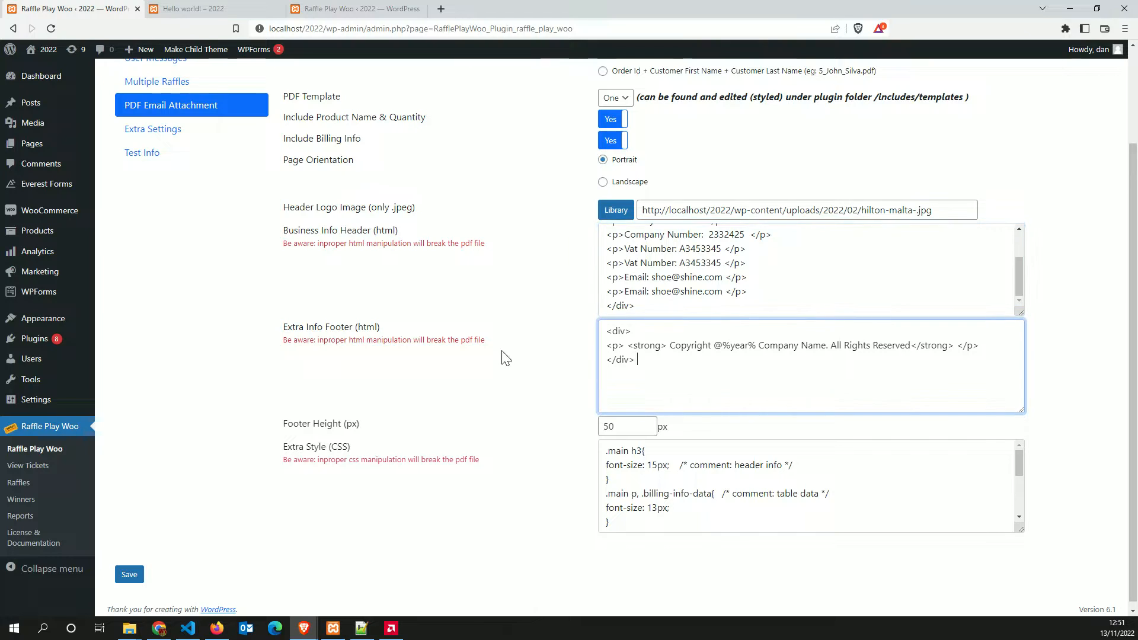
{"action": "left_click_drag", "start_coordinate": [380, 327], "coordinate": [252, 351]}
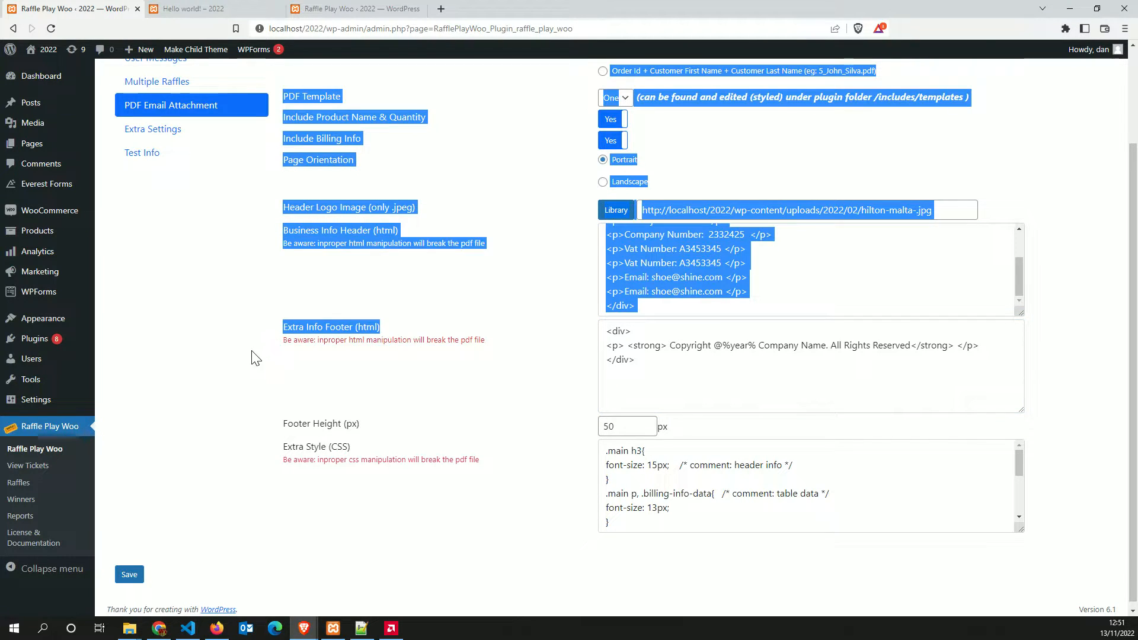
{"action": "left_click", "coordinate": [351, 386]}
{"action": "scroll", "coordinate": [352, 386], "scroll_direction": "down", "scroll_amount": 1}
{"action": "left_click", "coordinate": [627, 425]}
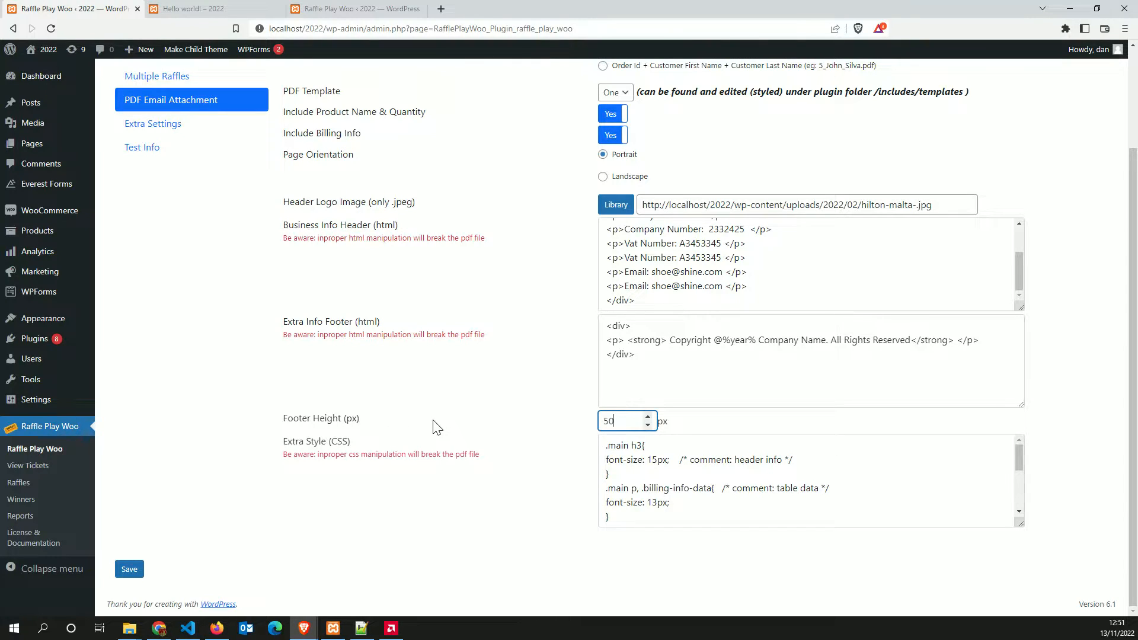
{"action": "left_click", "coordinate": [840, 474]}
{"action": "scroll", "coordinate": [772, 475], "scroll_direction": "down", "scroll_amount": 3}
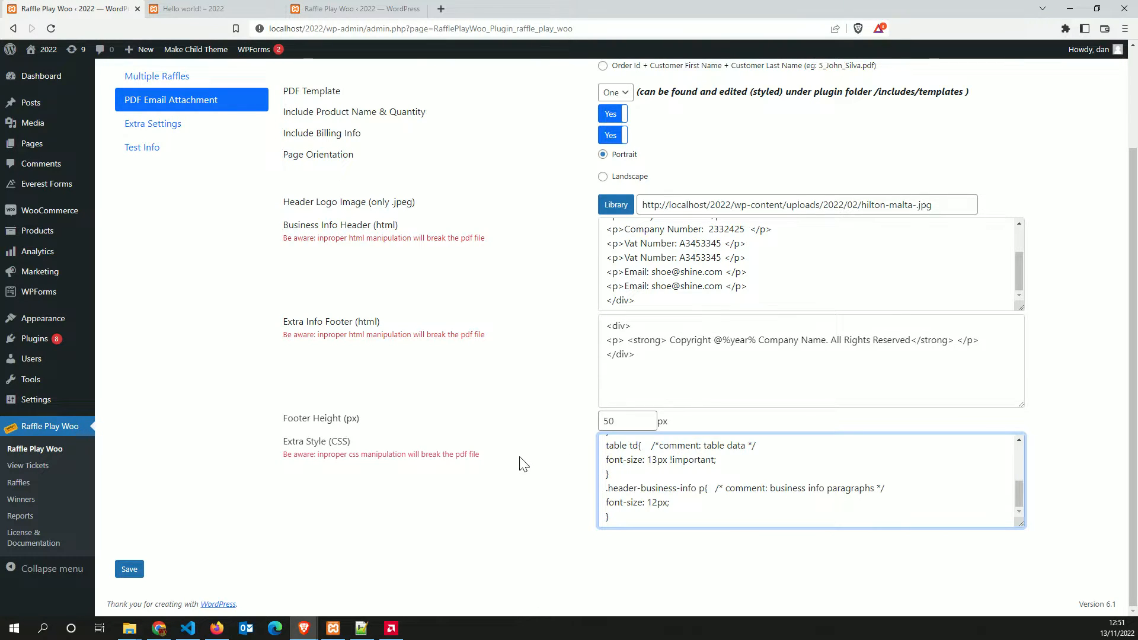
{"action": "scroll", "coordinate": [520, 459], "scroll_direction": "up", "scroll_amount": 2}
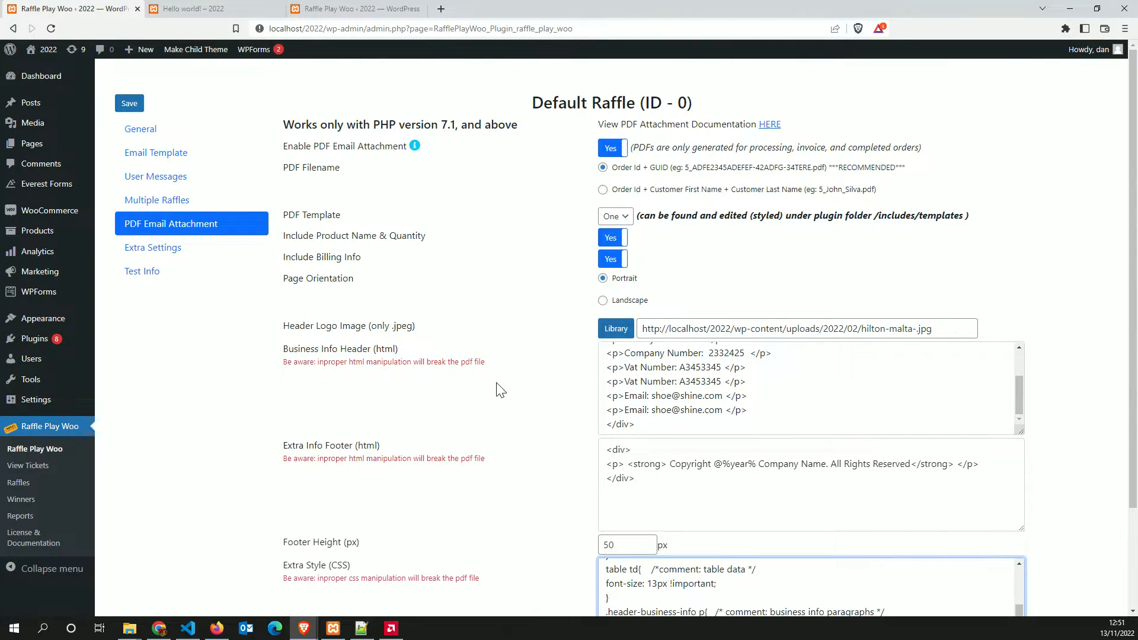
{"action": "scroll", "coordinate": [499, 391], "scroll_direction": "down", "scroll_amount": 2}
{"action": "scroll", "coordinate": [497, 395], "scroll_direction": "up", "scroll_amount": 2}
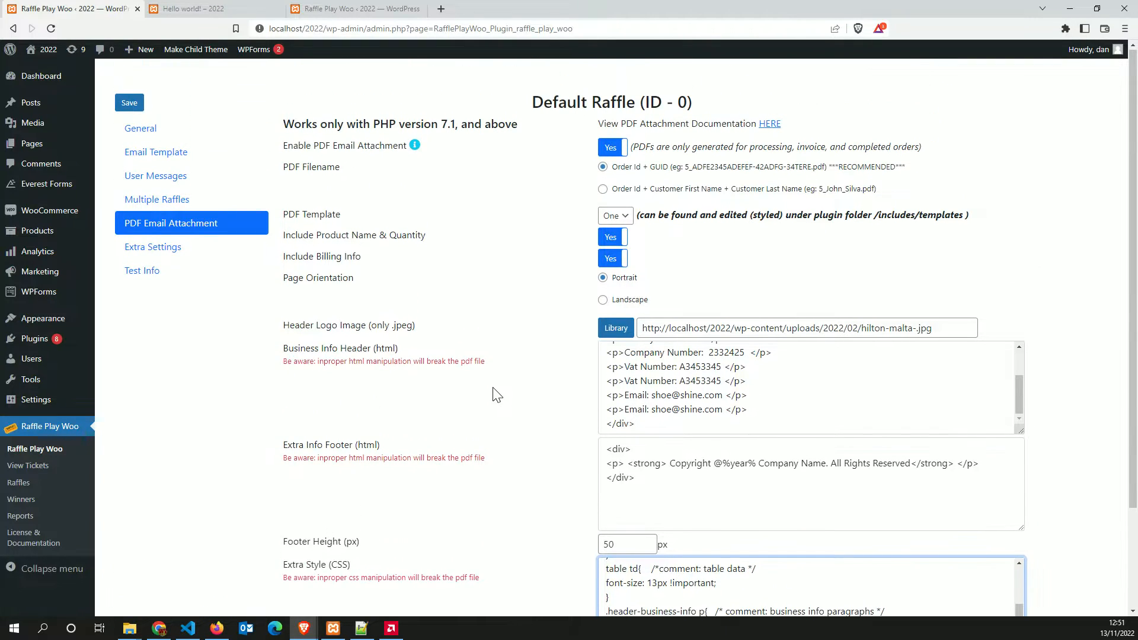
Delete the duplicate Email and Vat Number lines and save the PDF attachment settings
{"action": "left_click_drag", "start_coordinate": [764, 412], "coordinate": [567, 416]}
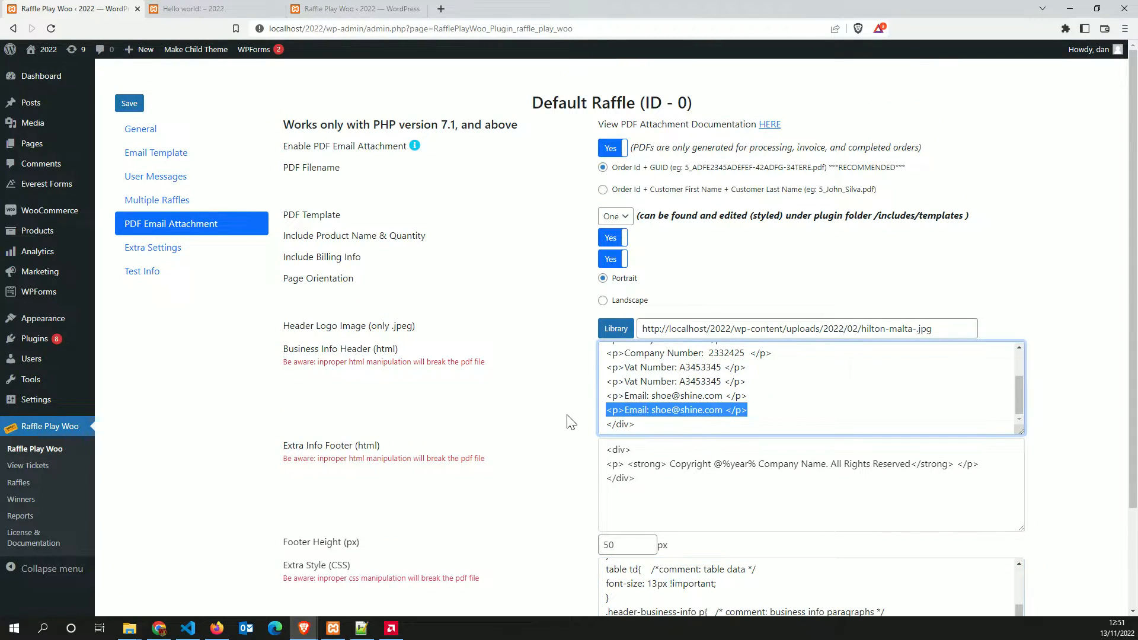
{"action": "key", "text": "BackSpace"}
{"action": "key", "text": "BackSpace"}
{"action": "left_click_drag", "start_coordinate": [754, 394], "coordinate": [573, 405]}
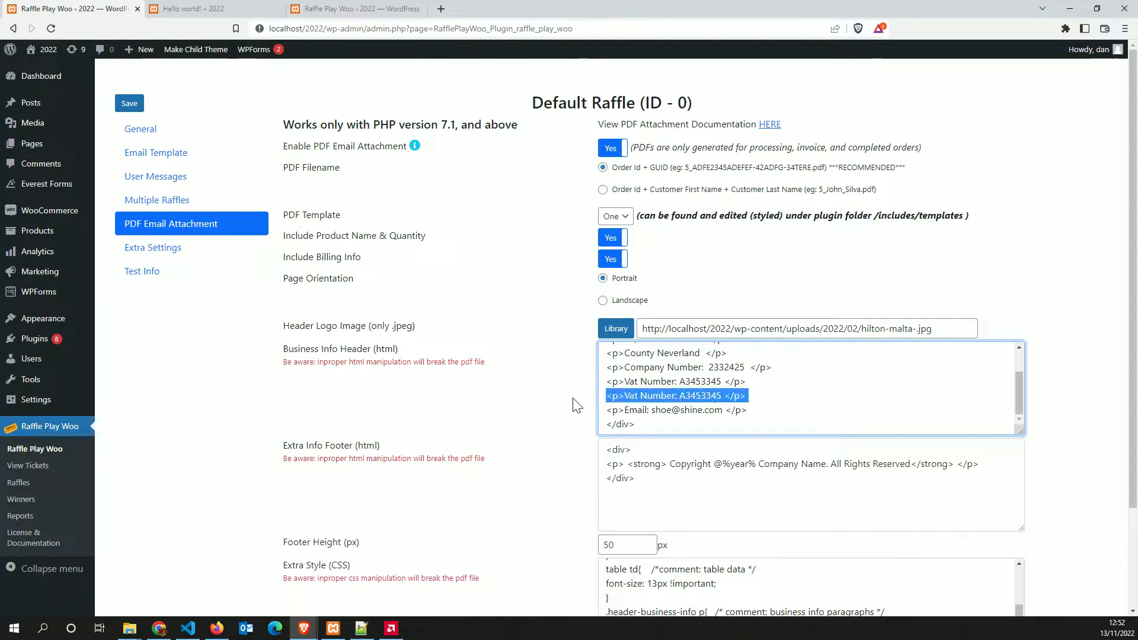
{"action": "key", "text": "BackSpace"}
{"action": "scroll", "coordinate": [437, 385], "scroll_direction": "down", "scroll_amount": 2}
{"action": "left_click", "coordinate": [129, 574]}
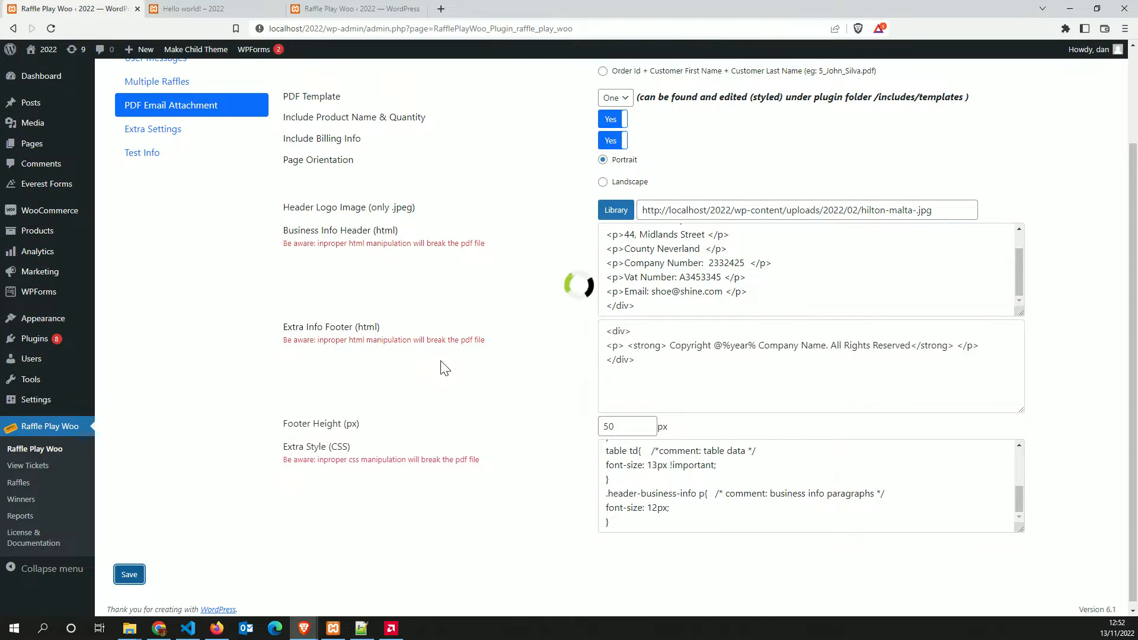
{"action": "scroll", "coordinate": [445, 374], "scroll_direction": "up", "scroll_amount": 2}
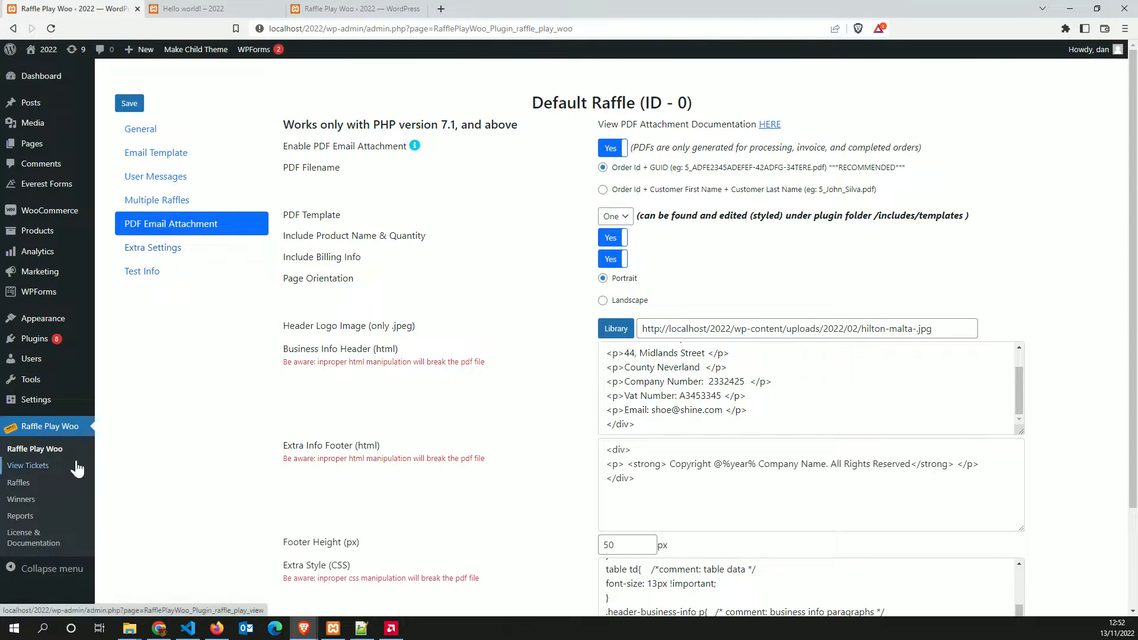
In the Win Iphone ticket list, open order 315's details showing tickets T-1 to T-5
{"action": "left_click", "coordinate": [27, 469]}
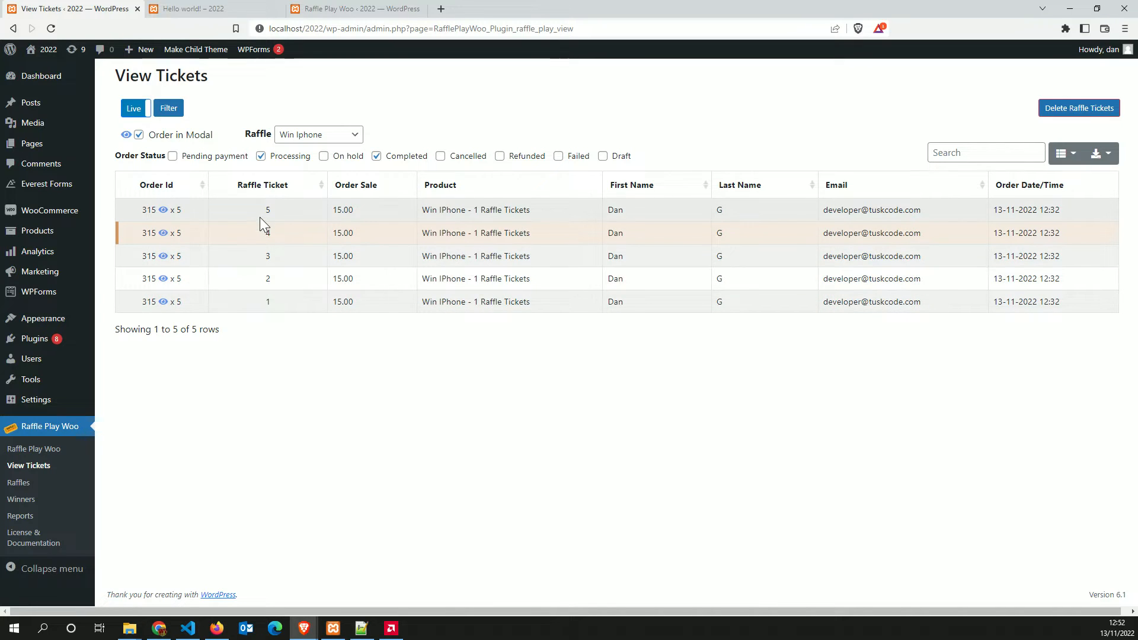
{"action": "left_click", "coordinate": [260, 214]}
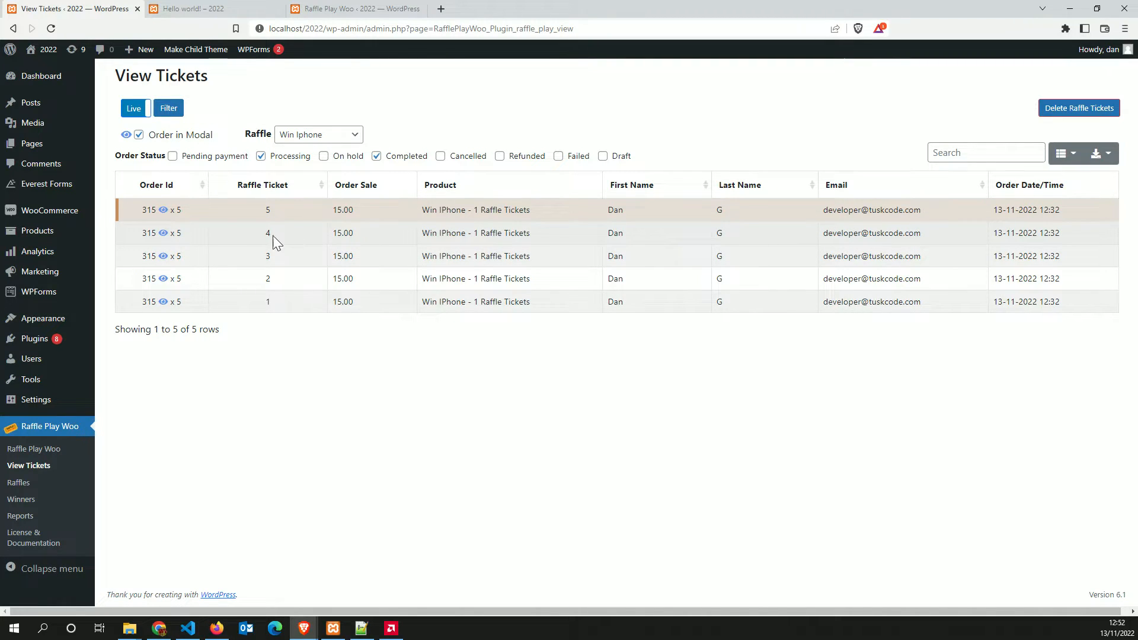
{"action": "left_click", "coordinate": [240, 242]}
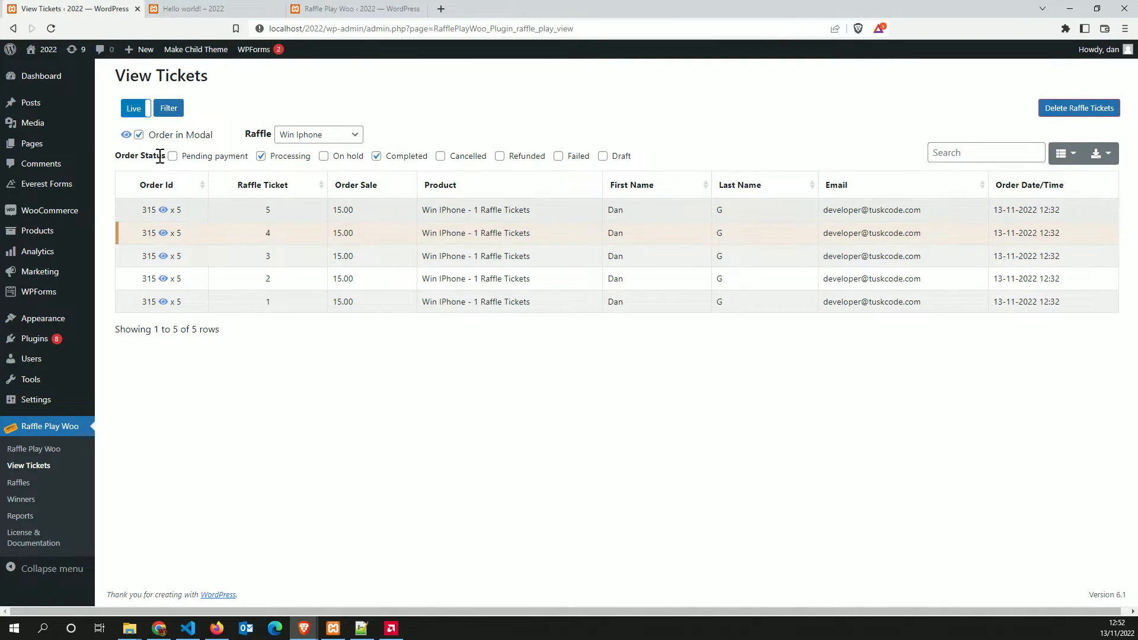
{"action": "left_click", "coordinate": [163, 211]}
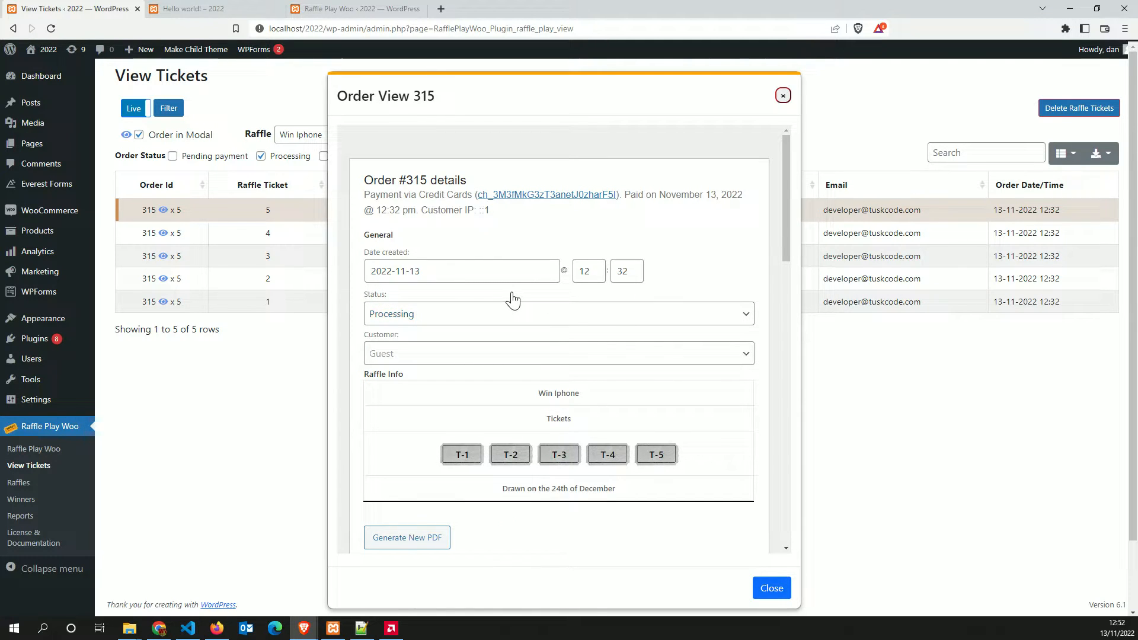
Generate a fresh PDF for order 315 and view the invoice in a new tab
{"action": "scroll", "coordinate": [513, 300], "scroll_direction": "down", "scroll_amount": 2}
{"action": "scroll", "coordinate": [511, 297], "scroll_direction": "up", "scroll_amount": 2}
{"action": "scroll", "coordinate": [510, 297], "scroll_direction": "down", "scroll_amount": 2}
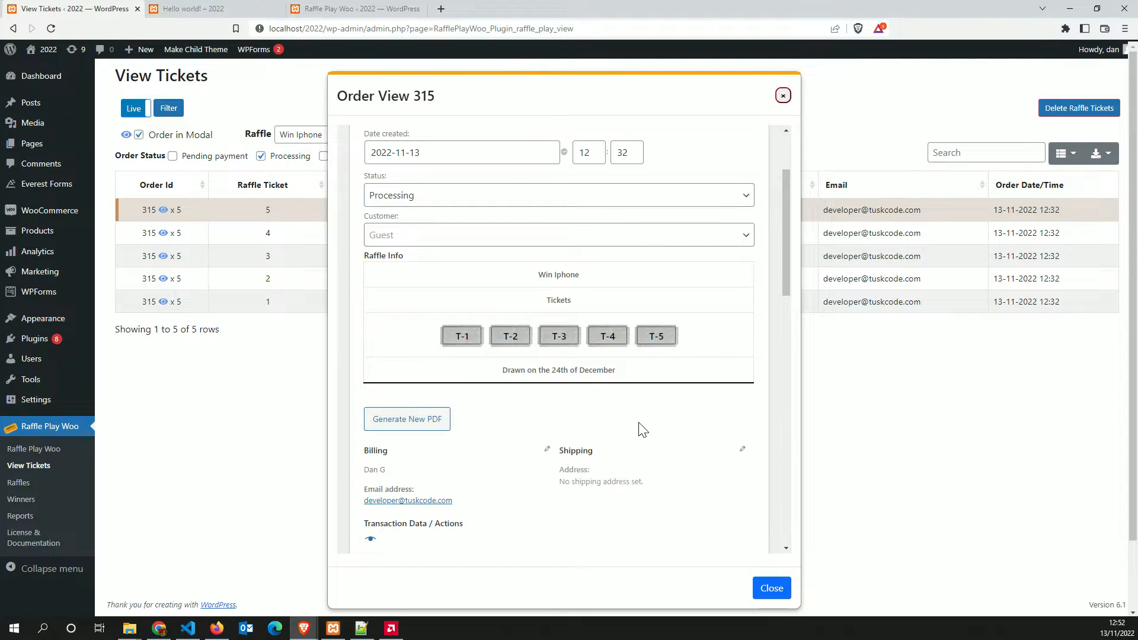
{"action": "left_click", "coordinate": [408, 426]}
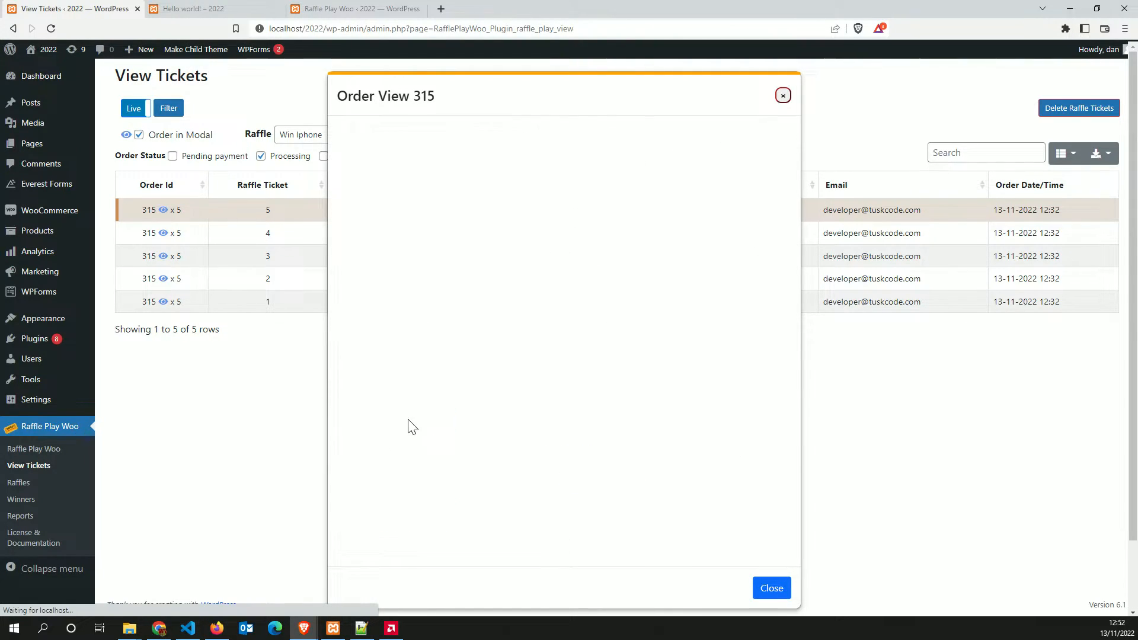
{"action": "scroll", "coordinate": [474, 404], "scroll_direction": "down", "scroll_amount": 4}
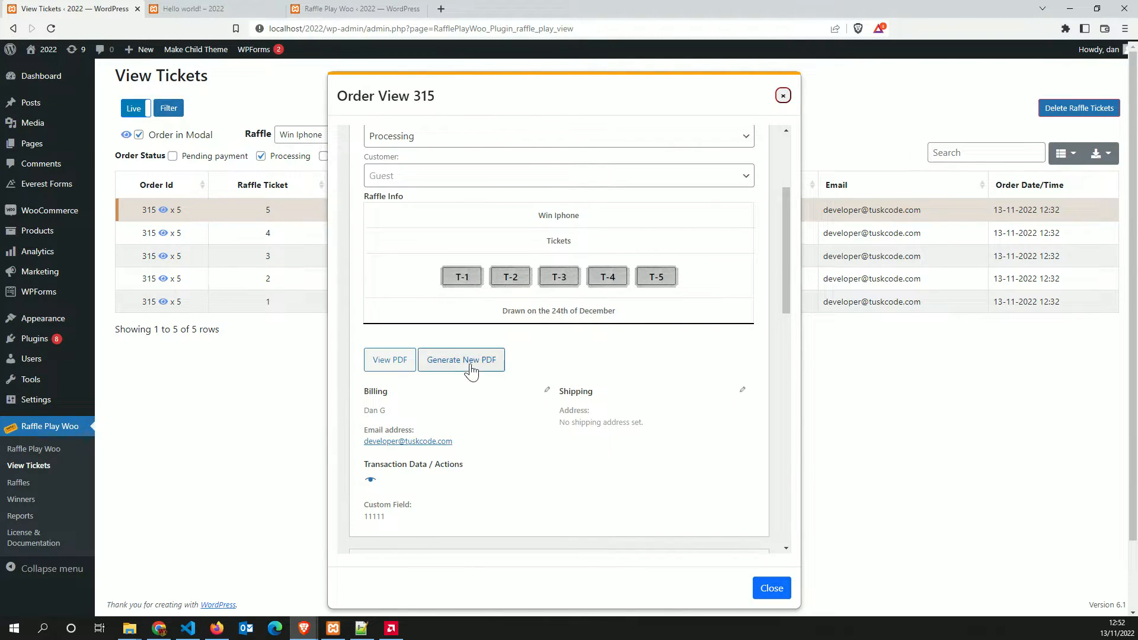
{"action": "left_click", "coordinate": [379, 366]}
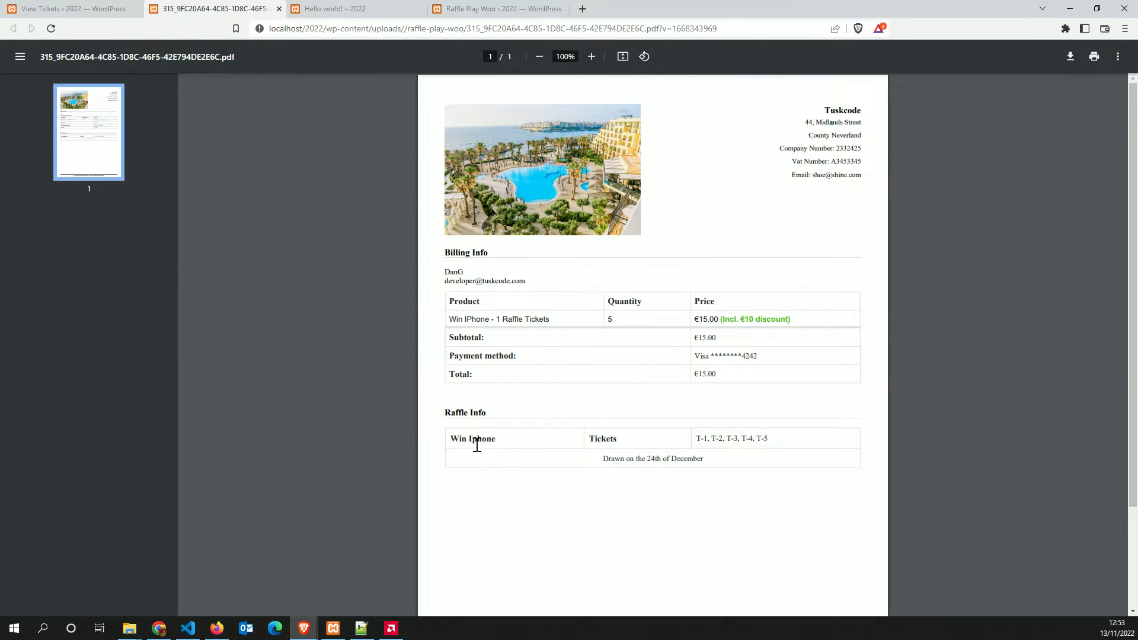
{"action": "mouse_move", "coordinate": [449, 419]}
{"action": "left_mouse_down"}
{"action": "mouse_move", "coordinate": [666, 464]}
{"action": "mouse_move", "coordinate": [753, 465]}
{"action": "left_mouse_up"}
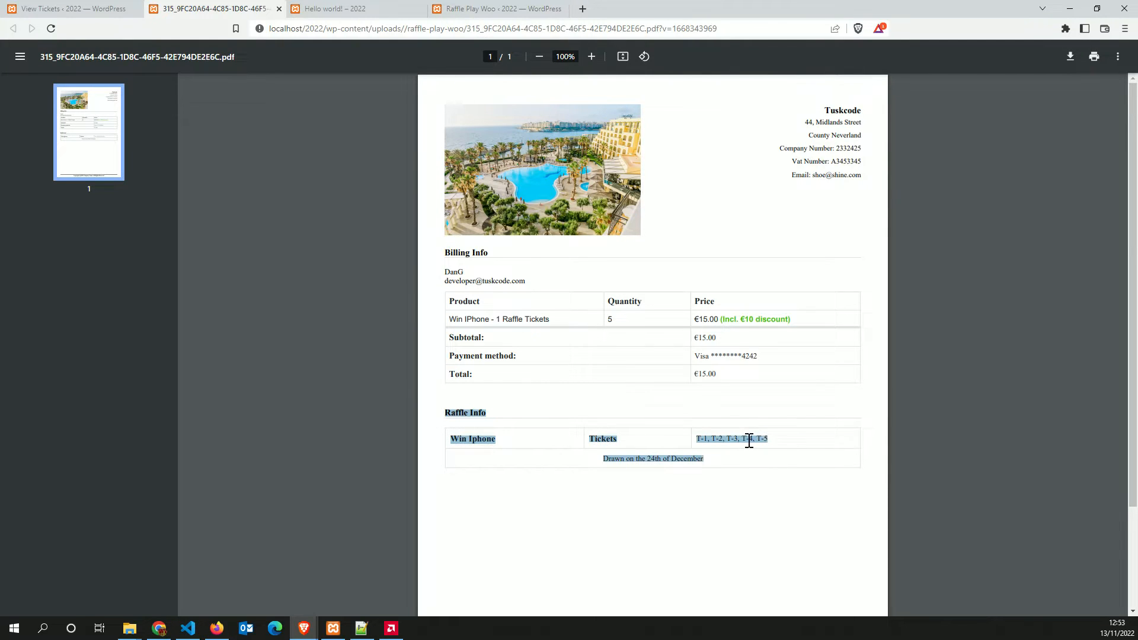
{"action": "left_click", "coordinate": [750, 441]}
{"action": "left_click_drag", "start_coordinate": [710, 441], "coordinate": [688, 442]}
{"action": "left_click", "coordinate": [732, 444]}
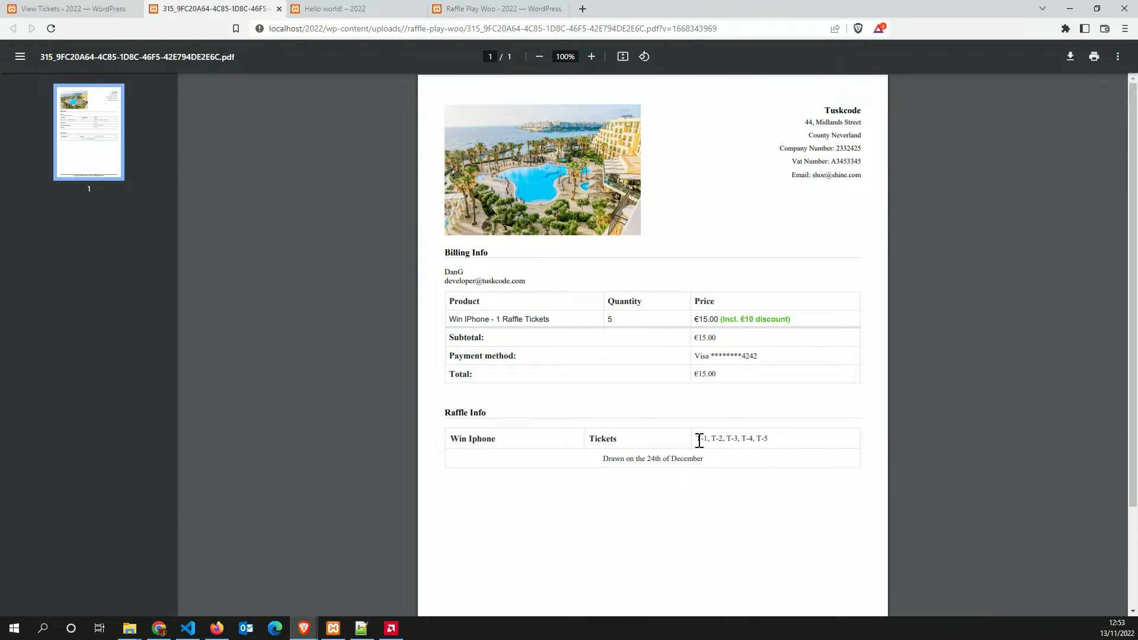
{"action": "left_click_drag", "start_coordinate": [698, 440], "coordinate": [772, 439]}
{"action": "left_click", "coordinate": [768, 439]}
{"action": "left_click", "coordinate": [742, 439]}
{"action": "left_click_drag", "start_coordinate": [700, 439], "coordinate": [758, 443]}
{"action": "left_click", "coordinate": [709, 440]}
{"action": "left_click_drag", "start_coordinate": [699, 441], "coordinate": [772, 442]}
{"action": "left_click", "coordinate": [750, 444]}
{"action": "left_click_drag", "start_coordinate": [700, 438], "coordinate": [768, 439]}
{"action": "left_click", "coordinate": [769, 446]}
Close the PDF tab and the order 315 view, then toggle the Processing filter off and on
{"action": "left_click", "coordinate": [278, 9]}
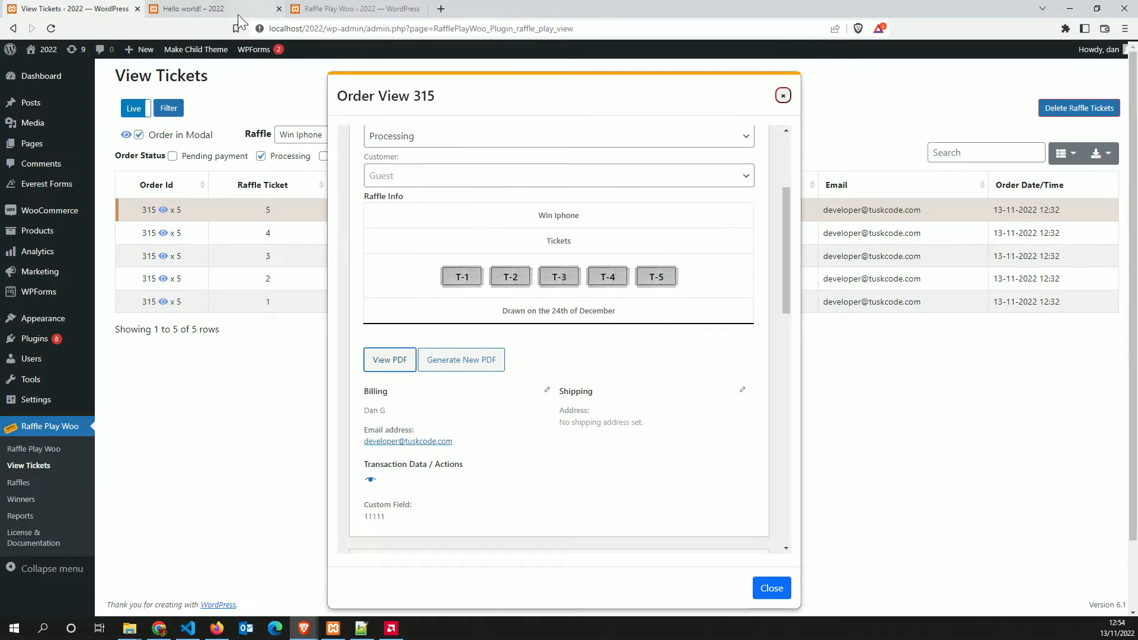
{"action": "left_click", "coordinate": [769, 588]}
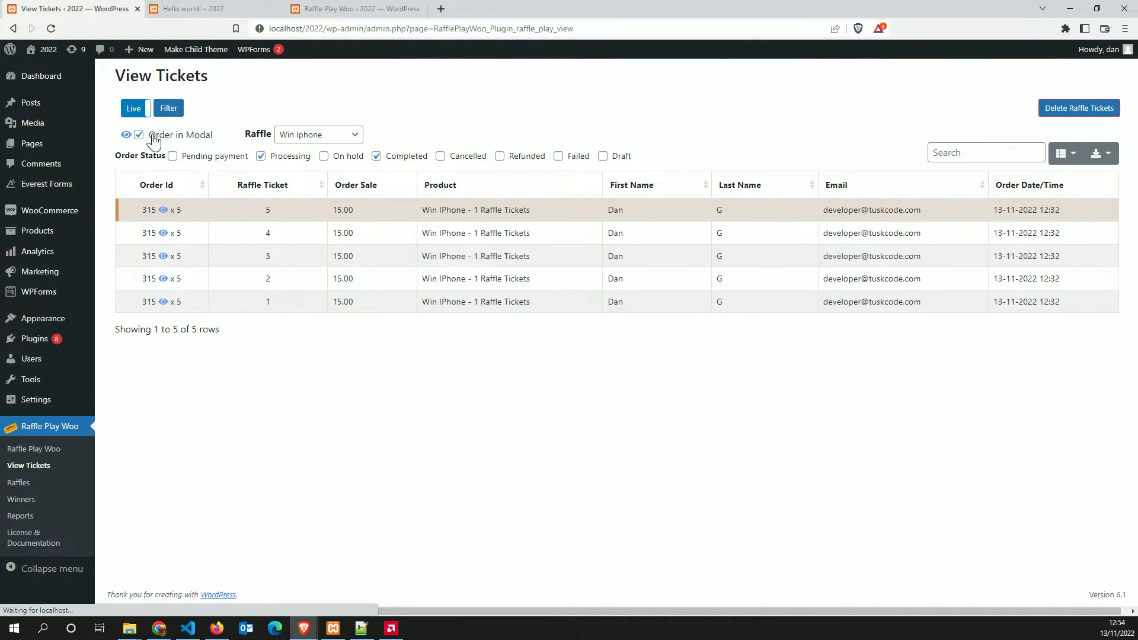
{"action": "left_click", "coordinate": [283, 161]}
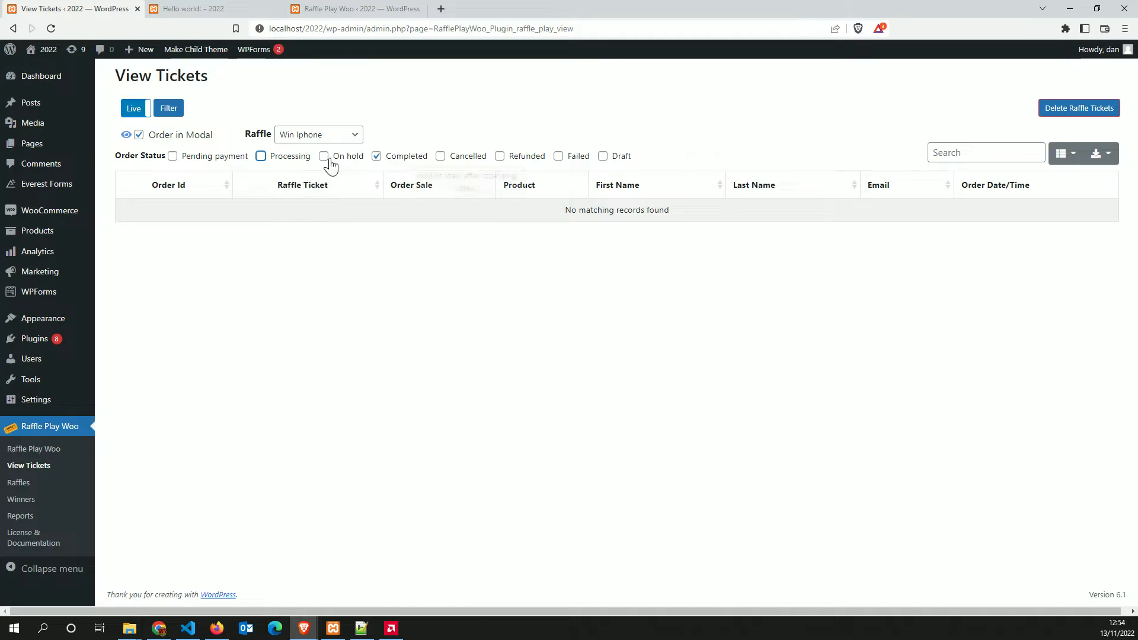
{"action": "left_click", "coordinate": [278, 156]}
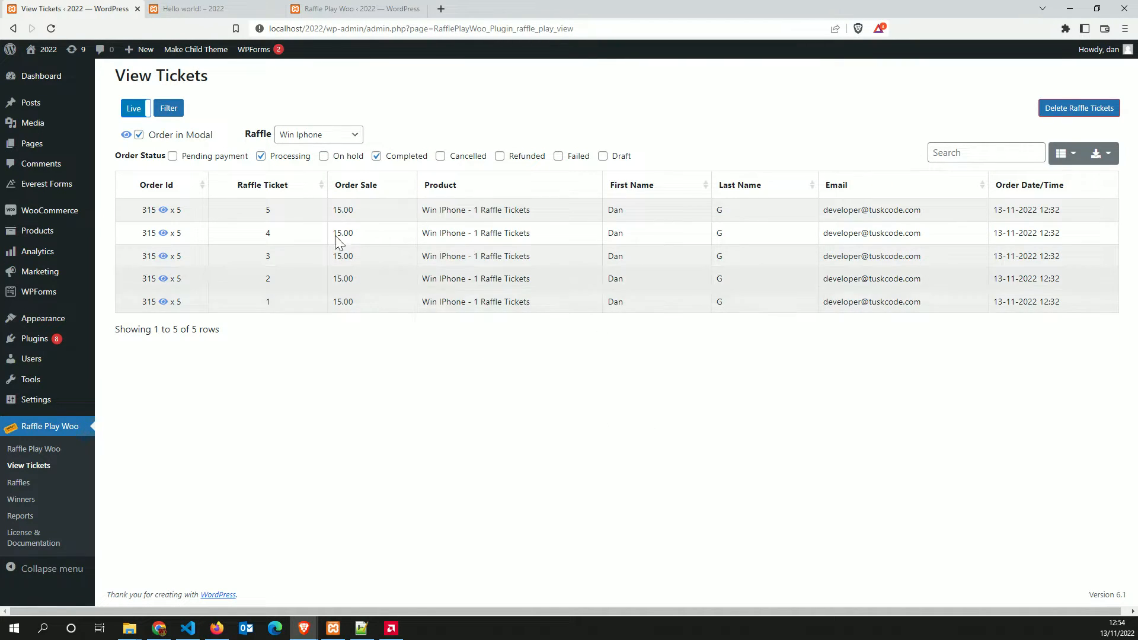
Open the date-range filter and cancel it without setting any dates
{"action": "left_click", "coordinate": [509, 197]}
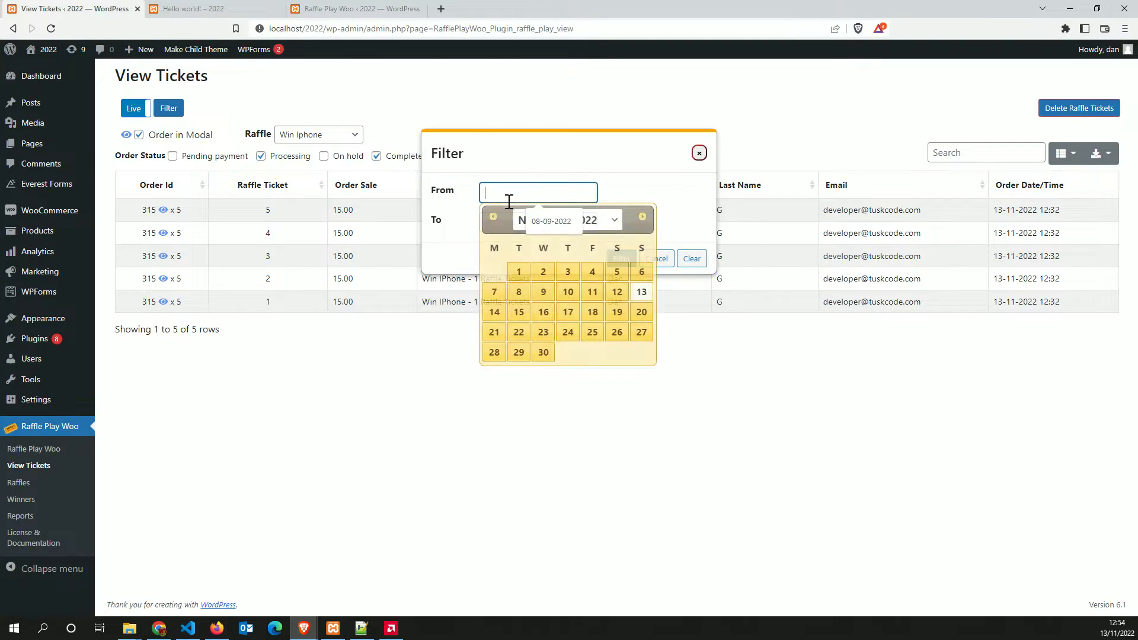
{"action": "left_click", "coordinate": [458, 194]}
{"action": "left_click", "coordinate": [504, 186]}
{"action": "left_click", "coordinate": [674, 286]}
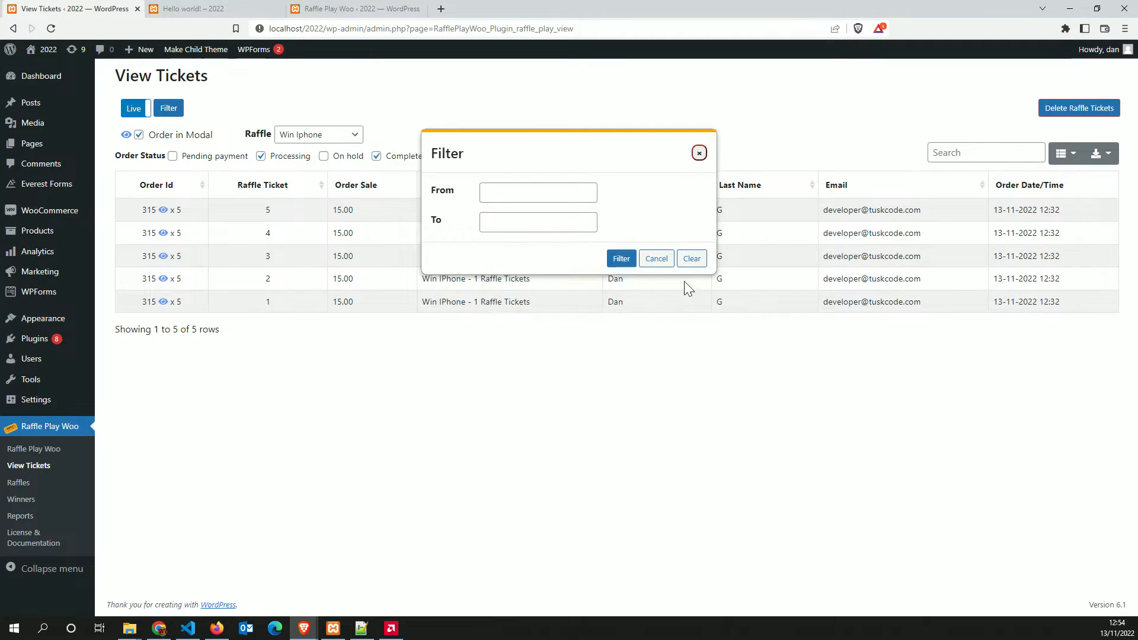
{"action": "left_click", "coordinate": [653, 259]}
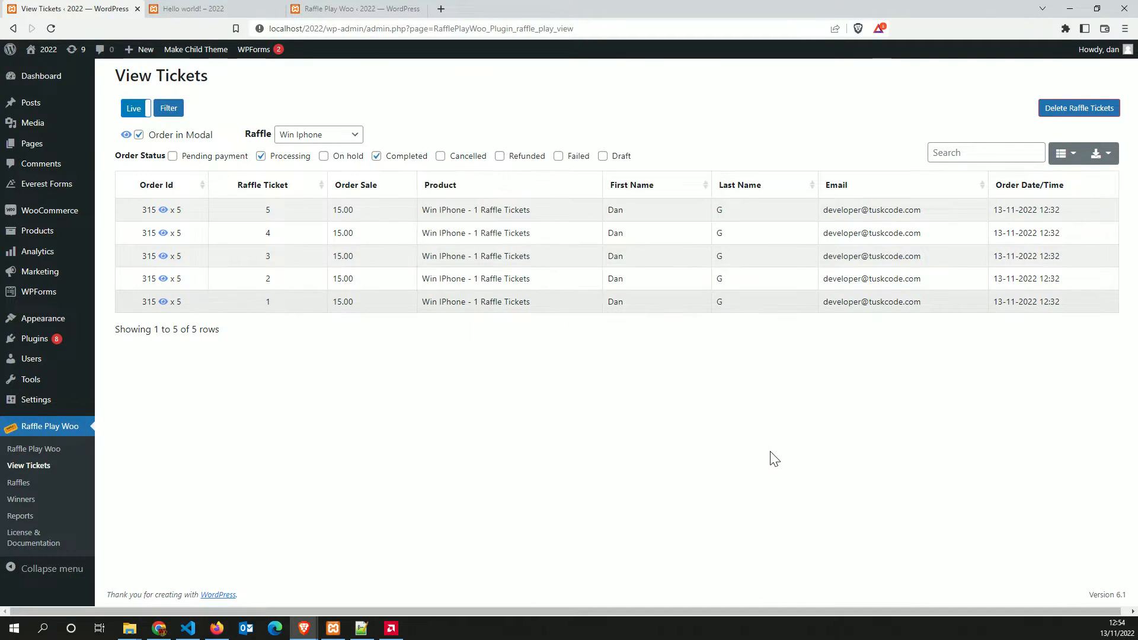
Decline deleting the Win Iphone raffle tickets and show the table's column list
{"action": "left_click", "coordinate": [1079, 108]}
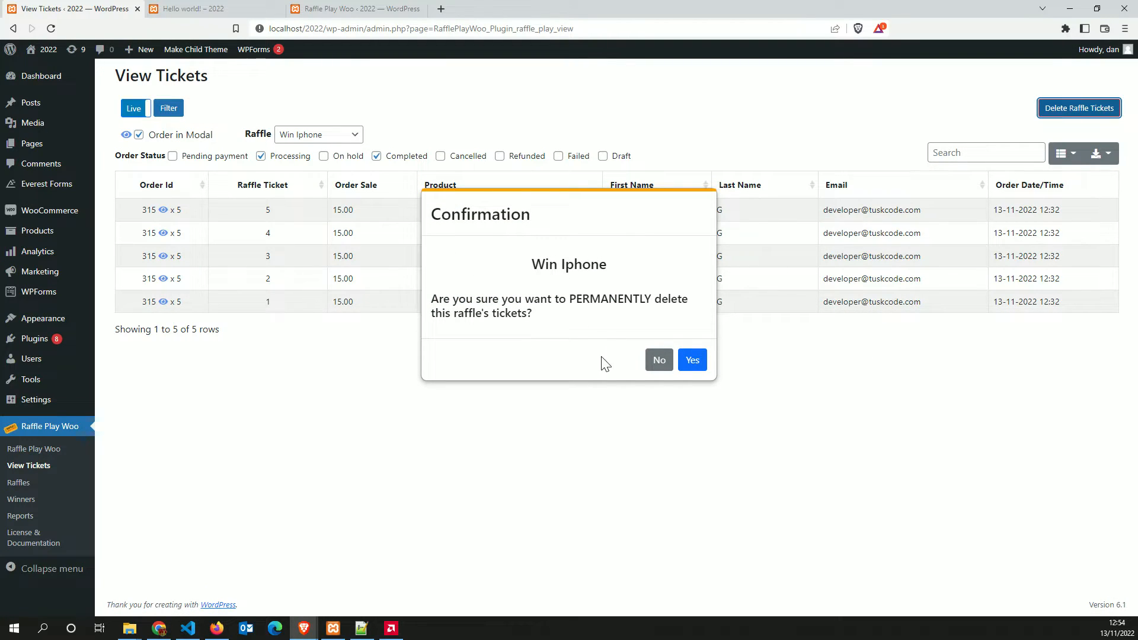
{"action": "left_click", "coordinate": [657, 361]}
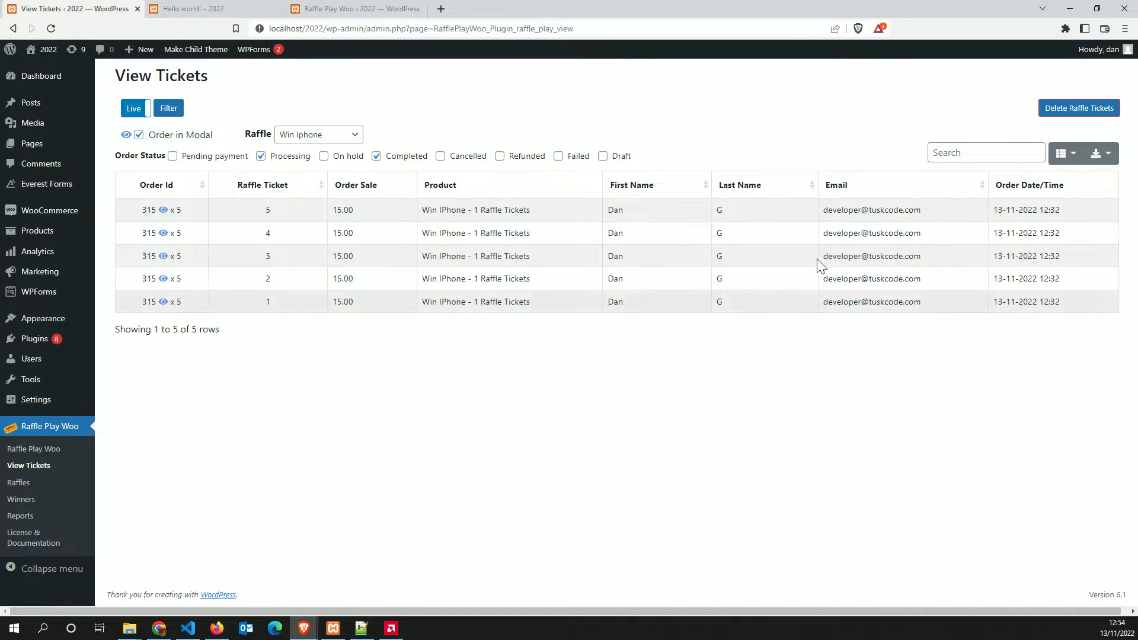
{"action": "left_click", "coordinate": [1061, 154]}
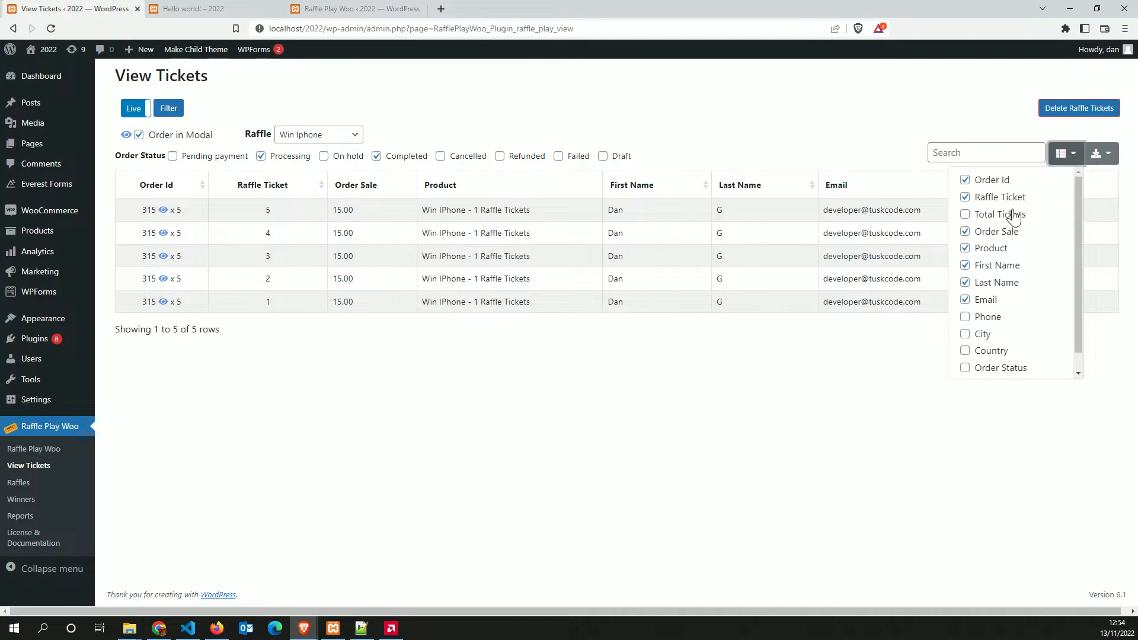
Add the Country, Phone, City and Order Status columns to the tickets table
{"action": "left_click", "coordinate": [984, 351]}
{"action": "left_click", "coordinate": [981, 332]}
{"action": "left_click", "coordinate": [983, 317]}
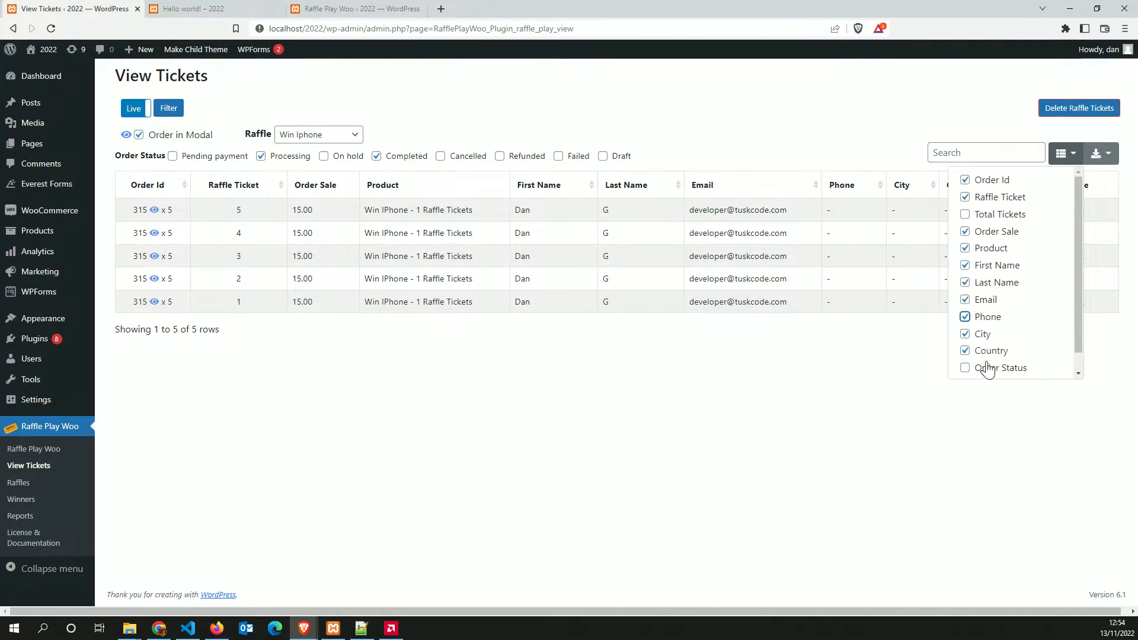
{"action": "left_click", "coordinate": [985, 367]}
{"action": "left_click", "coordinate": [965, 395]}
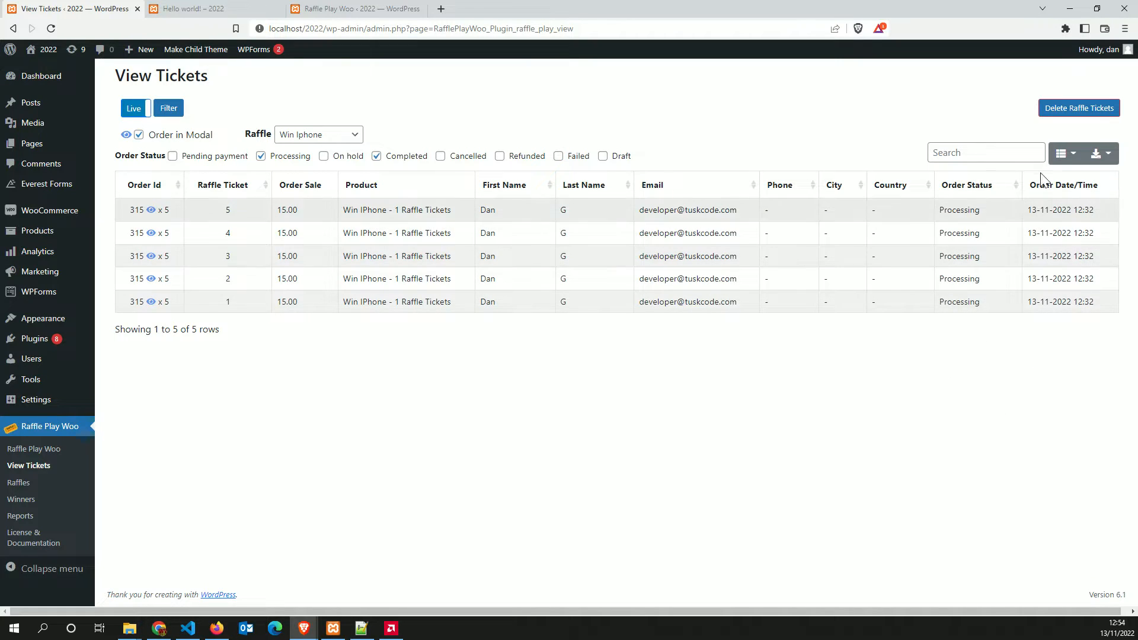
{"action": "left_click", "coordinate": [1063, 154]}
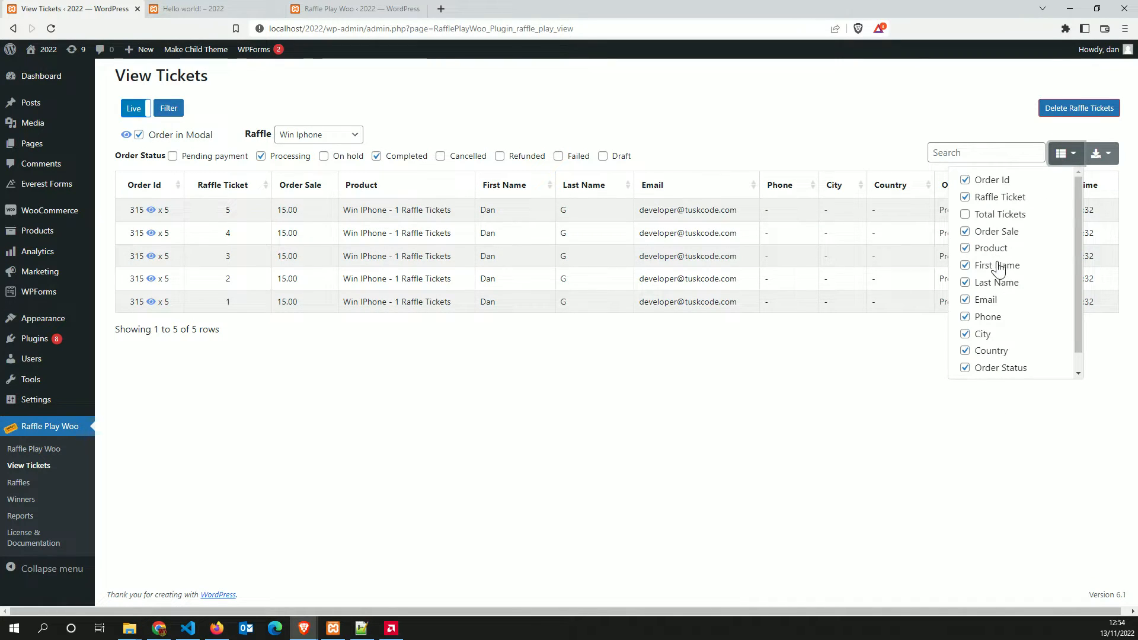
{"action": "left_click", "coordinate": [820, 363]}
Preview the export formats, sort by Raffle Ticket and First Name, then go to Raffles
{"action": "left_click", "coordinate": [1102, 153]}
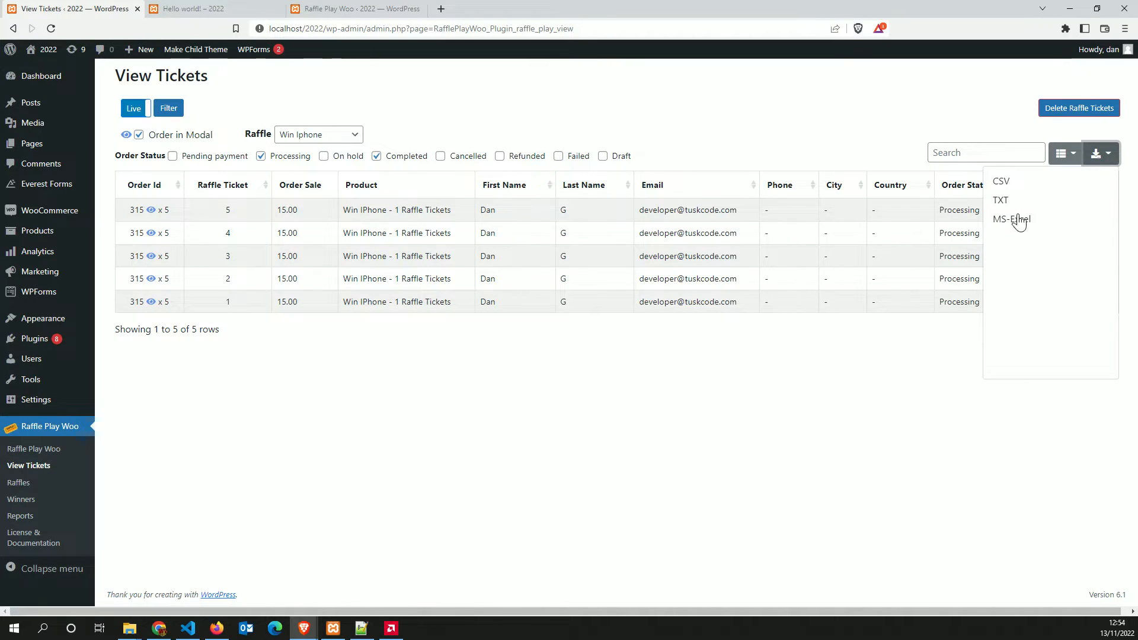
{"action": "left_click", "coordinate": [896, 380]}
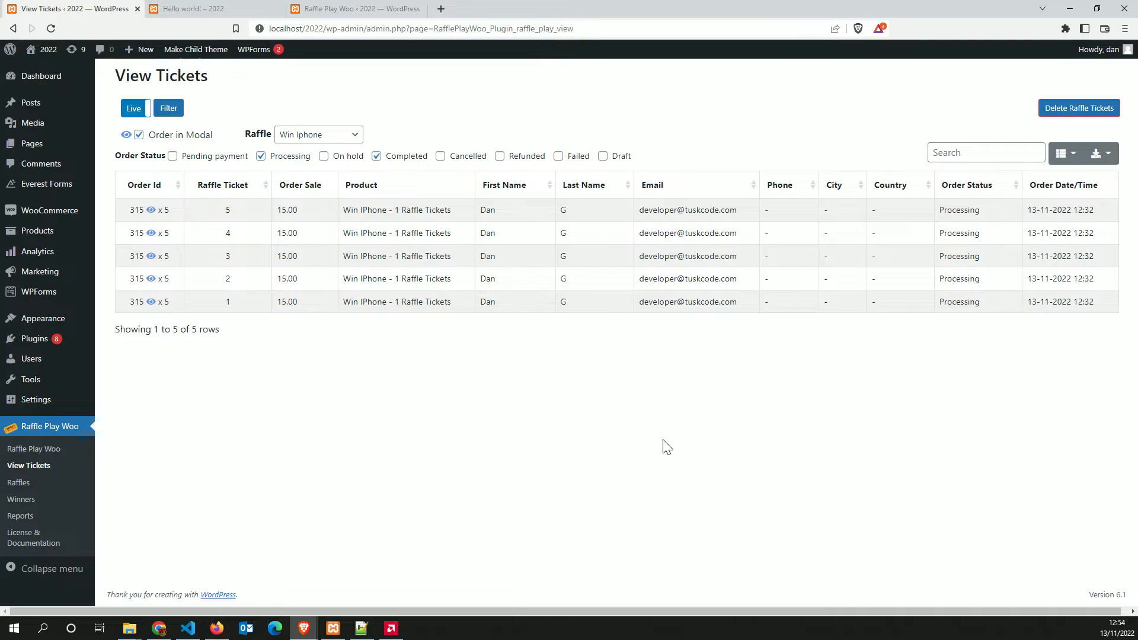
{"action": "left_click", "coordinate": [1103, 154]}
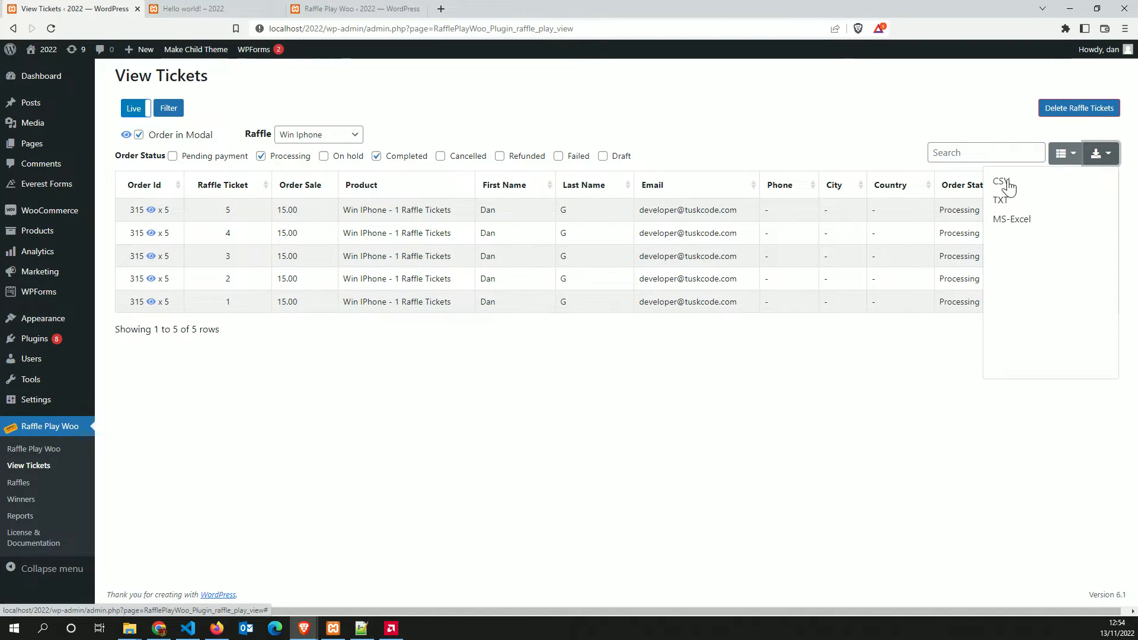
{"action": "left_click", "coordinate": [715, 421]}
{"action": "left_click_drag", "start_coordinate": [288, 182], "coordinate": [343, 190]}
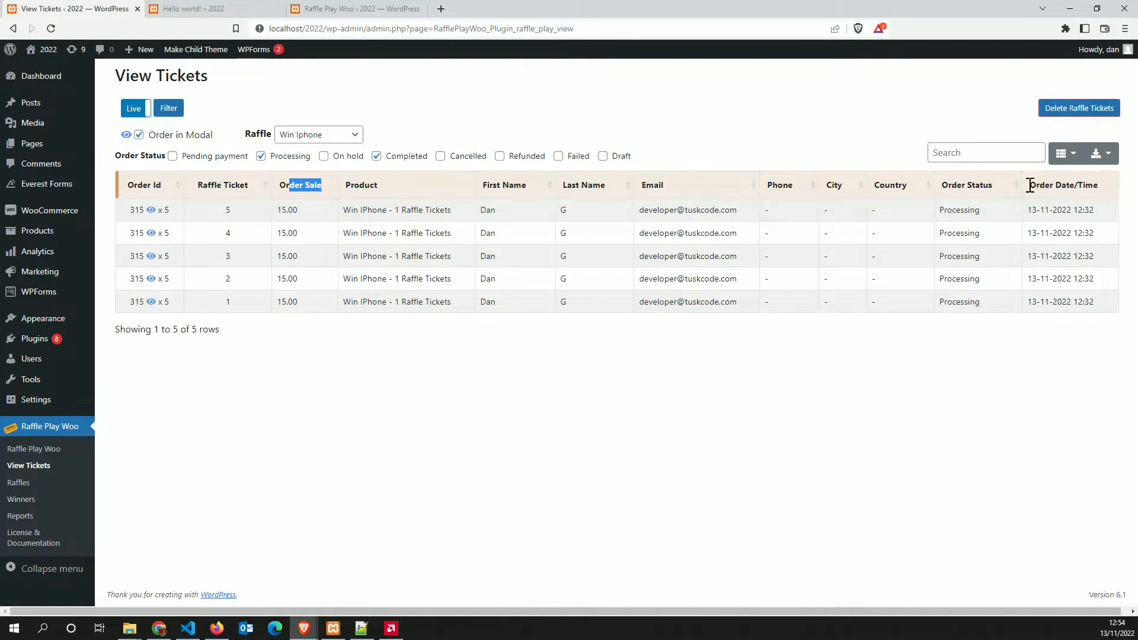
{"action": "left_click", "coordinate": [967, 193]}
{"action": "left_click", "coordinate": [258, 193]}
{"action": "left_click", "coordinate": [546, 188]}
{"action": "left_click", "coordinate": [21, 485]}
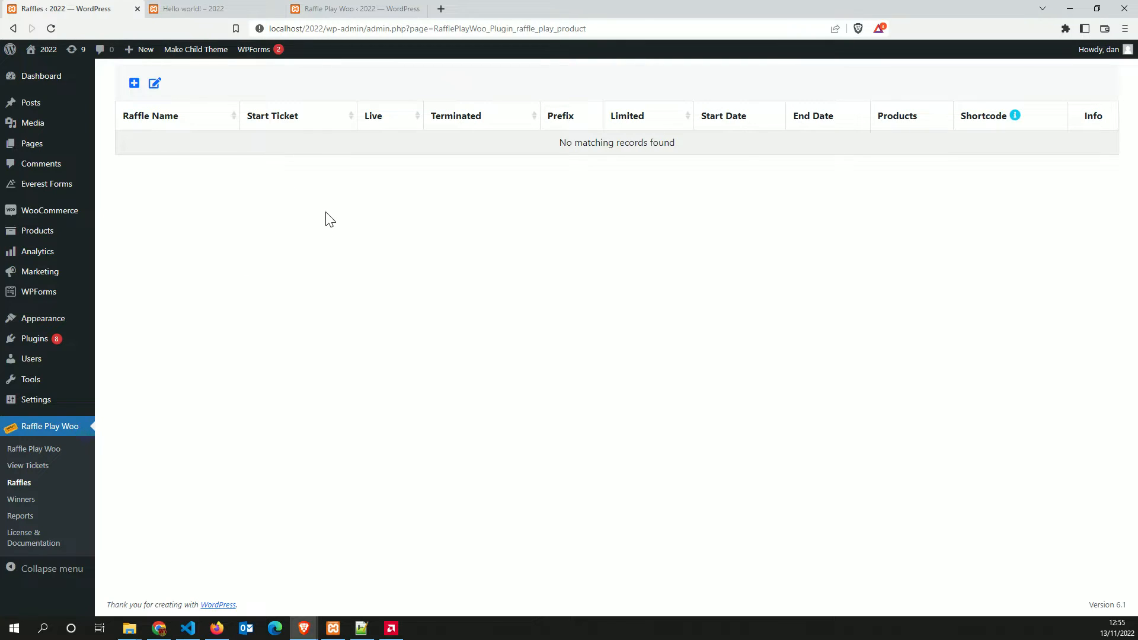
Start a new raffle named Win Samsung, edit its Start Ticket, and change the prefix to Tckt-
{"action": "left_click", "coordinate": [134, 83]}
{"action": "left_click", "coordinate": [565, 156]}
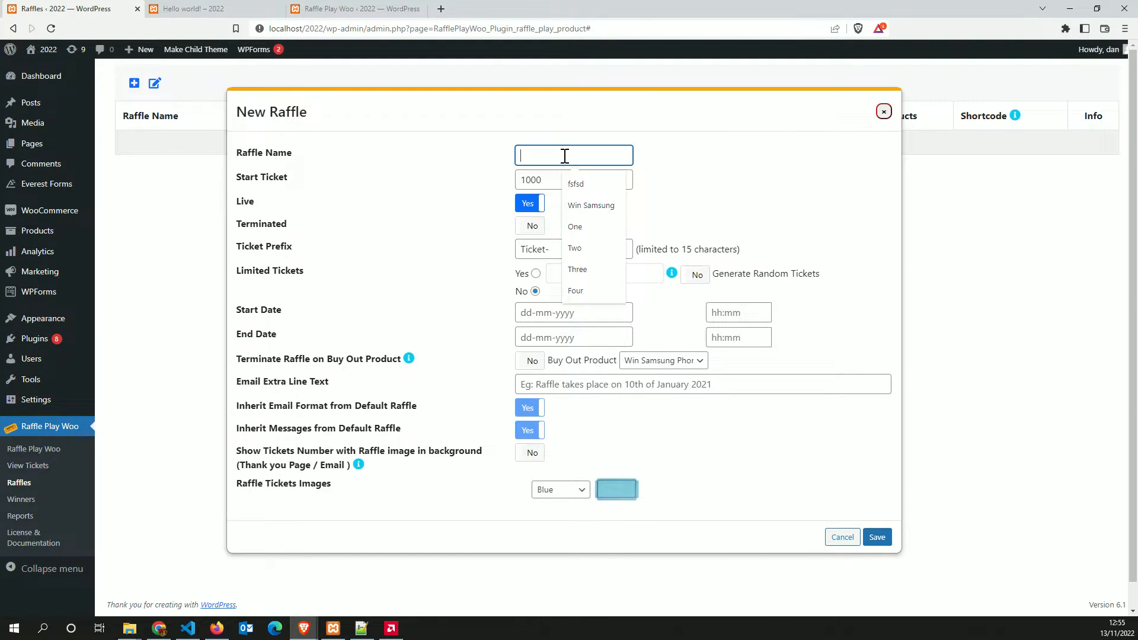
{"action": "key", "text": "Down"}
{"action": "key", "text": "Down"}
{"action": "key", "text": "Return"}
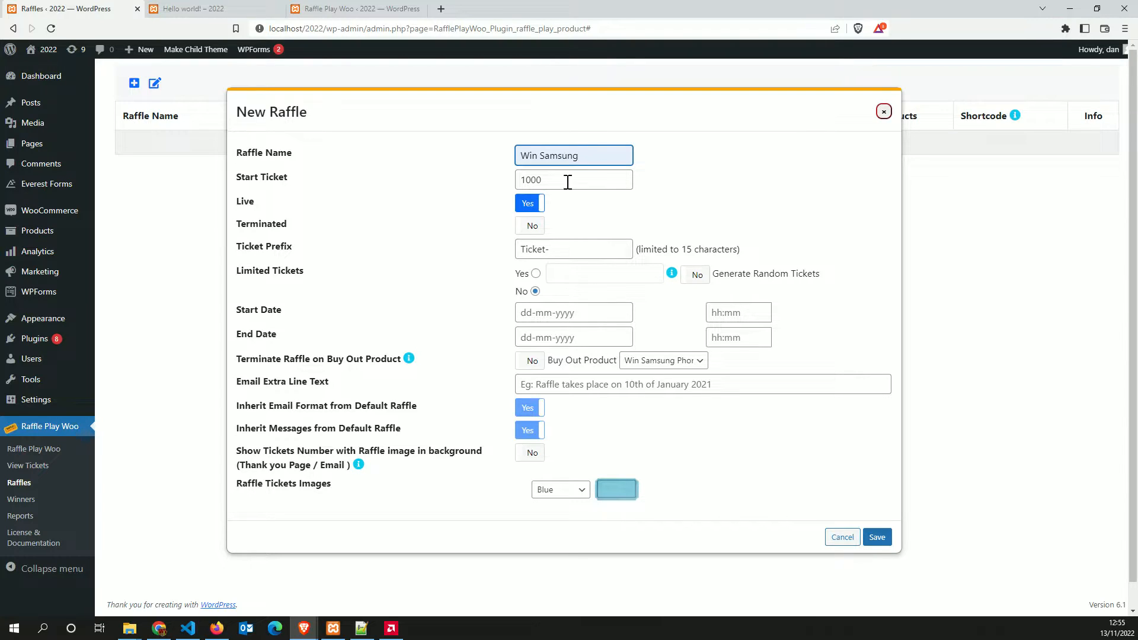
{"action": "key", "text": "Tab"}
{"action": "type", "text": "0"}
{"action": "left_click_drag", "start_coordinate": [403, 236], "coordinate": [460, 248]}
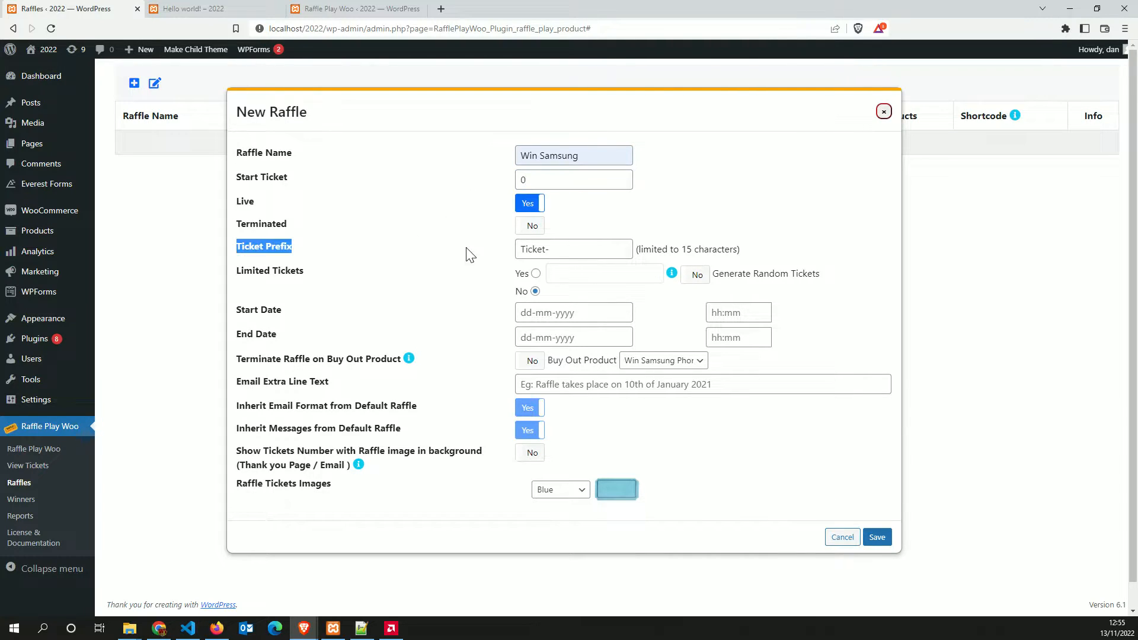
{"action": "left_click", "coordinate": [482, 234]}
{"action": "left_click_drag", "start_coordinate": [571, 251], "coordinate": [530, 251]}
{"action": "key", "text": "BackSpace"}
{"action": "type", "text": "ckt"}
{"action": "left_click", "coordinate": [421, 292]}
Limit it to 50 random tickets, show ticket numbers on purple images, and start 14-11-2022
{"action": "left_click", "coordinate": [536, 274]}
{"action": "left_click", "coordinate": [638, 274]}
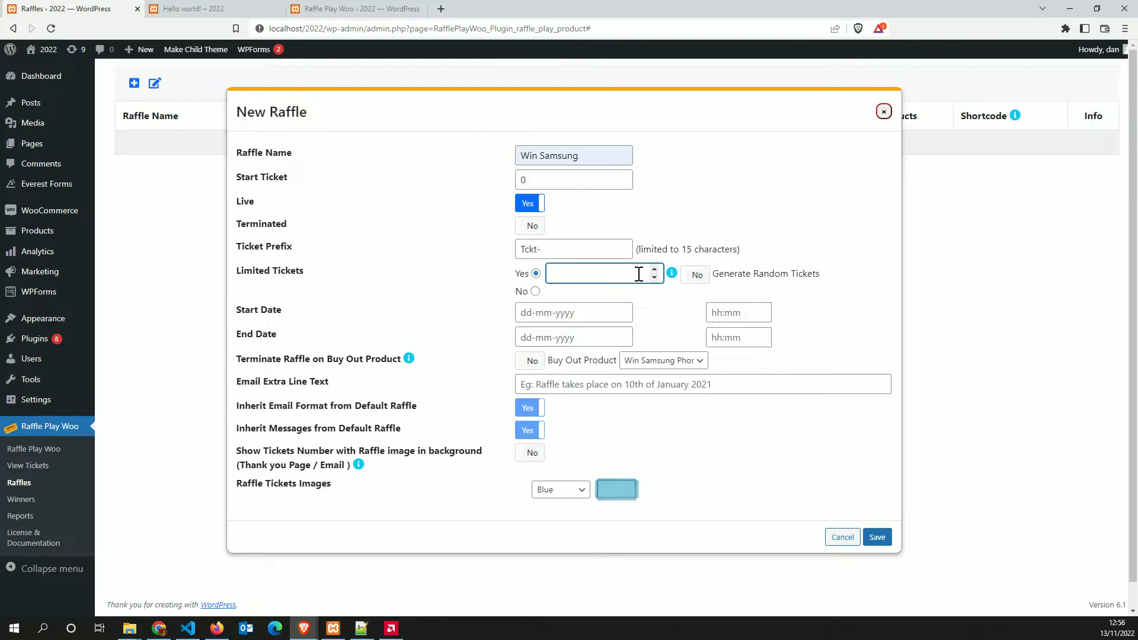
{"action": "type", "text": "50"}
{"action": "left_click", "coordinate": [695, 275]}
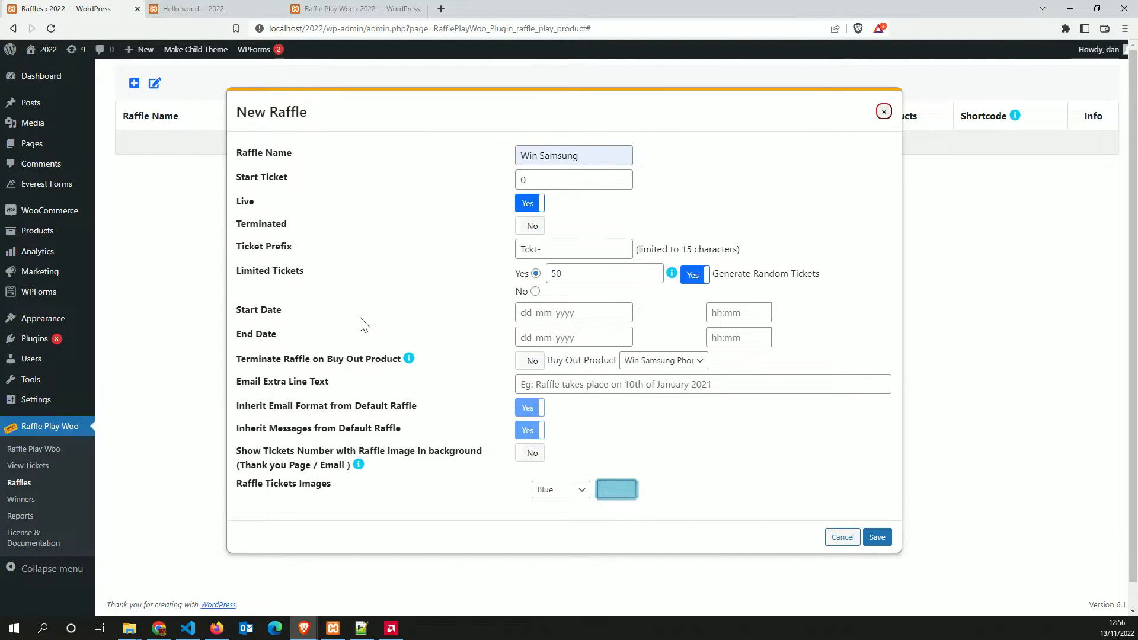
{"action": "scroll", "coordinate": [450, 339], "scroll_direction": "down", "scroll_amount": 1}
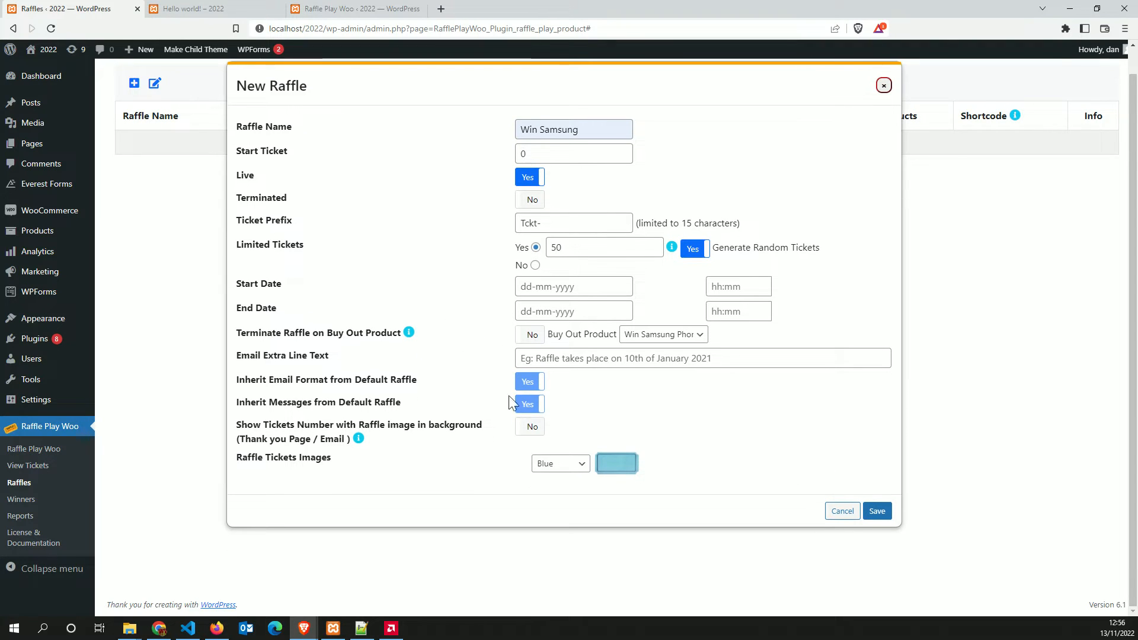
{"action": "left_click", "coordinate": [528, 427]}
{"action": "left_click", "coordinate": [560, 463]}
{"action": "left_click", "coordinate": [565, 539]}
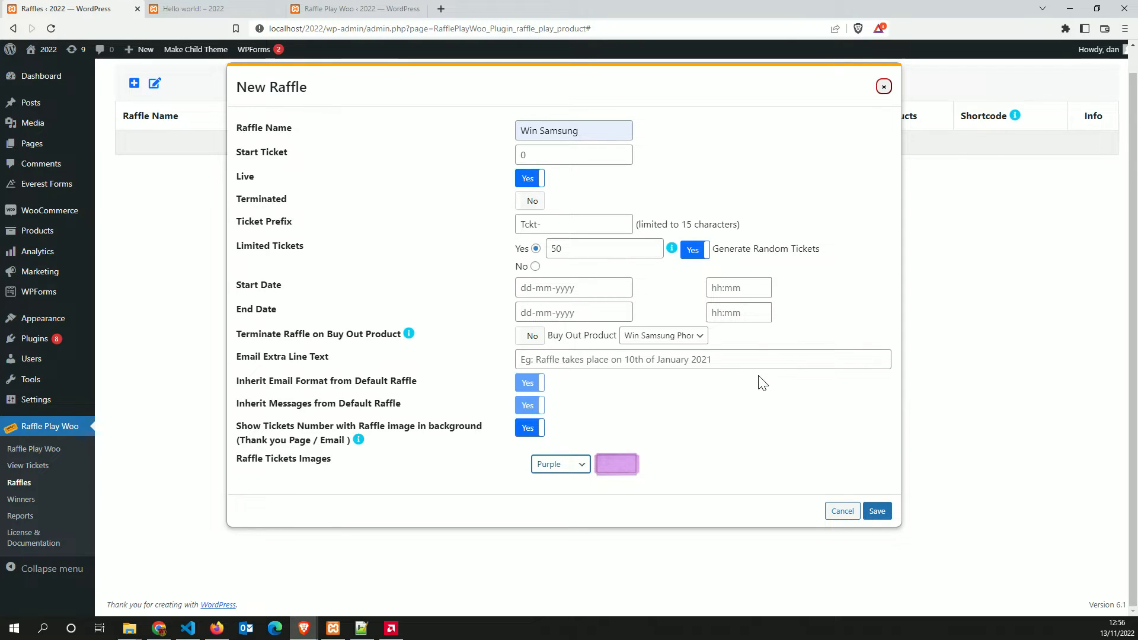
{"action": "left_click", "coordinate": [563, 289]}
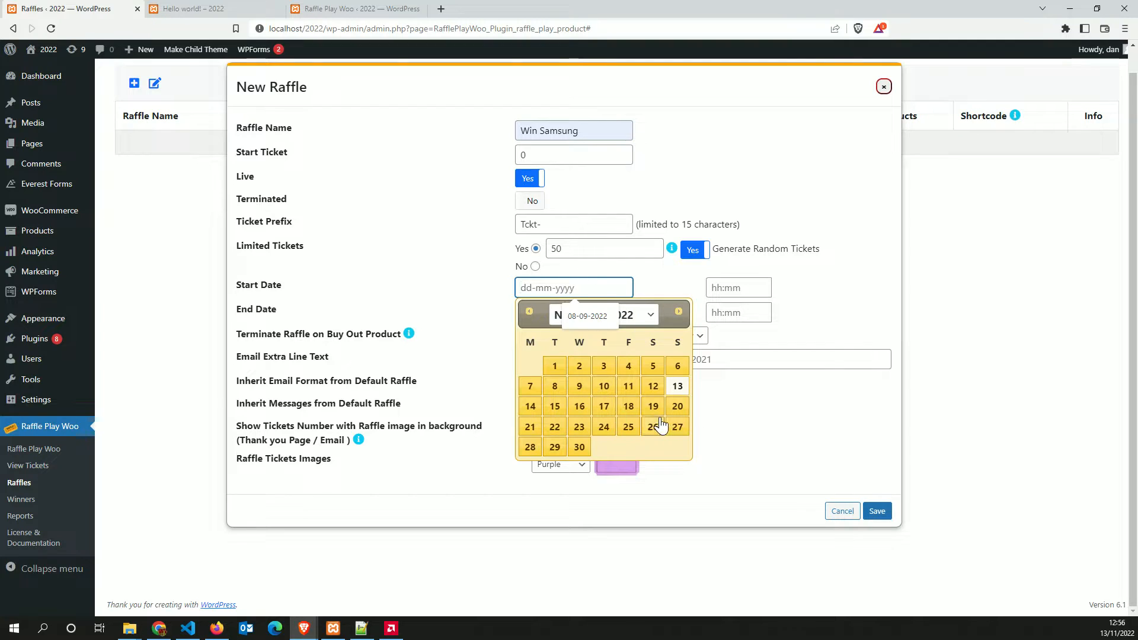
{"action": "left_click", "coordinate": [530, 406]}
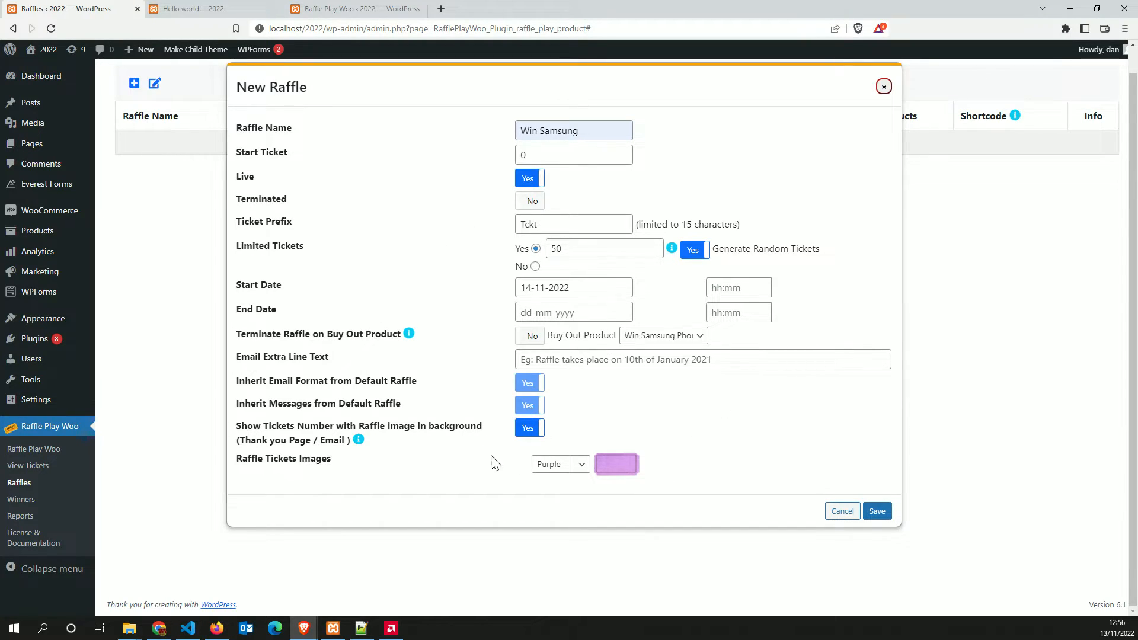
Set the Email Extra Line Text to 'Draw on December 2022, 20th'
{"action": "left_click_drag", "start_coordinate": [234, 384], "coordinate": [403, 397]}
{"action": "left_click", "coordinate": [497, 324]}
{"action": "left_click", "coordinate": [558, 356]}
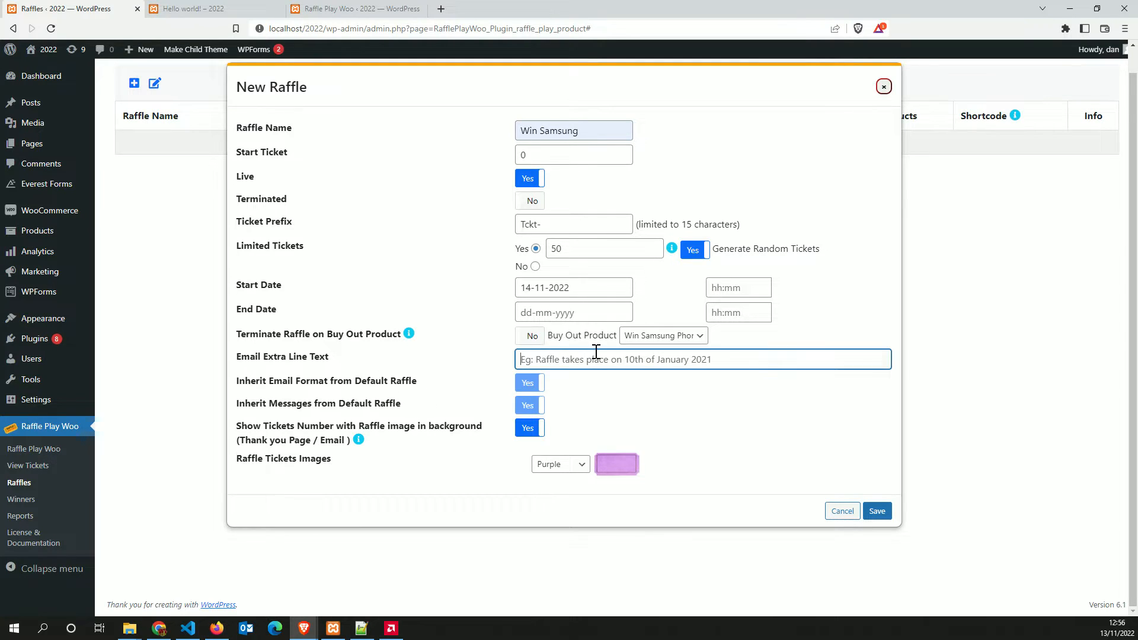
{"action": "left_click", "coordinate": [616, 388]}
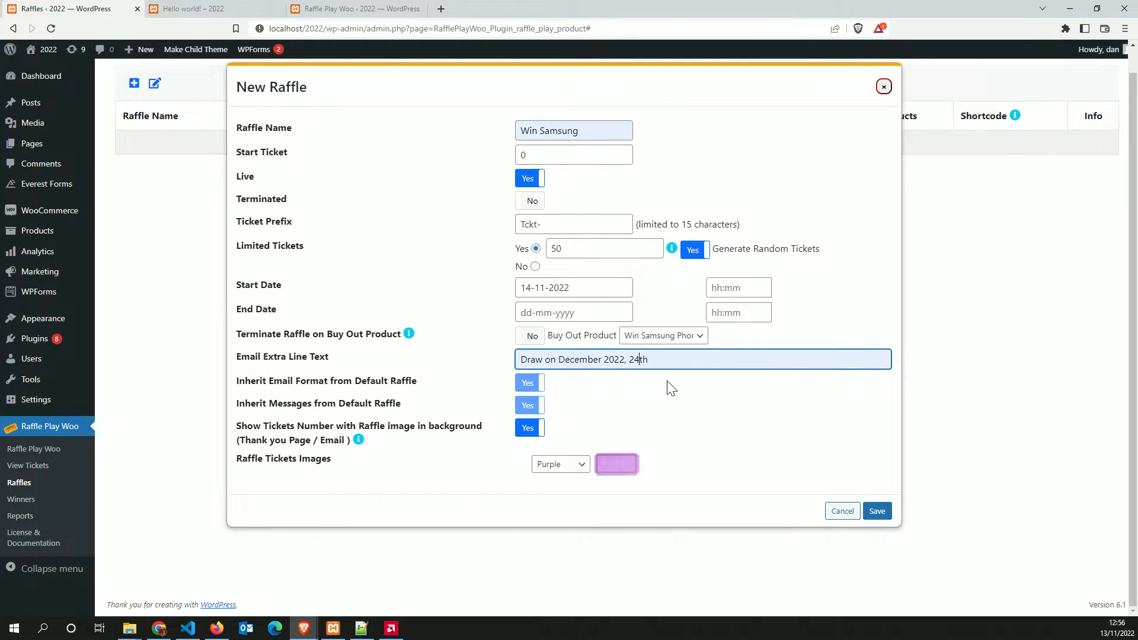
{"action": "key", "text": "BackSpace"}
{"action": "type", "text": "0"}
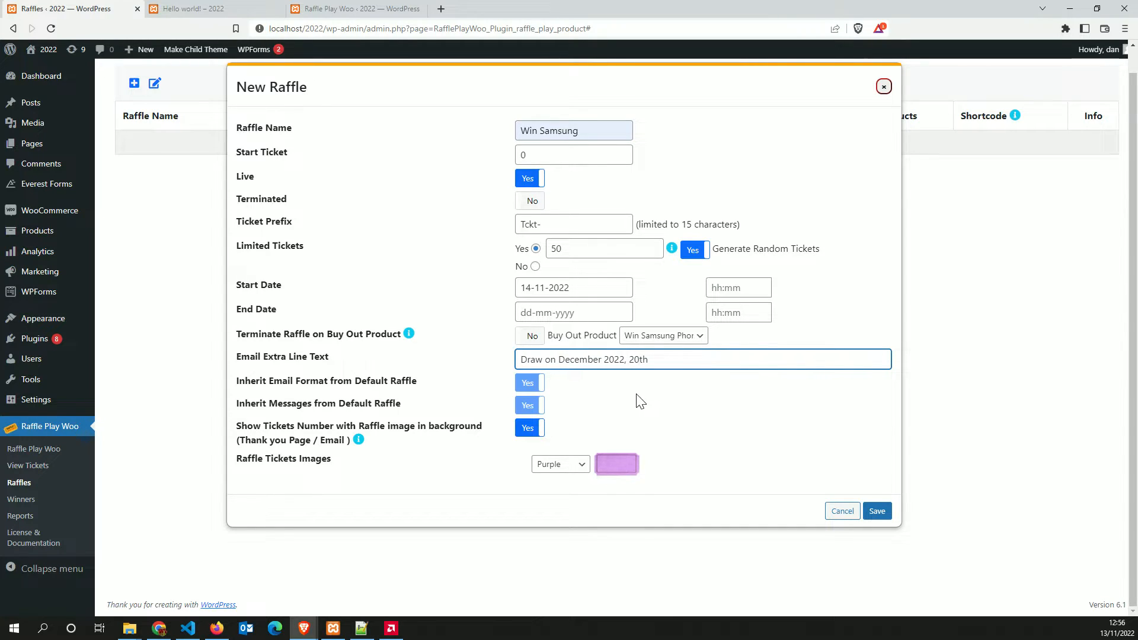
{"action": "left_click_drag", "start_coordinate": [655, 358], "coordinate": [499, 365]}
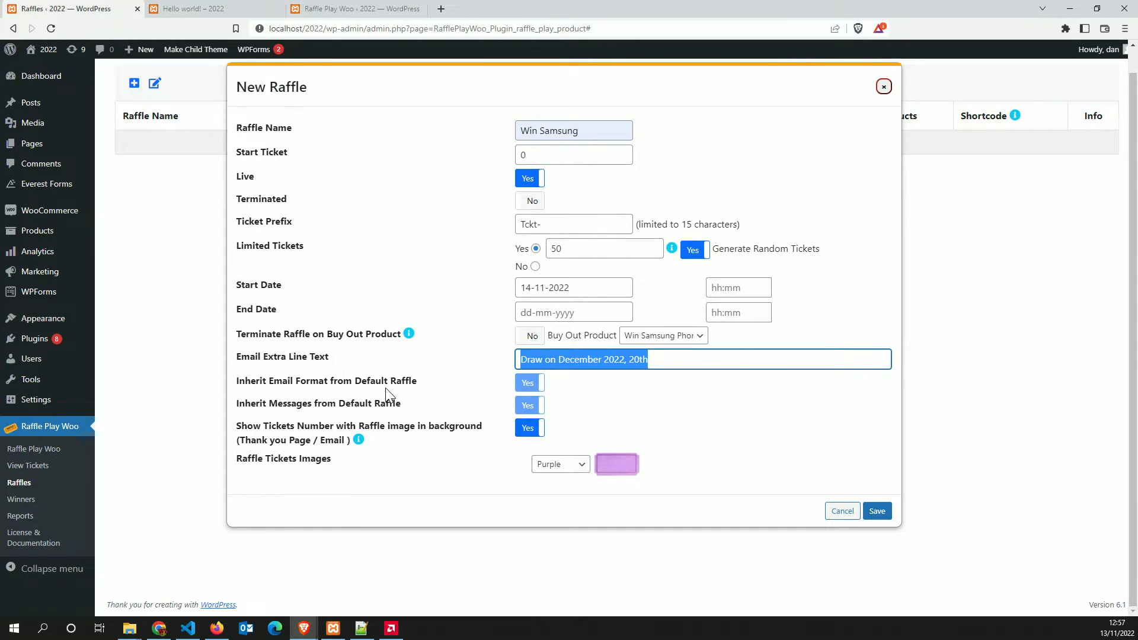
{"action": "left_click", "coordinate": [521, 359]}
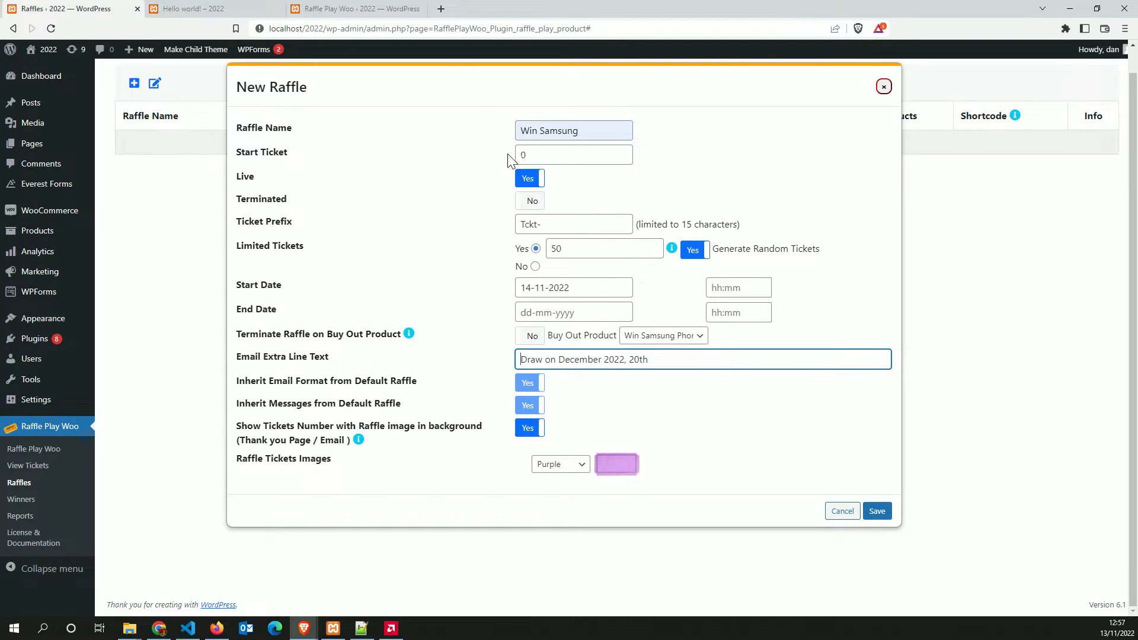
Change the Start Ticket to 999 and save the Win Samsung raffle
{"action": "double_click", "coordinate": [534, 154]}
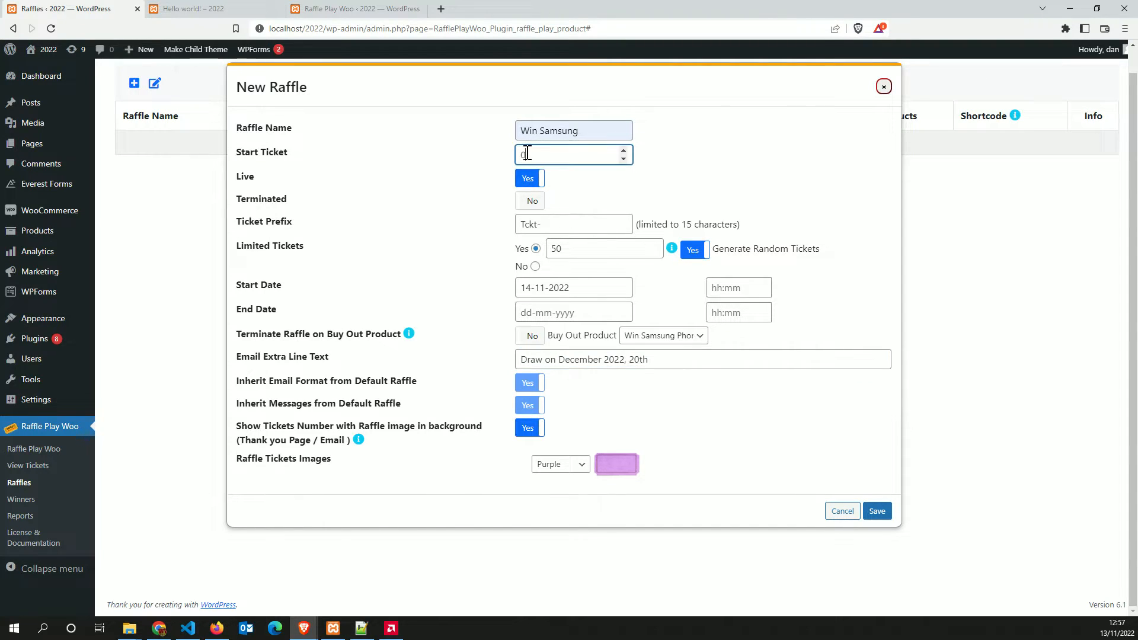
{"action": "type", "text": "999"}
{"action": "left_click", "coordinate": [580, 173]}
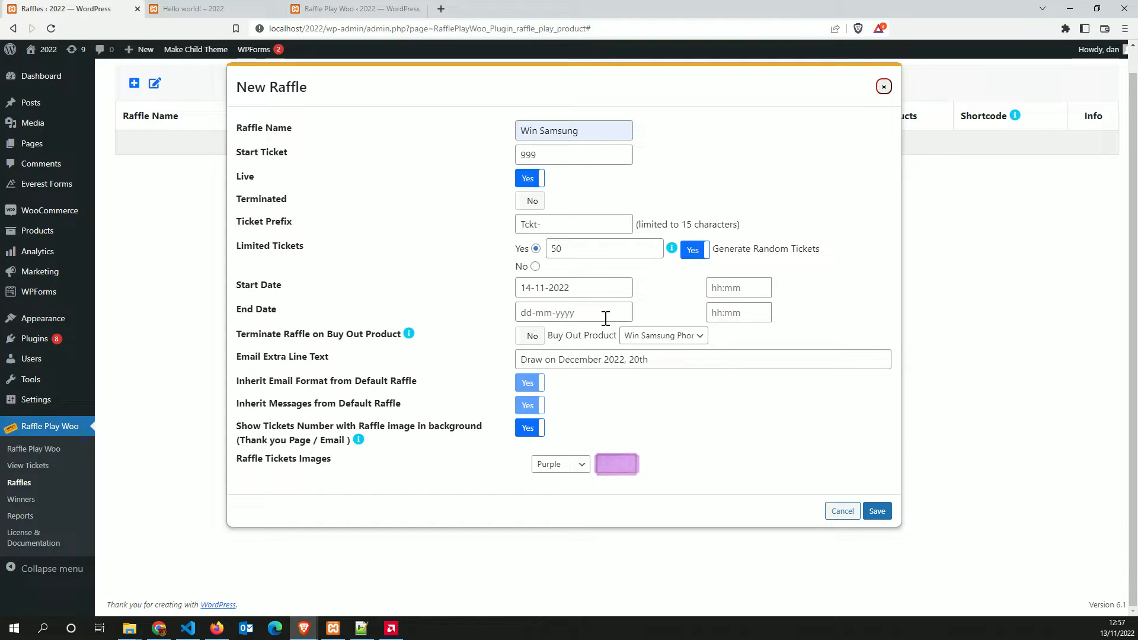
{"action": "left_click", "coordinate": [877, 511]}
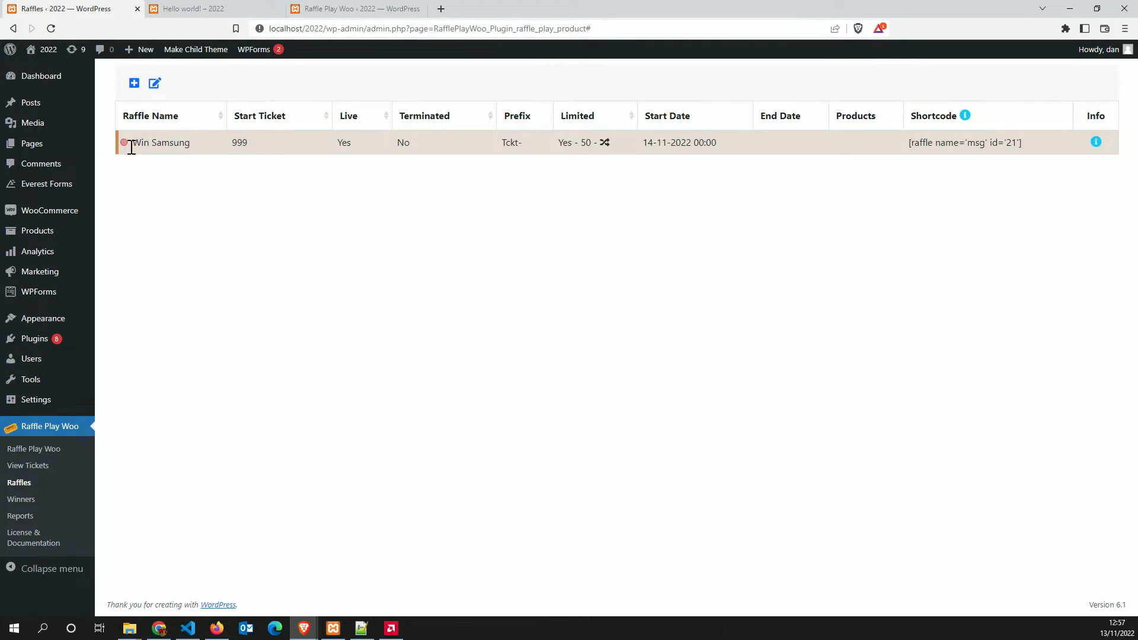
{"action": "left_click", "coordinate": [154, 83]}
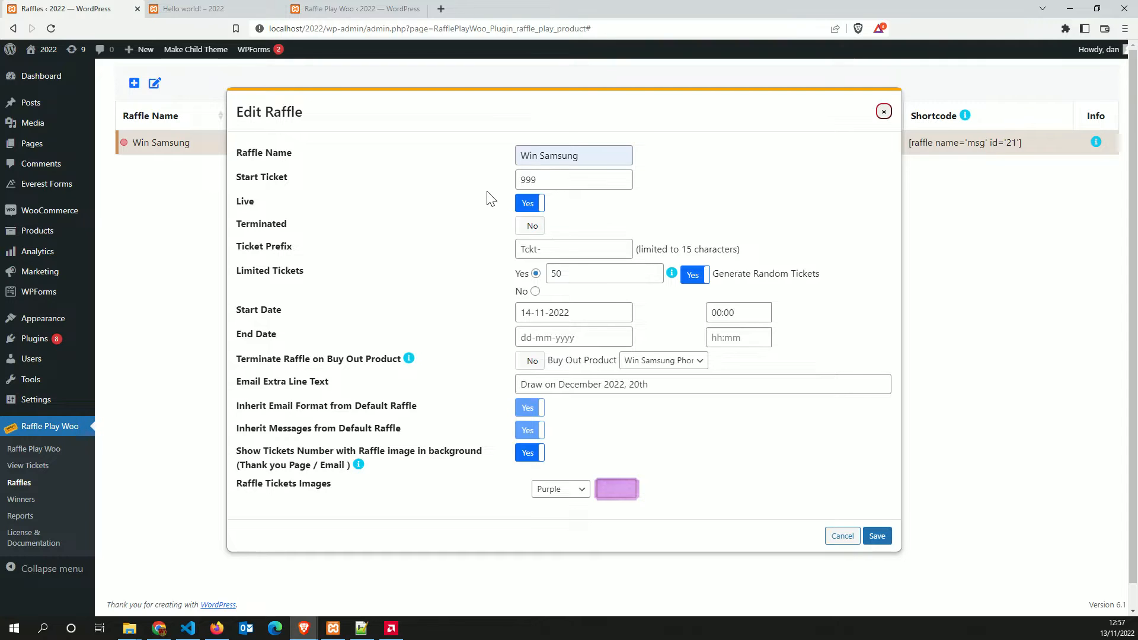
{"action": "left_click", "coordinate": [877, 536]}
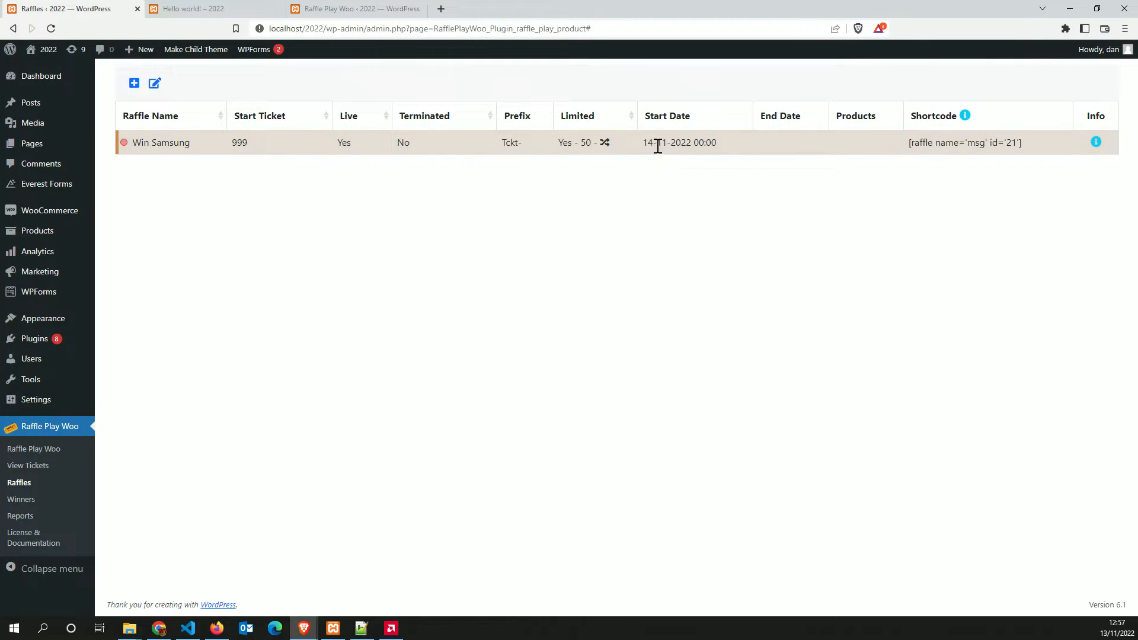
{"action": "left_click_drag", "start_coordinate": [642, 142], "coordinate": [691, 145]}
{"action": "left_click", "coordinate": [678, 208]}
{"action": "left_click_drag", "start_coordinate": [844, 111], "coordinate": [888, 122]}
{"action": "left_click", "coordinate": [867, 159]}
{"action": "mouse_move", "coordinate": [1094, 145]}
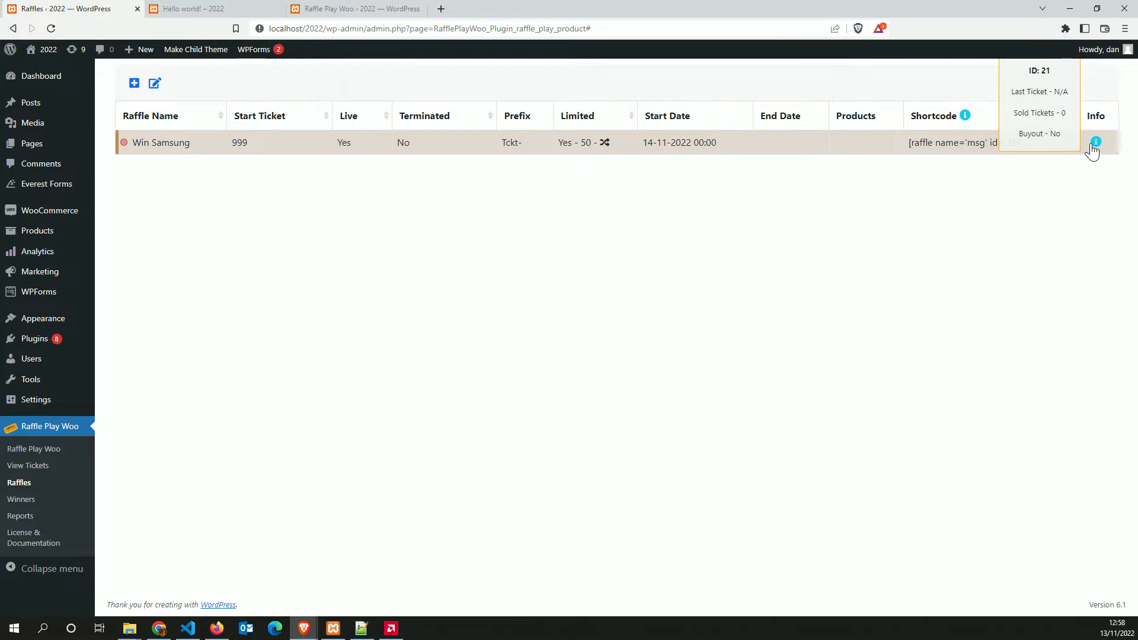
{"action": "mouse_move", "coordinate": [65, 217]}
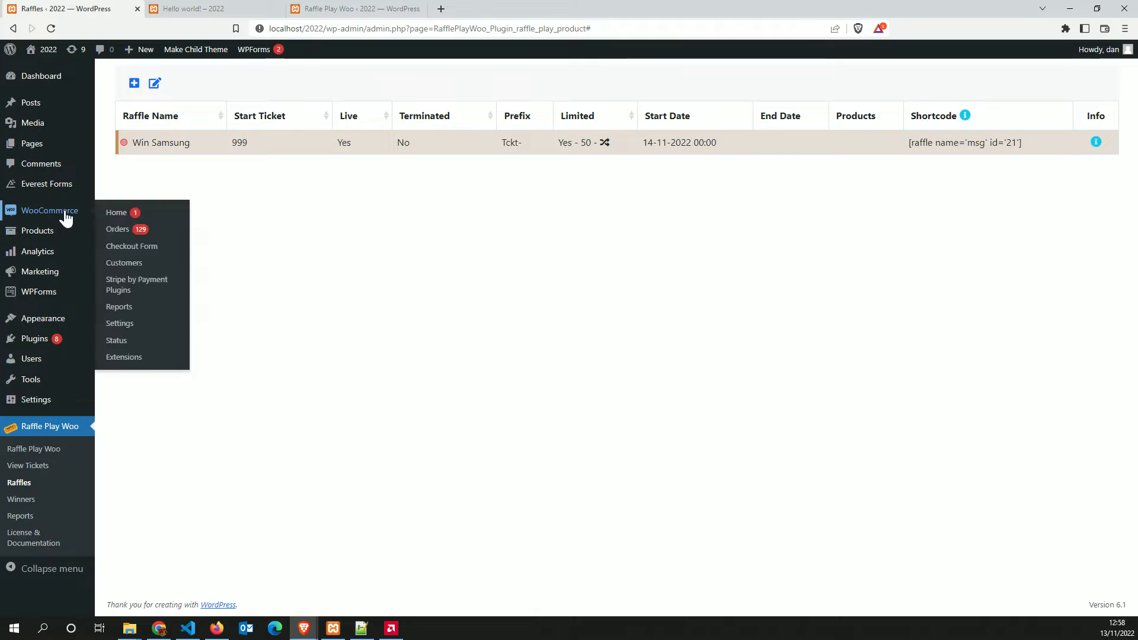
Open the Win IPhone – 3 raffle tickets product and tick Raffle Play Product
{"action": "left_click", "coordinate": [36, 235]}
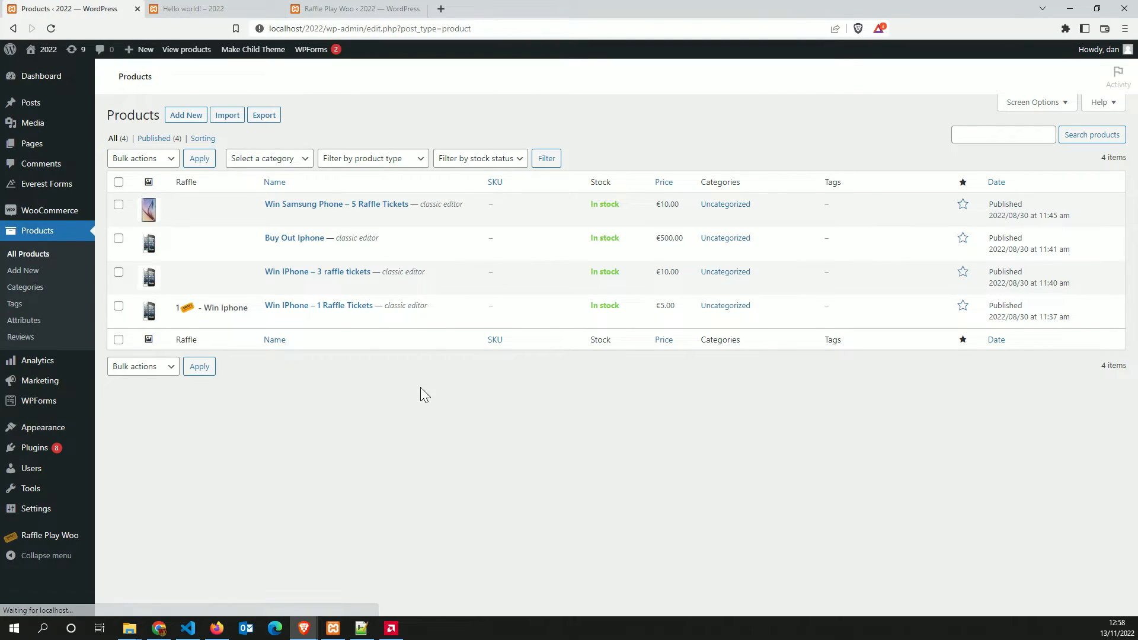
{"action": "left_click", "coordinate": [300, 286]}
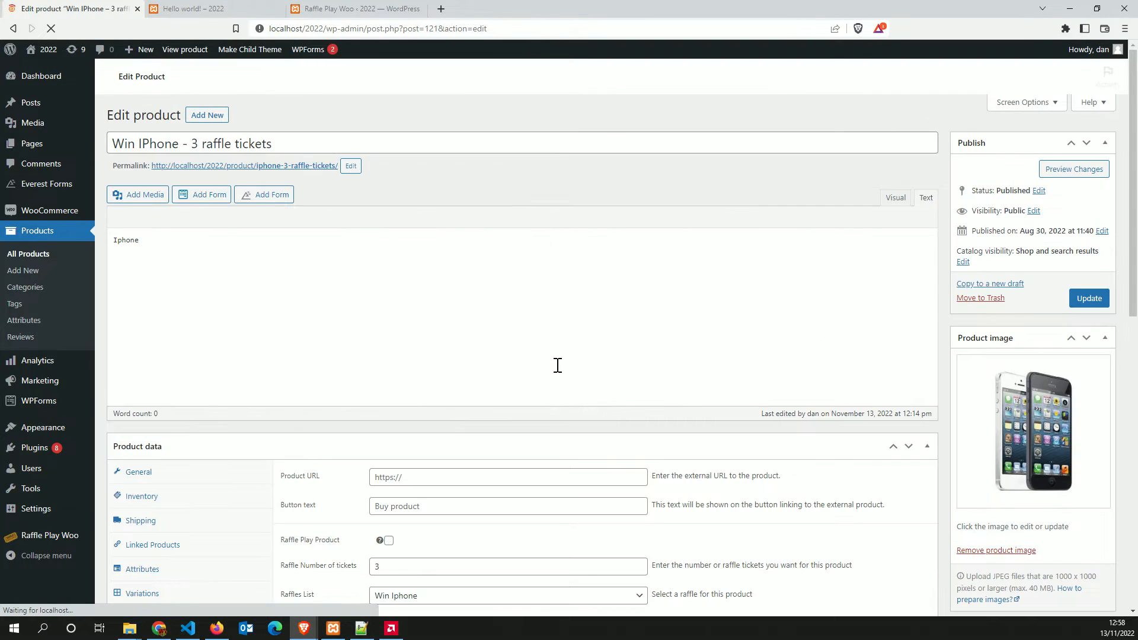
{"action": "scroll", "coordinate": [401, 436], "scroll_direction": "down", "scroll_amount": 3}
{"action": "left_click", "coordinate": [389, 367]}
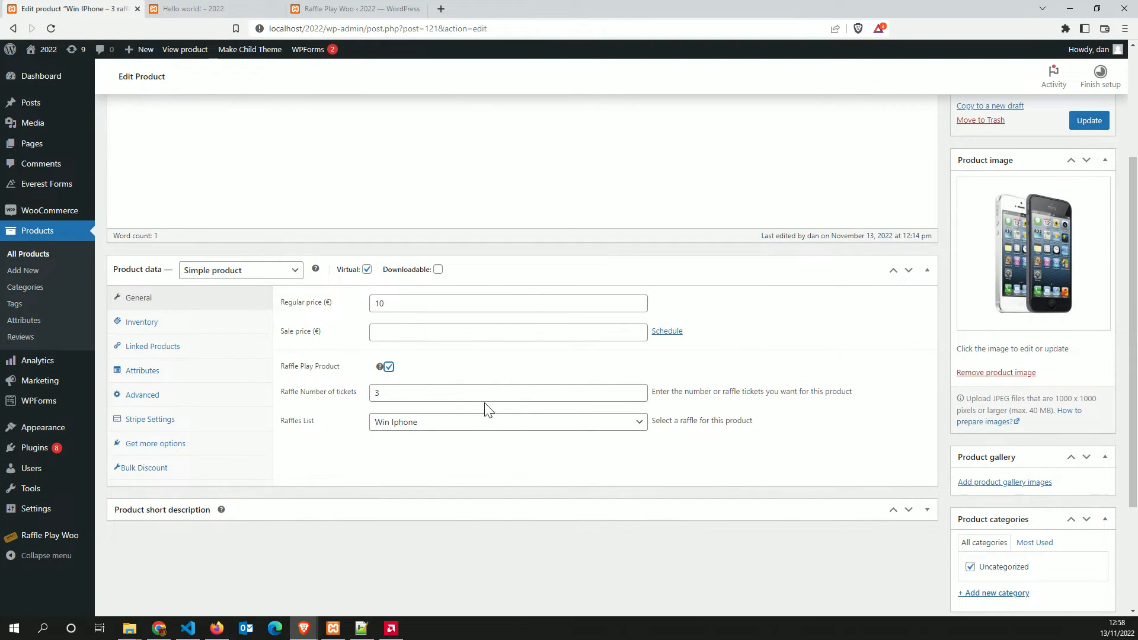
{"action": "left_click", "coordinate": [407, 397]}
{"action": "scroll", "coordinate": [498, 539], "scroll_direction": "up", "scroll_amount": 3}
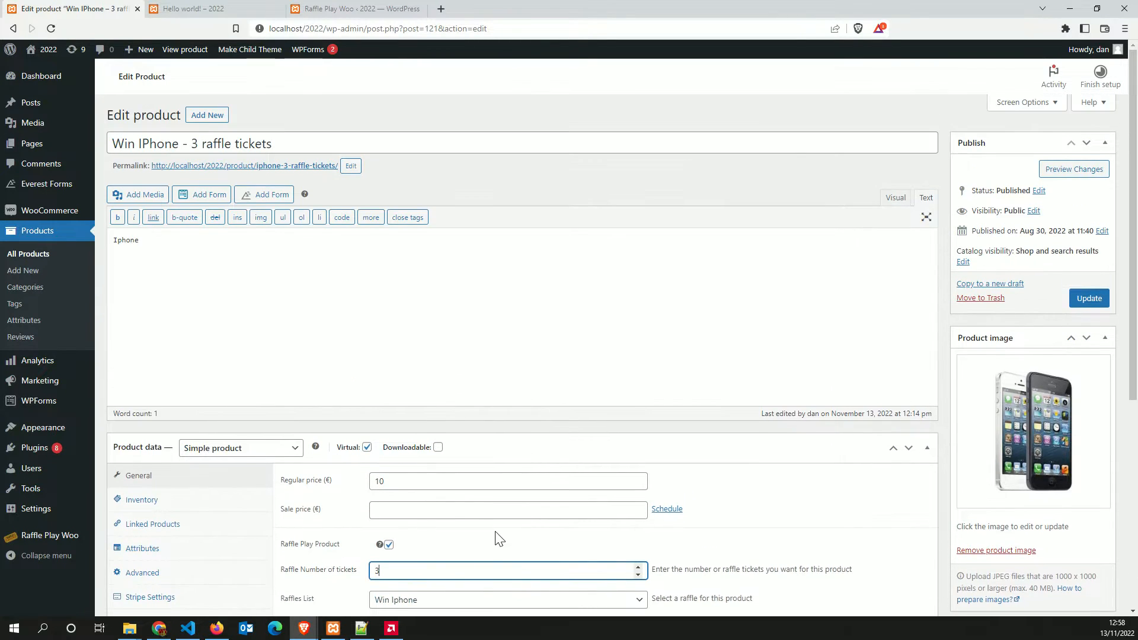
{"action": "scroll", "coordinate": [612, 538], "scroll_direction": "down", "scroll_amount": 4}
Link it to the Win Samsung raffle, update it, and open the Win Samsung Phone product
{"action": "left_click", "coordinate": [442, 367]}
{"action": "left_click", "coordinate": [477, 426]}
{"action": "key", "text": "Down"}
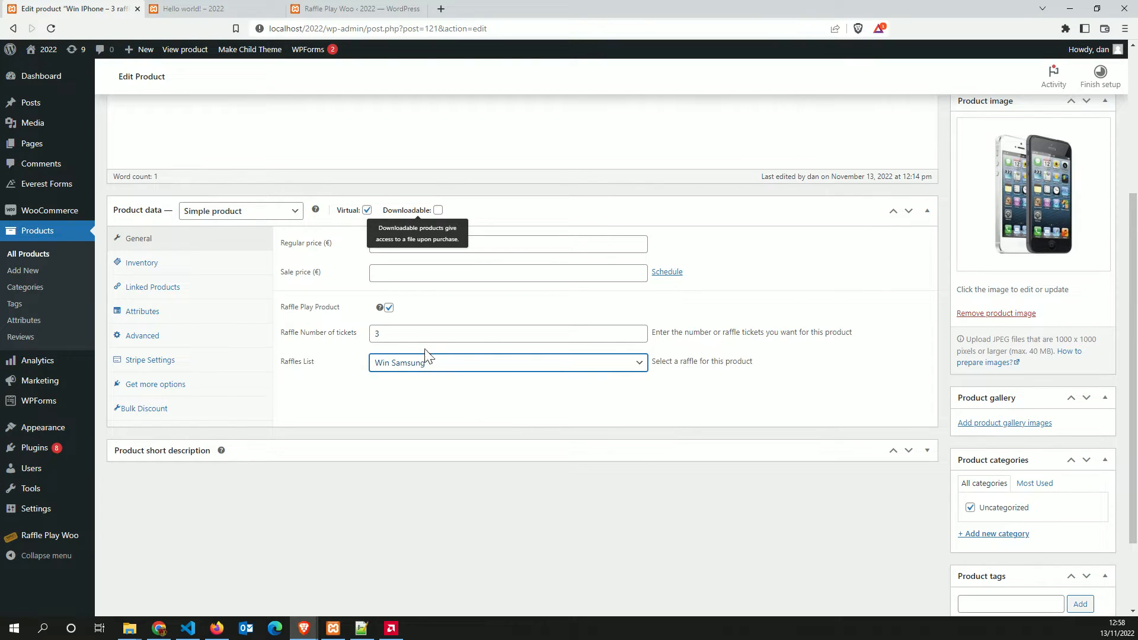
{"action": "left_click", "coordinate": [400, 336]}
{"action": "scroll", "coordinate": [643, 428], "scroll_direction": "up", "scroll_amount": 4}
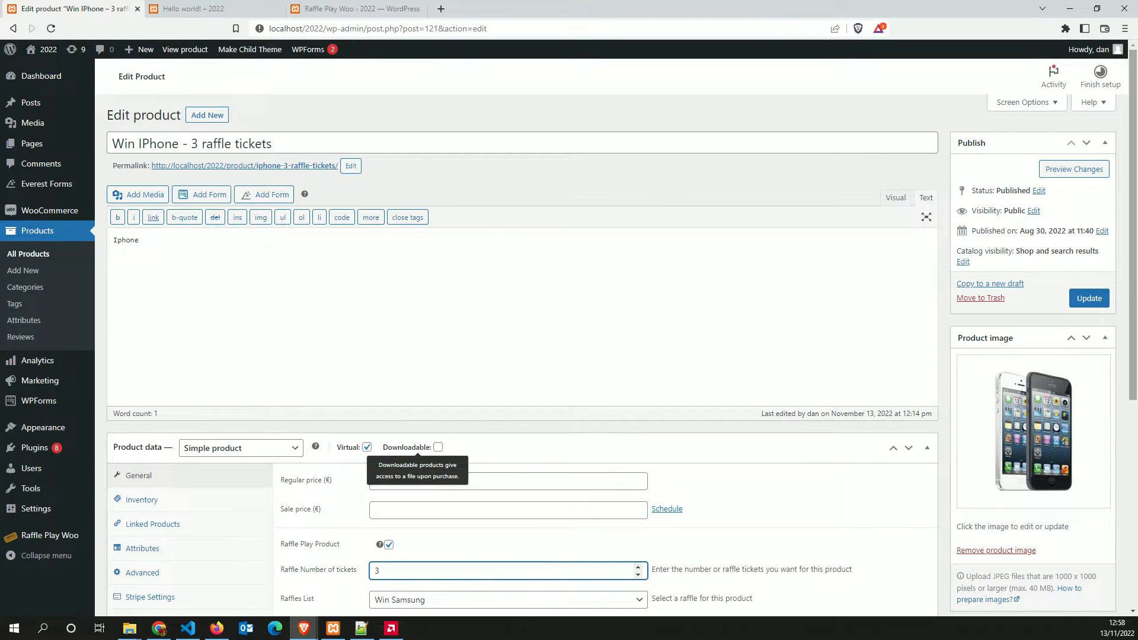
{"action": "left_click", "coordinate": [1088, 299]}
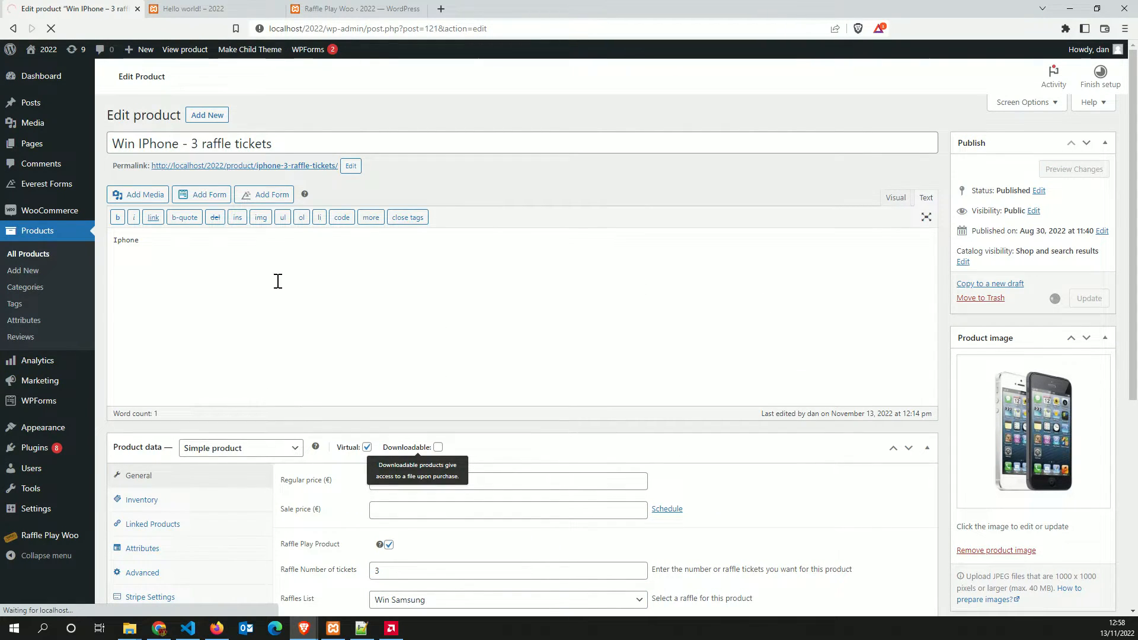
{"action": "left_click", "coordinate": [48, 262]}
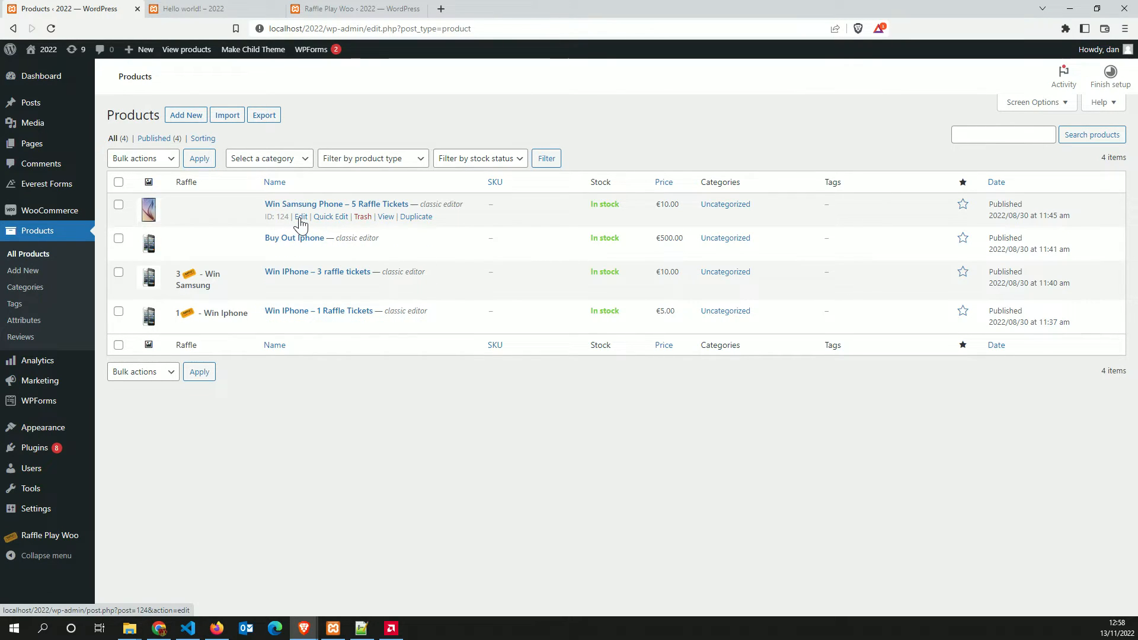
{"action": "left_click", "coordinate": [302, 217]}
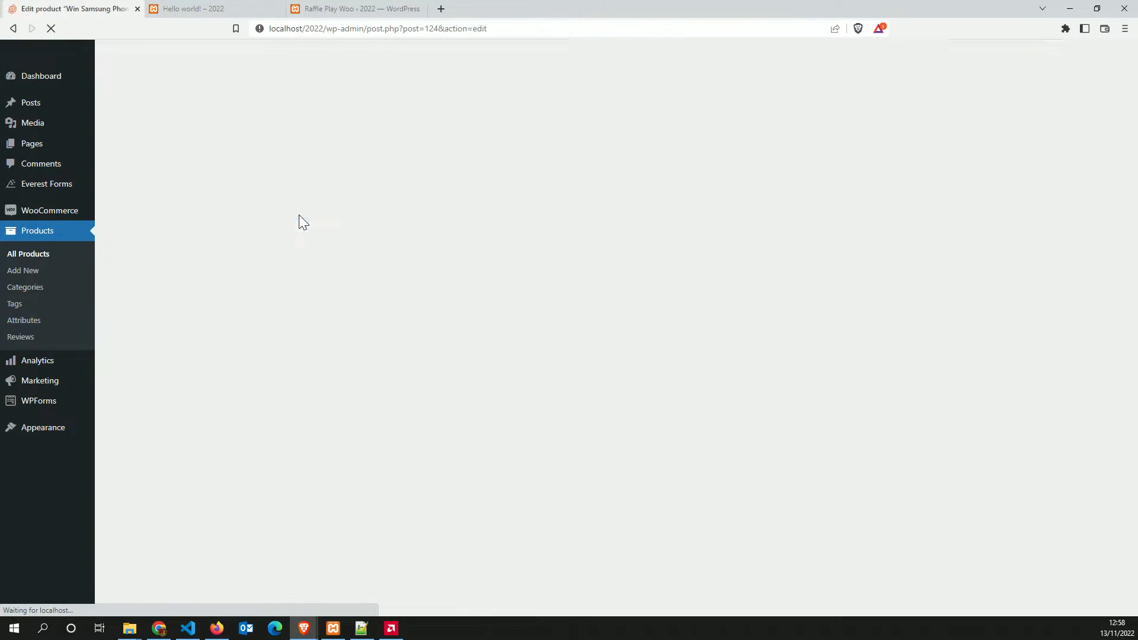
Tick Raffle Play Product on the Samsung phone and try adding bulk discount lines
{"action": "scroll", "coordinate": [478, 311], "scroll_direction": "down", "scroll_amount": 3}
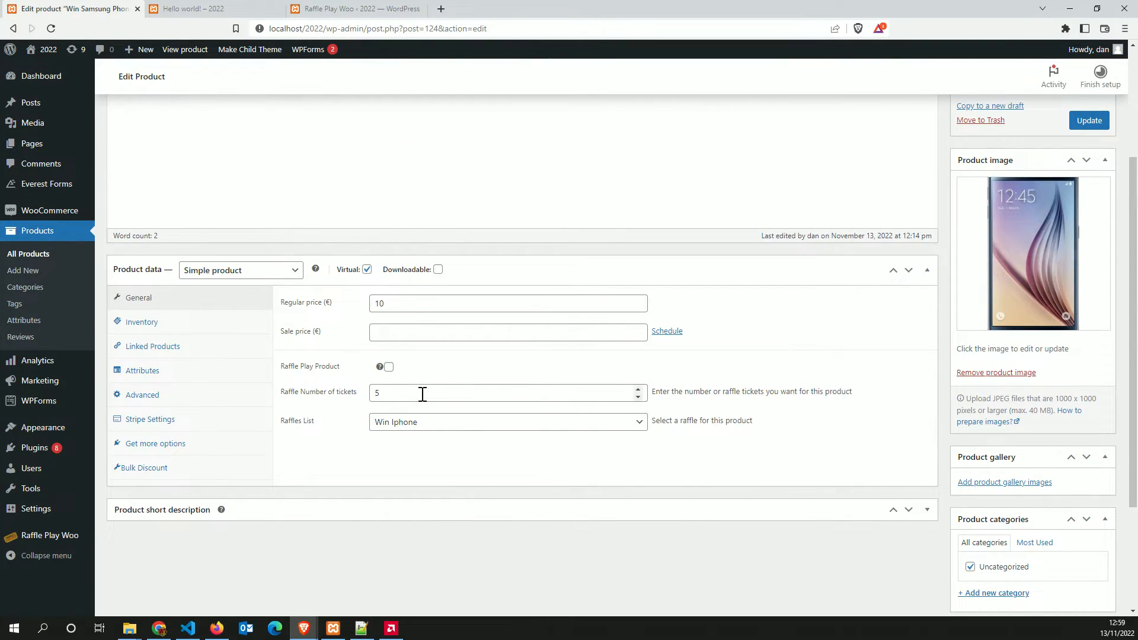
{"action": "left_click", "coordinate": [389, 368]}
{"action": "left_click", "coordinate": [437, 395]}
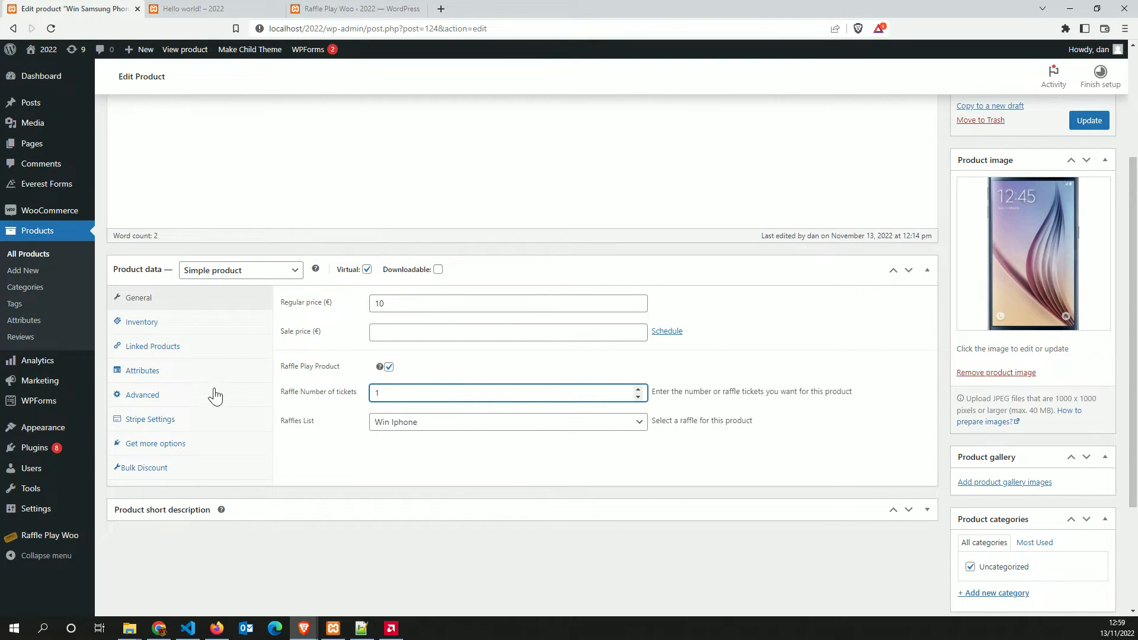
{"action": "left_click", "coordinate": [145, 469]}
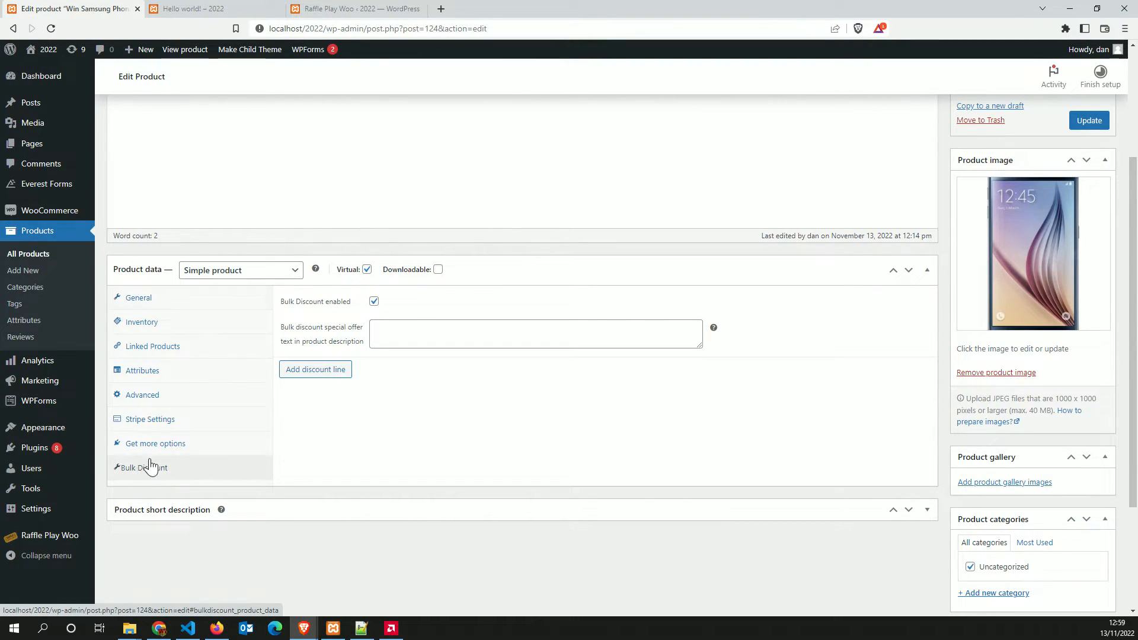
{"action": "left_click", "coordinate": [398, 328]}
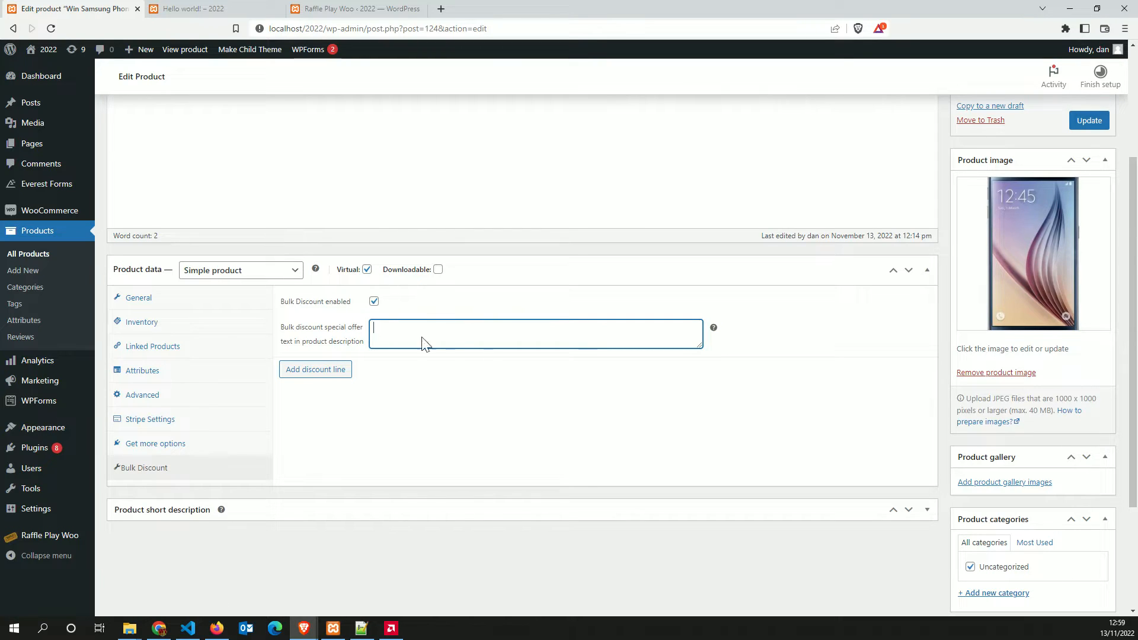
{"action": "left_click", "coordinate": [331, 379]}
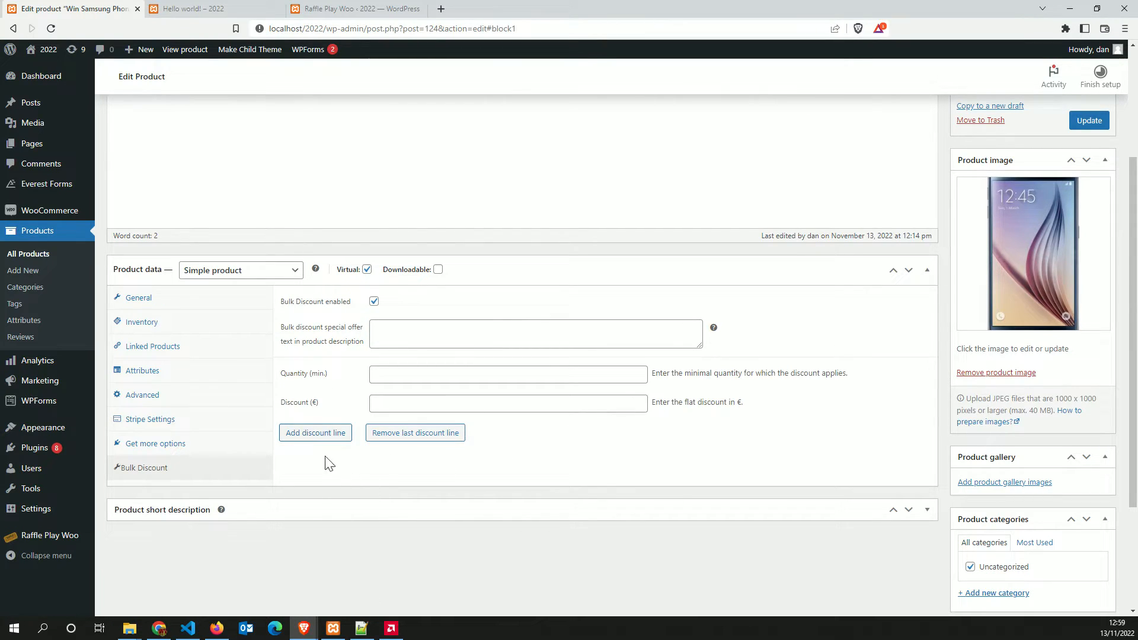
{"action": "left_click", "coordinate": [337, 442]}
{"action": "left_click", "coordinate": [673, 89]}
In General settings, set Raffle Number of tickets to 5 and update the product
{"action": "left_click", "coordinate": [135, 303]}
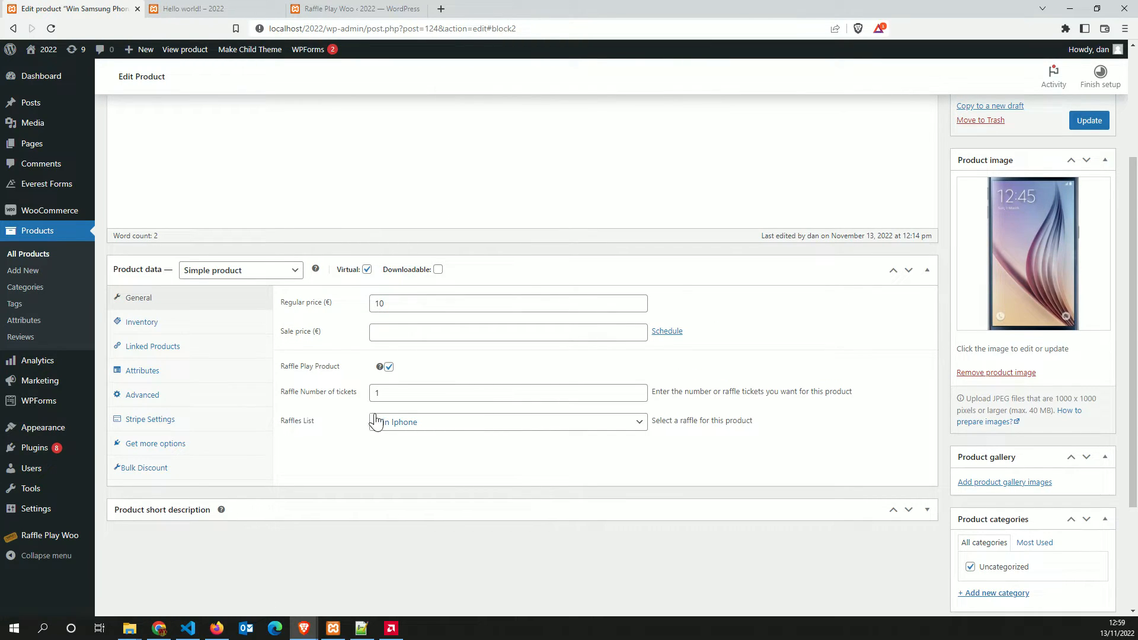
{"action": "left_click", "coordinate": [442, 389]}
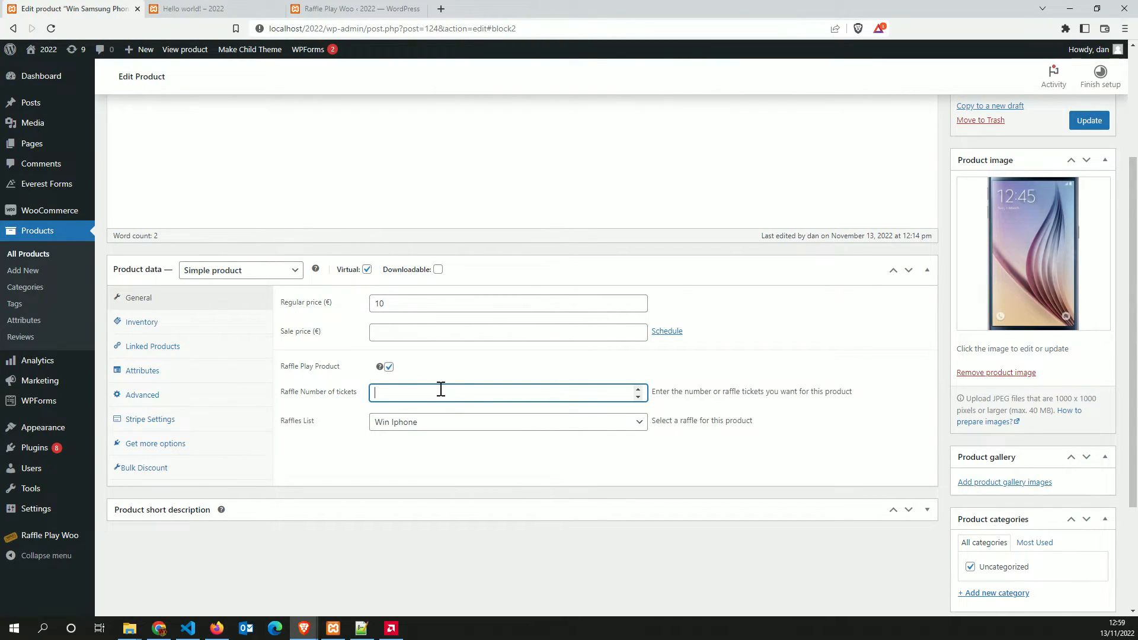
{"action": "left_click", "coordinate": [488, 471]}
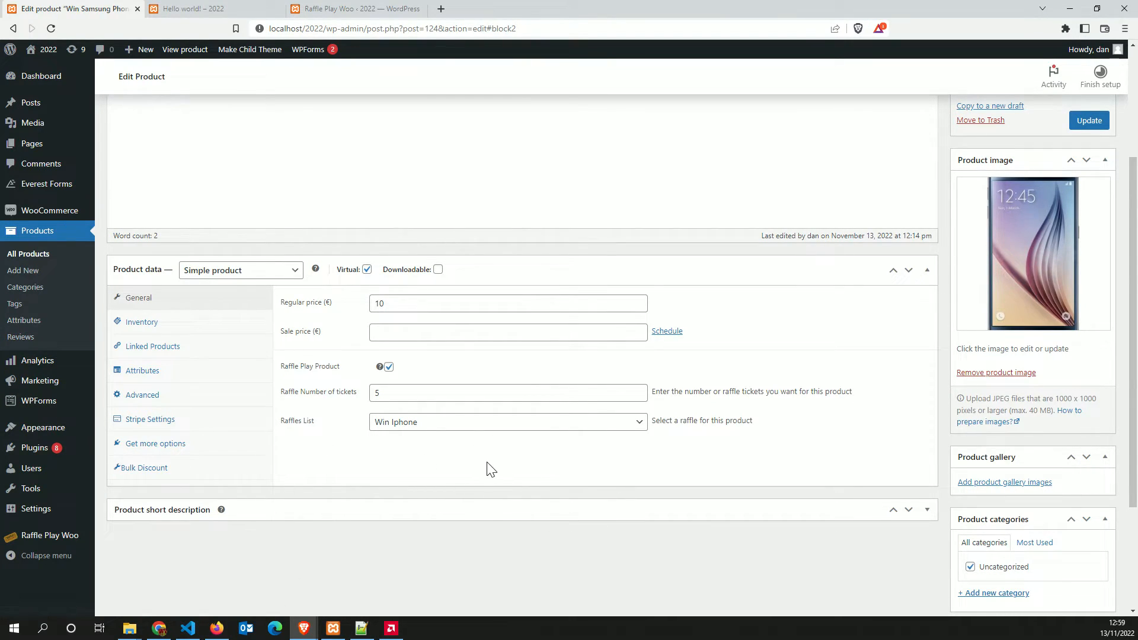
{"action": "scroll", "coordinate": [656, 482], "scroll_direction": "up", "scroll_amount": 3}
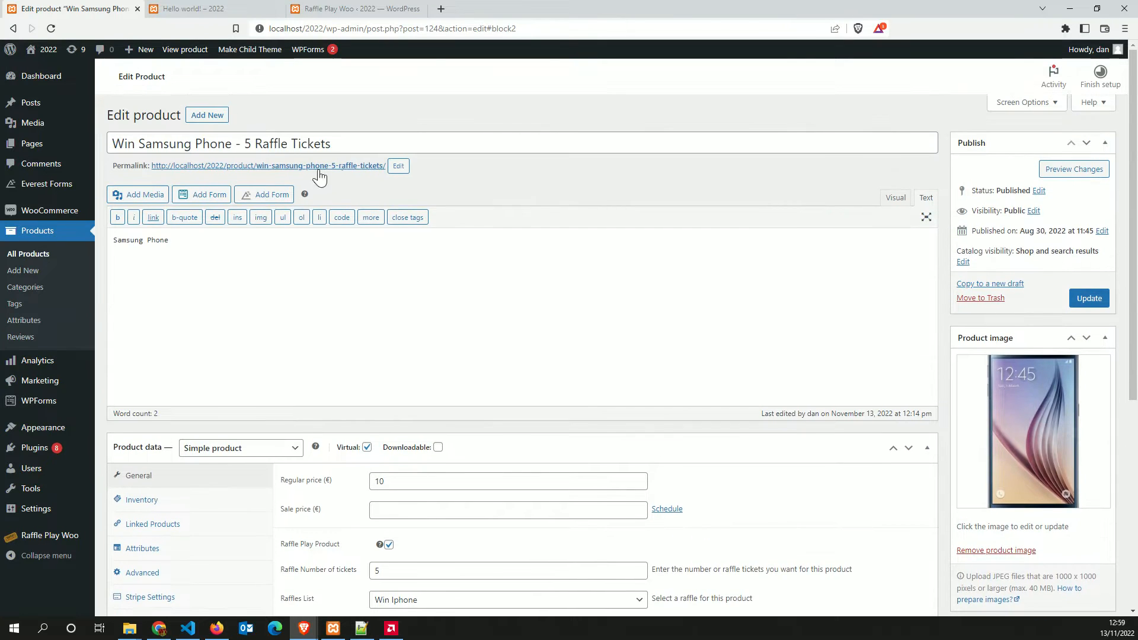
{"action": "scroll", "coordinate": [737, 330], "scroll_direction": "down", "scroll_amount": 4}
{"action": "scroll", "coordinate": [730, 347], "scroll_direction": "up", "scroll_amount": 4}
{"action": "scroll", "coordinate": [727, 341], "scroll_direction": "down", "scroll_amount": 3}
{"action": "scroll", "coordinate": [712, 452], "scroll_direction": "up", "scroll_amount": 3}
{"action": "left_click", "coordinate": [1089, 299]}
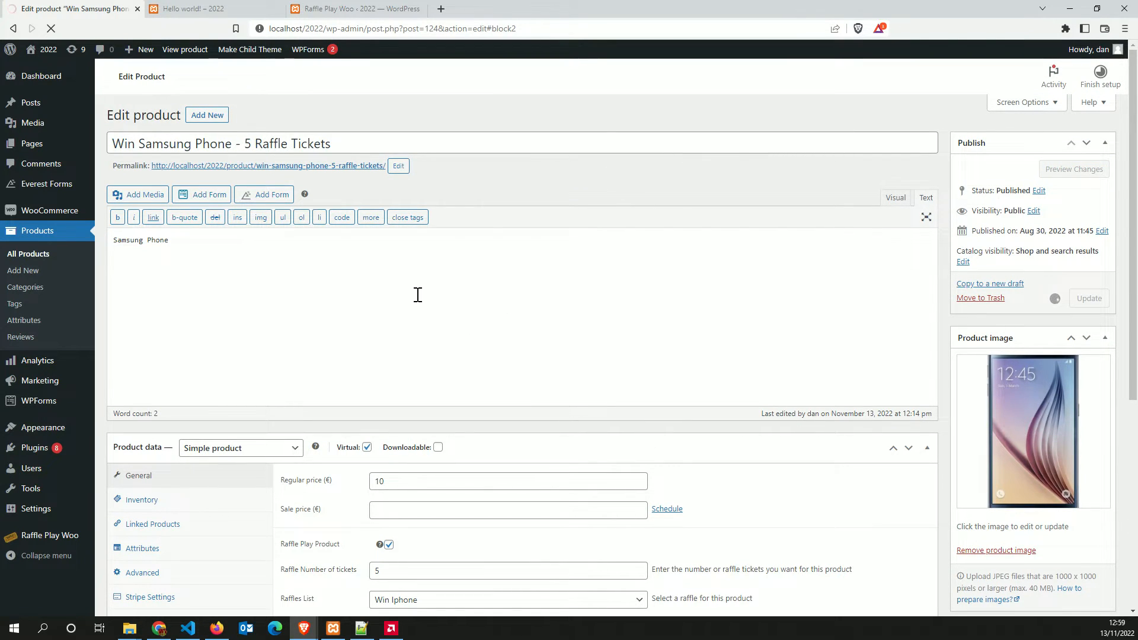
Choose Win Samsung in the product's Raffles List
{"action": "scroll", "coordinate": [418, 295], "scroll_direction": "down", "scroll_amount": 4}
{"action": "left_click", "coordinate": [434, 364]}
{"action": "left_click", "coordinate": [437, 389]}
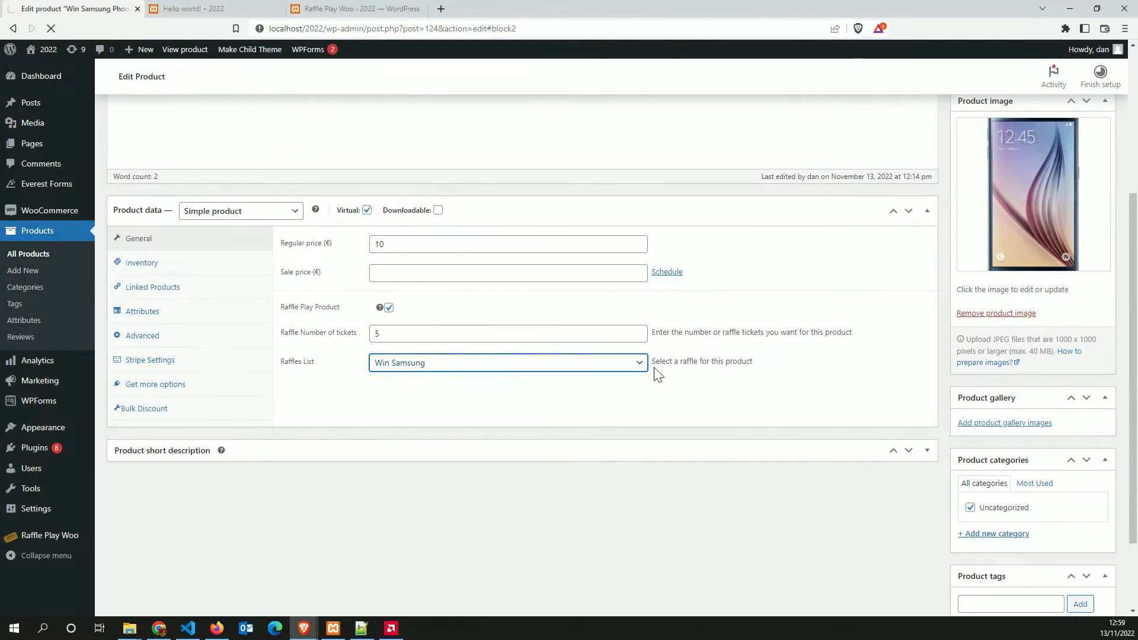
{"action": "scroll", "coordinate": [657, 377], "scroll_direction": "up", "scroll_amount": 4}
{"action": "scroll", "coordinate": [613, 444], "scroll_direction": "down", "scroll_amount": 6}
{"action": "scroll", "coordinate": [612, 444], "scroll_direction": "up", "scroll_amount": 6}
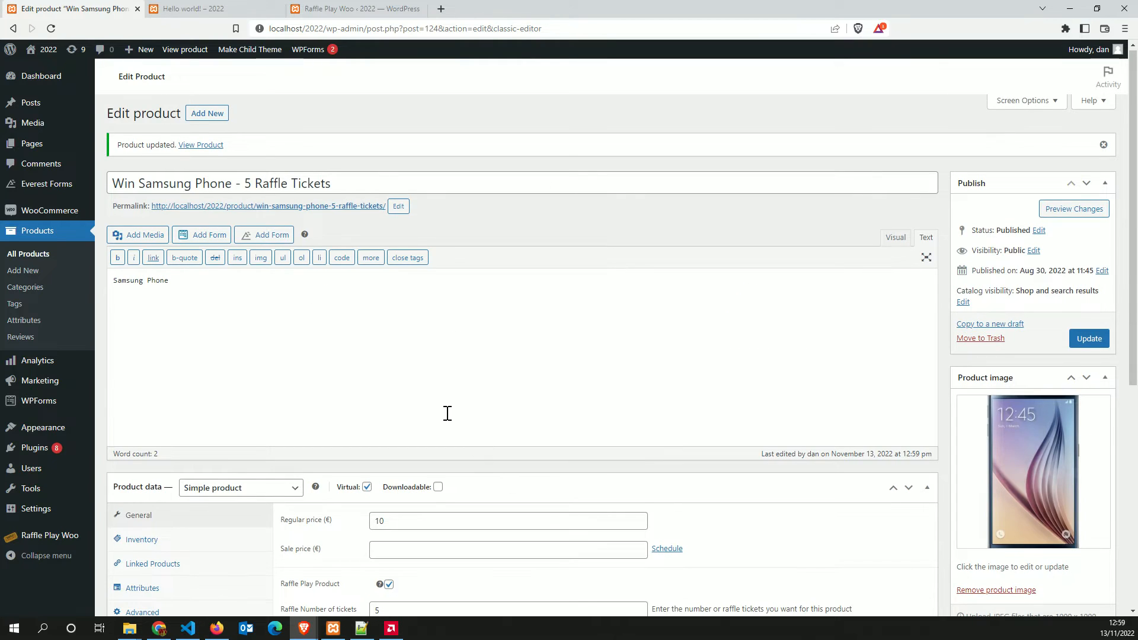
{"action": "scroll", "coordinate": [446, 413], "scroll_direction": "down", "scroll_amount": 4}
{"action": "left_click", "coordinate": [418, 399]}
{"action": "left_click", "coordinate": [417, 430]}
{"action": "scroll", "coordinate": [1017, 318], "scroll_direction": "up", "scroll_amount": 4}
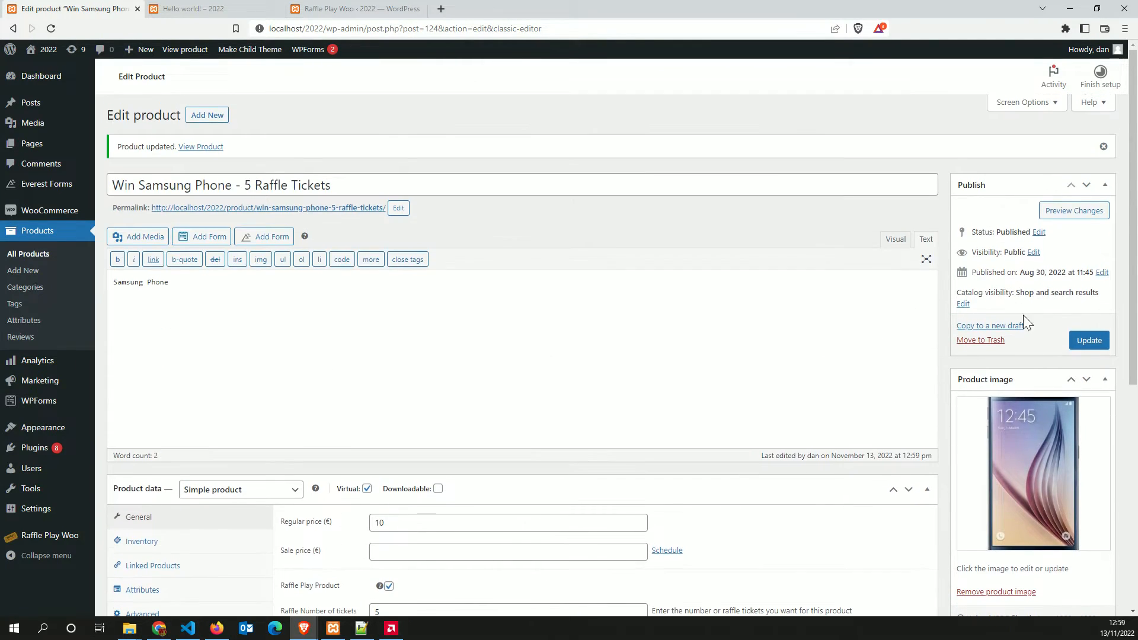
Update the Samsung product and return to the All Products list
{"action": "left_click", "coordinate": [1088, 340]}
{"action": "left_click", "coordinate": [33, 256]}
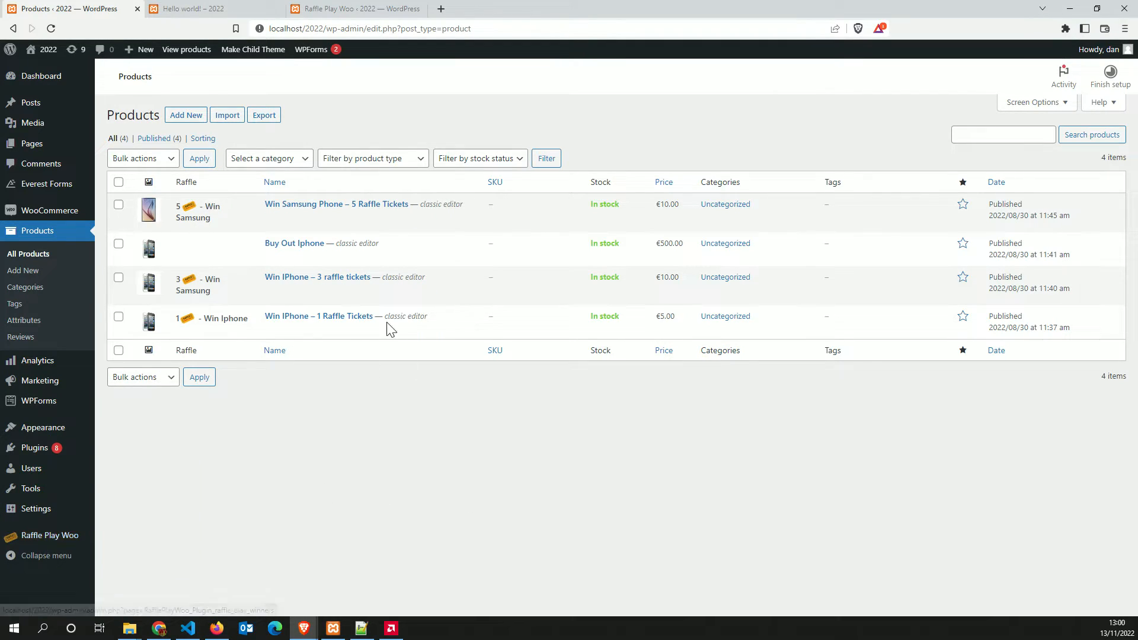
{"action": "left_click", "coordinate": [353, 8]}
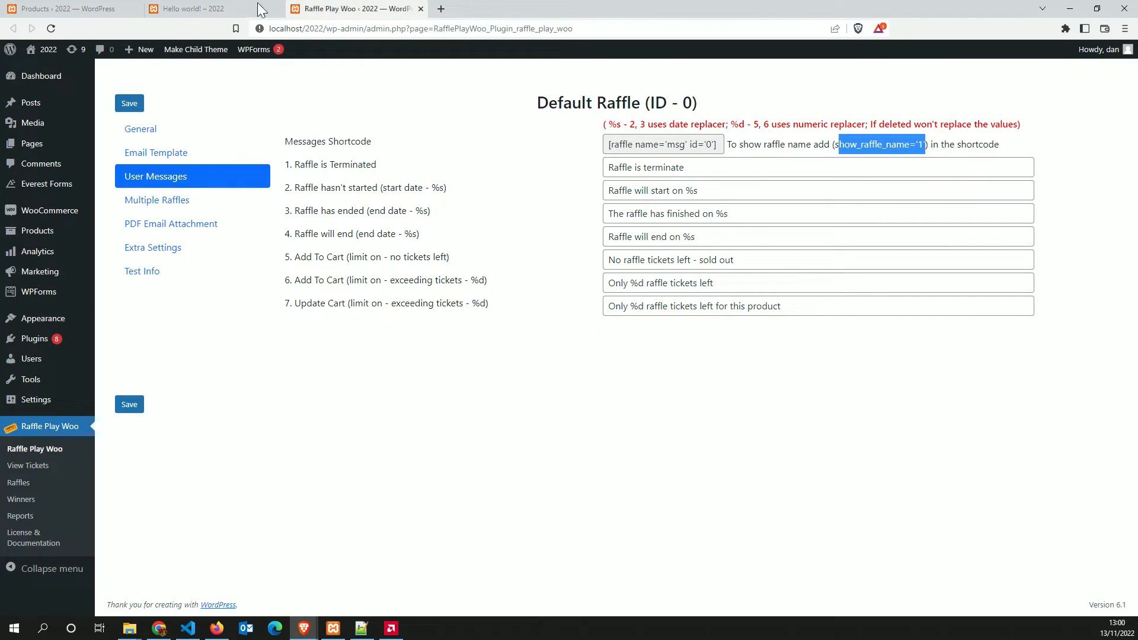
Close the Hello world! post tab and bring the storefront shop window forward
{"action": "left_click", "coordinate": [226, 8]}
{"action": "left_click", "coordinate": [279, 8]}
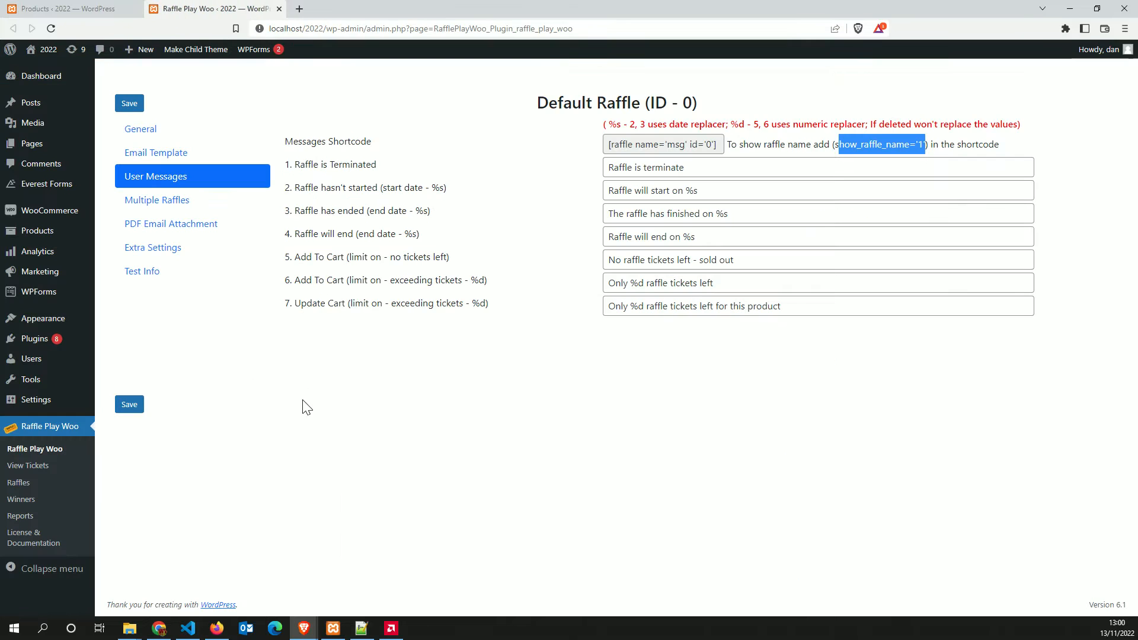
{"action": "mouse_move", "coordinate": [304, 627]}
{"action": "left_click", "coordinate": [365, 578]}
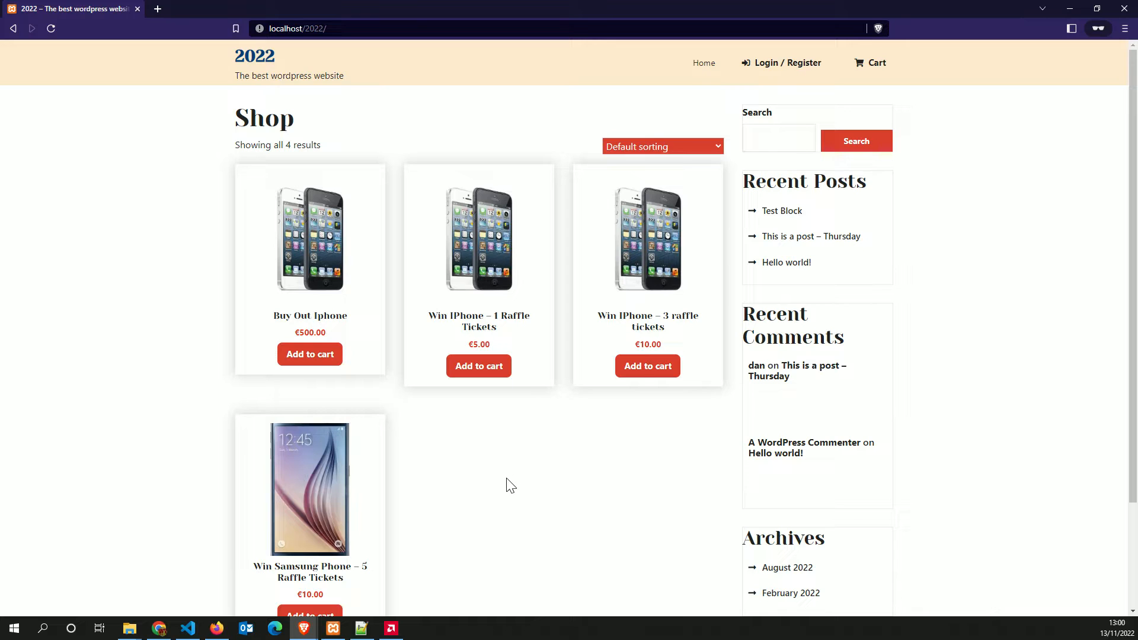
Confirm Win Samsung Phone – 5 Raffle Tickets is in the Shop, then reopen admin Products
{"action": "scroll", "coordinate": [512, 479], "scroll_direction": "down", "scroll_amount": 2}
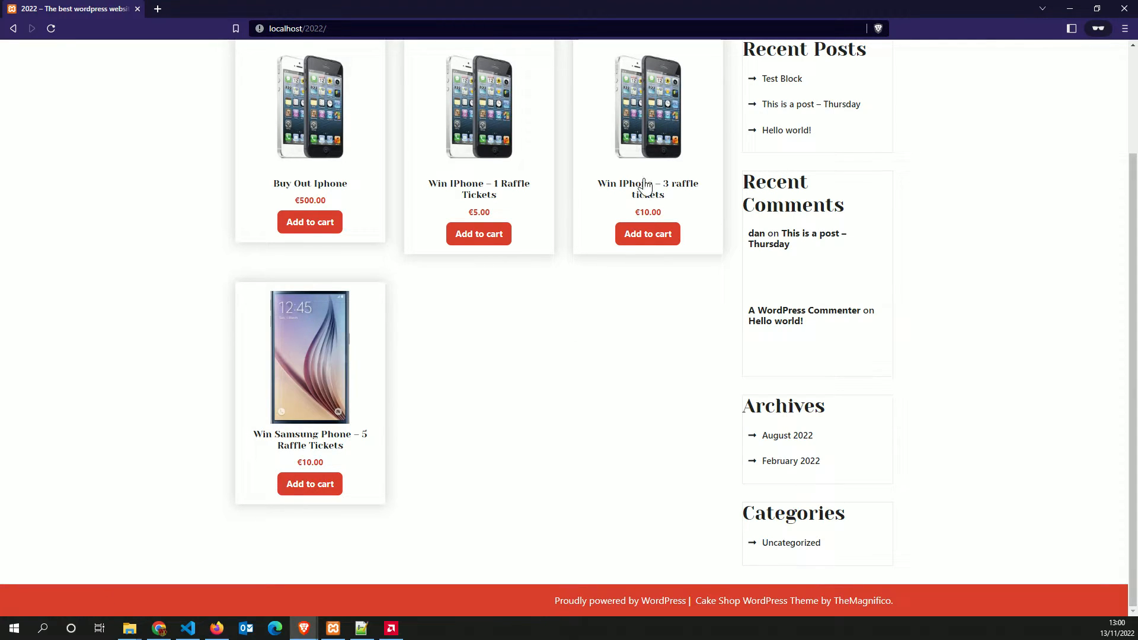
{"action": "left_click", "coordinate": [217, 630]}
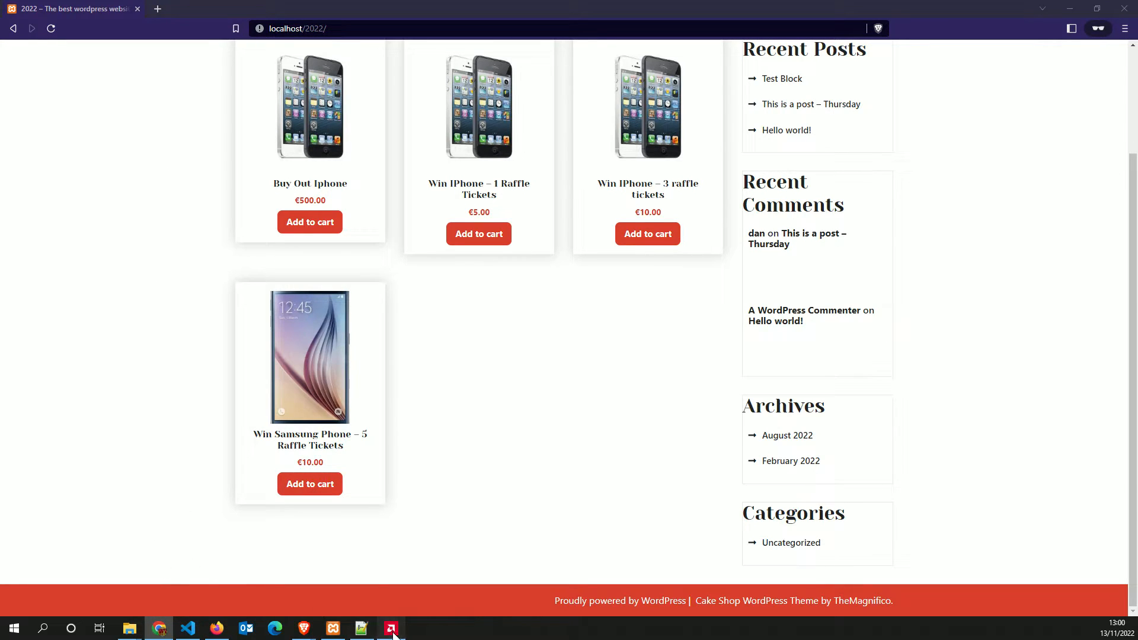
{"action": "mouse_move", "coordinate": [304, 625]}
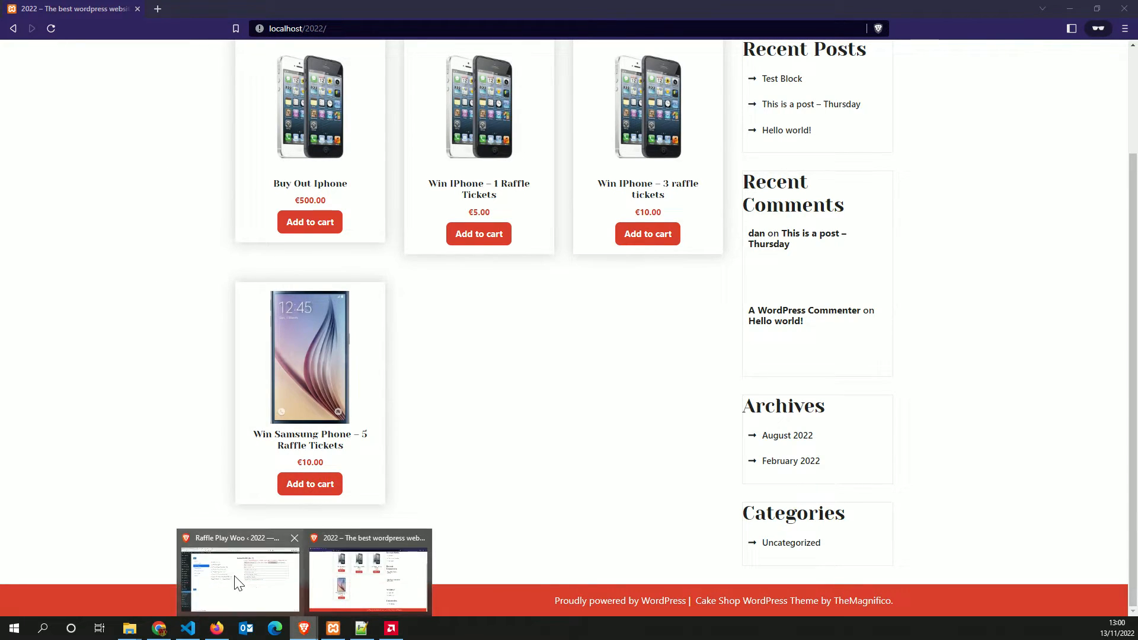
{"action": "left_click", "coordinate": [238, 572]}
{"action": "left_click", "coordinate": [43, 231]}
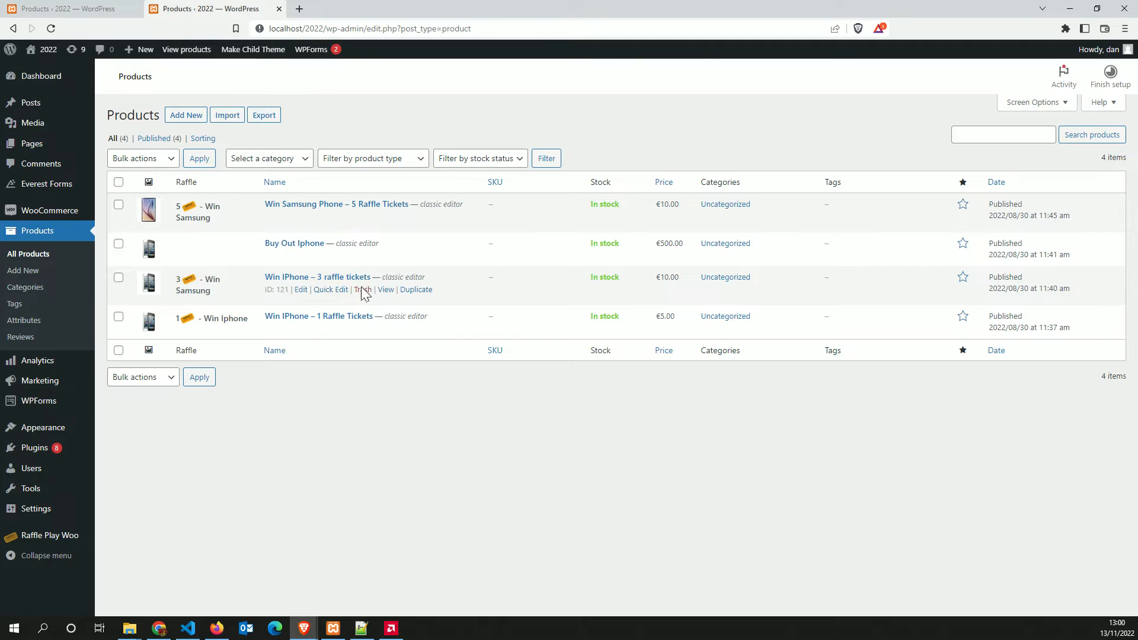
Rename the product to 'Win Samsung - 3 raffle tickets', update it, and return to the storefront
{"action": "left_click", "coordinate": [301, 291]}
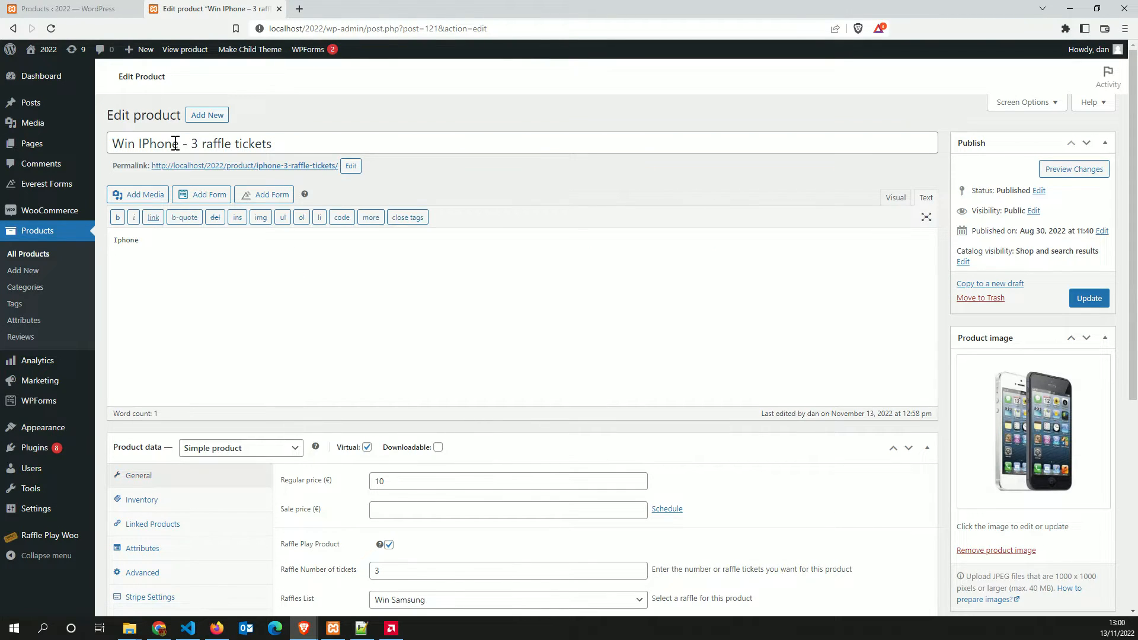
{"action": "double_click", "coordinate": [175, 144]}
{"action": "key", "text": "BackSpace"}
{"action": "type", "text": "Samsung - 3 raffle tickets"}
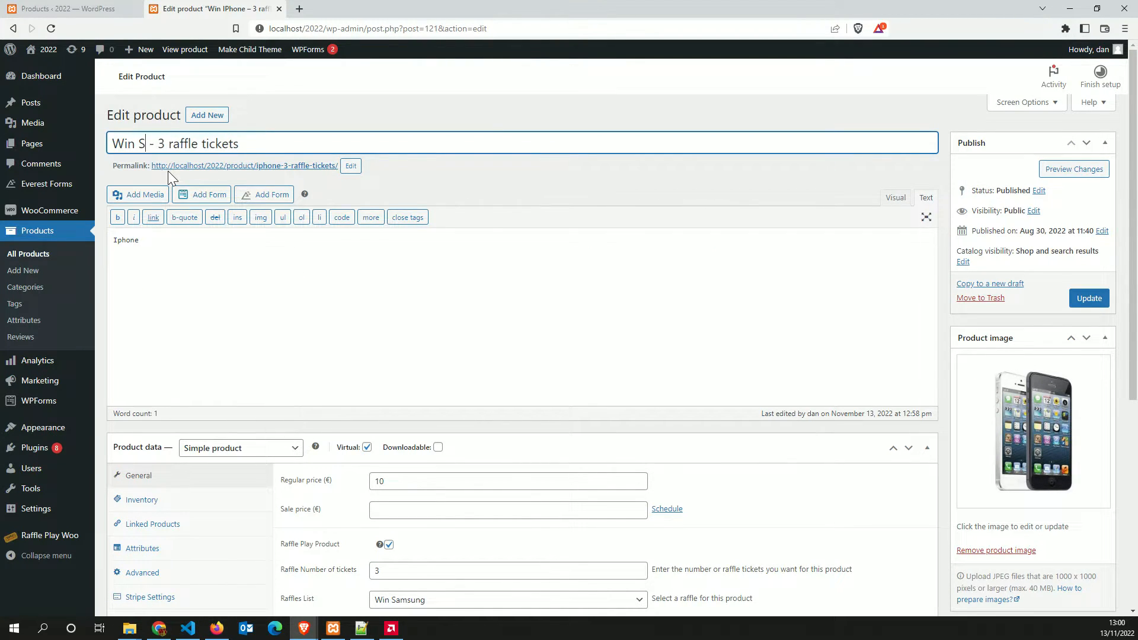
{"action": "left_click", "coordinate": [1089, 298]}
{"action": "mouse_move", "coordinate": [304, 627]}
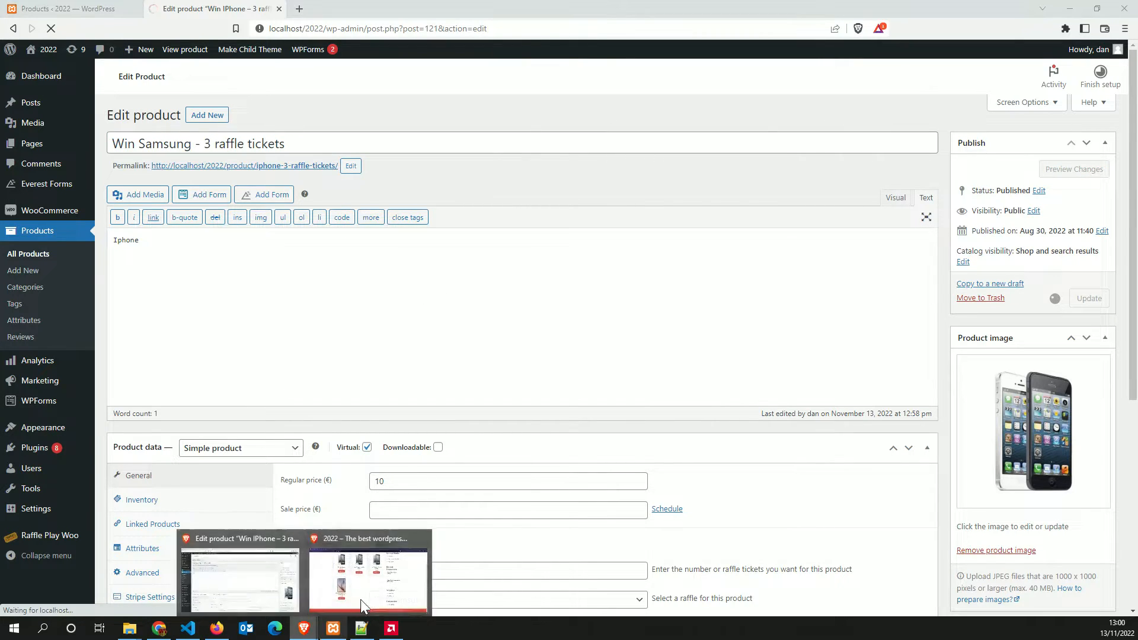
{"action": "left_click", "coordinate": [356, 599]}
Try adding Samsung raffle tickets to the cart and read the November 14, 2022 start notice
{"action": "left_click", "coordinate": [51, 29]}
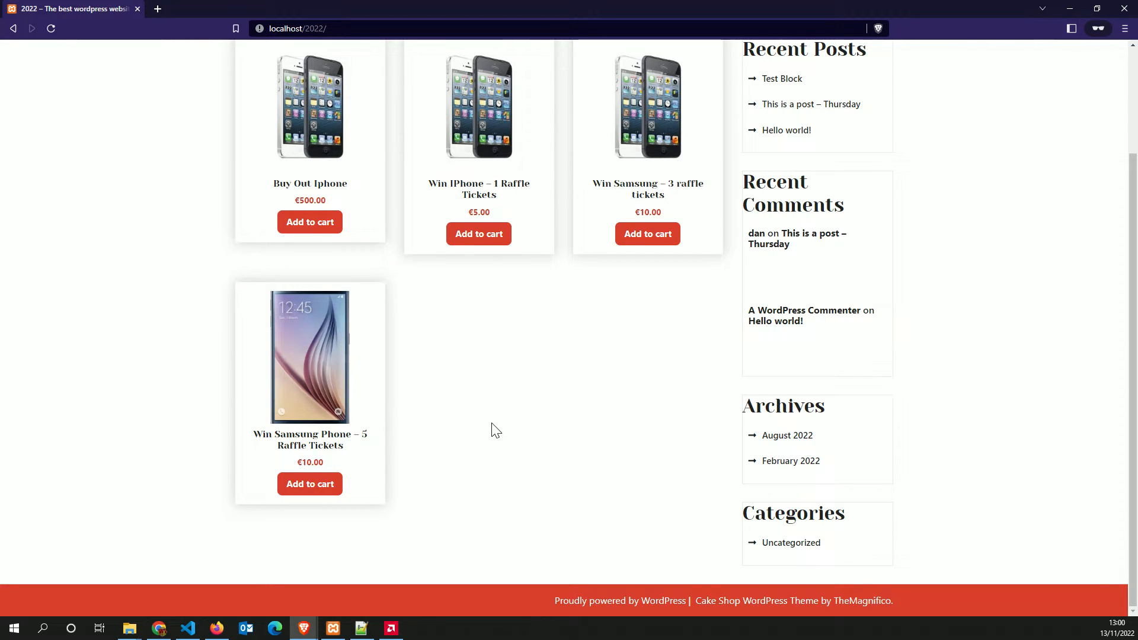
{"action": "left_click", "coordinate": [306, 491]}
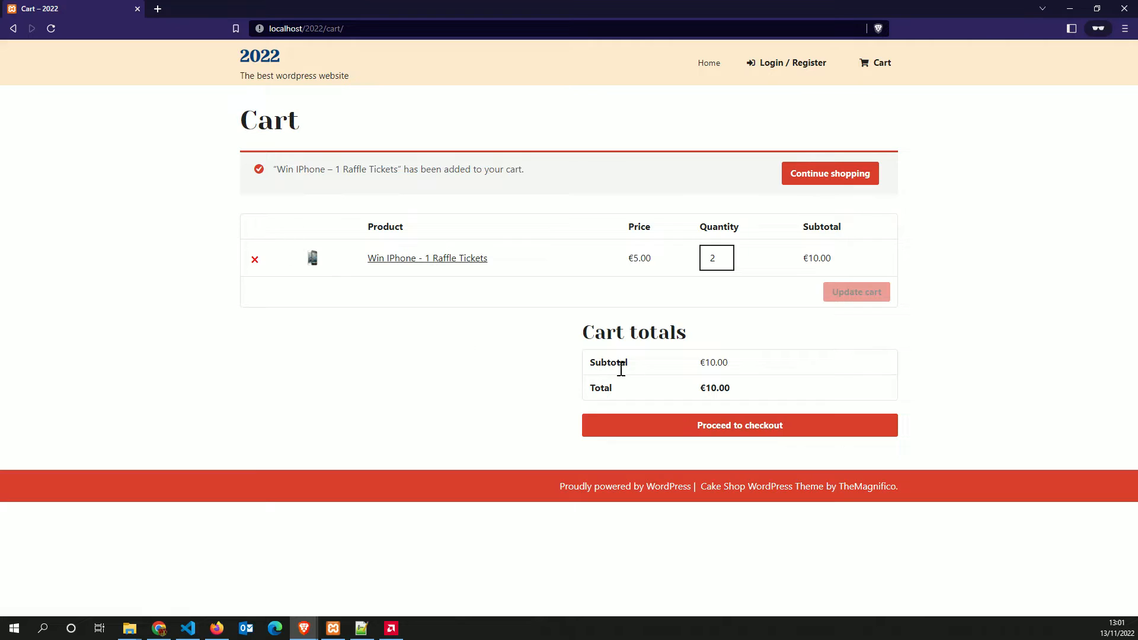
{"action": "left_click", "coordinate": [833, 181]}
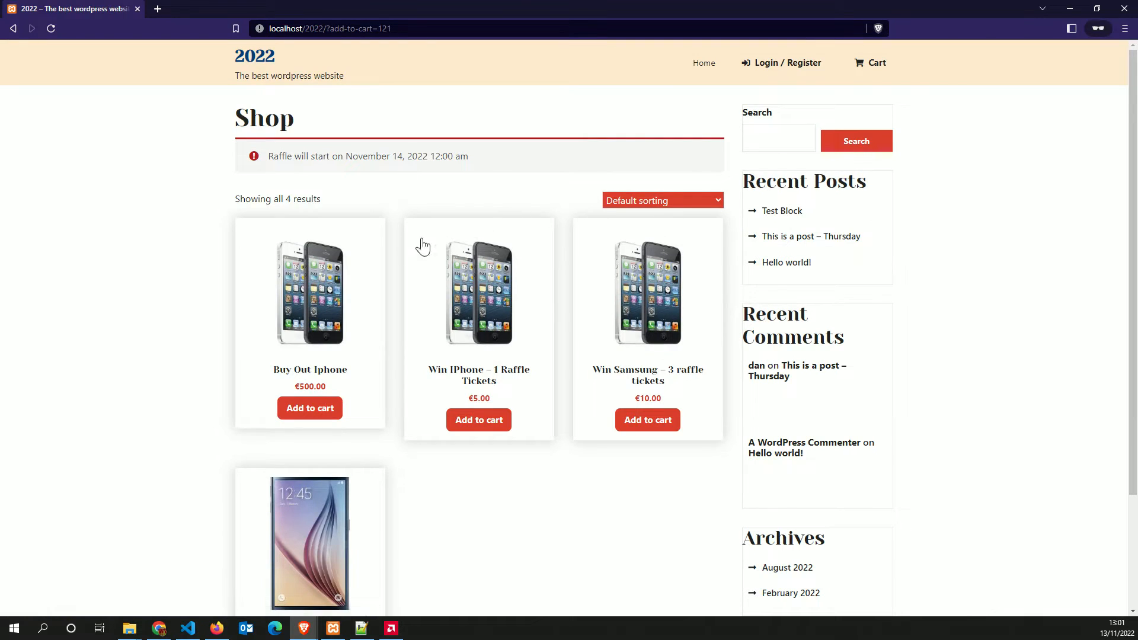
{"action": "left_click_drag", "start_coordinate": [490, 165], "coordinate": [265, 157]}
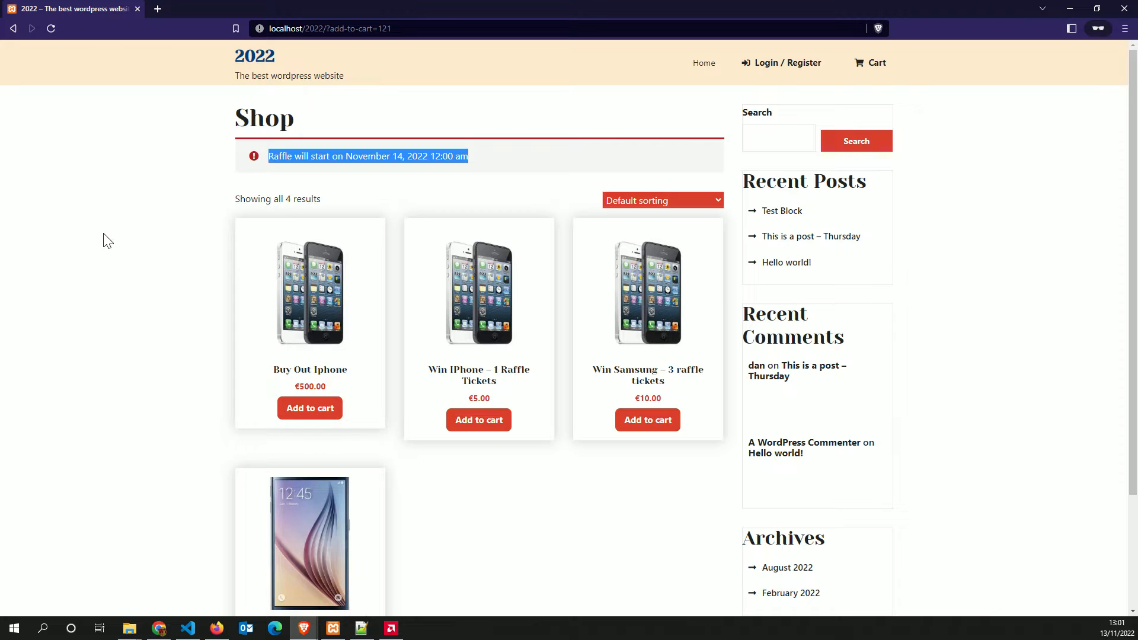
{"action": "left_click", "coordinate": [60, 242]}
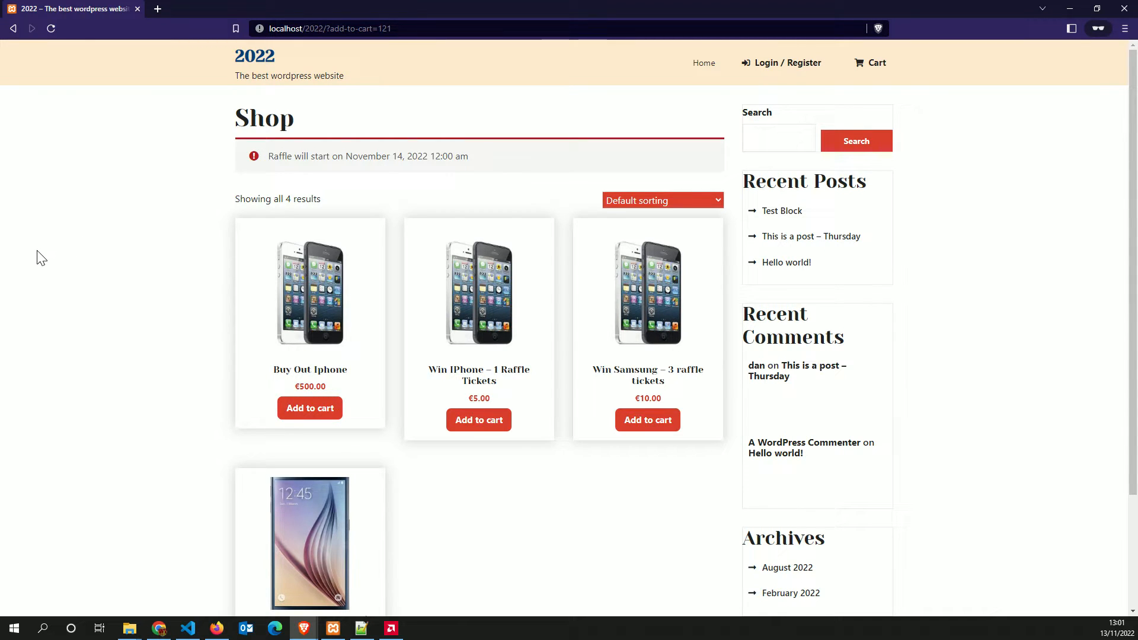
{"action": "scroll", "coordinate": [480, 402], "scroll_direction": "down", "scroll_amount": 3}
{"action": "scroll", "coordinate": [480, 401], "scroll_direction": "up", "scroll_amount": 3}
Retry the Samsung tickets, then add another Win IPhone – 1 Raffle Tickets, making three
{"action": "left_click", "coordinate": [51, 29]}
{"action": "left_click", "coordinate": [649, 418]}
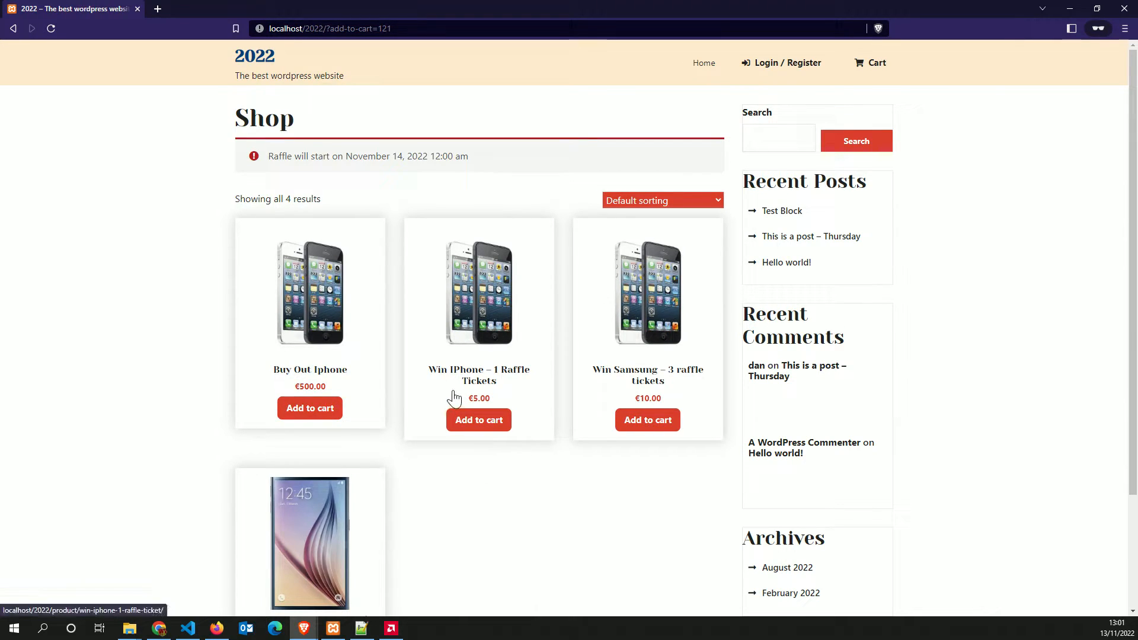
{"action": "left_click_drag", "start_coordinate": [499, 156], "coordinate": [264, 165]}
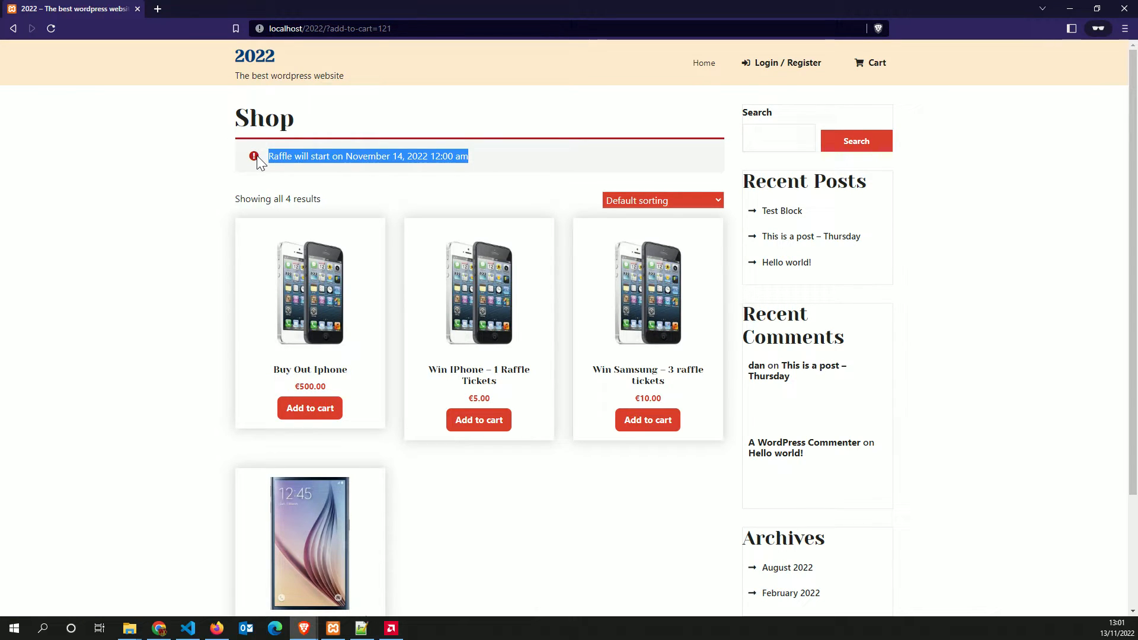
{"action": "left_click", "coordinate": [146, 263]}
{"action": "left_click", "coordinate": [478, 423]}
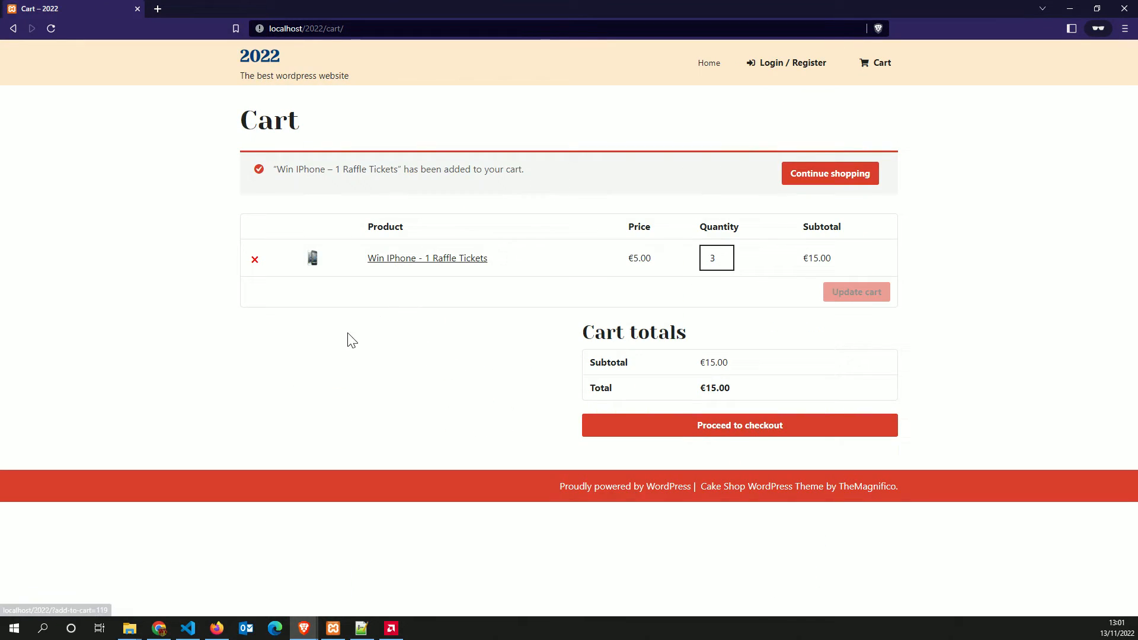
{"action": "left_click", "coordinate": [258, 62]}
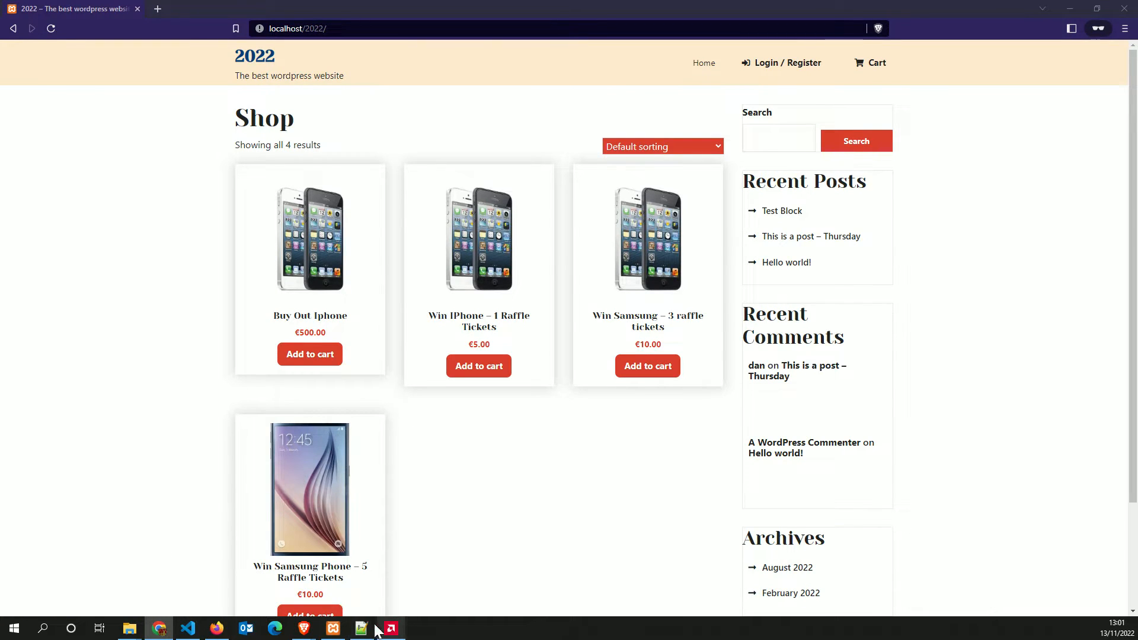
Change the Win Samsung raffle's start date from 14-11-2022 to 12-11-2022
{"action": "mouse_move", "coordinate": [305, 629]}
{"action": "left_click", "coordinate": [257, 599]}
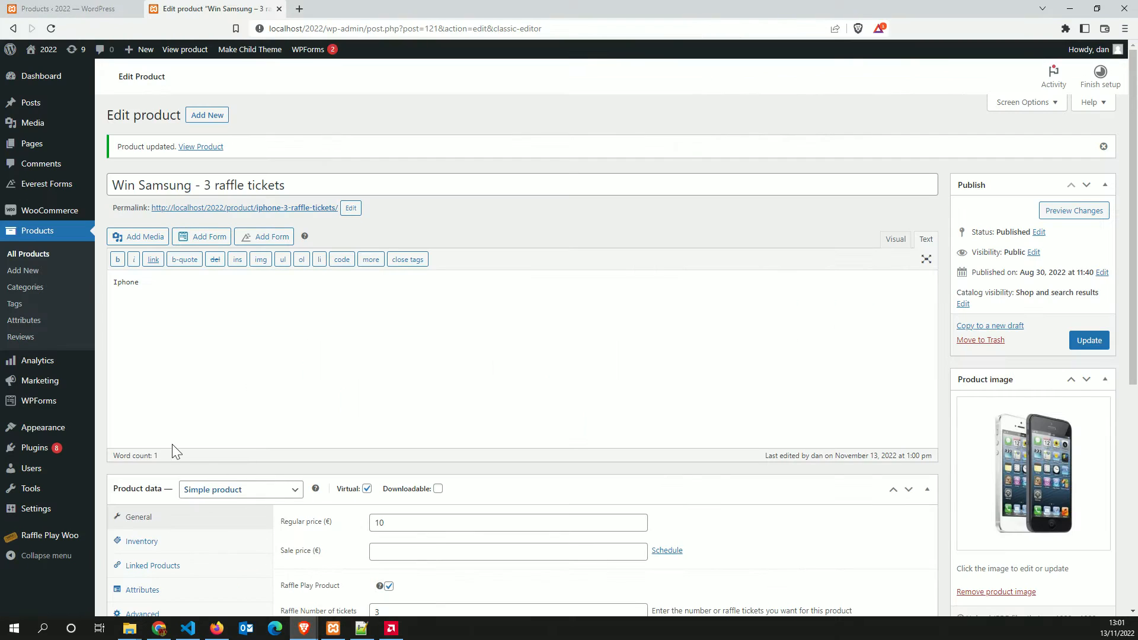
{"action": "left_click", "coordinate": [70, 15]}
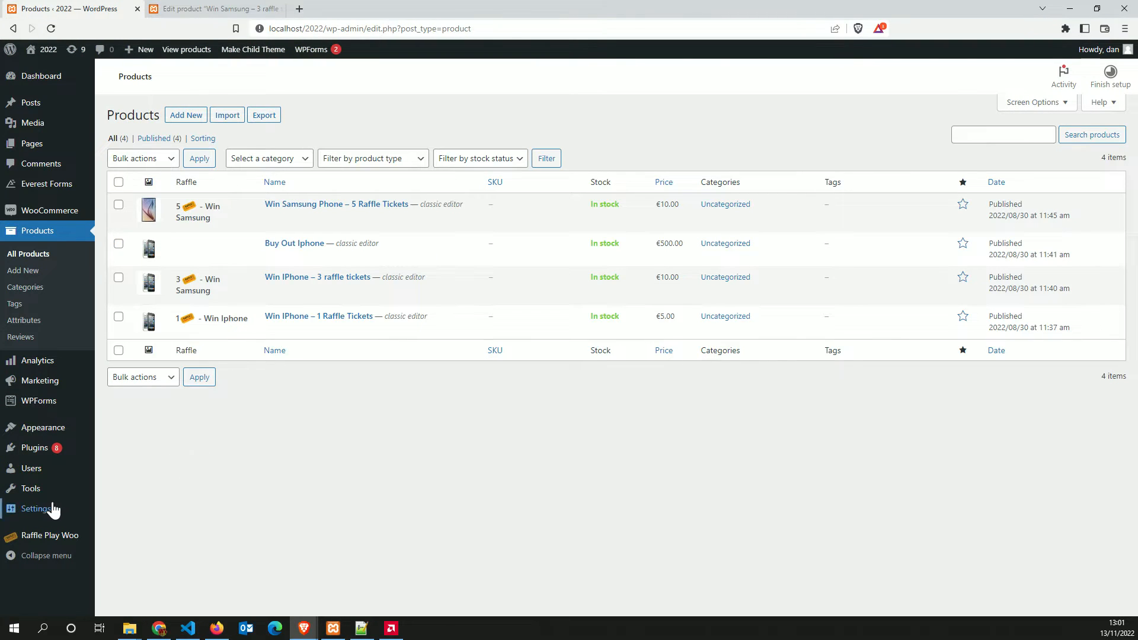
{"action": "mouse_move", "coordinate": [33, 536]}
{"action": "left_click", "coordinate": [129, 498]}
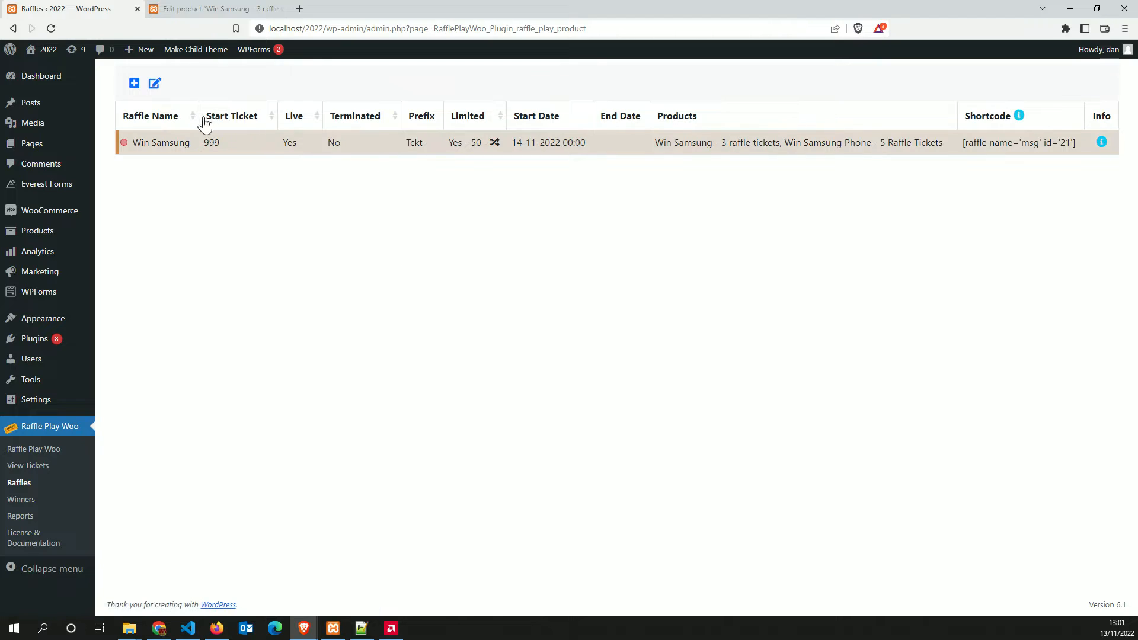
{"action": "left_click", "coordinate": [152, 85]}
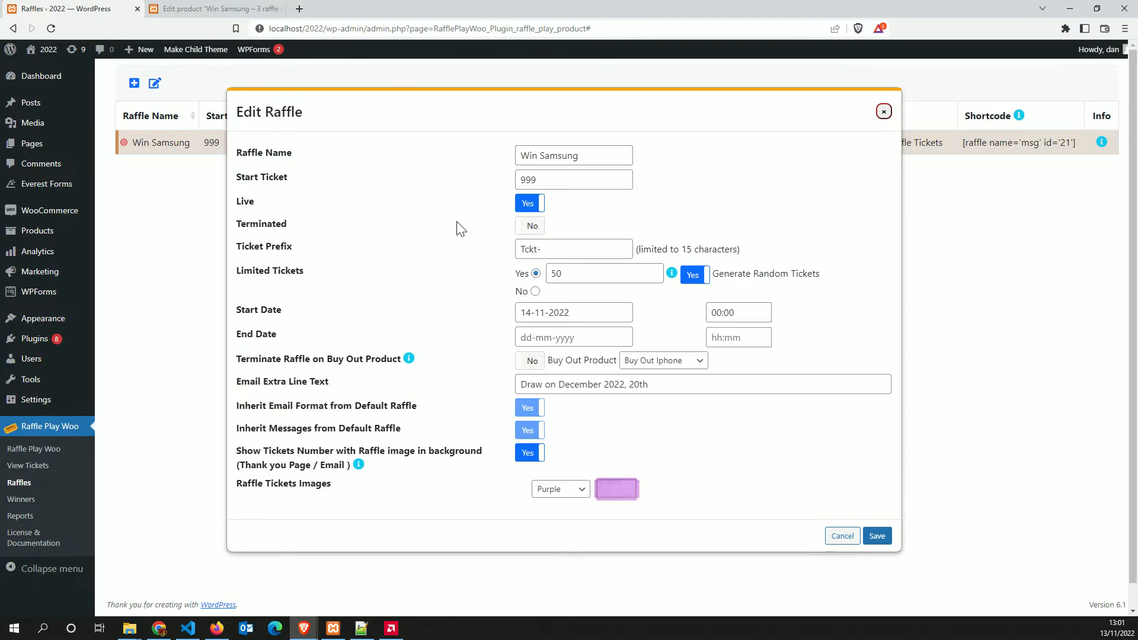
{"action": "left_click", "coordinate": [593, 313]}
{"action": "left_click", "coordinate": [653, 411]}
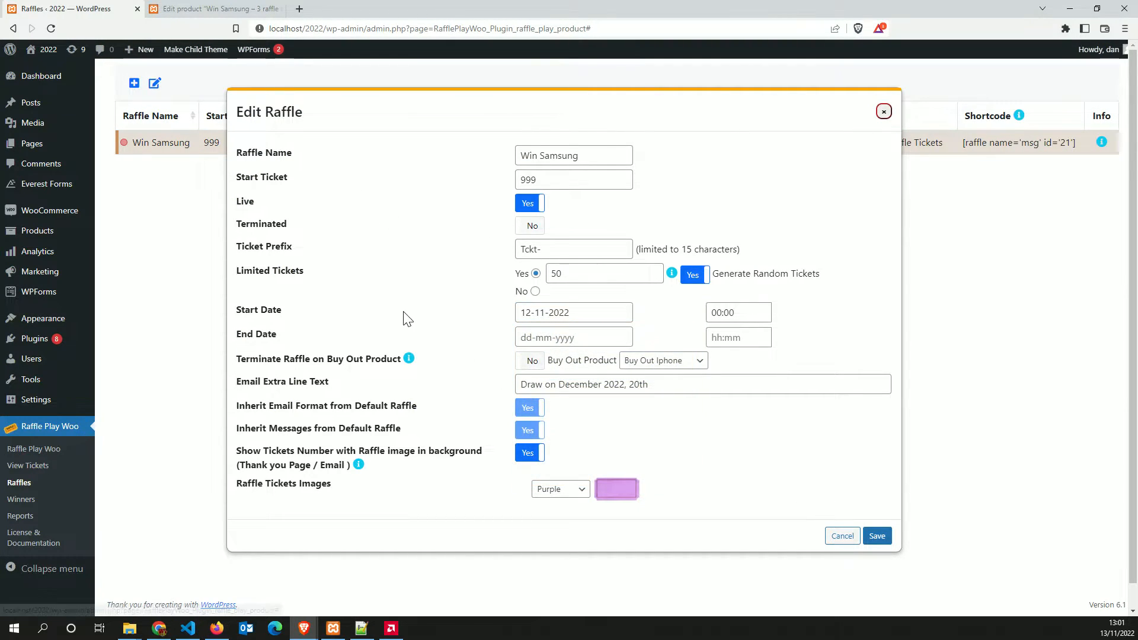
{"action": "left_click", "coordinate": [857, 537]}
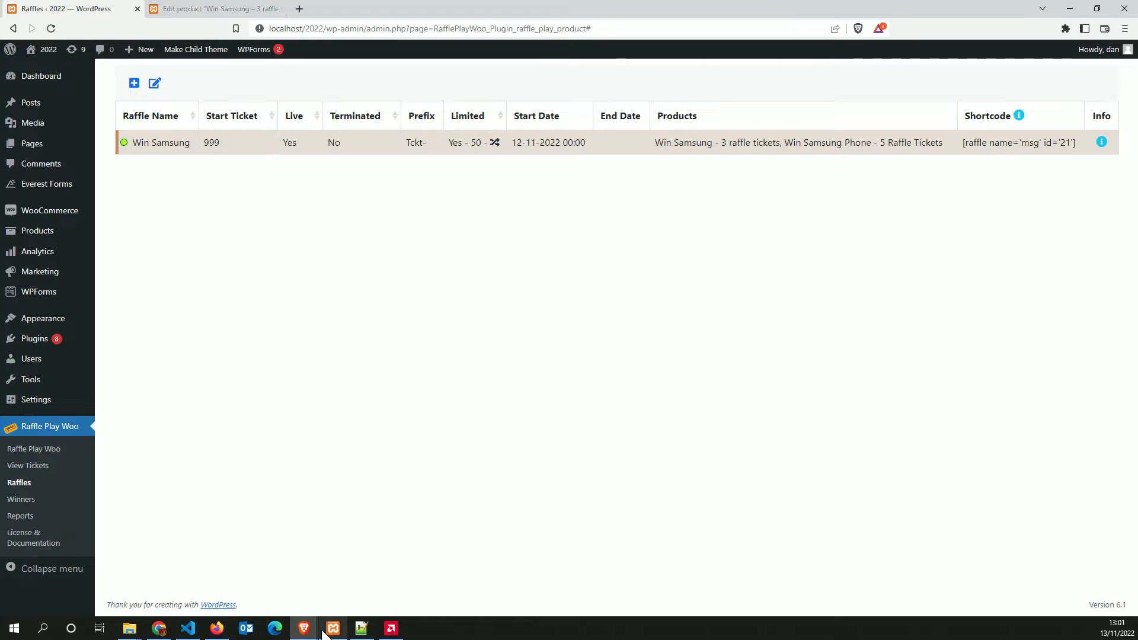
Add Win Samsung Phone – 5 Raffle Tickets and Win Samsung – 3 raffle tickets to the cart
{"action": "mouse_move", "coordinate": [330, 635]}
{"action": "left_click", "coordinate": [325, 590]}
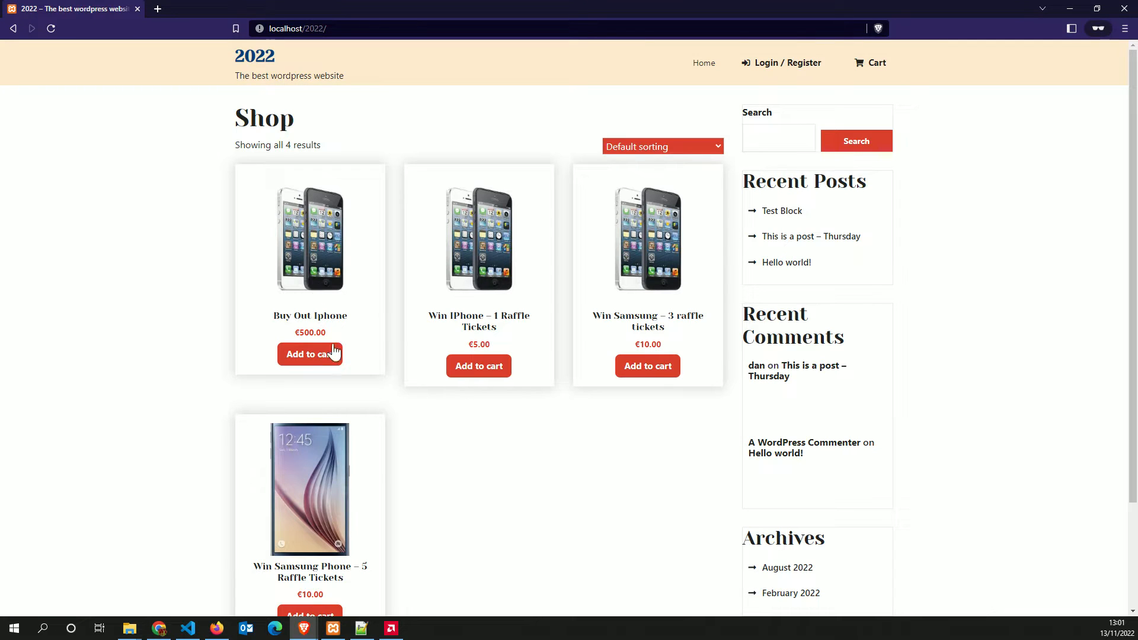
{"action": "scroll", "coordinate": [358, 554], "scroll_direction": "down", "scroll_amount": 3}
{"action": "left_click", "coordinate": [310, 498]}
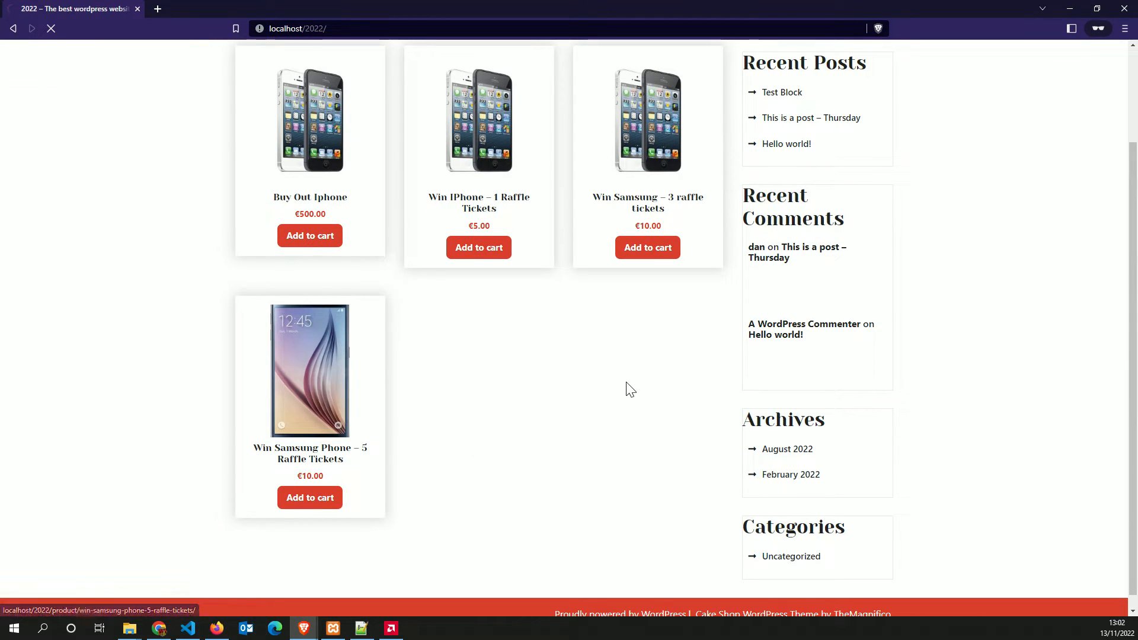
{"action": "left_click", "coordinate": [260, 63]}
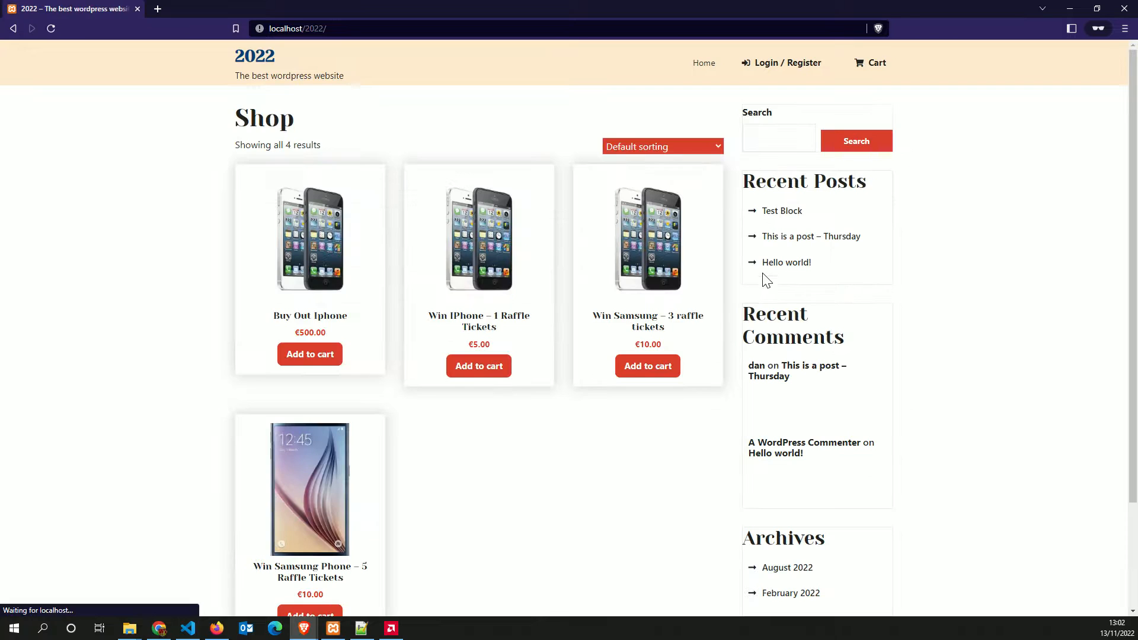
{"action": "left_click", "coordinate": [653, 366]}
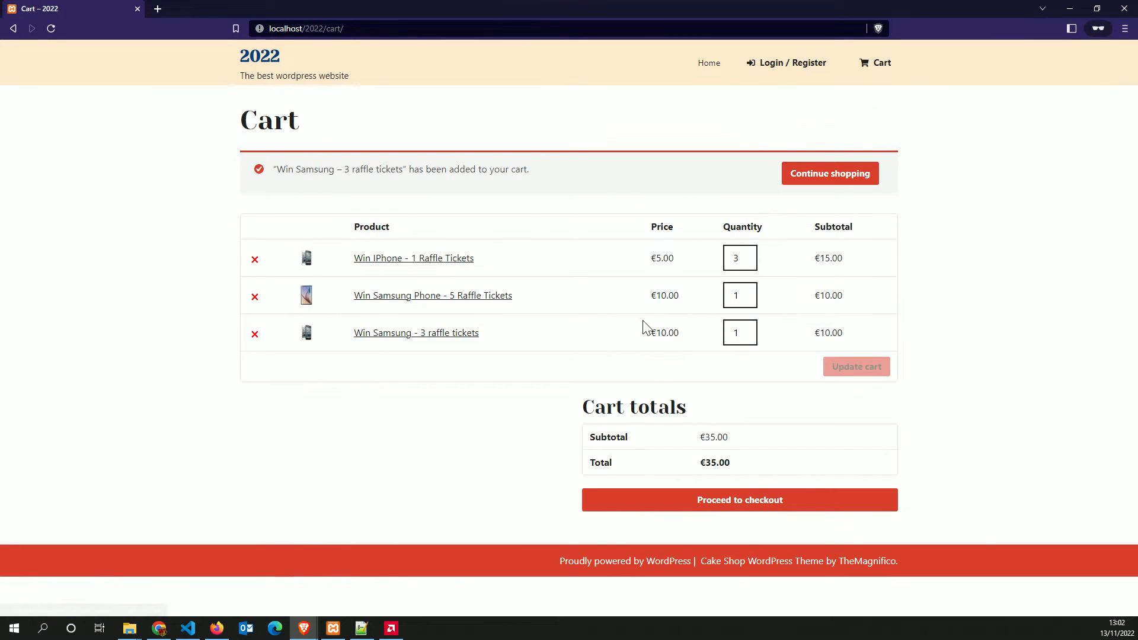
Raise both Samsung products' cart quantities to 2 and proceed to checkout
{"action": "left_click", "coordinate": [748, 292]}
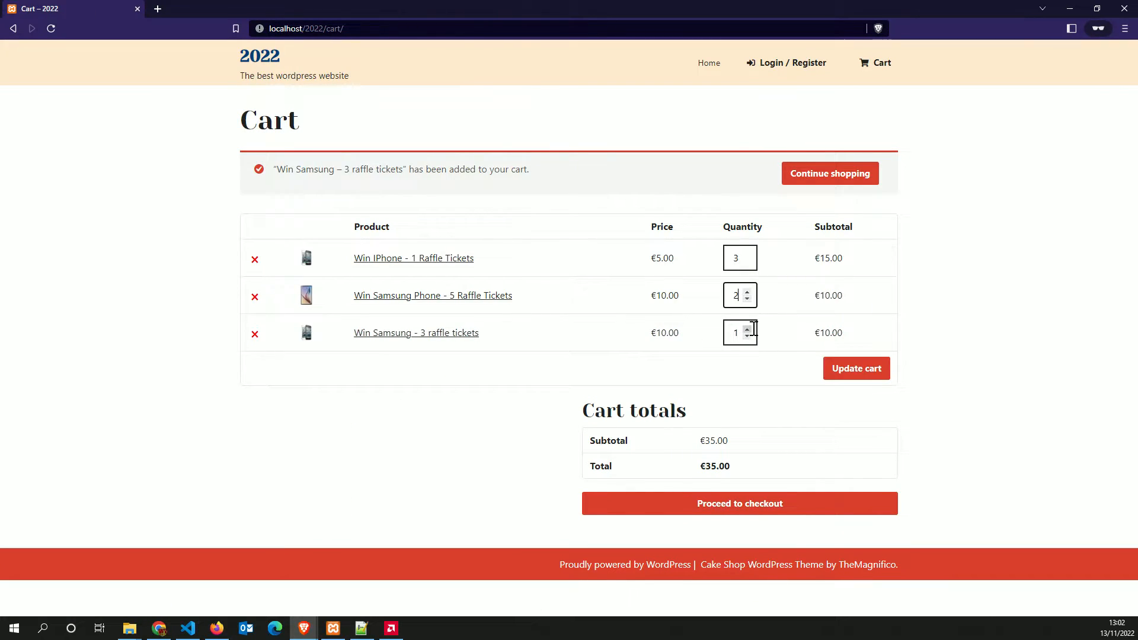
{"action": "left_click", "coordinate": [747, 330]}
{"action": "left_click", "coordinate": [714, 499]}
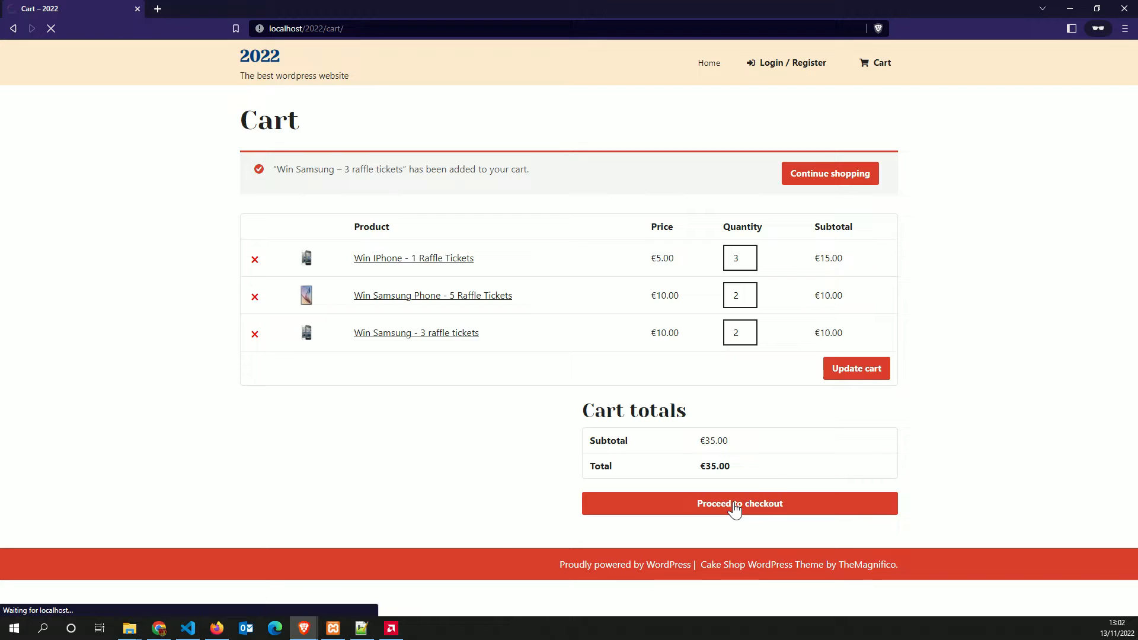
Enter 222 in the checkout Custom Field
{"action": "left_click", "coordinate": [338, 326]}
{"action": "type", "text": "222"}
{"action": "left_click", "coordinate": [162, 310]}
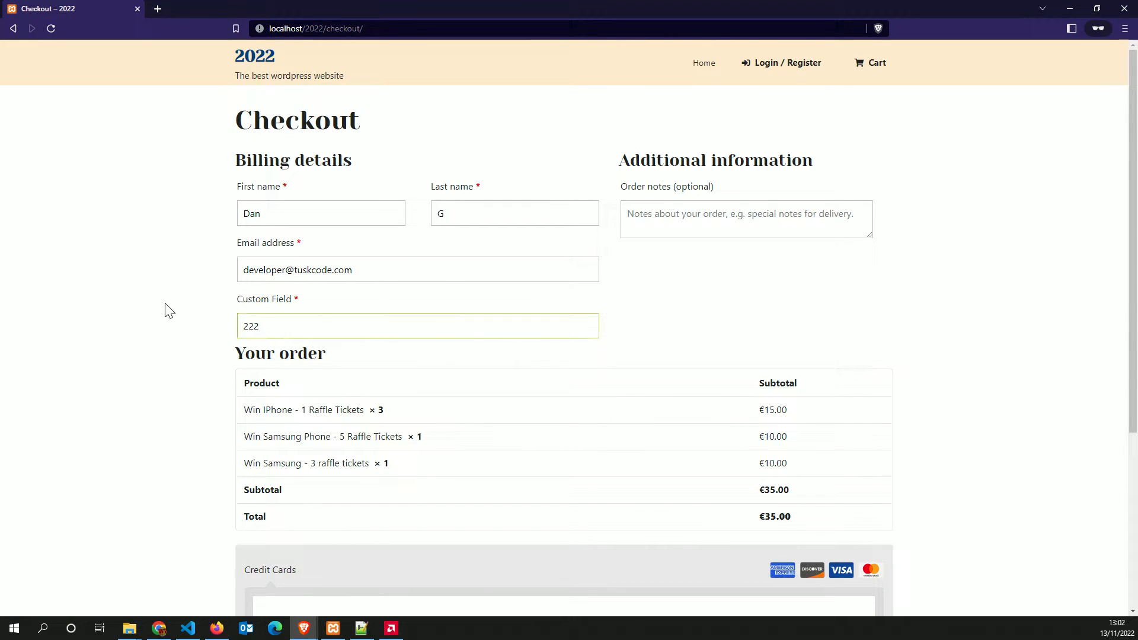
{"action": "scroll", "coordinate": [178, 308], "scroll_direction": "down", "scroll_amount": 4}
Fill in the test Visa card number, expiry and CVV, and place the €35.00 order
{"action": "left_click", "coordinate": [359, 373]}
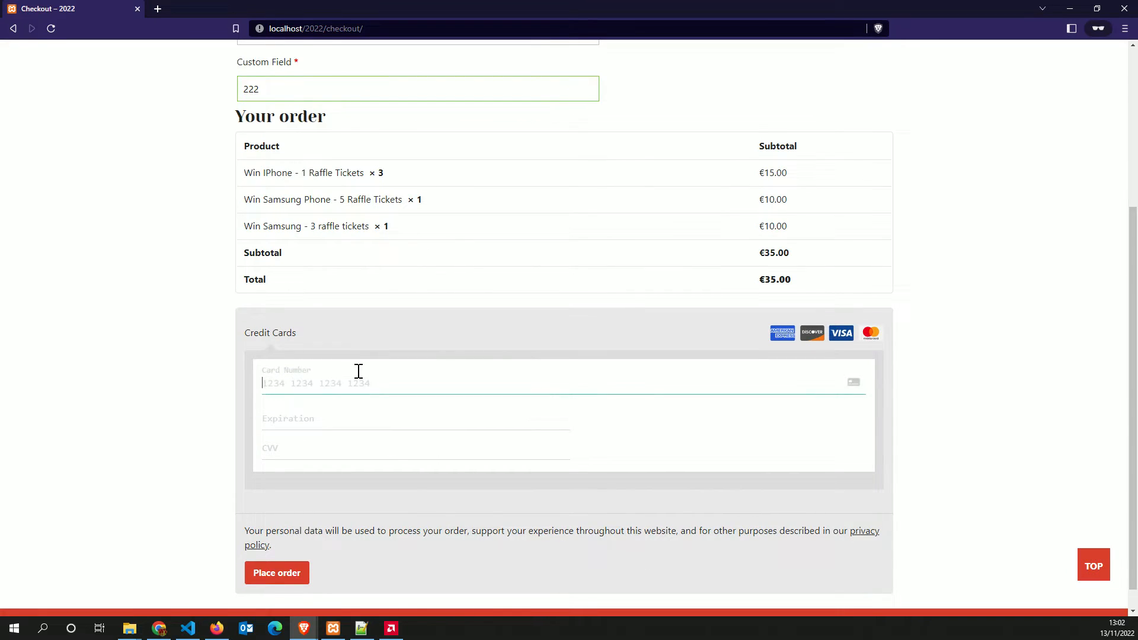
{"action": "type", "text": "4242"}
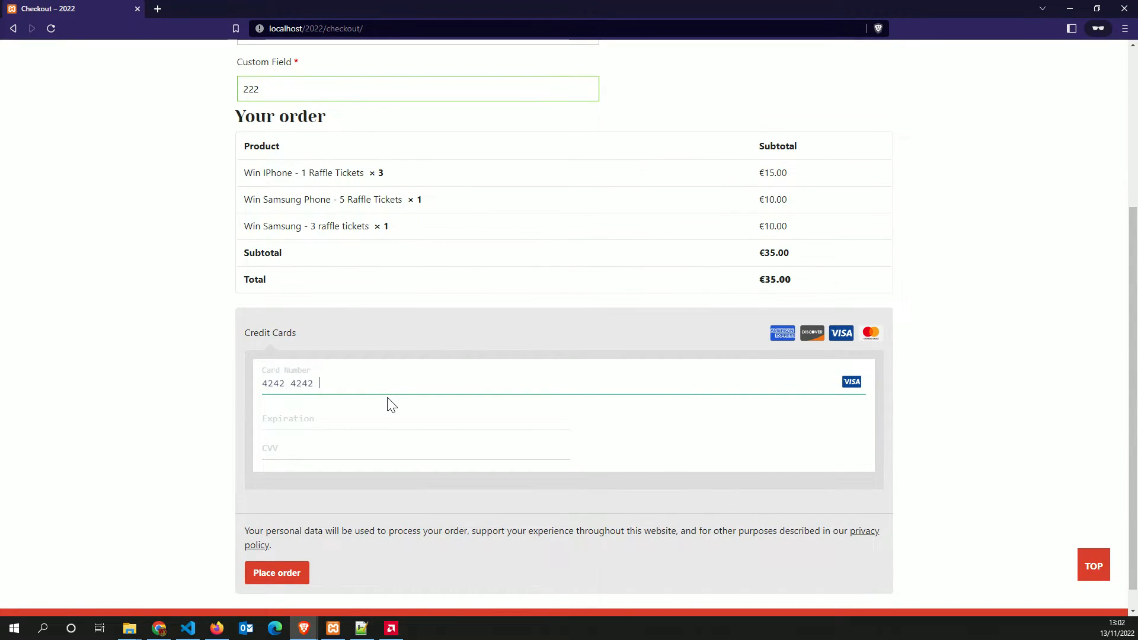
{"action": "type", "text": "4242424242420423343"}
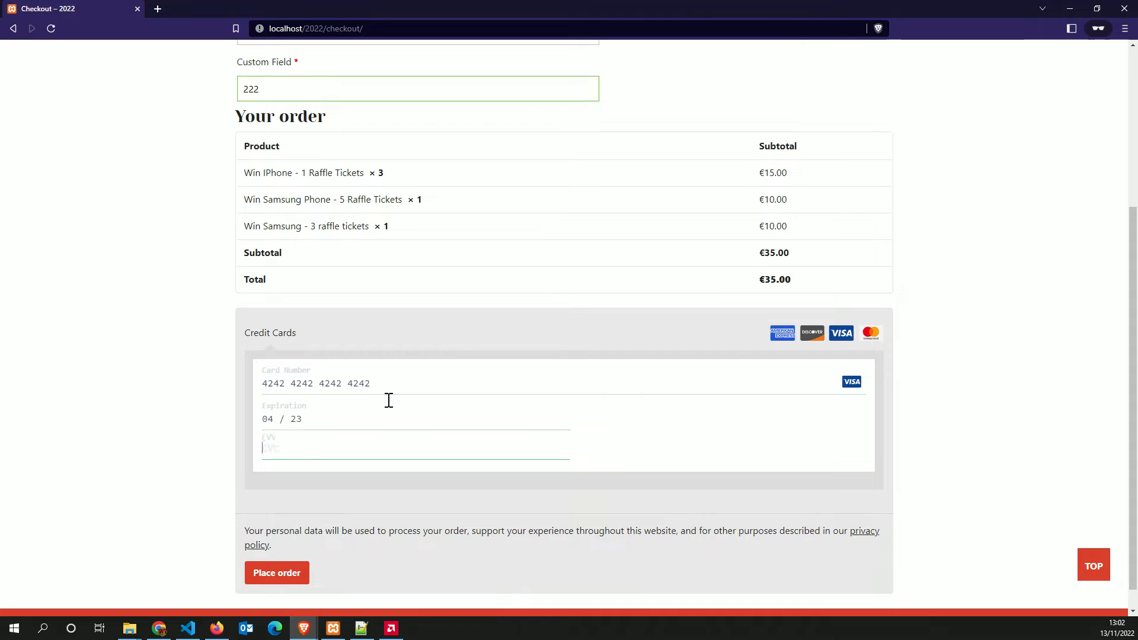
{"action": "scroll", "coordinate": [159, 408], "scroll_direction": "down", "scroll_amount": 1}
{"action": "scroll", "coordinate": [156, 401], "scroll_direction": "up", "scroll_amount": 5}
{"action": "scroll", "coordinate": [155, 402], "scroll_direction": "down", "scroll_amount": 4}
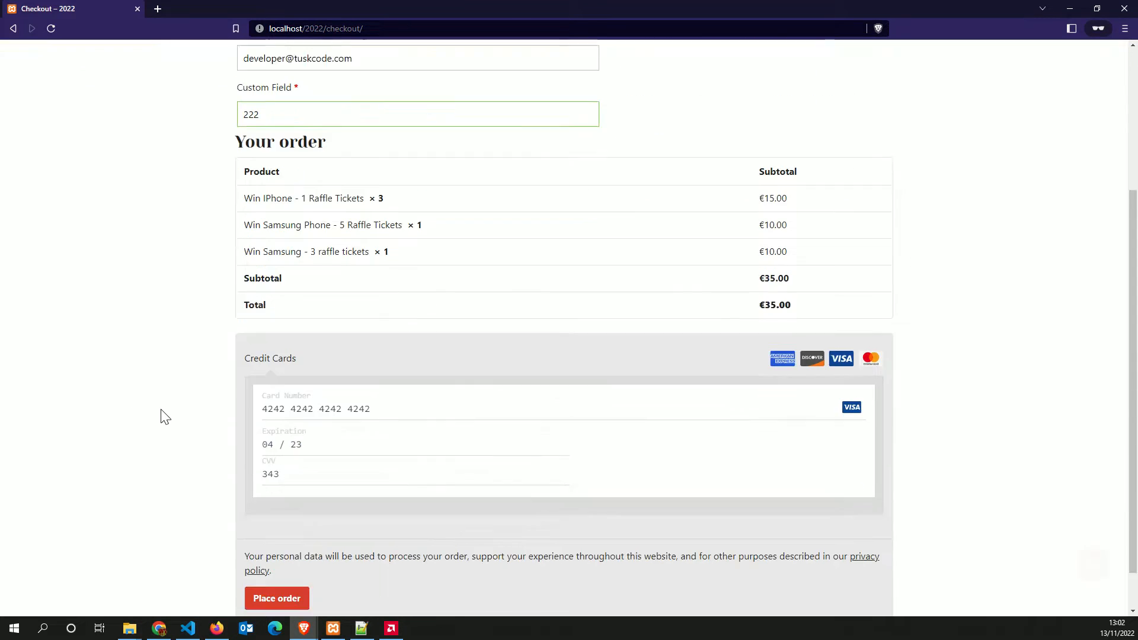
{"action": "left_click", "coordinate": [276, 568]}
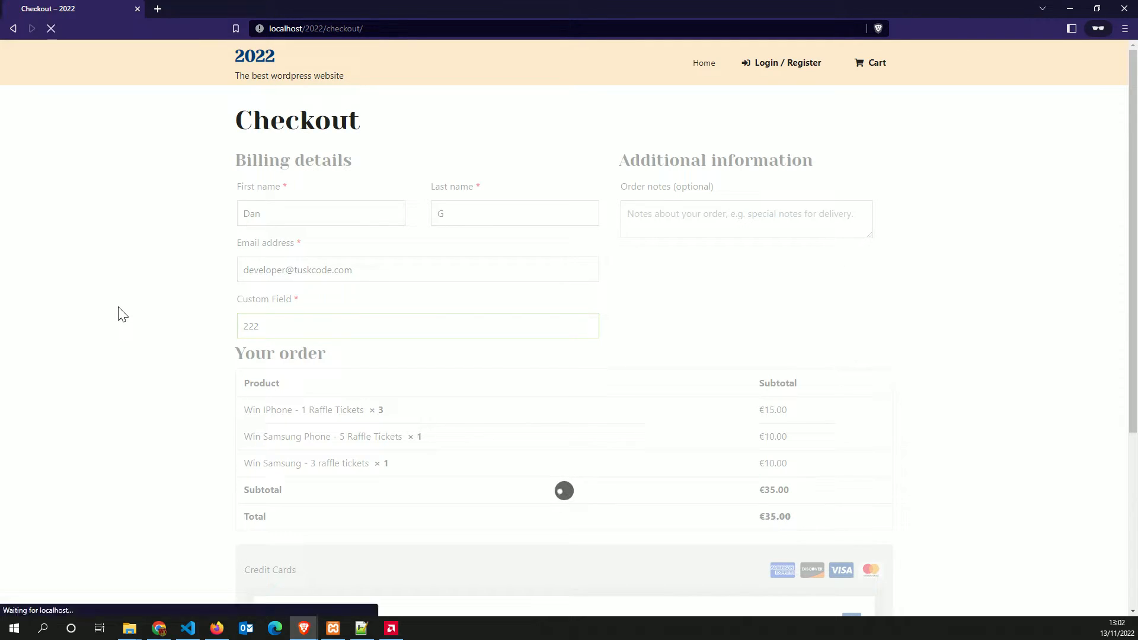
Scroll to Raffle Info and inspect the Win Iphone tickets T-6 to T-8
{"action": "scroll", "coordinate": [158, 293], "scroll_direction": "down", "scroll_amount": 3}
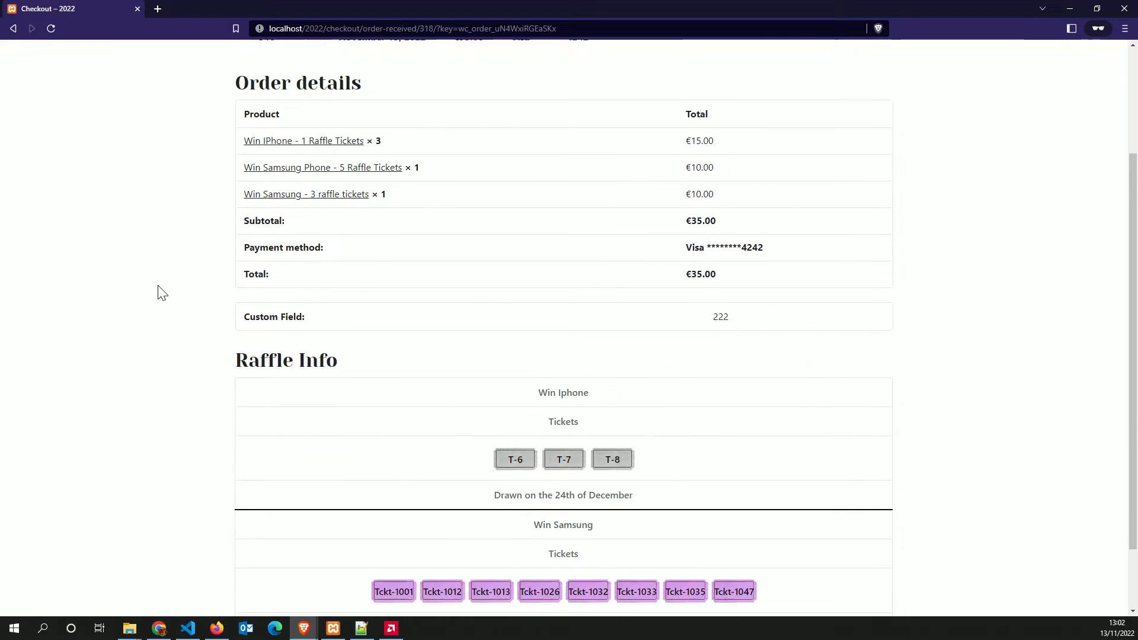
{"action": "scroll", "coordinate": [158, 288], "scroll_direction": "down", "scroll_amount": 1}
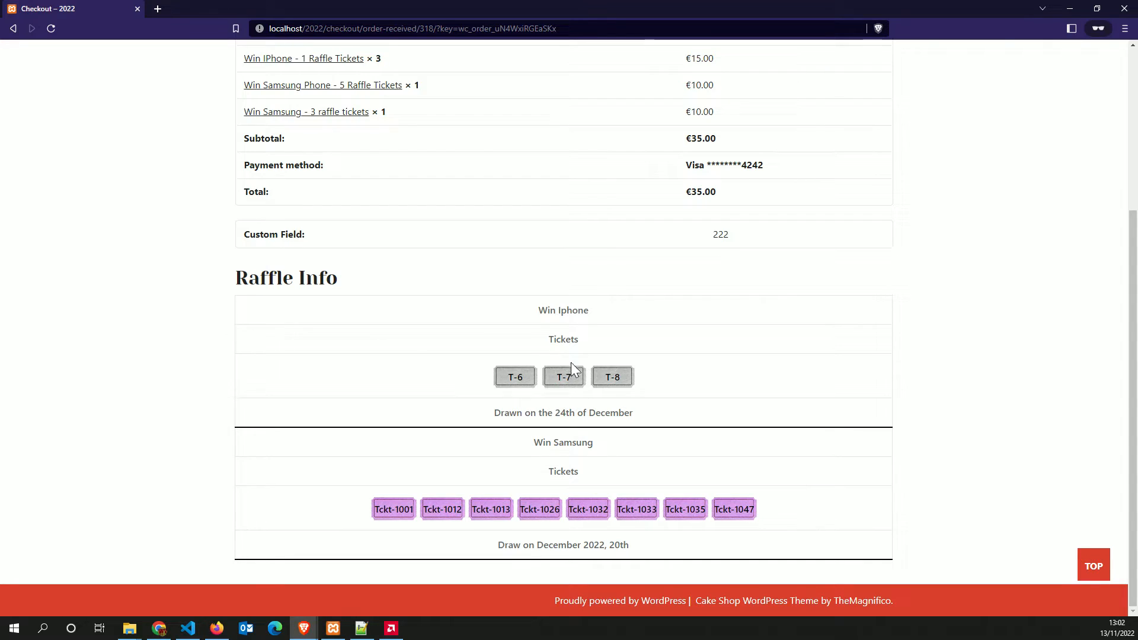
{"action": "left_click_drag", "start_coordinate": [591, 313], "coordinate": [538, 311]}
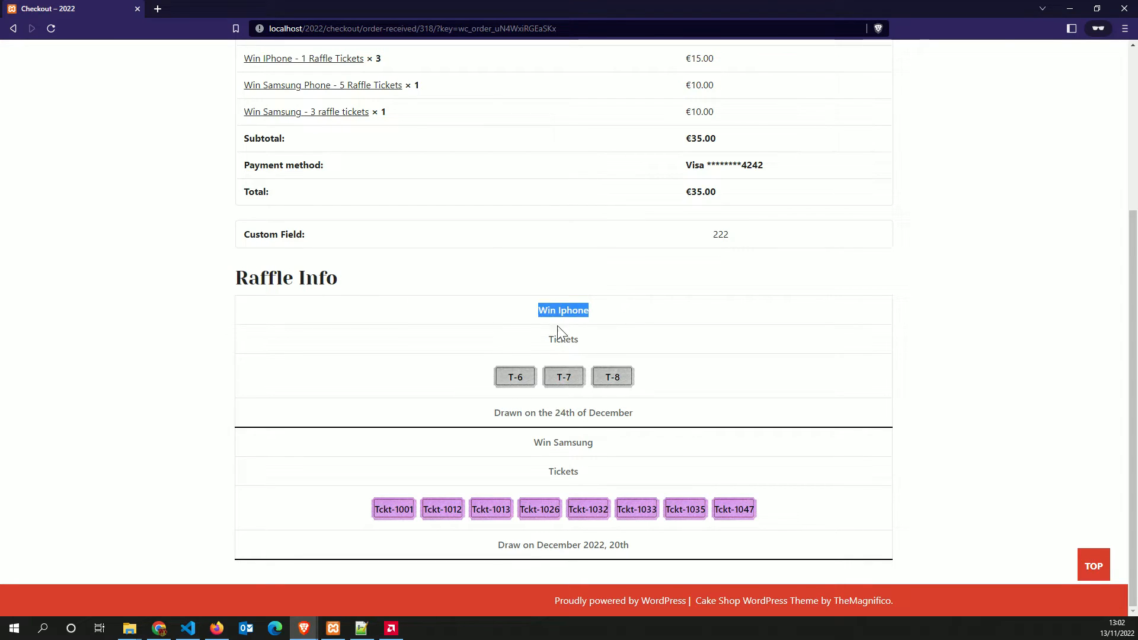
{"action": "left_click", "coordinate": [551, 434]}
{"action": "left_click_drag", "start_coordinate": [489, 377], "coordinate": [663, 386]}
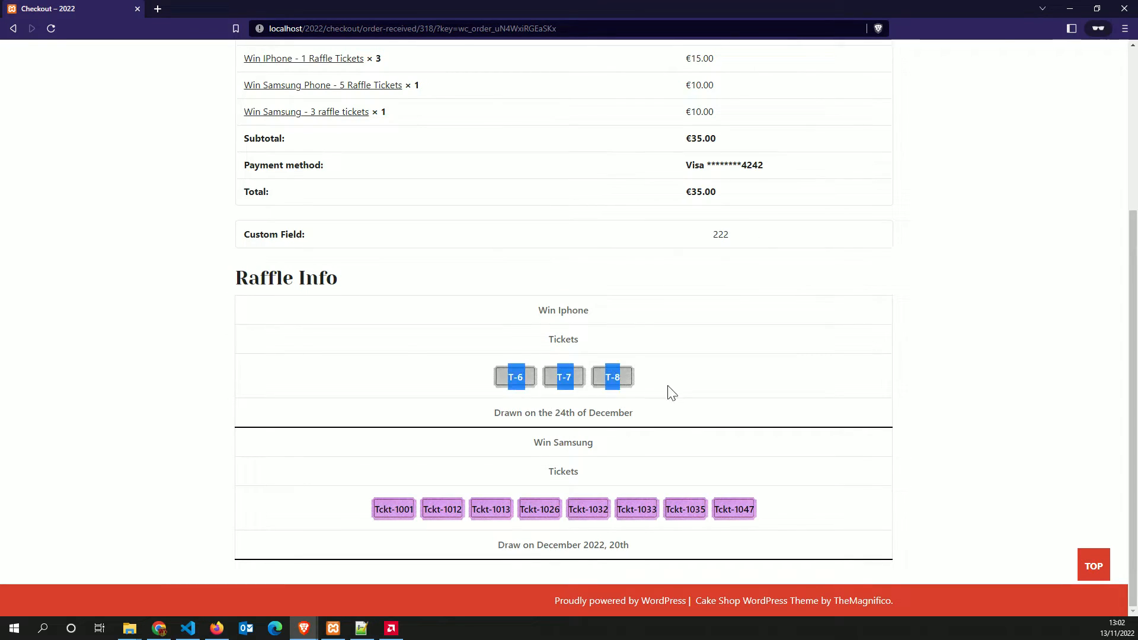
{"action": "left_click", "coordinate": [690, 385]}
Inspect the eight Win Samsung ticket numbers, Tckt-1001 through Tckt-1047
{"action": "scroll", "coordinate": [690, 385], "scroll_direction": "up", "scroll_amount": 2}
{"action": "scroll", "coordinate": [690, 385], "scroll_direction": "down", "scroll_amount": 2}
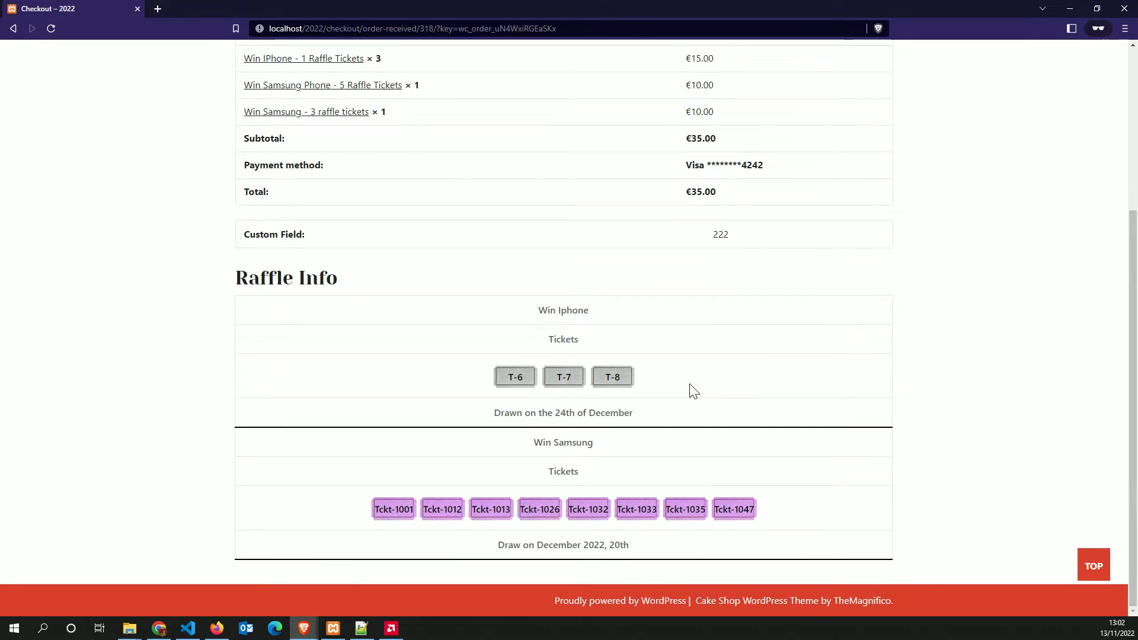
{"action": "scroll", "coordinate": [690, 385], "scroll_direction": "up", "scroll_amount": 3}
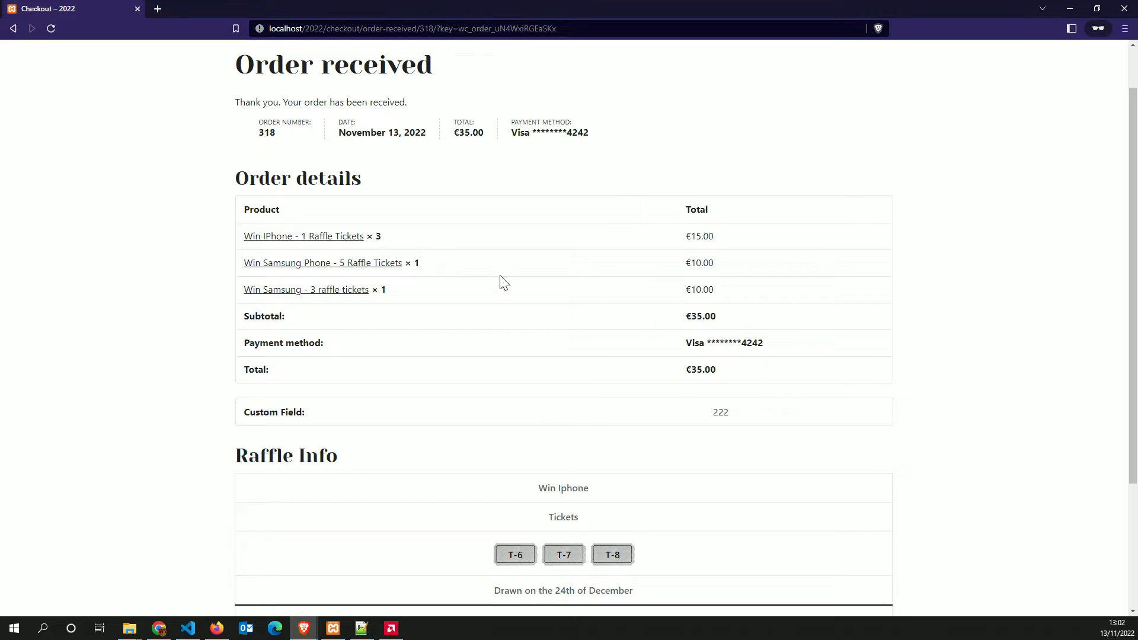
{"action": "scroll", "coordinate": [500, 279], "scroll_direction": "down", "scroll_amount": 3}
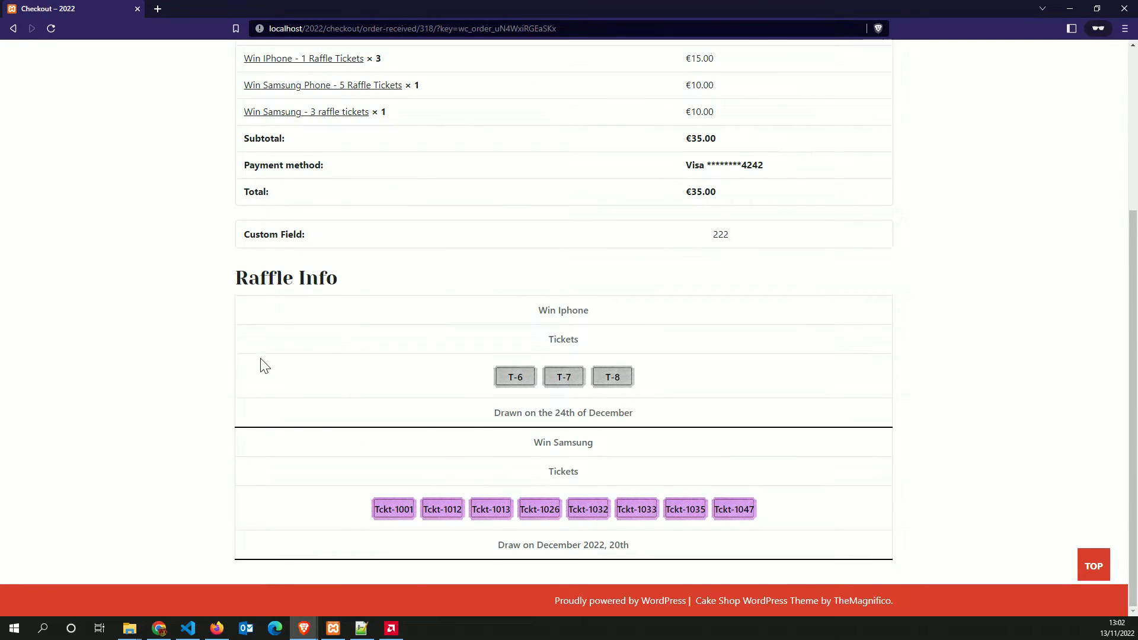
{"action": "scroll", "coordinate": [262, 366], "scroll_direction": "up", "scroll_amount": 4}
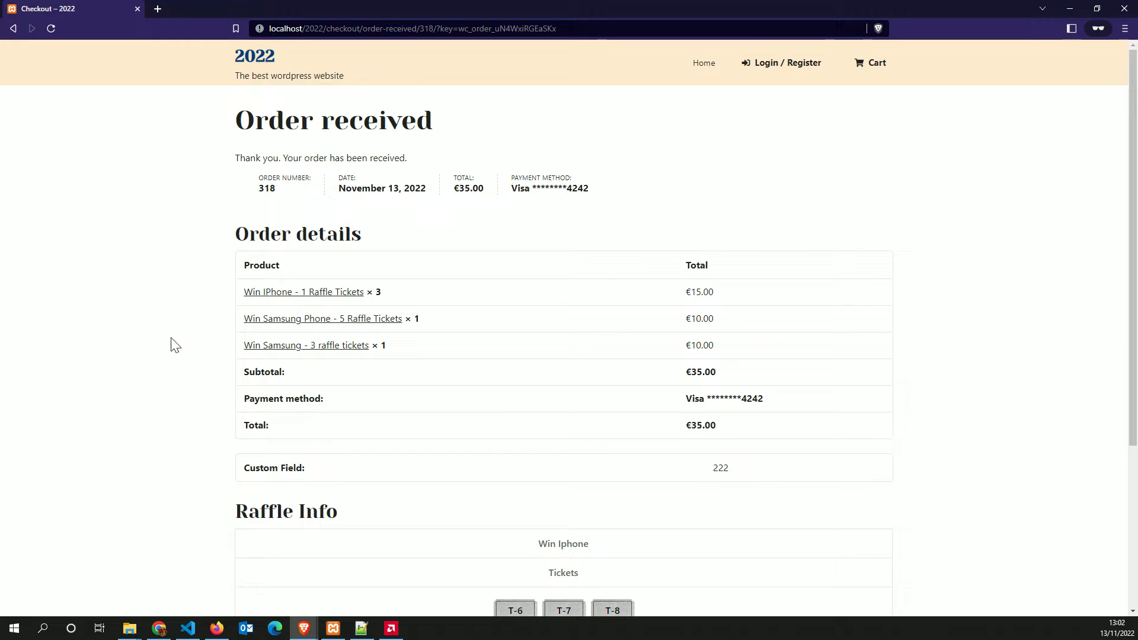
{"action": "scroll", "coordinate": [367, 338], "scroll_direction": "down", "scroll_amount": 4}
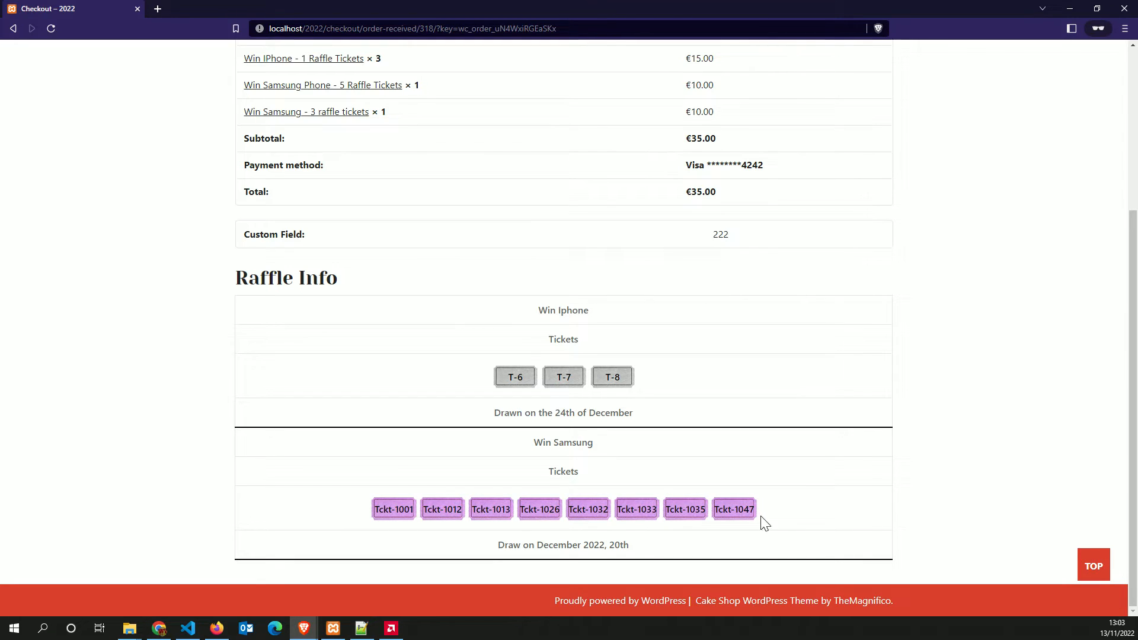
{"action": "double_click", "coordinate": [399, 512]}
{"action": "left_click_drag", "start_coordinate": [447, 511], "coordinate": [519, 515]}
{"action": "left_click", "coordinate": [519, 513]}
{"action": "scroll", "coordinate": [532, 490], "scroll_direction": "up", "scroll_amount": 4}
{"action": "scroll", "coordinate": [532, 489], "scroll_direction": "down", "scroll_amount": 4}
Open the Win Samsung raffle's settings, close them unchanged, and reload the Raffles list
{"action": "mouse_move", "coordinate": [303, 625]}
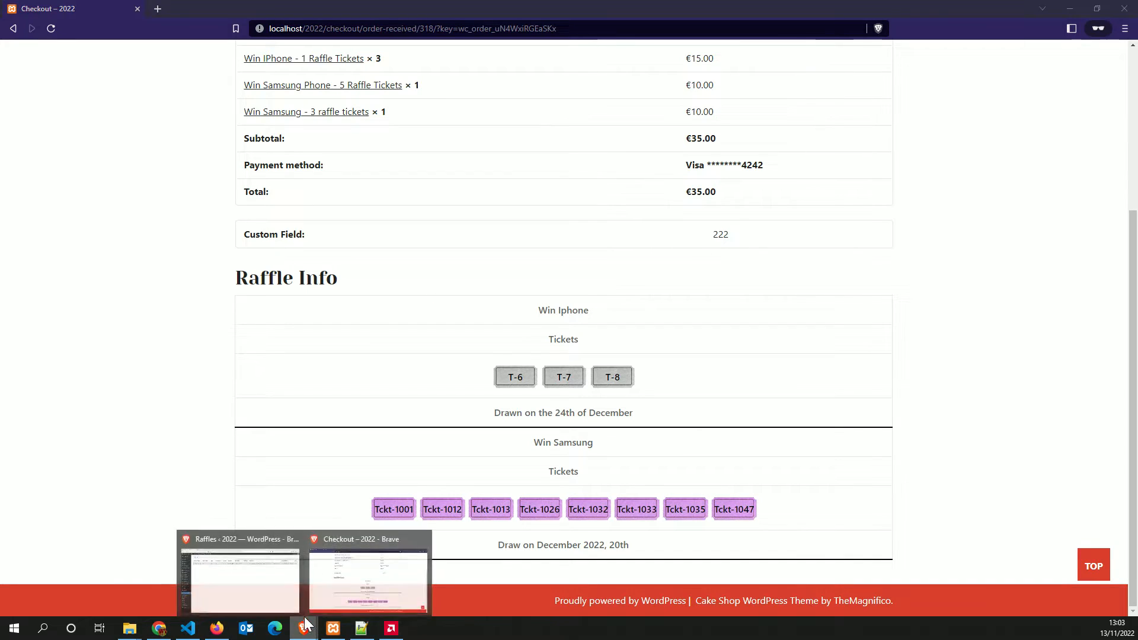
{"action": "left_click", "coordinate": [235, 581]}
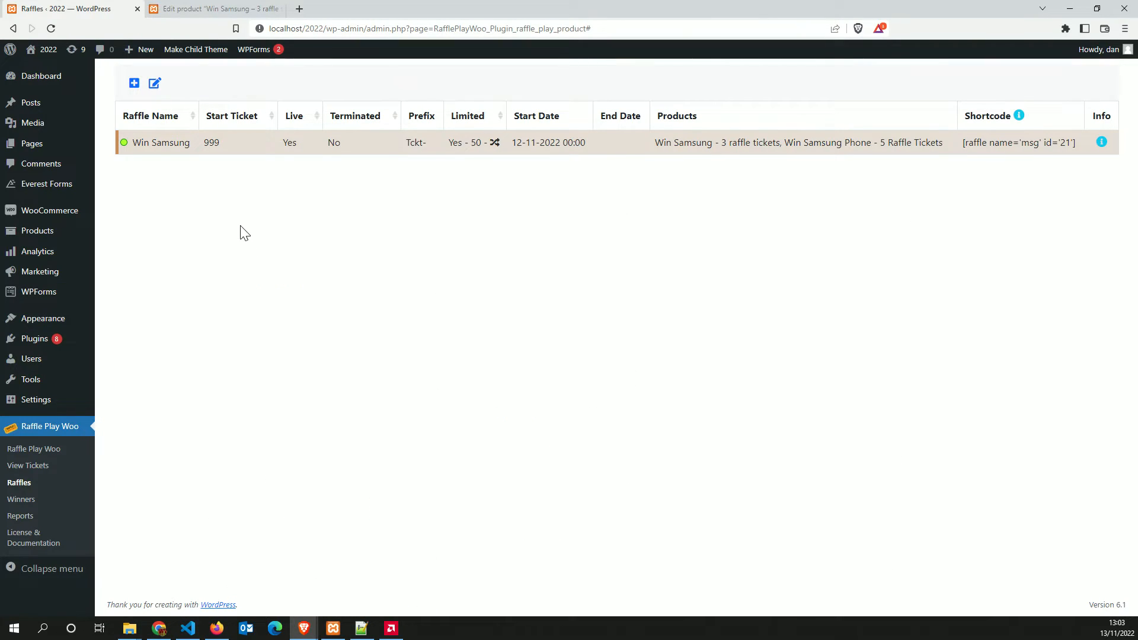
{"action": "left_click", "coordinate": [154, 86]}
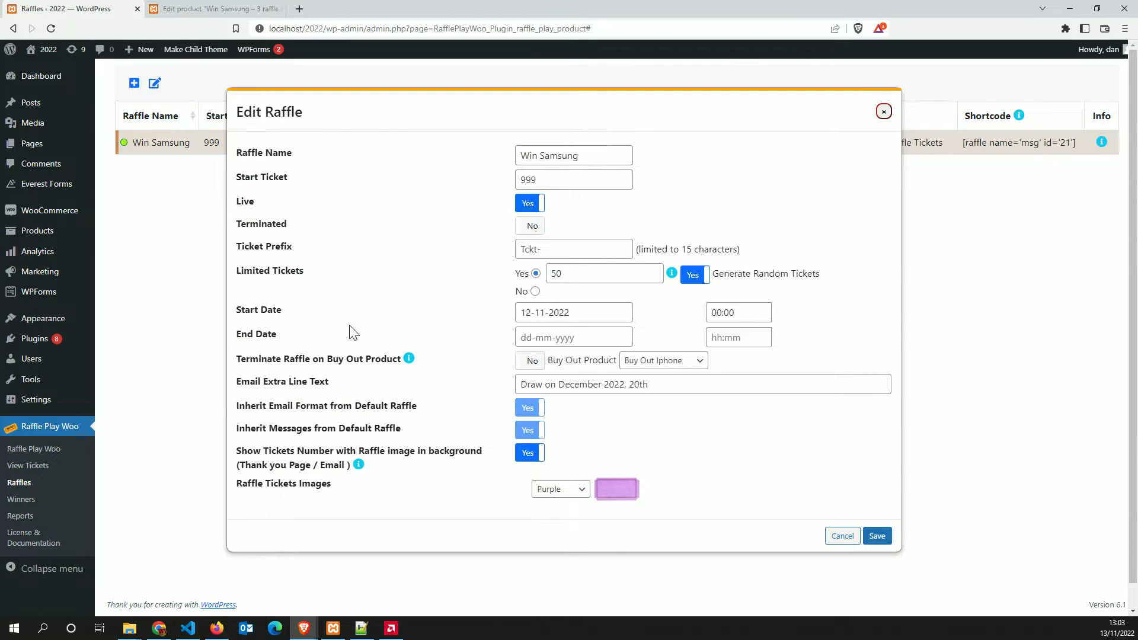
{"action": "left_click", "coordinate": [833, 536]}
{"action": "left_click", "coordinate": [51, 28]}
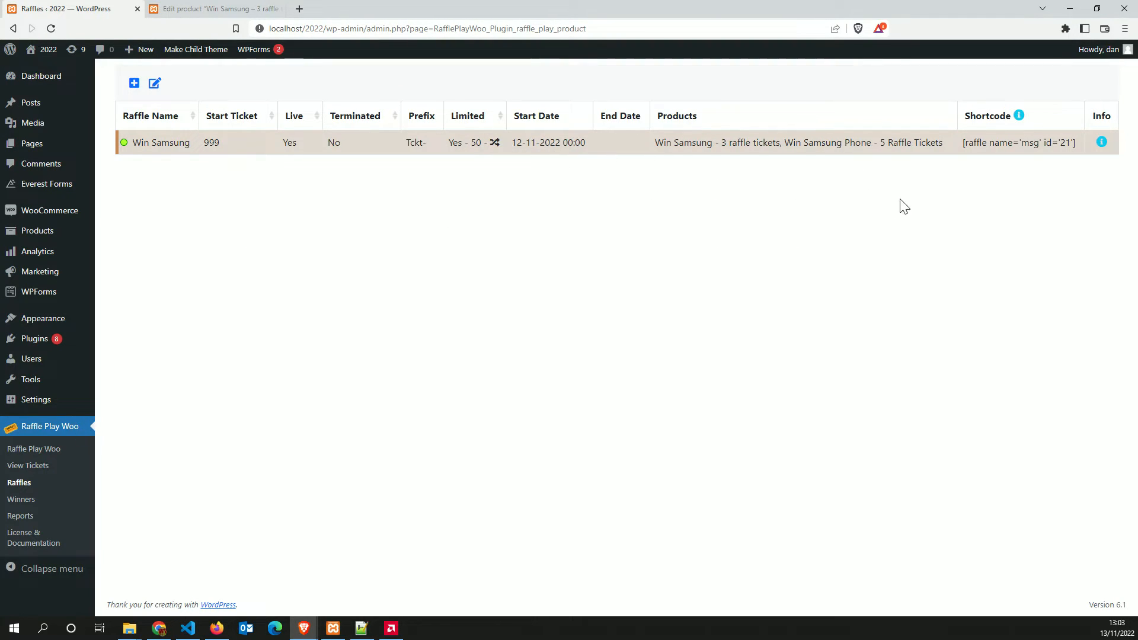
{"action": "mouse_move", "coordinate": [1101, 149]}
Toggle Win Samsung's Limited Tickets to No and back to Yes, then close without saving
{"action": "left_click", "coordinate": [154, 84]}
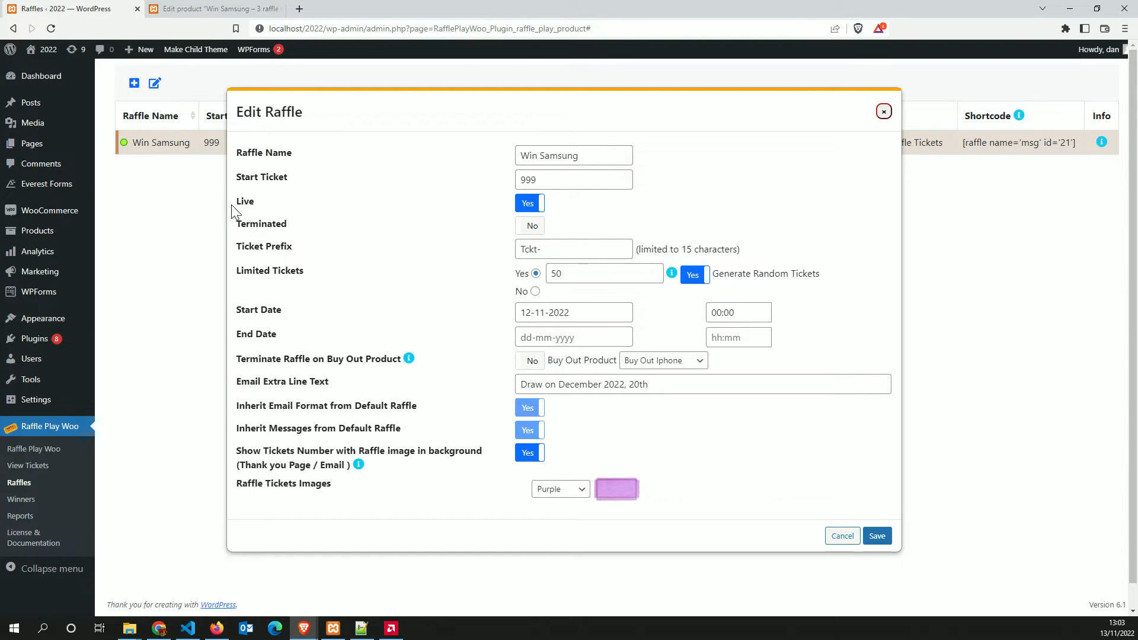
{"action": "left_click", "coordinate": [535, 292]}
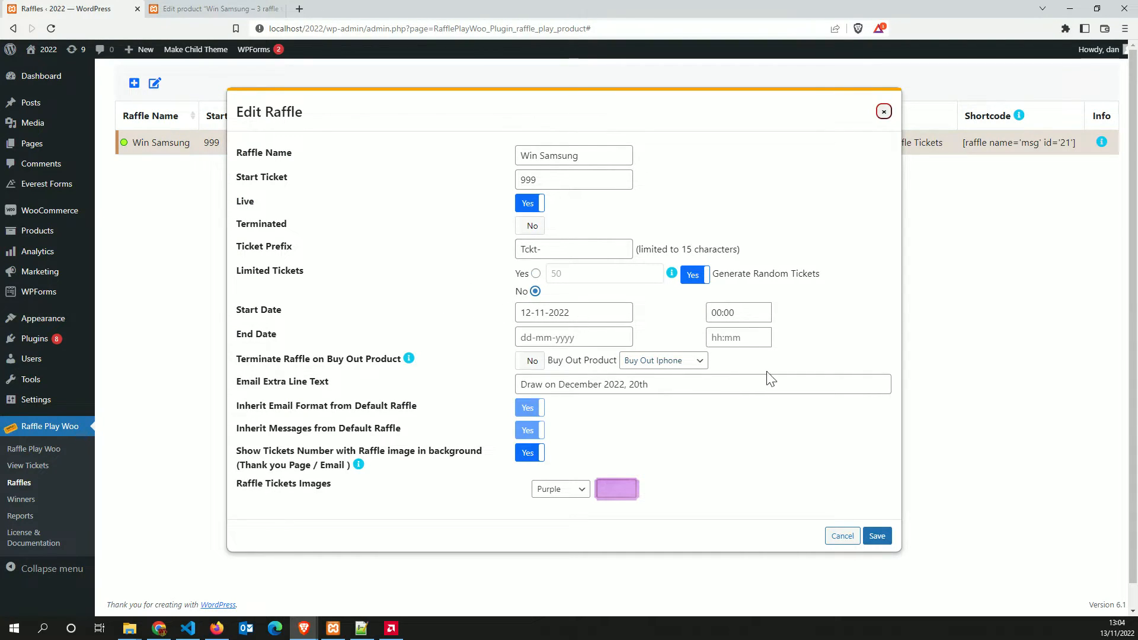
{"action": "left_click", "coordinate": [841, 536]}
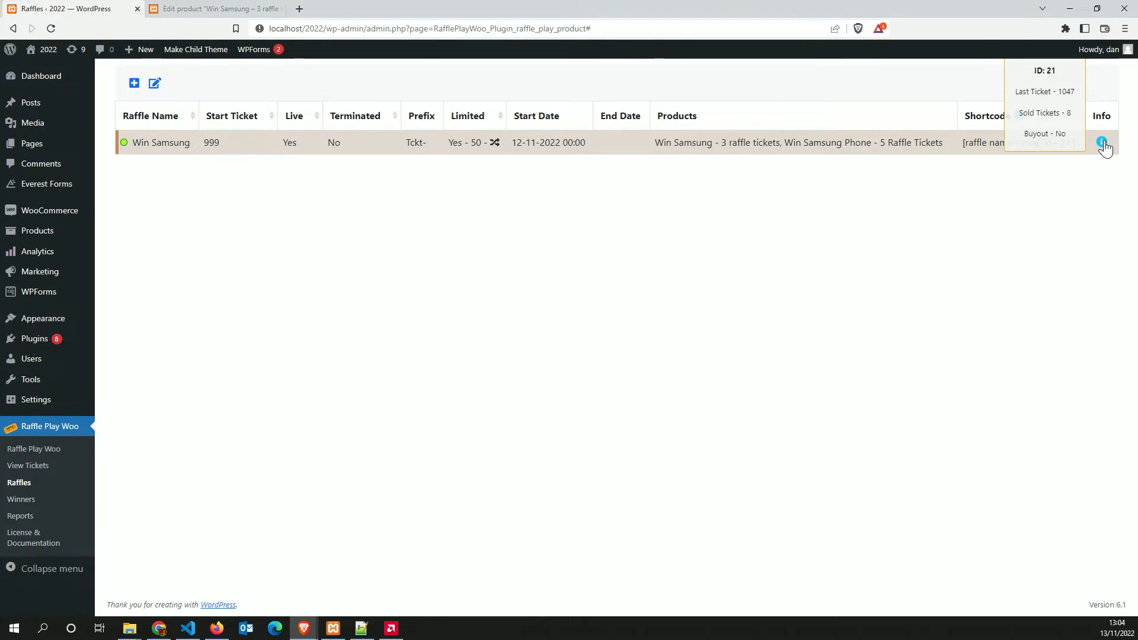
{"action": "left_click", "coordinate": [155, 83]}
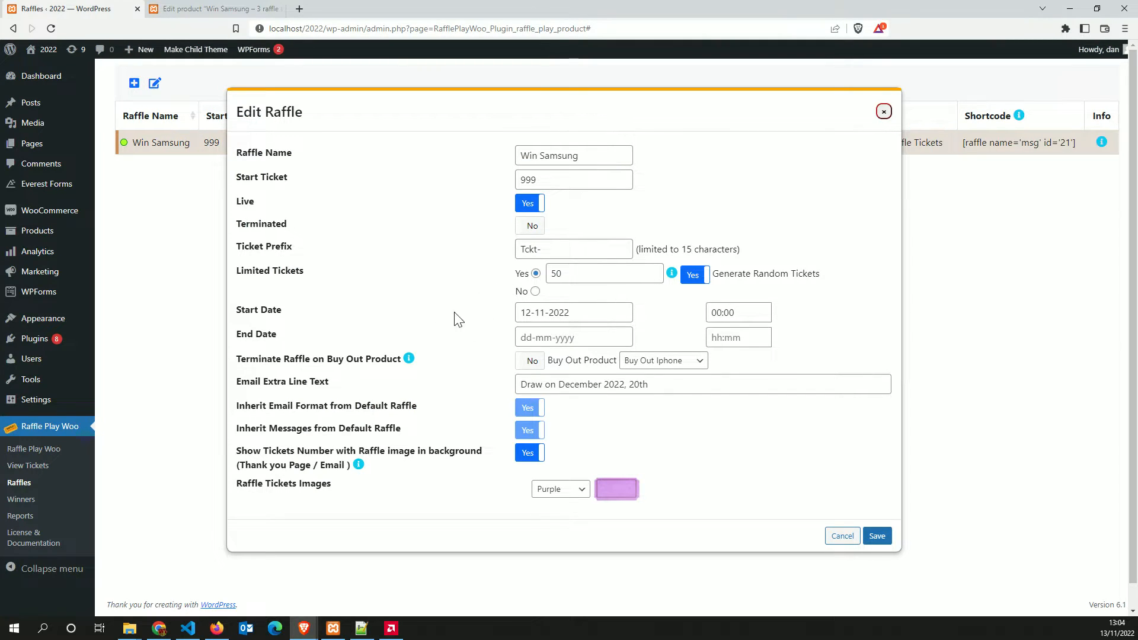
{"action": "left_click", "coordinate": [534, 292]}
{"action": "left_click", "coordinate": [536, 274]}
{"action": "left_click", "coordinate": [842, 536]}
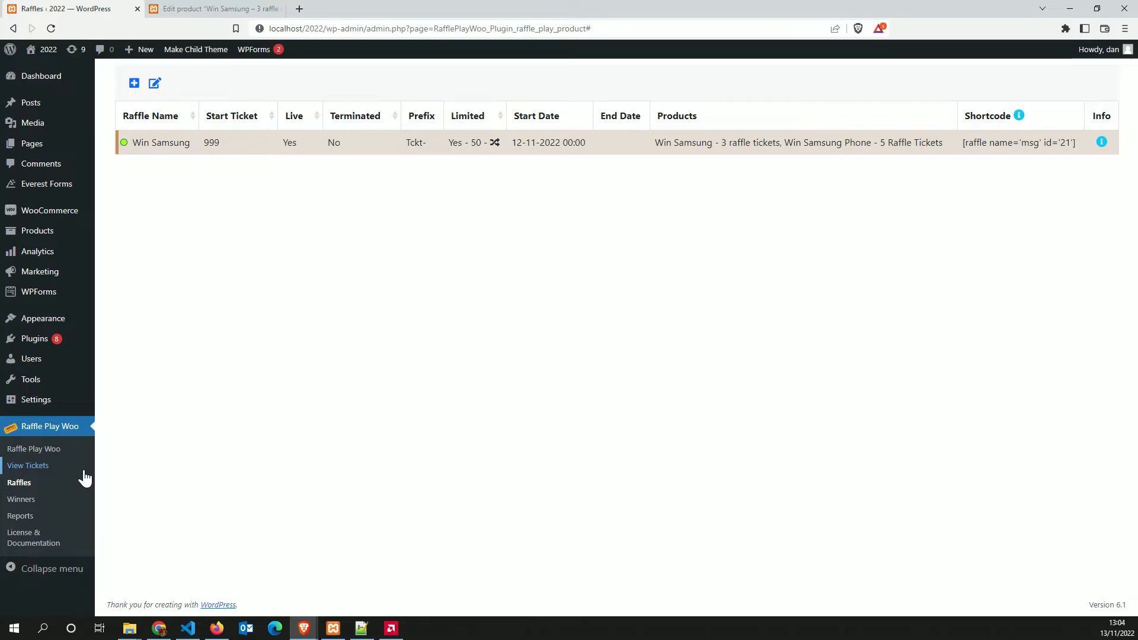
{"action": "left_click", "coordinate": [27, 506]}
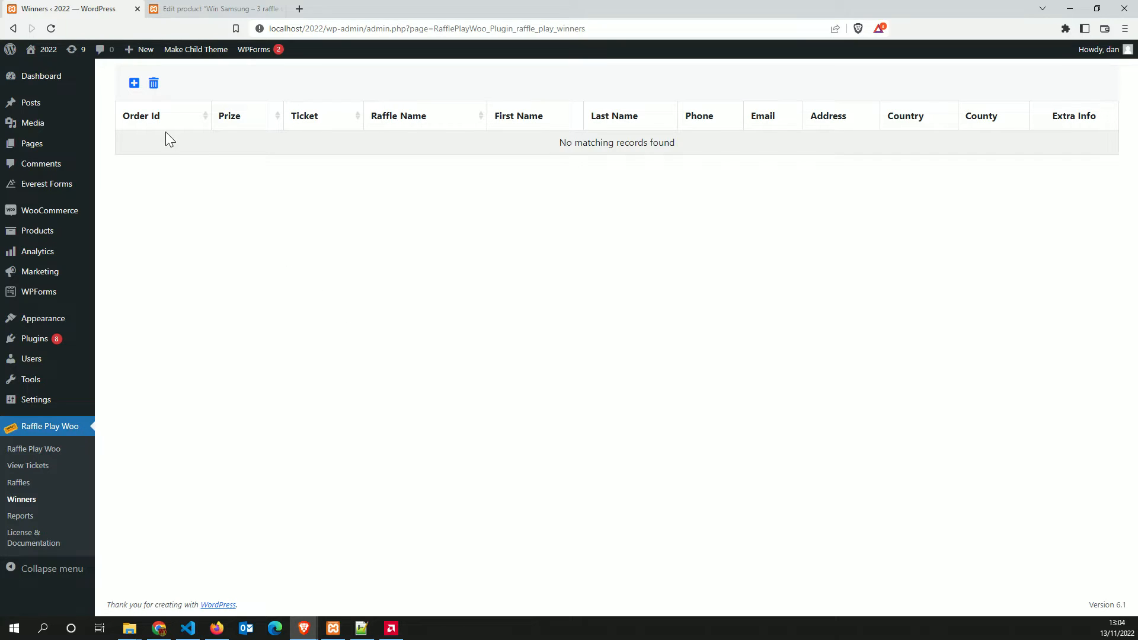
Open and dismiss the new-winner form several times without adding a winner
{"action": "left_click", "coordinate": [134, 83]}
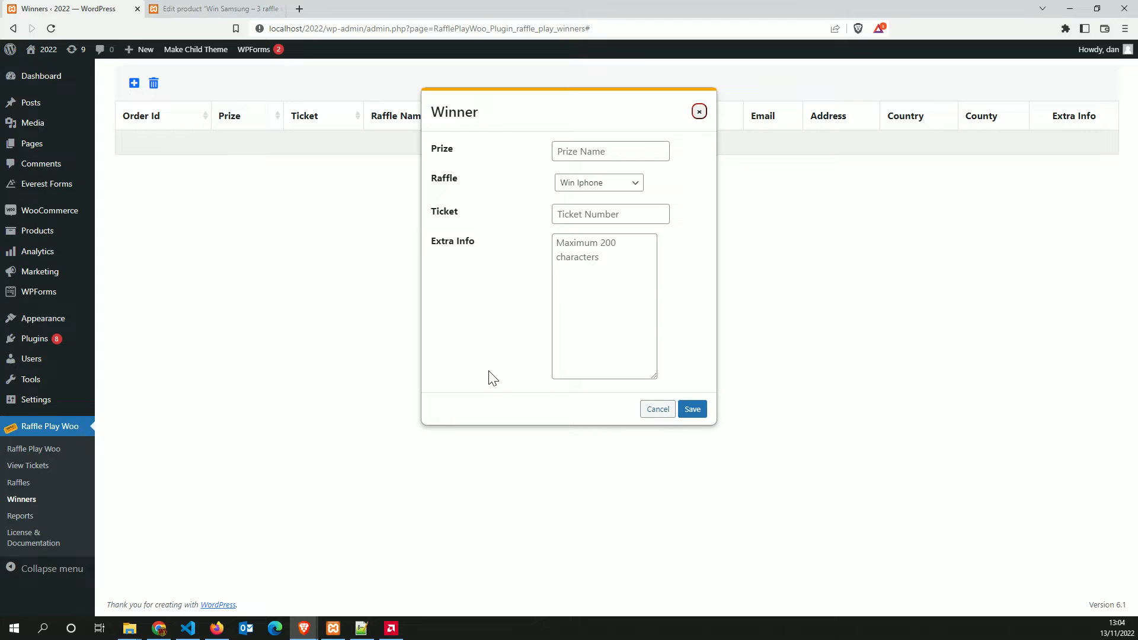
{"action": "key", "text": "Escape"}
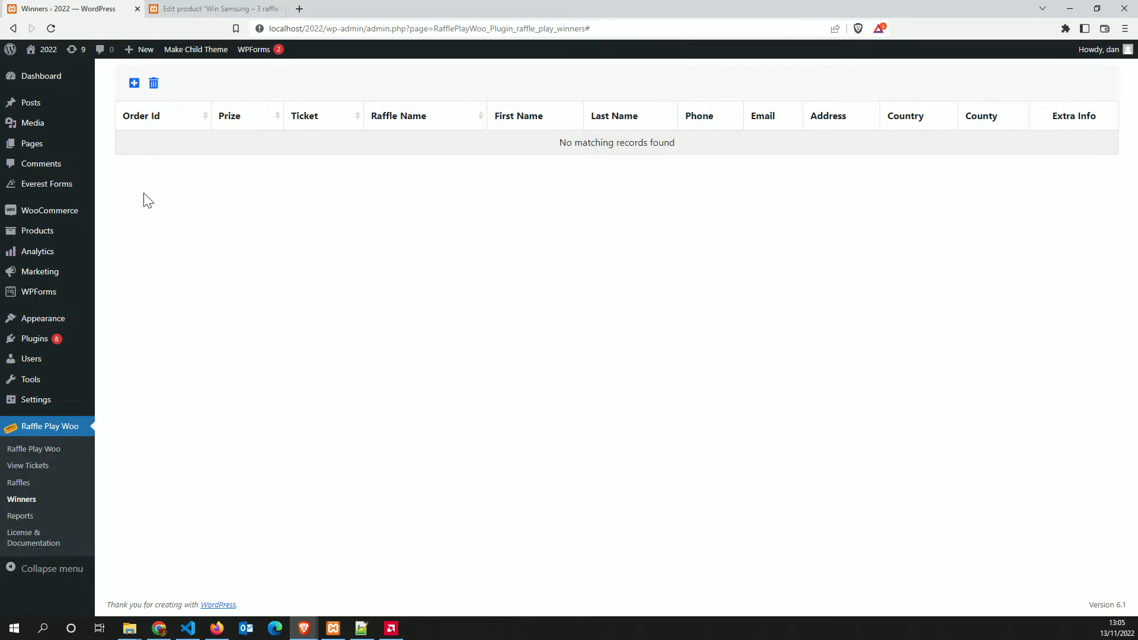
{"action": "left_click", "coordinate": [134, 83]}
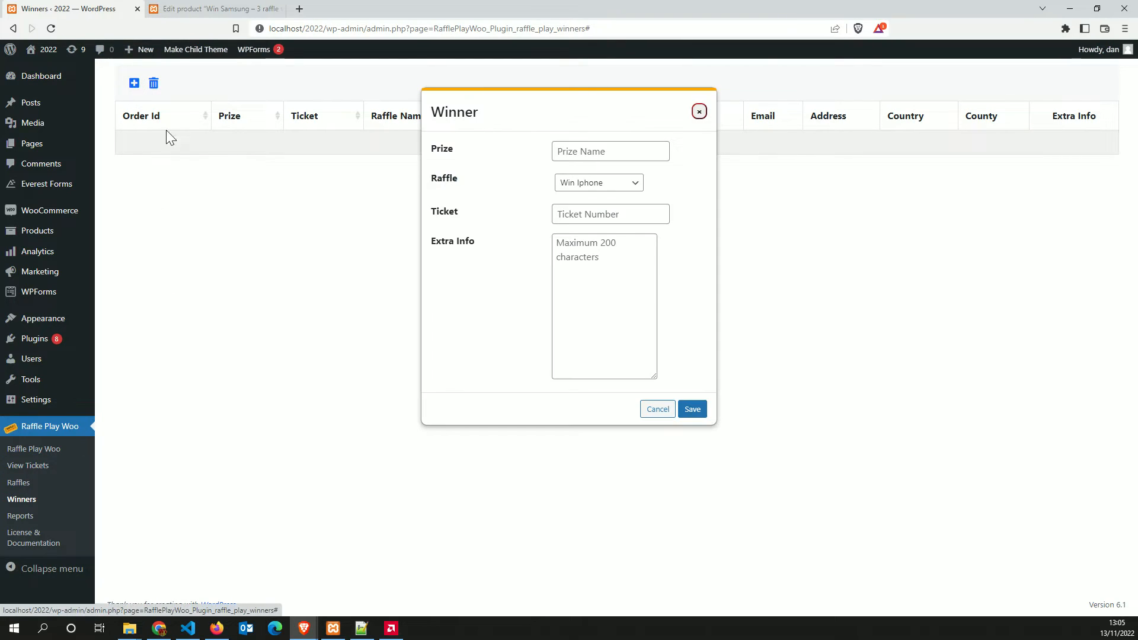
{"action": "left_click", "coordinate": [656, 410]}
{"action": "left_click", "coordinate": [134, 83]}
{"action": "left_click", "coordinate": [587, 151]}
{"action": "left_click", "coordinate": [276, 348]}
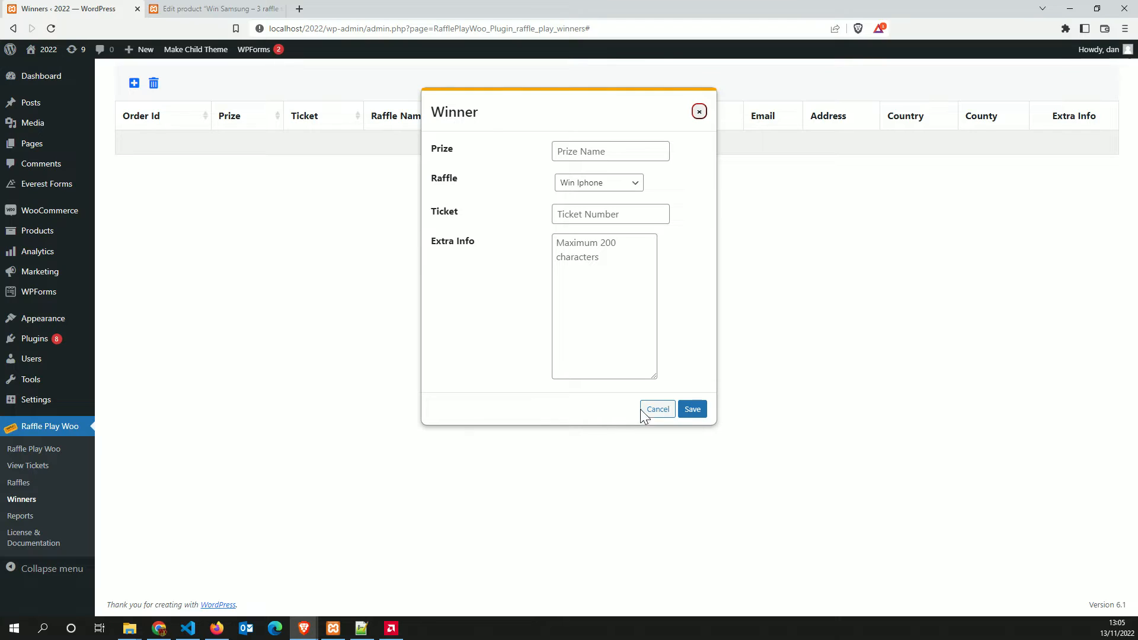
{"action": "left_click", "coordinate": [46, 465]}
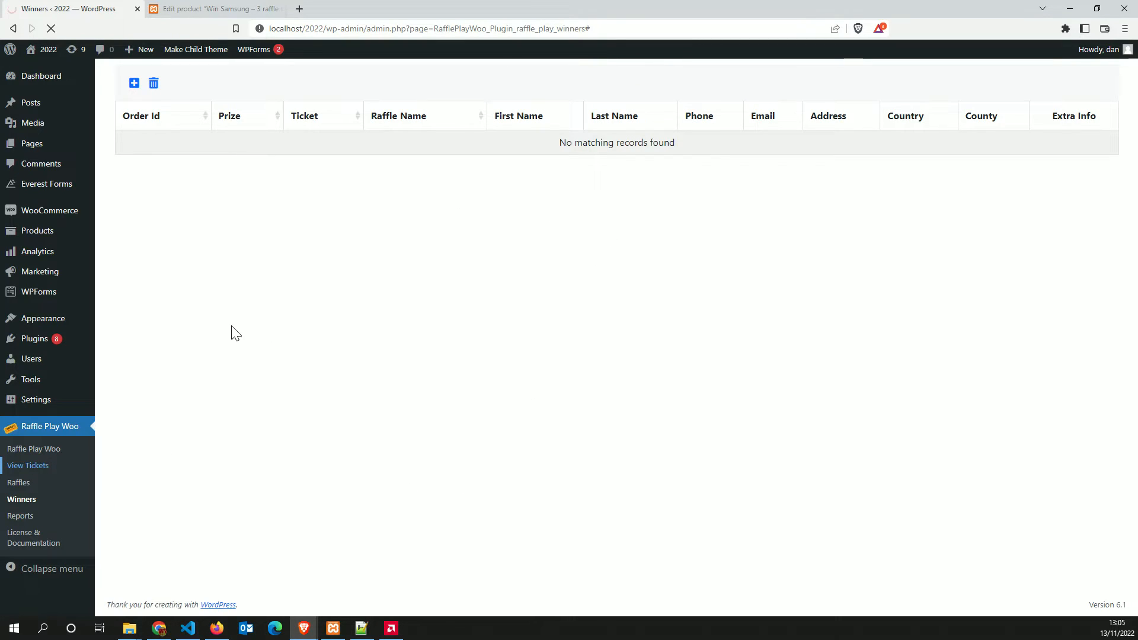
Filter the ticket list to Win Samsung and pick out ticket number 1035
{"action": "left_click", "coordinate": [319, 134]}
{"action": "left_click", "coordinate": [319, 162]}
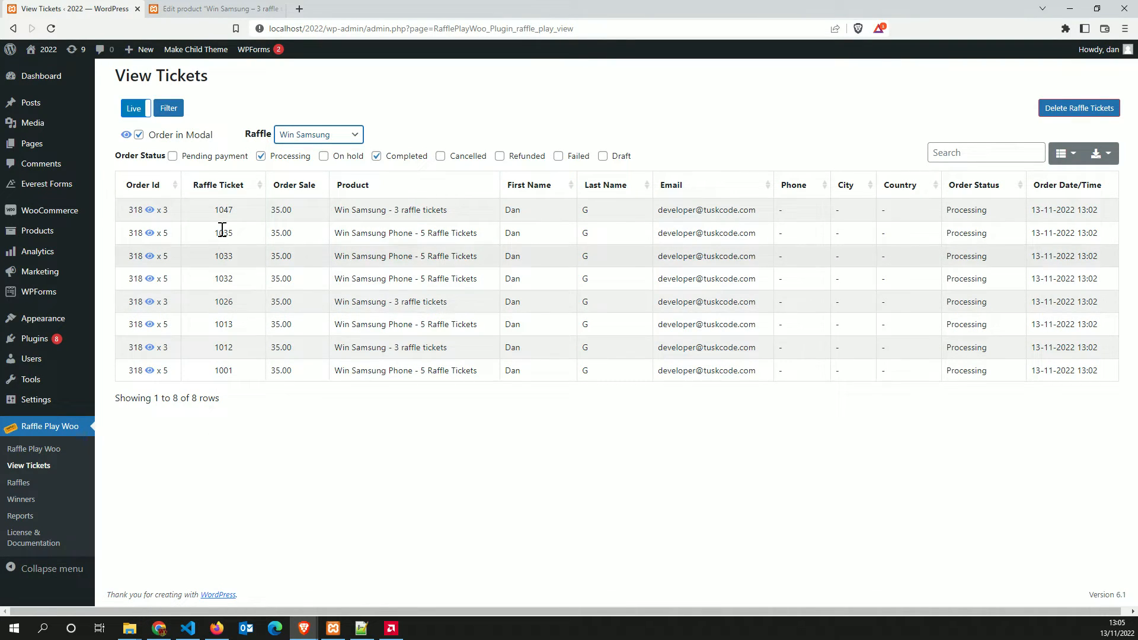
{"action": "double_click", "coordinate": [214, 234]}
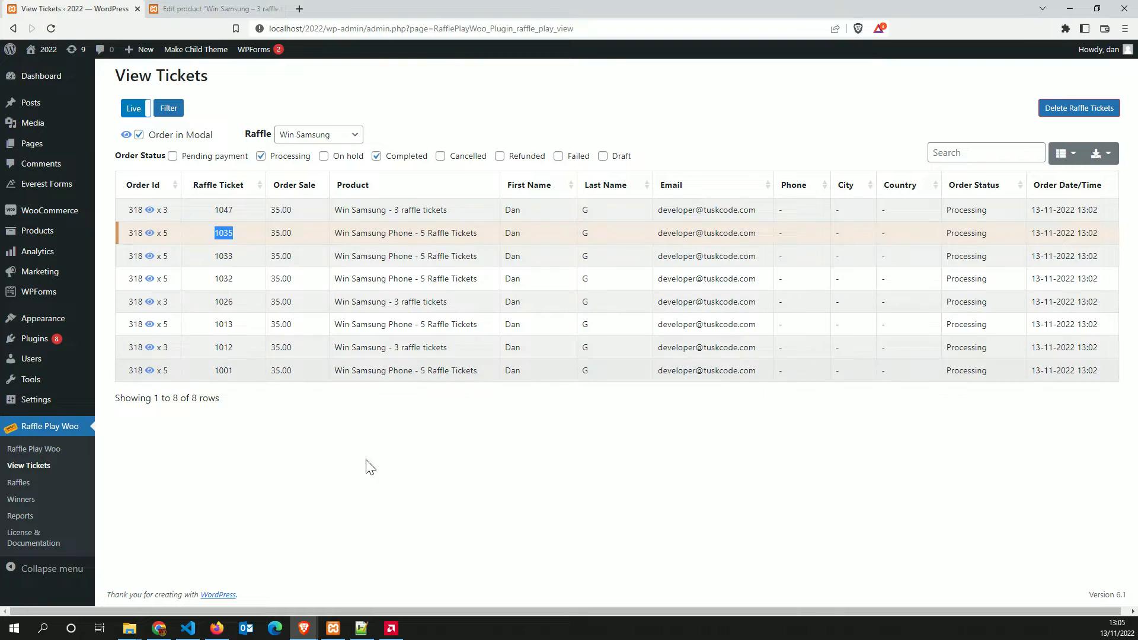
{"action": "left_click", "coordinate": [20, 485]}
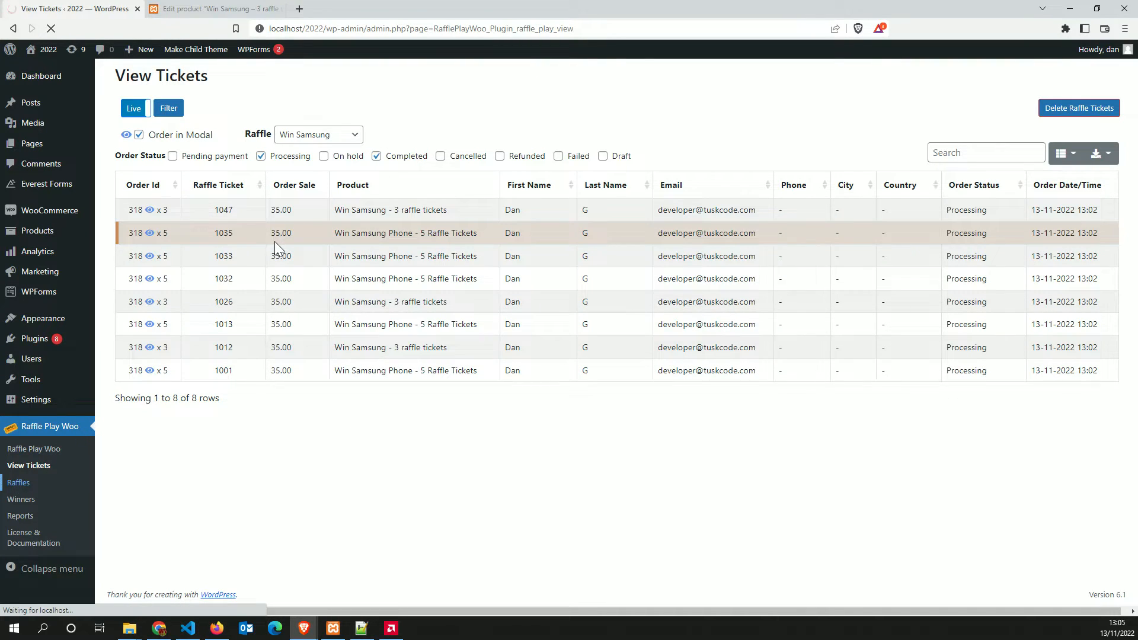
{"action": "left_click", "coordinate": [22, 500]}
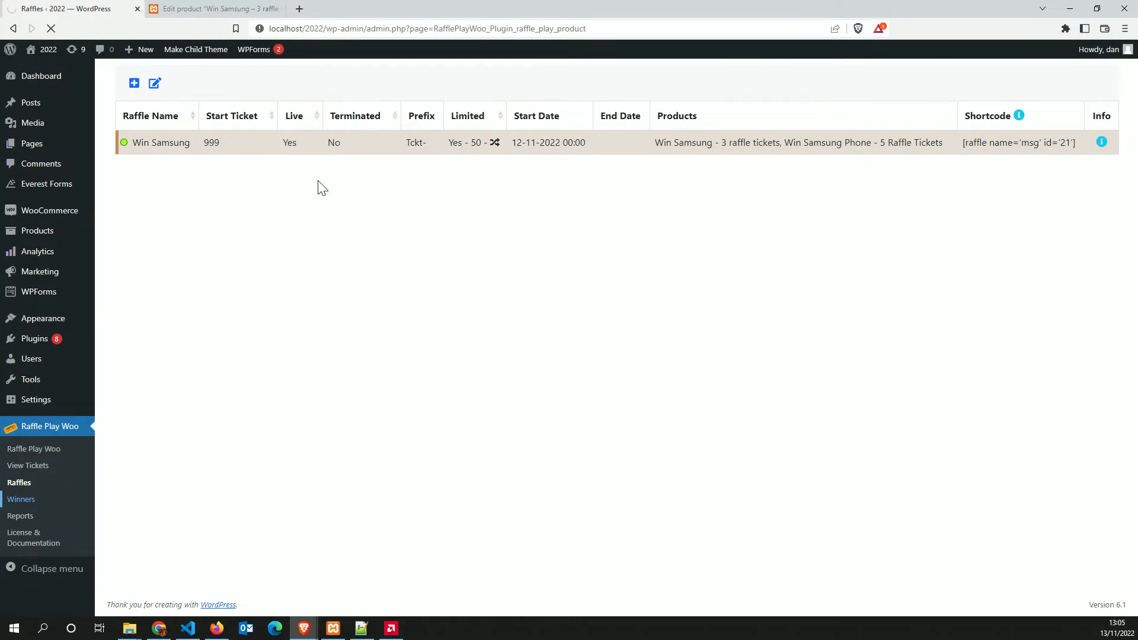
Start a new winner with prize Win Samsung, raffle Win Samsung and ticket 1035
{"action": "left_click", "coordinate": [134, 83]}
{"action": "left_click", "coordinate": [584, 150]}
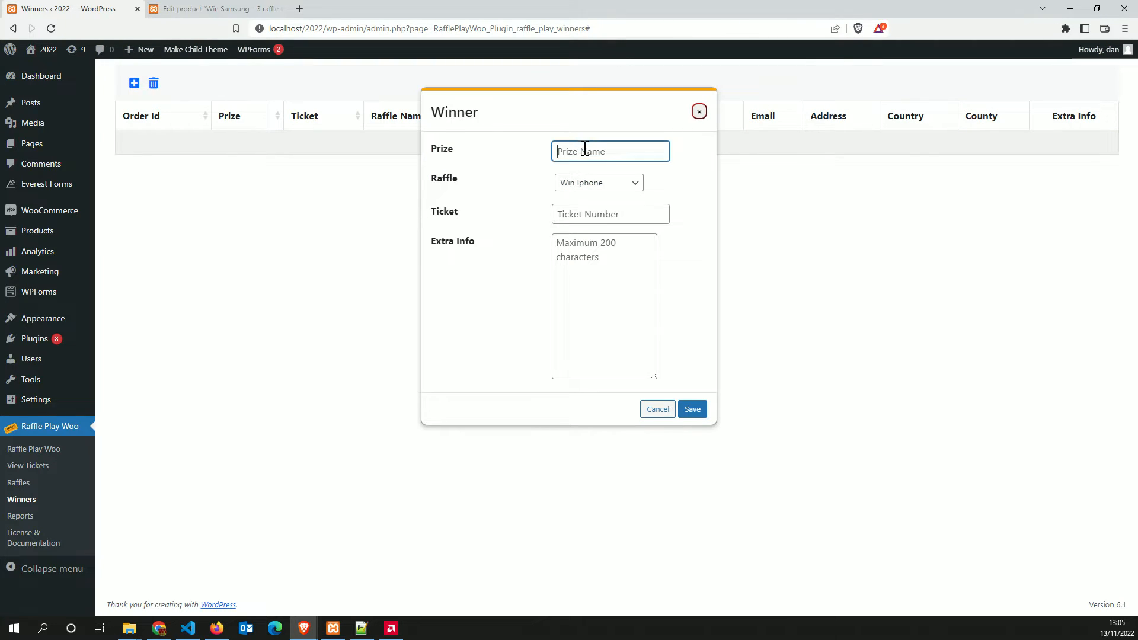
{"action": "key", "text": "Down"}
{"action": "key", "text": "Return"}
{"action": "left_click", "coordinate": [598, 184]}
{"action": "left_click", "coordinate": [594, 212]}
{"action": "left_click", "coordinate": [585, 213]}
{"action": "type", "text": "1035"}
Enter the extra info note 'Xmas phone' and save the winner
{"action": "left_click", "coordinate": [575, 255]}
{"action": "type", "text": "Drawn, the"}
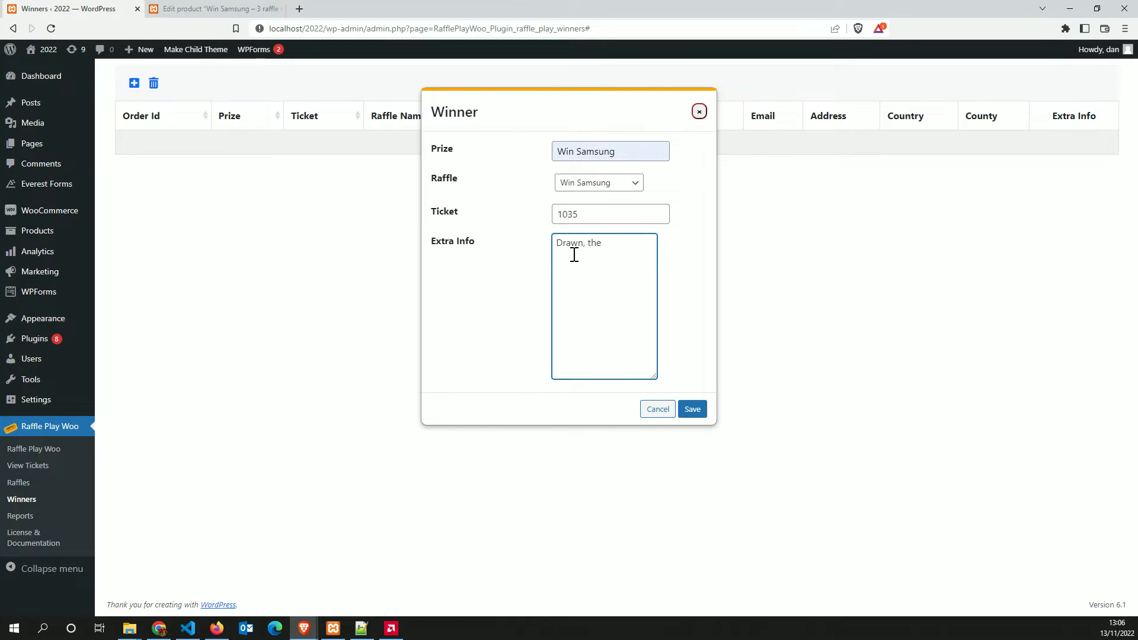
{"action": "key", "text": "BackSpace"}
{"action": "key", "text": "BackSpace"}
{"action": "key", "text": "BackSpace"}
{"action": "type", "text": "Cma"}
{"action": "key", "text": "BackSpace"}
{"action": "key", "text": "BackSpace"}
{"action": "key", "text": "BackSpace"}
{"action": "type", "text": "Xmas phone"}
{"action": "left_click", "coordinate": [692, 410]}
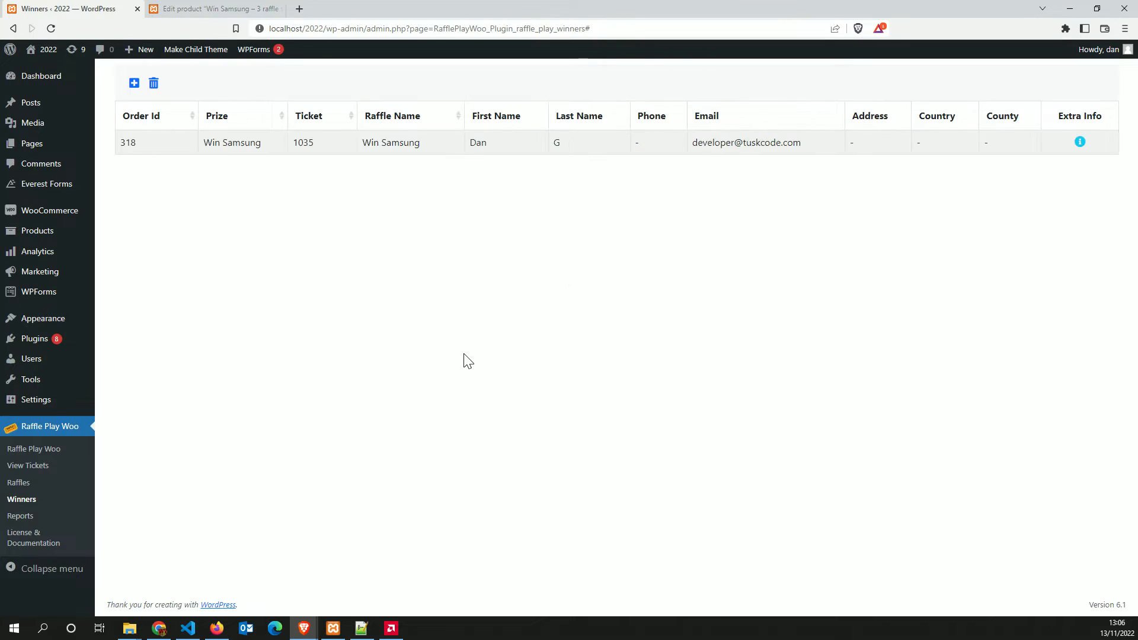
Select the Win Samsung winner row, start deleting it, but answer No to keep it
{"action": "left_click_drag", "start_coordinate": [131, 142], "coordinate": [472, 153]}
{"action": "left_click", "coordinate": [404, 144]}
{"action": "left_click", "coordinate": [524, 149]}
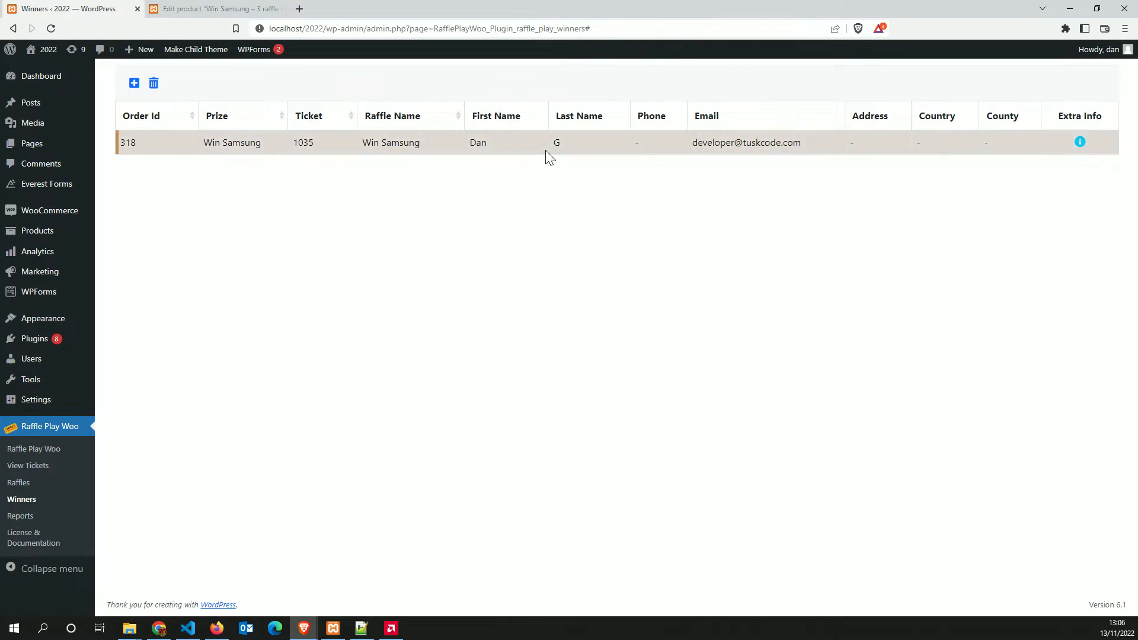
{"action": "left_click_drag", "start_coordinate": [211, 141], "coordinate": [303, 151]}
{"action": "left_click", "coordinate": [686, 142]}
{"action": "mouse_move", "coordinate": [1076, 146]}
{"action": "left_click", "coordinate": [157, 87]}
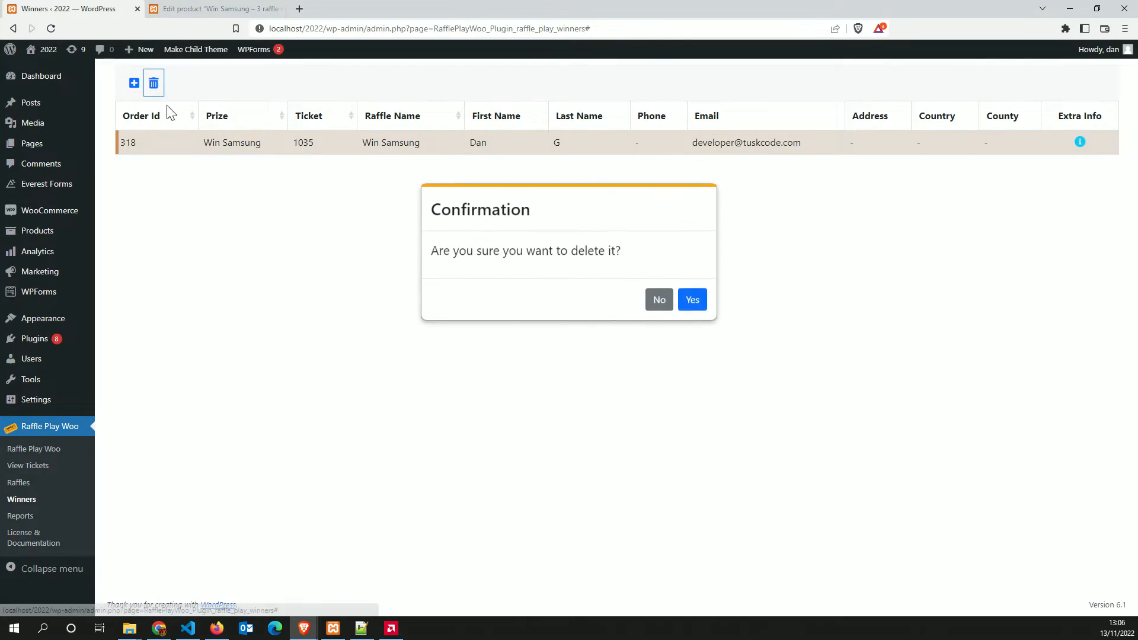
{"action": "left_click", "coordinate": [660, 306]}
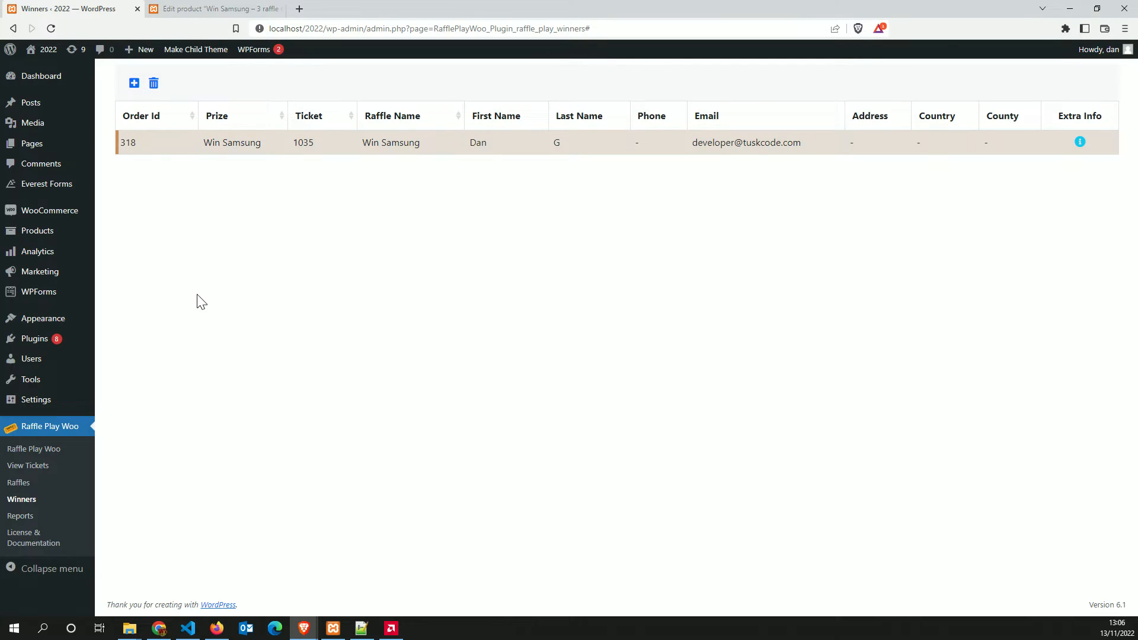
{"action": "left_click", "coordinate": [21, 517]}
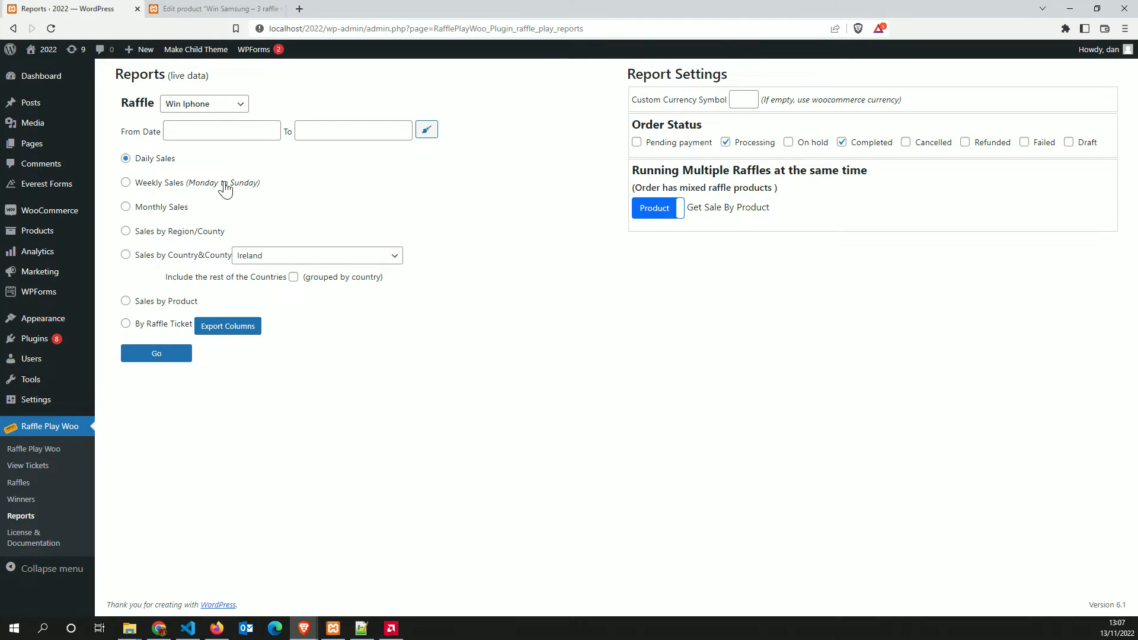
Generate the Daily Sales report, then cancel saving its file
{"action": "left_click", "coordinate": [166, 208]}
{"action": "left_click", "coordinate": [175, 231]}
{"action": "left_click", "coordinate": [153, 160]}
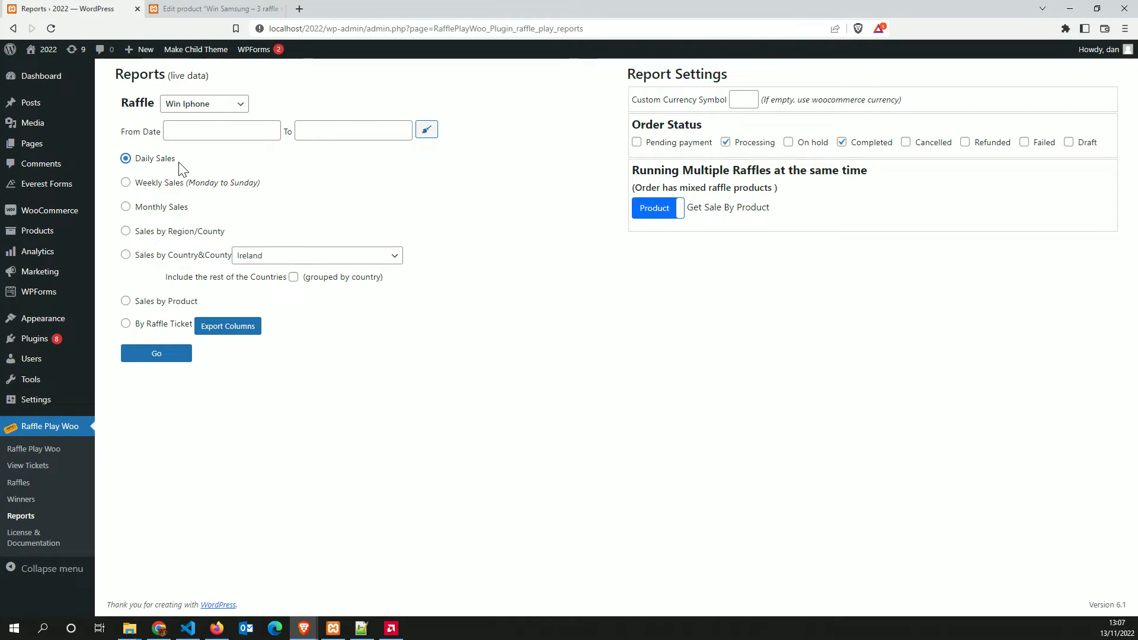
{"action": "left_click", "coordinate": [155, 354]}
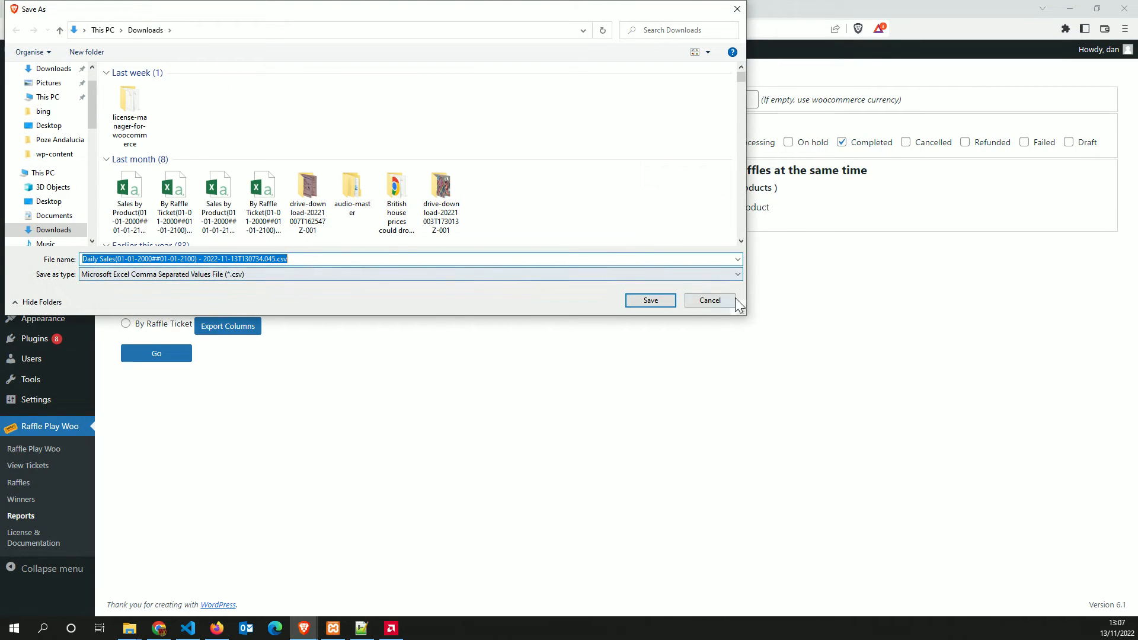
{"action": "left_click", "coordinate": [710, 300]}
Try the Weekly, Monthly and Country&County report options, then choose Sales by Product
{"action": "left_click", "coordinate": [189, 183]}
{"action": "left_click", "coordinate": [157, 208]}
{"action": "left_click", "coordinate": [169, 260]}
{"action": "left_click", "coordinate": [325, 277]}
{"action": "left_click", "coordinate": [405, 324]}
{"action": "left_click", "coordinate": [325, 277]}
{"action": "left_click", "coordinate": [385, 366]}
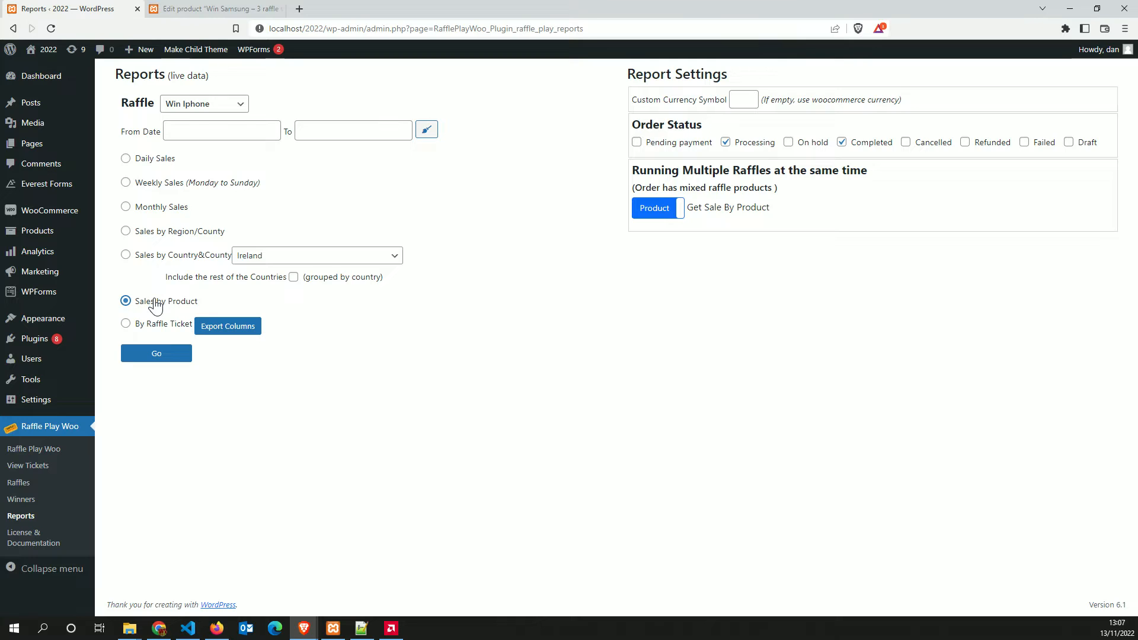
Generate the Win Iphone Sales by Product report, open it, and close the spreadsheet
{"action": "left_click", "coordinate": [148, 358]}
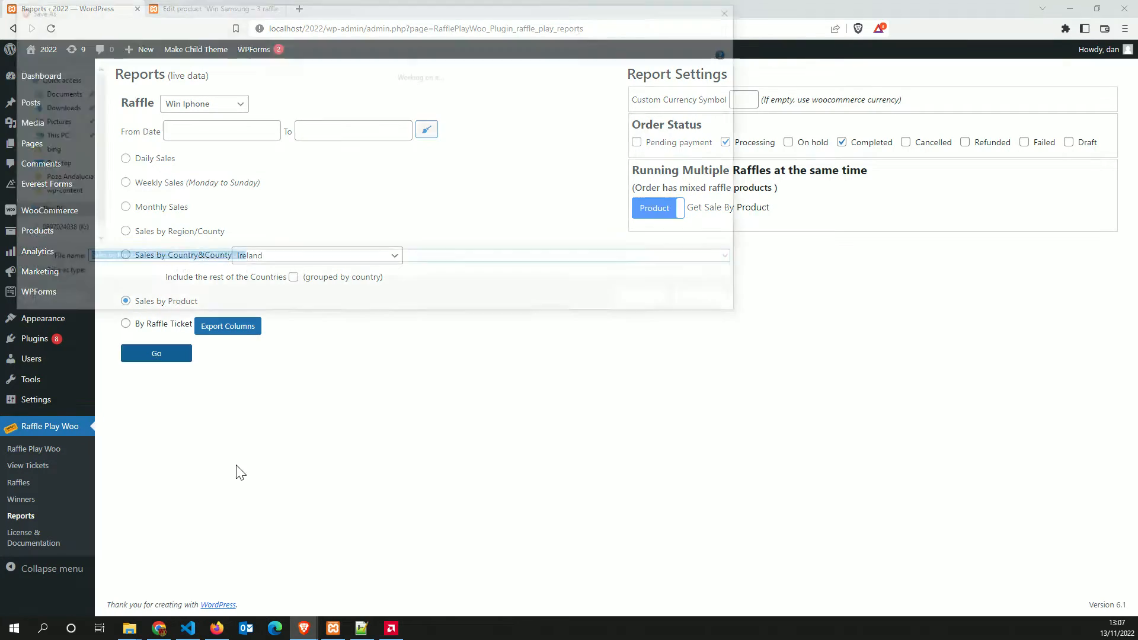
{"action": "left_click", "coordinate": [651, 300]}
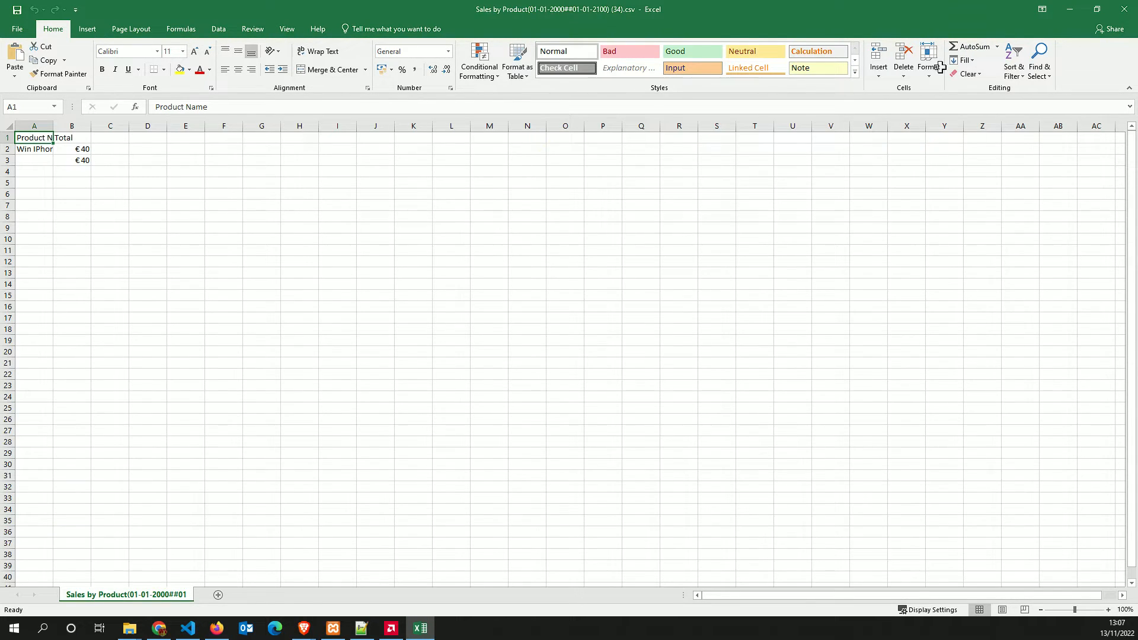
{"action": "left_click", "coordinate": [1125, 9]}
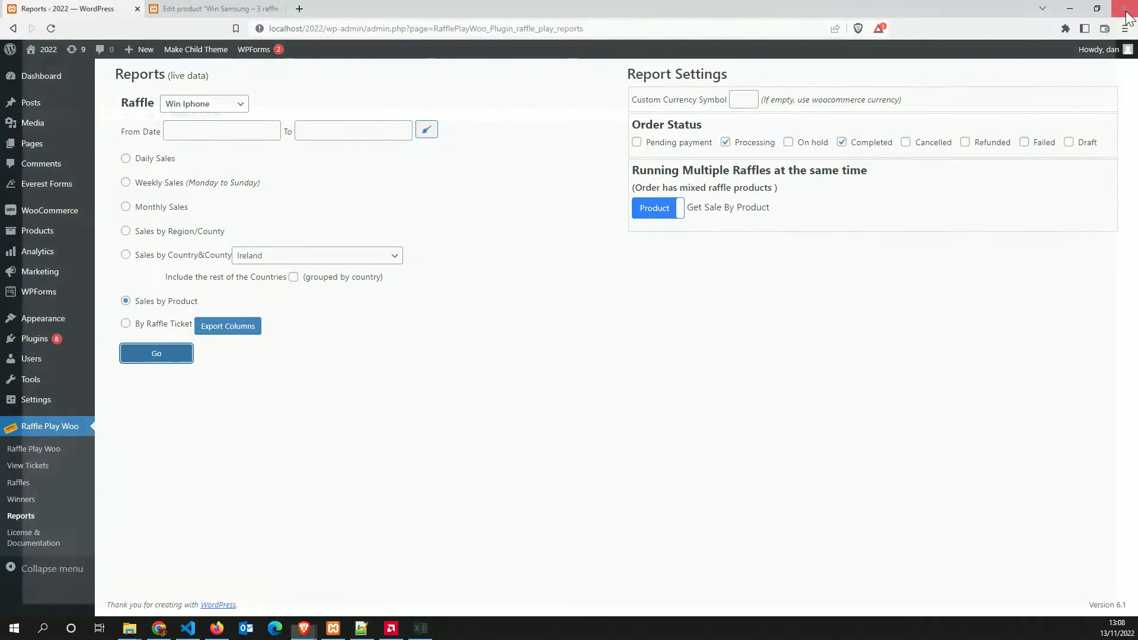
Export Sales by Product for Win Samsung, view it in Excel, and close without saving
{"action": "left_click", "coordinate": [204, 104]}
{"action": "left_click", "coordinate": [196, 131]}
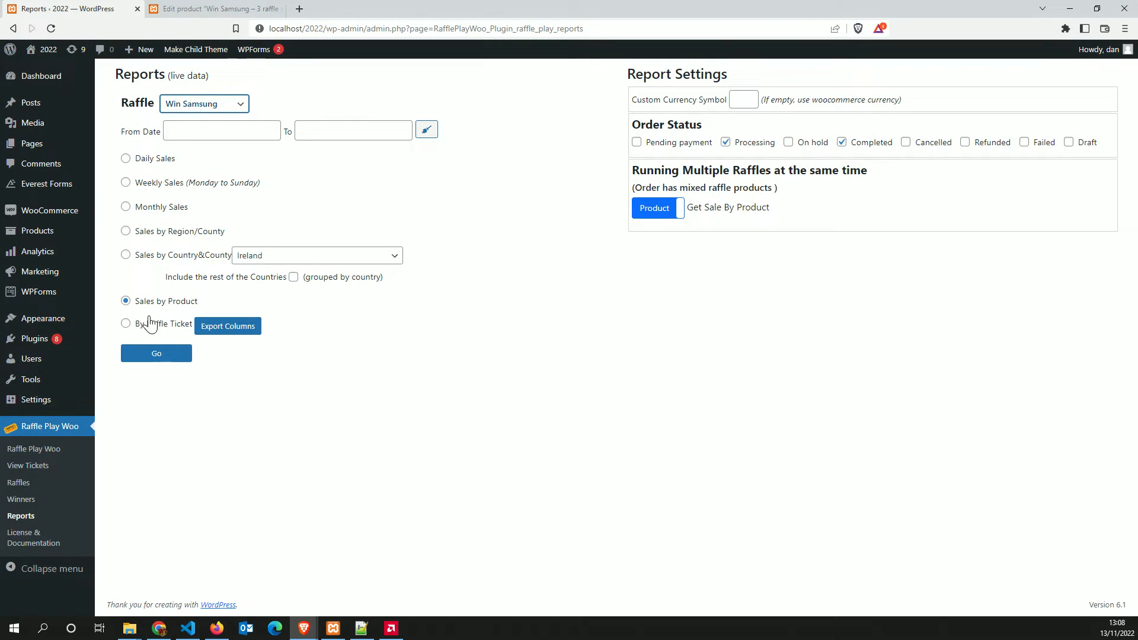
{"action": "left_click", "coordinate": [157, 355]}
{"action": "left_click", "coordinate": [649, 304]}
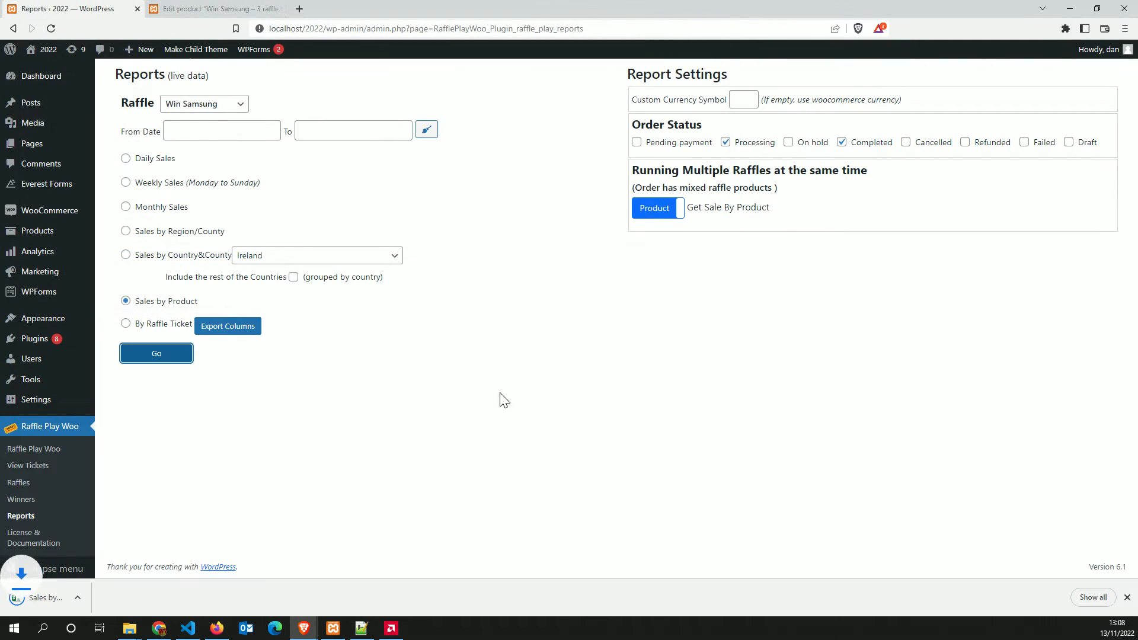
{"action": "left_click", "coordinate": [45, 598]}
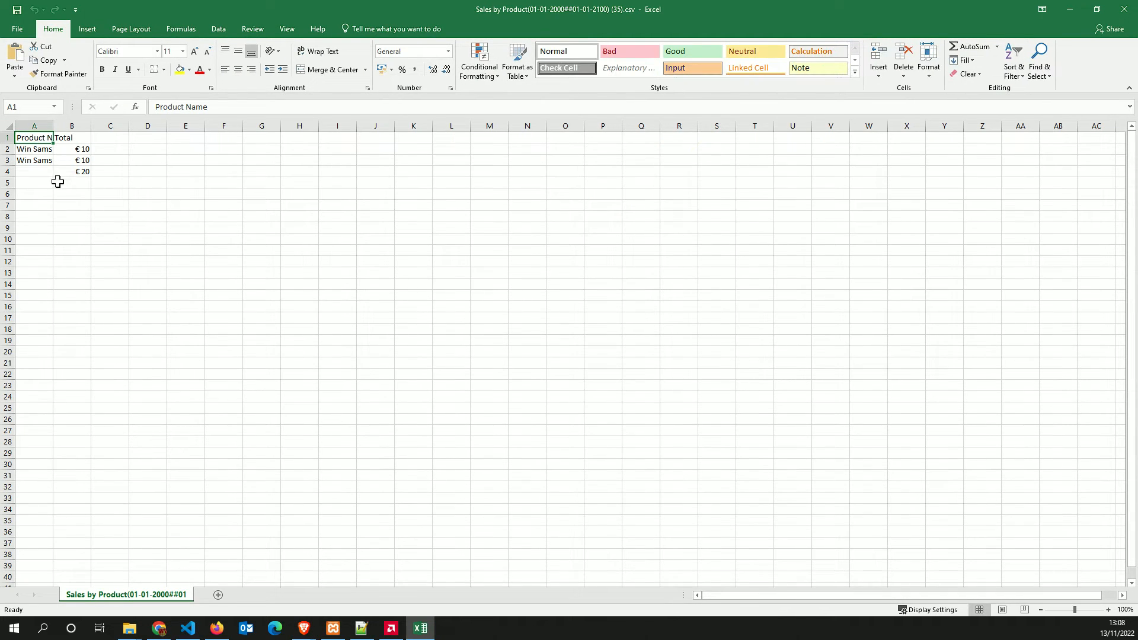
{"action": "left_click_drag", "start_coordinate": [61, 125], "coordinate": [205, 130]}
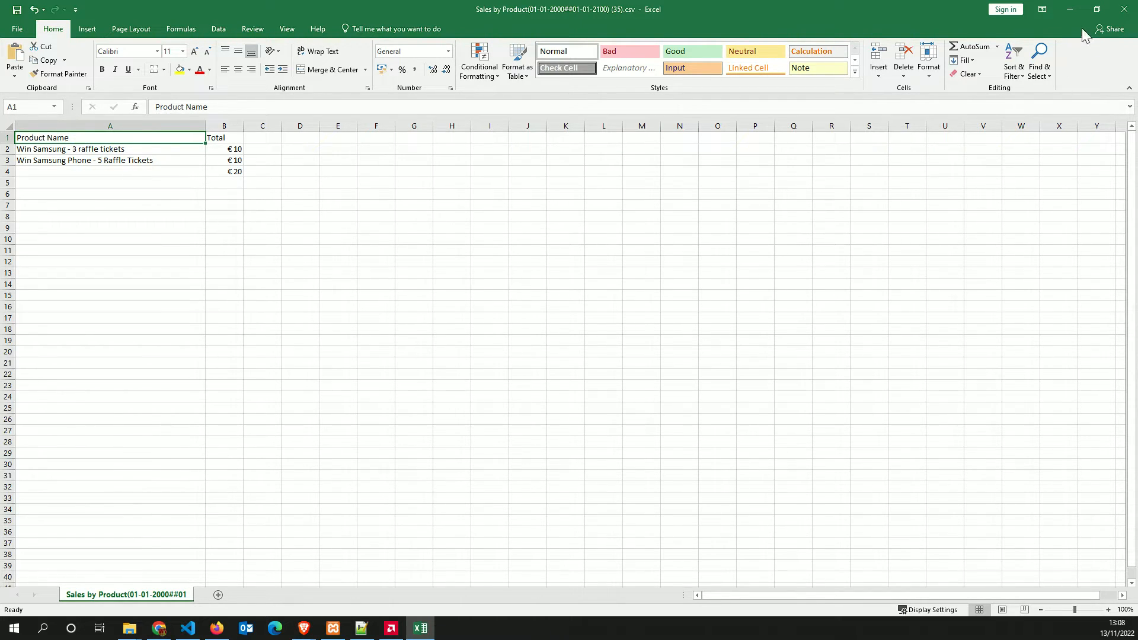
{"action": "left_click", "coordinate": [1124, 8]}
{"action": "left_click", "coordinate": [566, 330]}
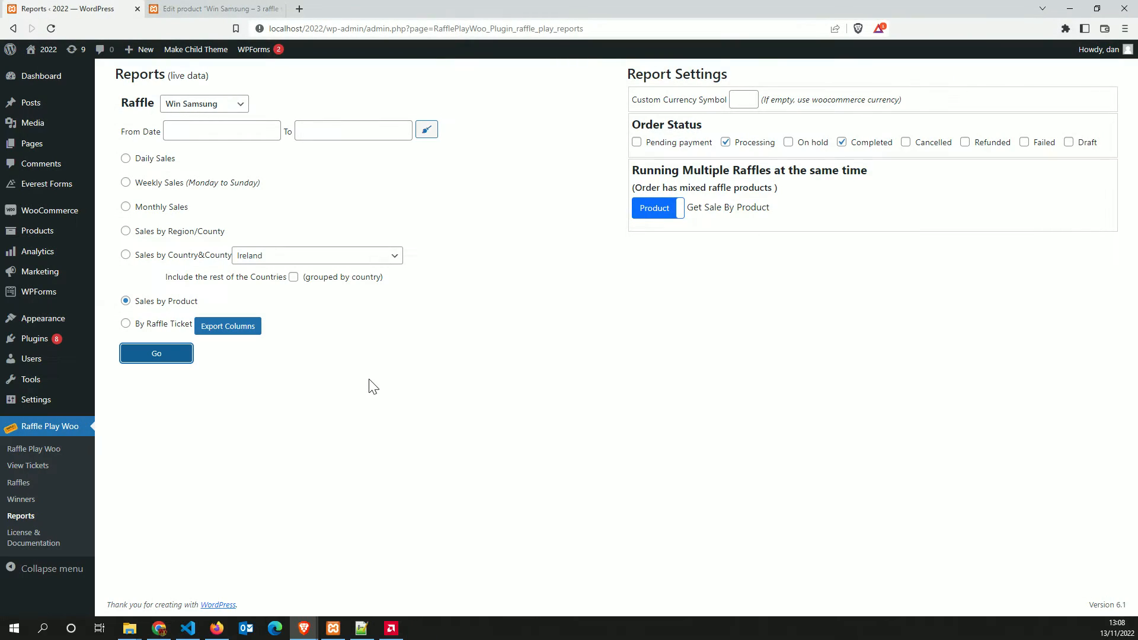
Choose the By Raffle Ticket report and review its Export Columns settings
{"action": "left_click", "coordinate": [265, 389]}
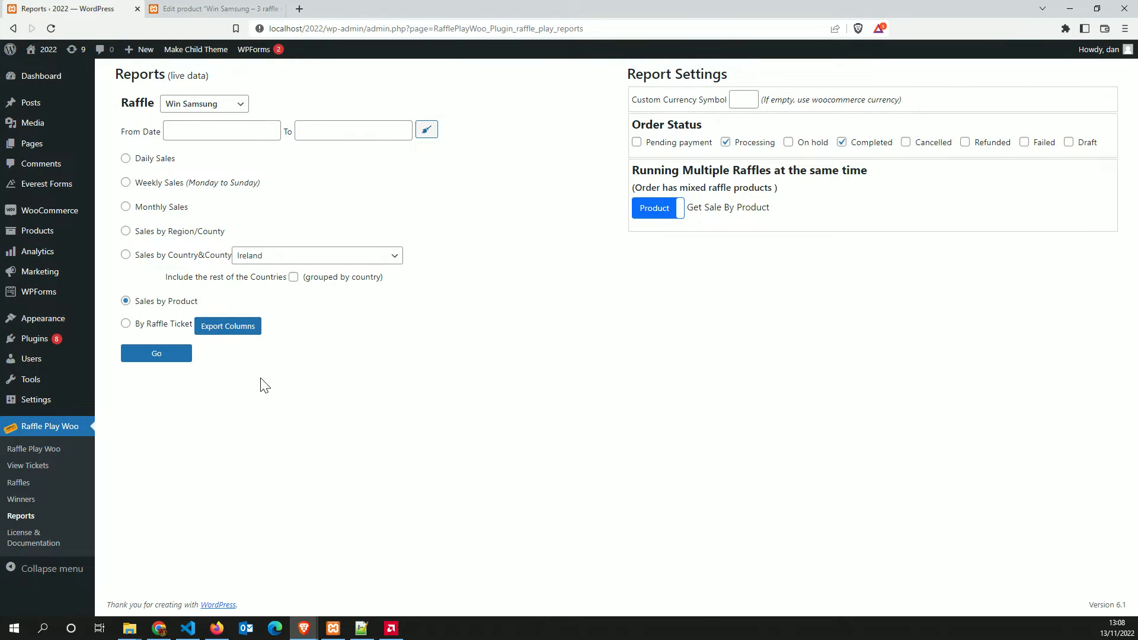
{"action": "left_click", "coordinate": [37, 234]}
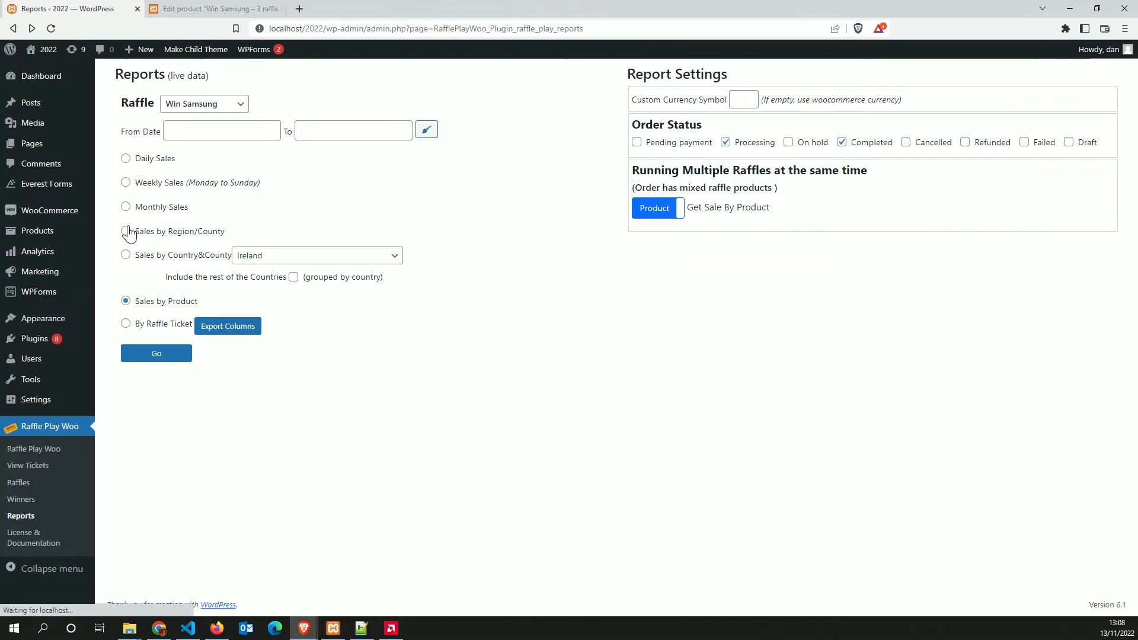
{"action": "left_click", "coordinate": [151, 325]}
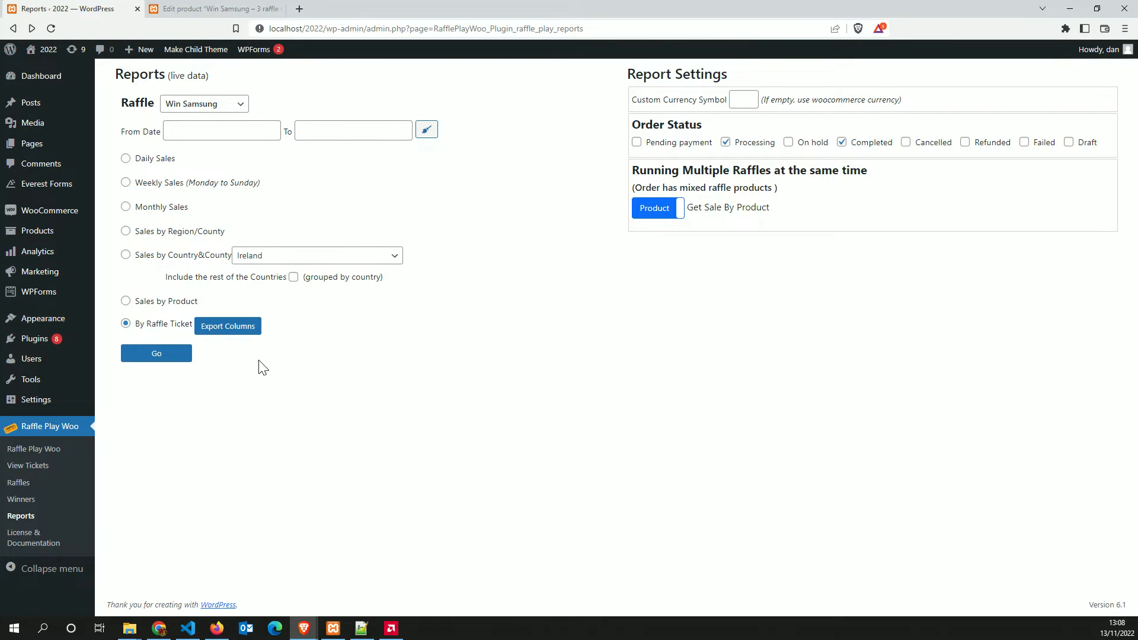
{"action": "left_click", "coordinate": [227, 328]}
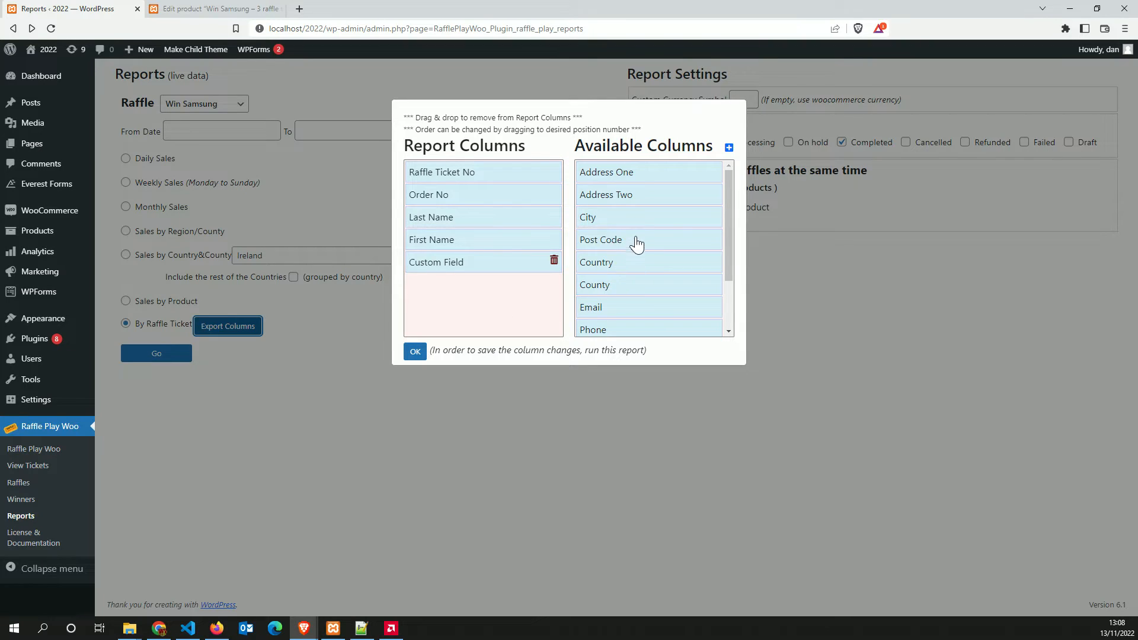
{"action": "scroll", "coordinate": [637, 245], "scroll_direction": "down", "scroll_amount": 1}
{"action": "scroll", "coordinate": [645, 232], "scroll_direction": "up", "scroll_amount": 1}
{"action": "left_click", "coordinate": [202, 8]}
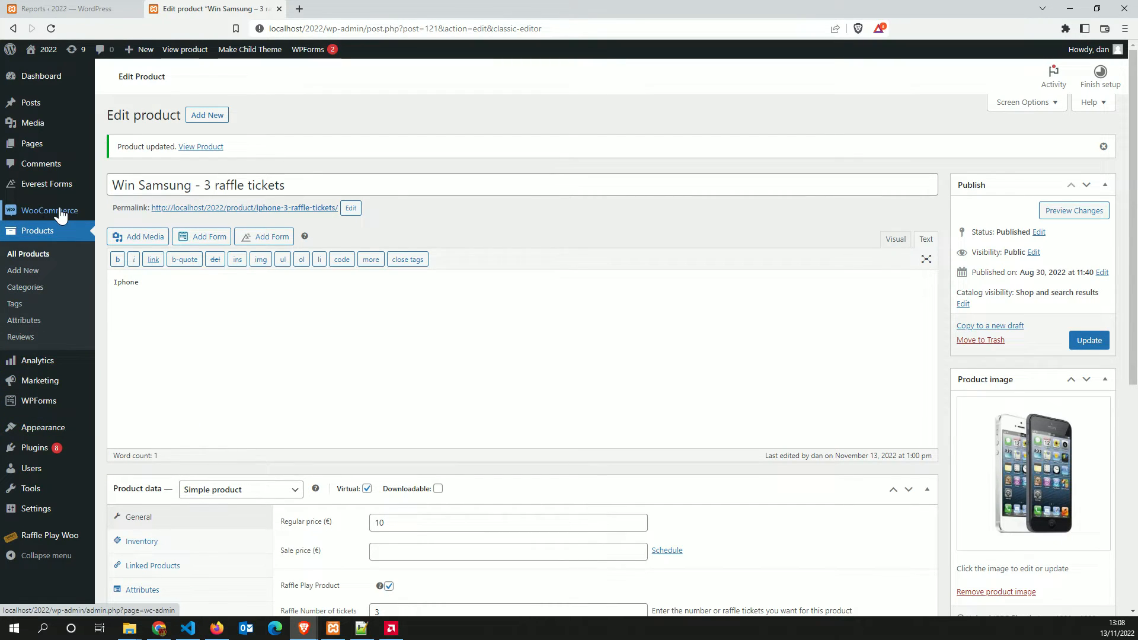
In the WooCommerce Checkout Form list, select the billing_custom_field name text for copying
{"action": "mouse_move", "coordinate": [59, 211]}
{"action": "left_click", "coordinate": [135, 248]}
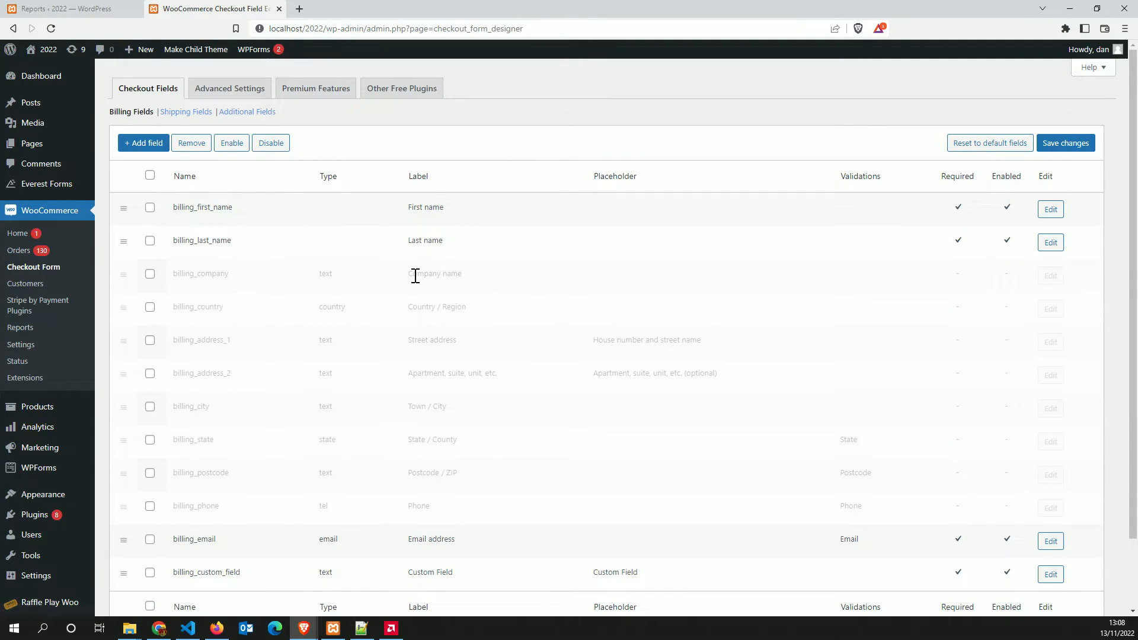
{"action": "scroll", "coordinate": [415, 289], "scroll_direction": "down", "scroll_amount": 1}
{"action": "scroll", "coordinate": [415, 289], "scroll_direction": "down", "scroll_amount": 1}
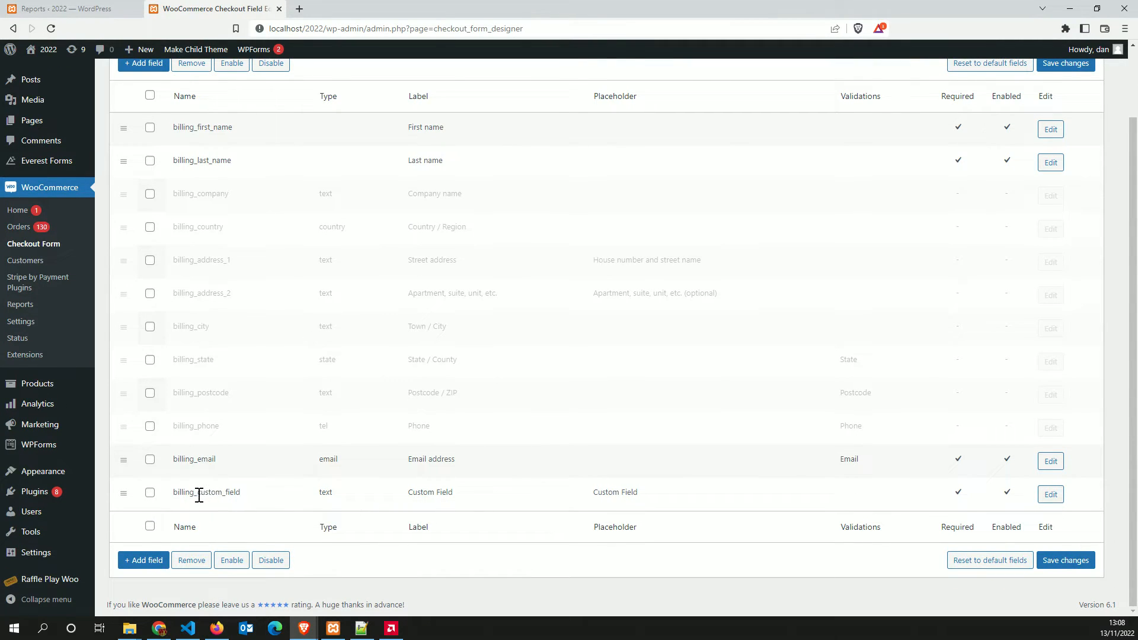
{"action": "left_click_drag", "start_coordinate": [241, 495], "coordinate": [172, 493]}
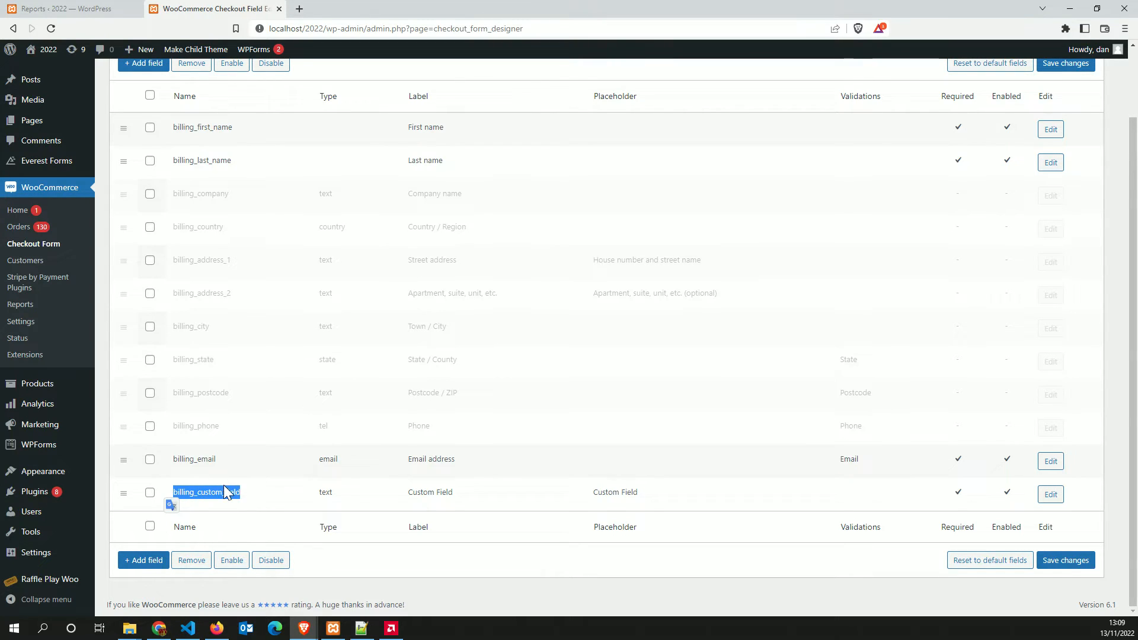
{"action": "left_click_drag", "start_coordinate": [249, 500], "coordinate": [176, 496]}
{"action": "scroll", "coordinate": [261, 448], "scroll_direction": "up", "scroll_amount": 2}
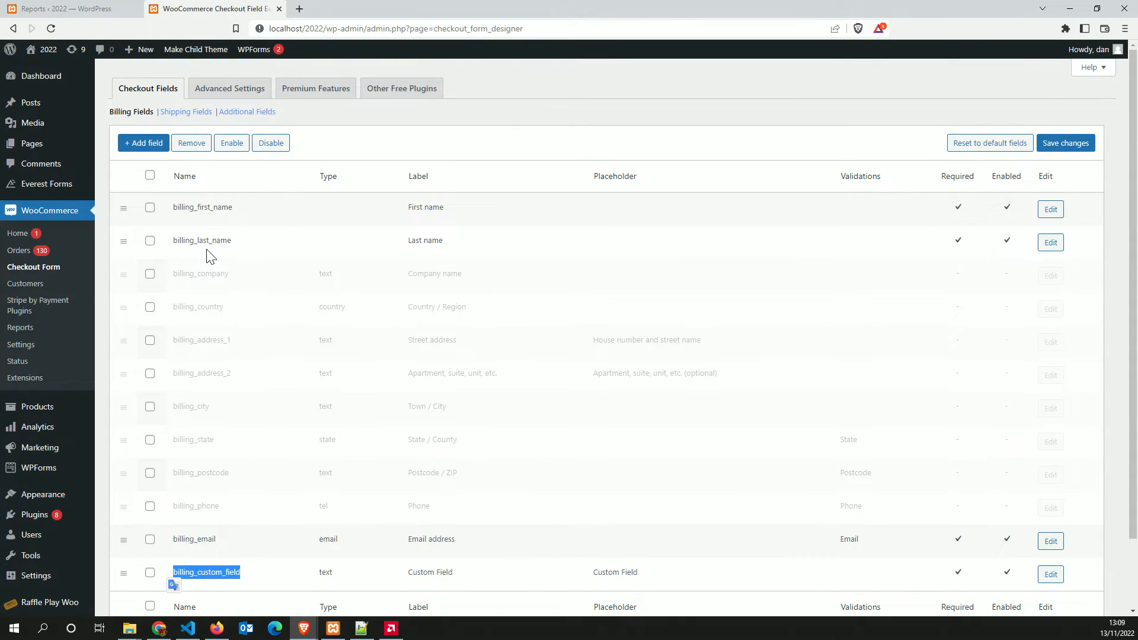
{"action": "scroll", "coordinate": [212, 256], "scroll_direction": "down", "scroll_amount": 2}
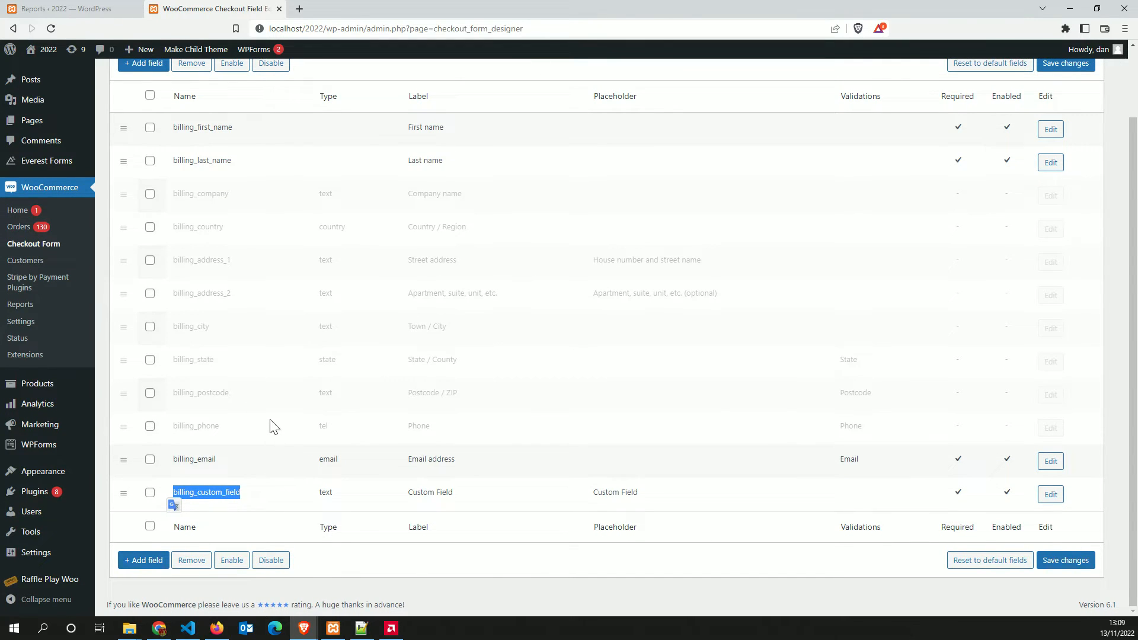
{"action": "scroll", "coordinate": [152, 389], "scroll_direction": "up", "scroll_amount": 2}
{"action": "scroll", "coordinate": [256, 247], "scroll_direction": "down", "scroll_amount": 2}
{"action": "left_click", "coordinate": [248, 498]}
{"action": "left_click_drag", "start_coordinate": [247, 498], "coordinate": [176, 493]}
{"action": "key", "text": "ctrl+c"}
Replace the Custom Field column with a new 'Custom Field' column using meta billing_custom_field, placed in Report Columns
{"action": "left_click", "coordinate": [60, 8]}
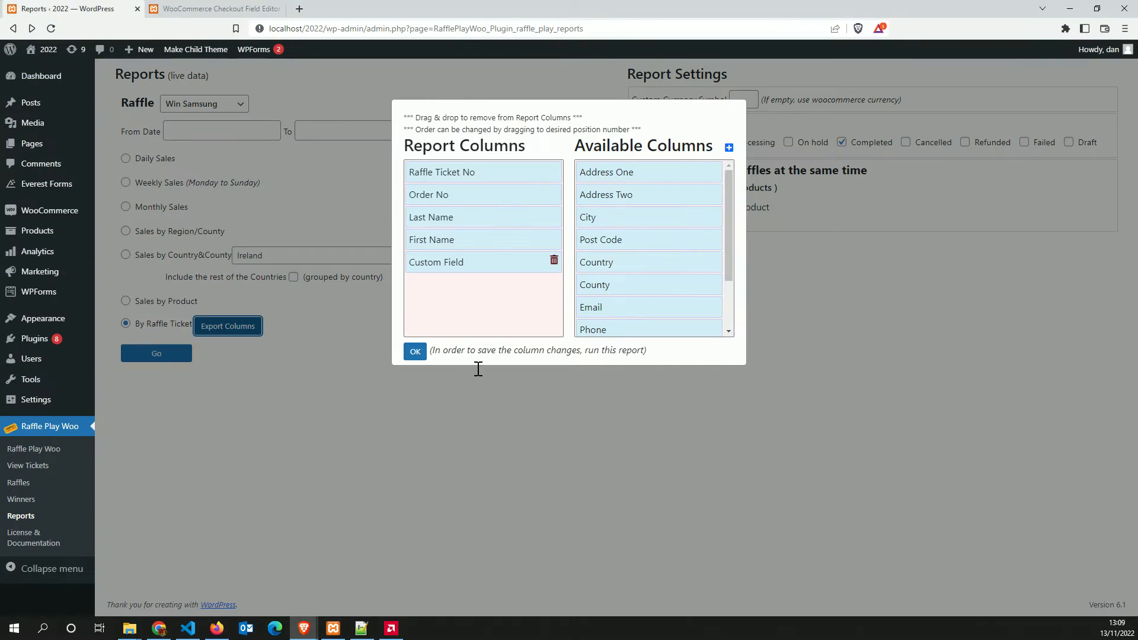
{"action": "left_click", "coordinate": [554, 261]}
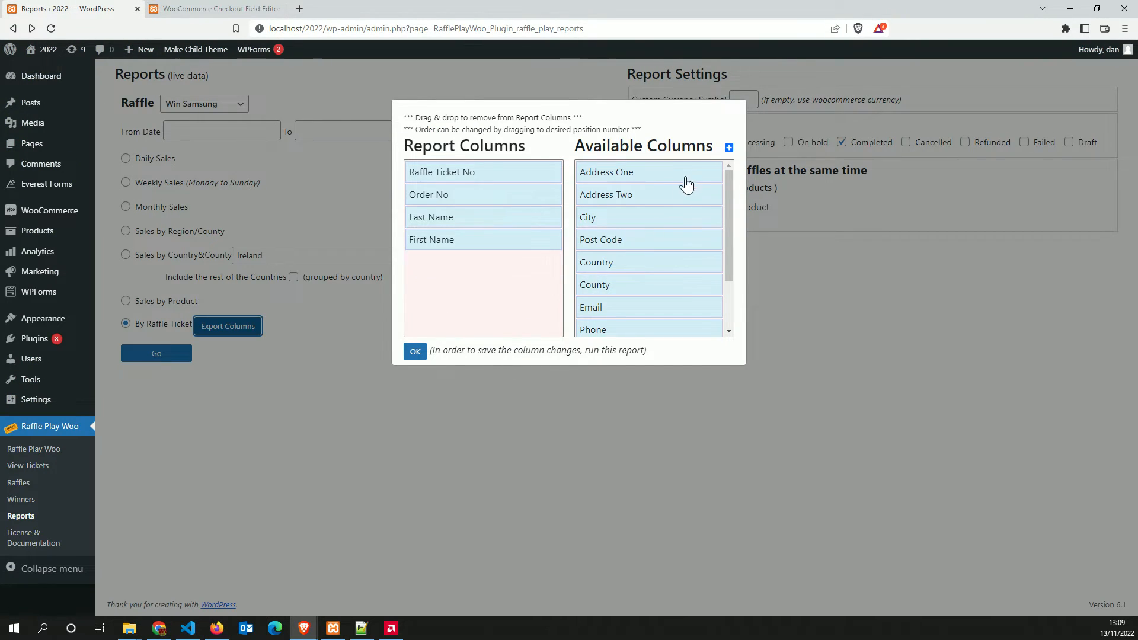
{"action": "left_click", "coordinate": [730, 149]}
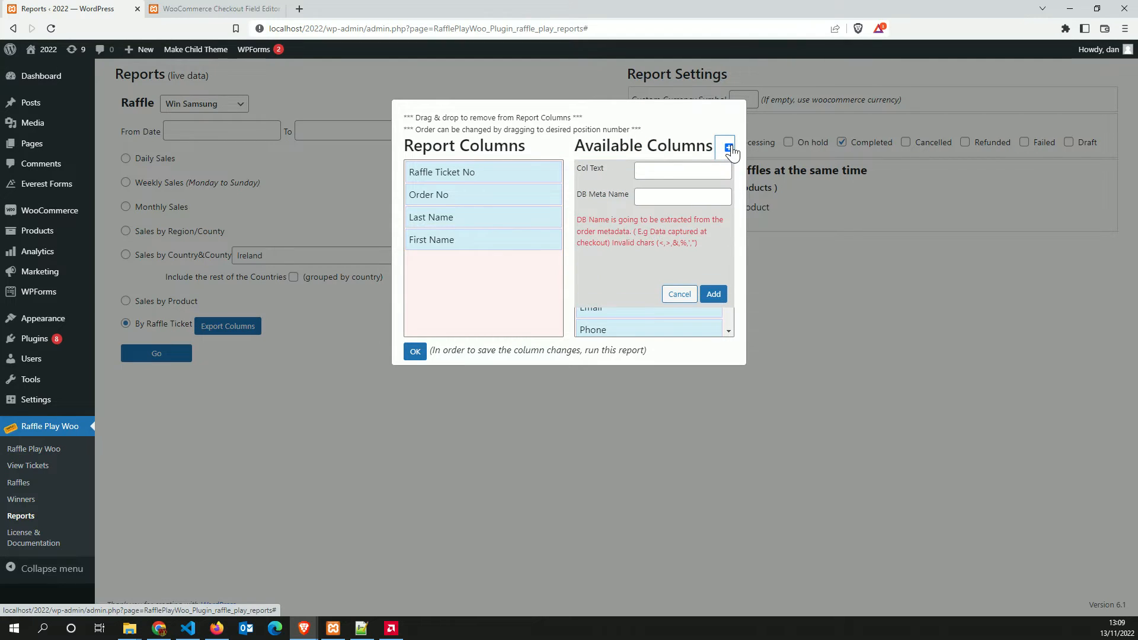
{"action": "left_click", "coordinate": [667, 171]}
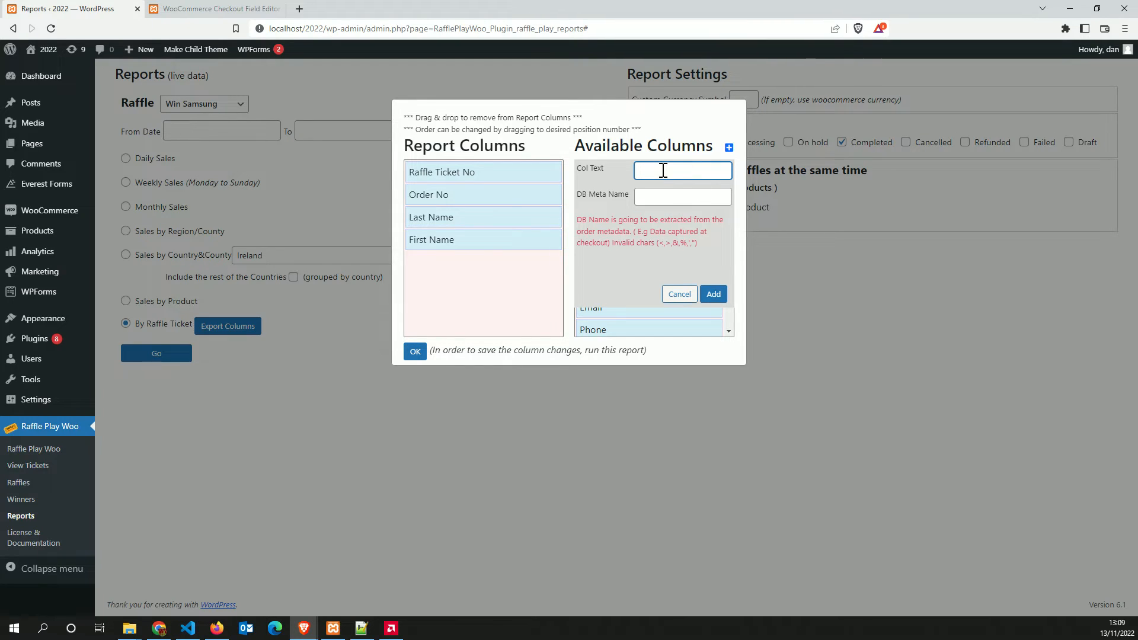
{"action": "type", "text": "Custom Field"}
{"action": "left_click", "coordinate": [644, 200]}
{"action": "key", "text": "ctrl+v"}
{"action": "left_click", "coordinate": [711, 304]}
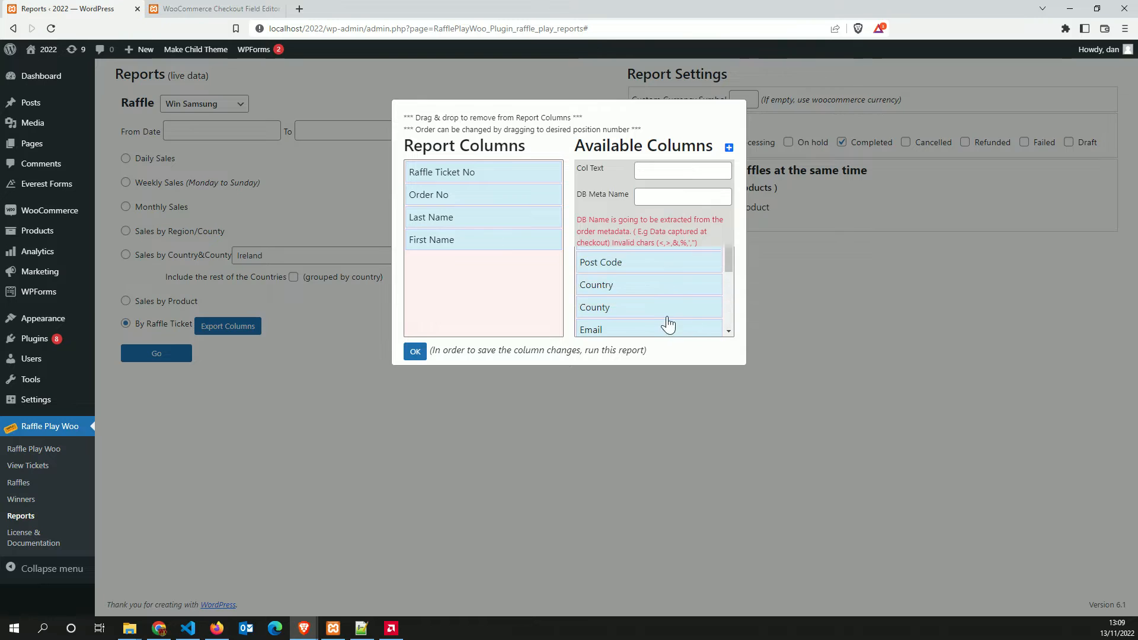
{"action": "left_click_drag", "start_coordinate": [647, 178], "coordinate": [568, 274]}
{"action": "left_click", "coordinate": [417, 353]}
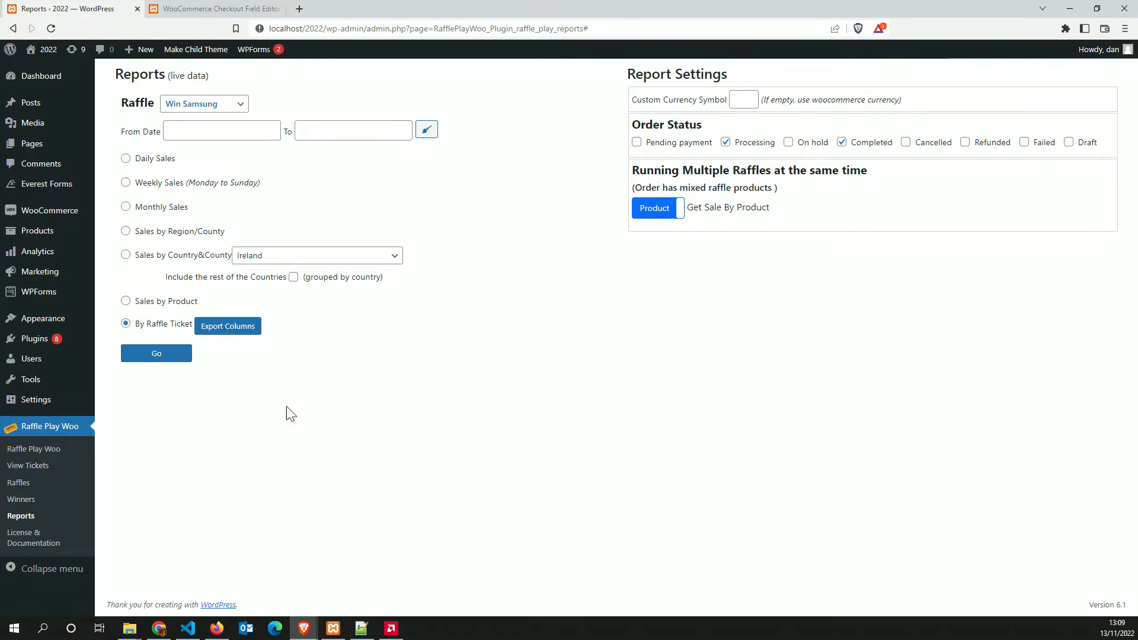
Export the By Raffle Ticket CSV, inspect it in Excel with widened columns, and close without saving
{"action": "left_click", "coordinate": [155, 354]}
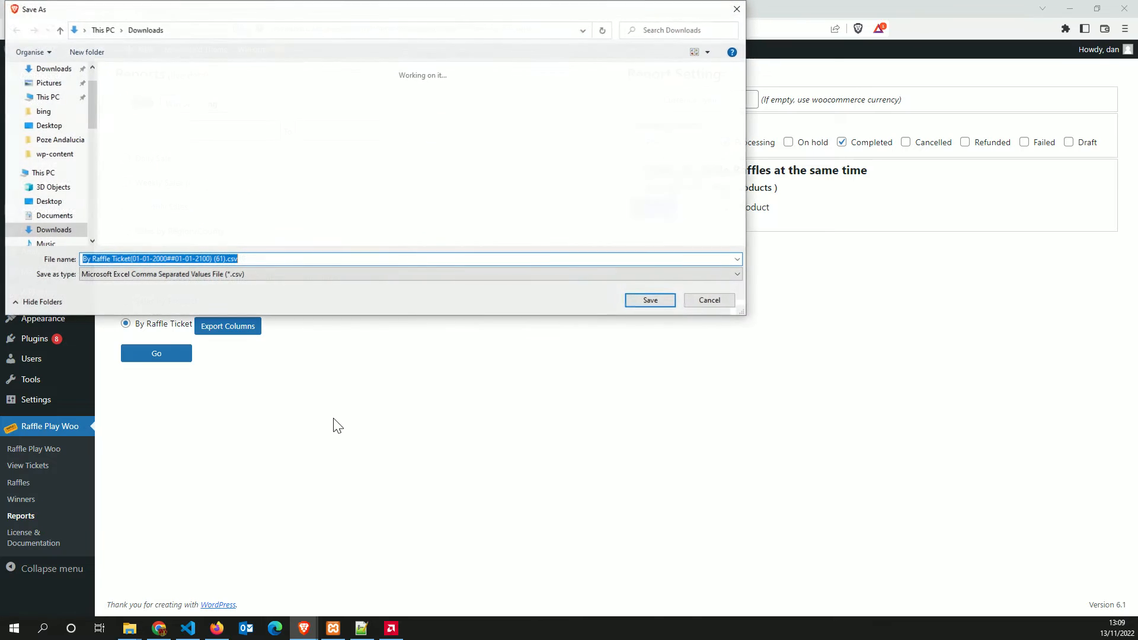
{"action": "left_click", "coordinate": [651, 301]}
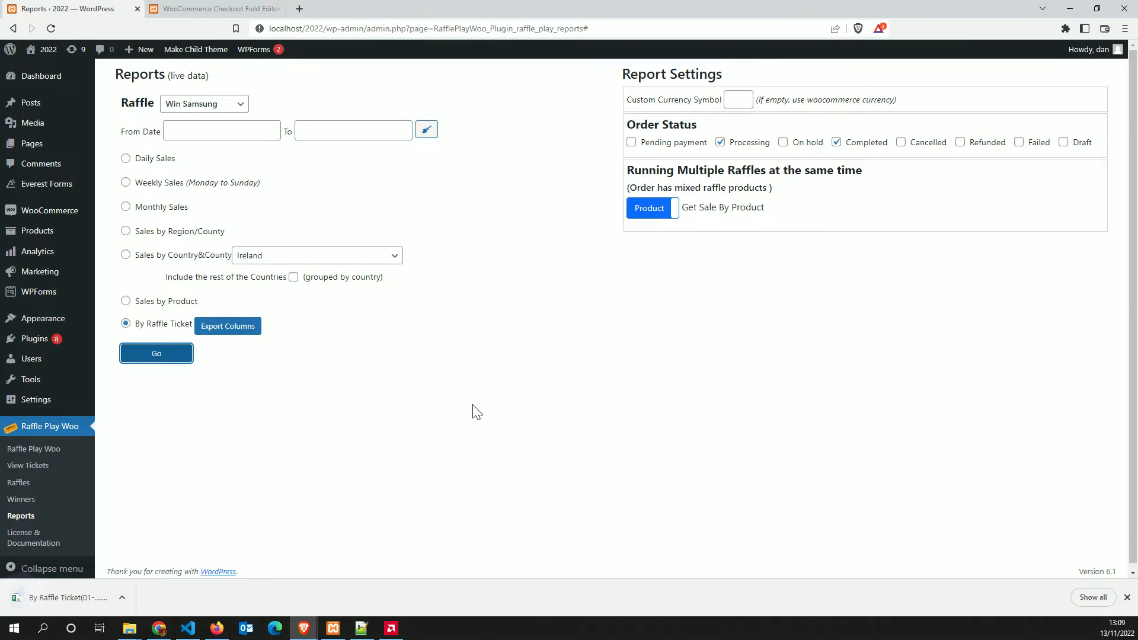
{"action": "left_click", "coordinate": [95, 599]}
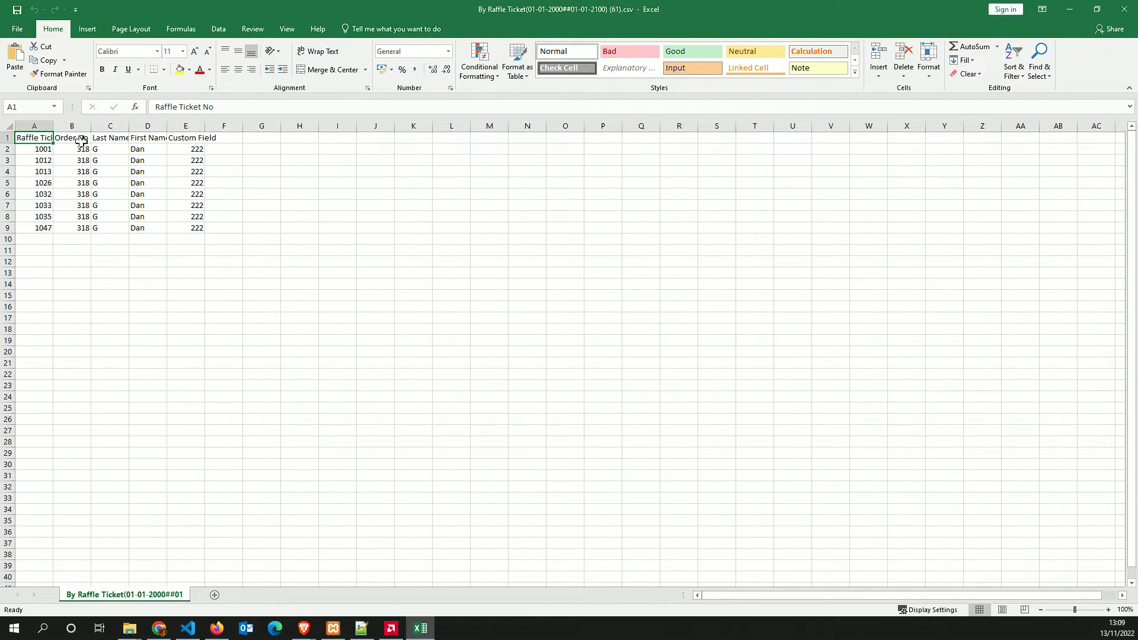
{"action": "left_click_drag", "start_coordinate": [206, 125], "coordinate": [289, 127]}
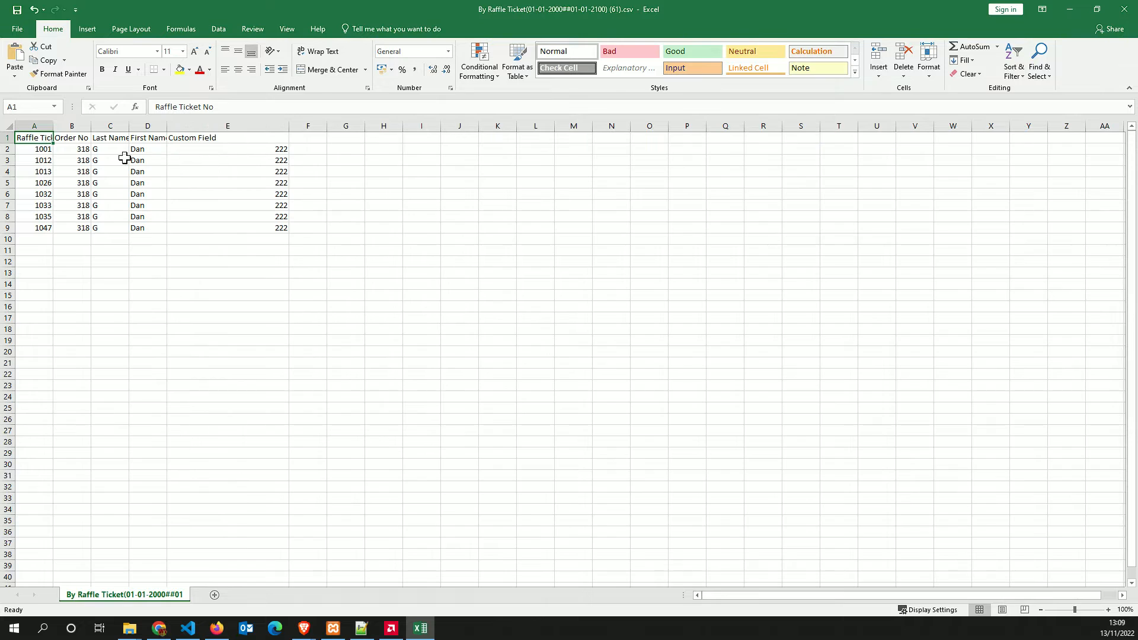
{"action": "left_click_drag", "start_coordinate": [53, 127], "coordinate": [95, 127]}
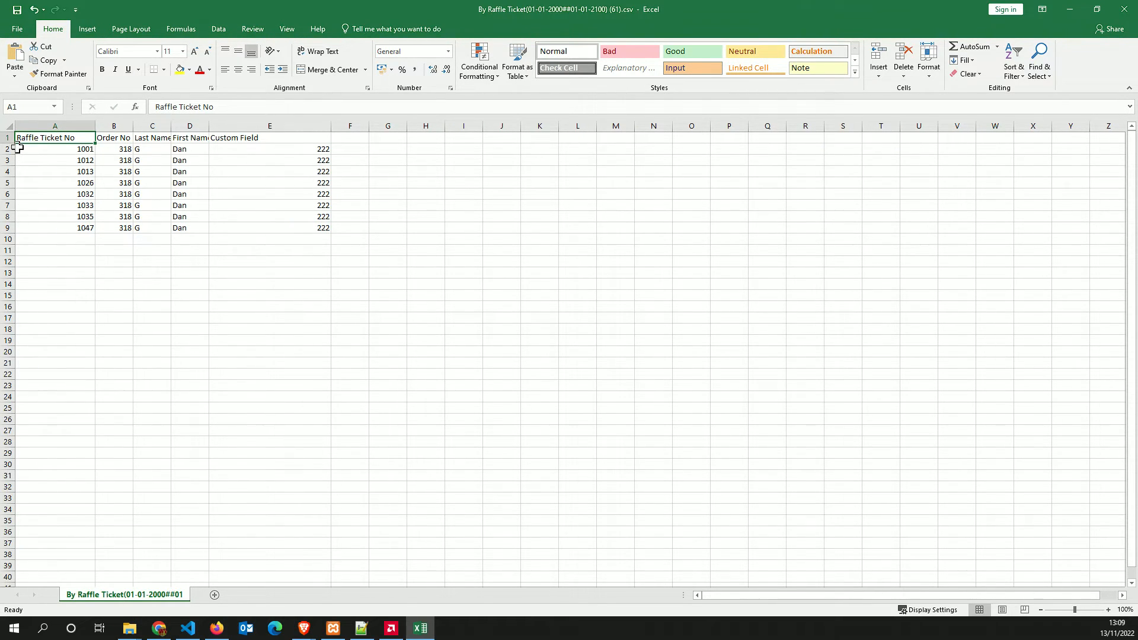
{"action": "left_click_drag", "start_coordinate": [135, 125], "coordinate": [154, 190]}
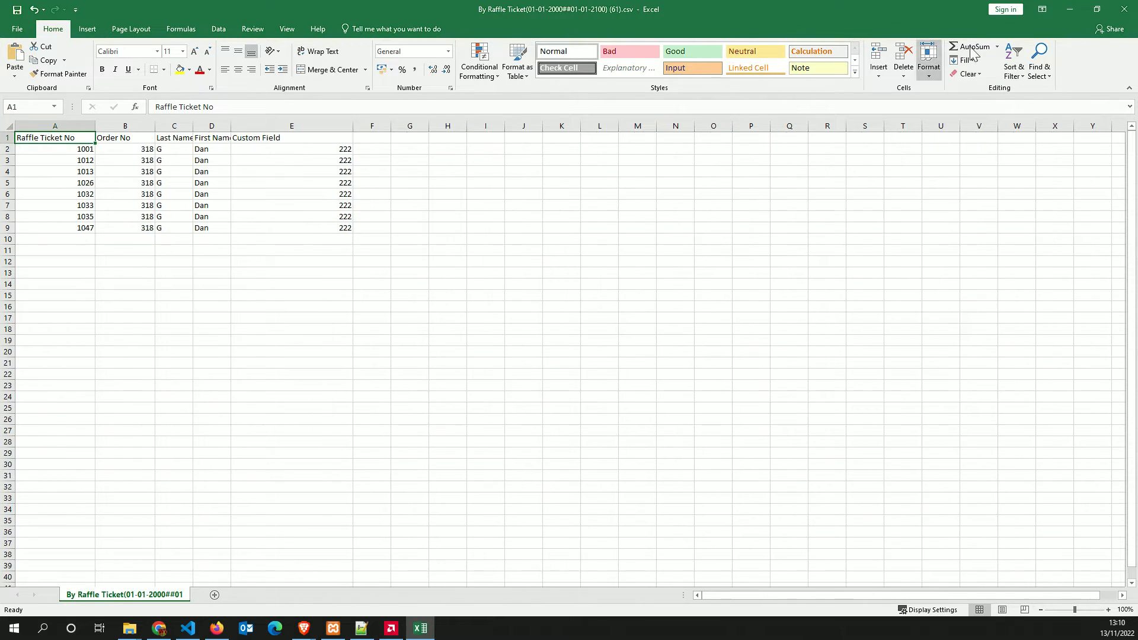
{"action": "left_click", "coordinate": [1129, 11]}
{"action": "left_click", "coordinate": [576, 326]}
Move Raffle Ticket No below First Name and add County, Email, Order Total and Order Status
{"action": "left_click", "coordinate": [228, 328]}
{"action": "left_click_drag", "start_coordinate": [436, 173], "coordinate": [450, 241]}
{"action": "left_click_drag", "start_coordinate": [617, 283], "coordinate": [468, 308]}
{"action": "left_click_drag", "start_coordinate": [588, 322], "coordinate": [518, 331]}
{"action": "left_click_drag", "start_coordinate": [656, 309], "coordinate": [465, 320]}
Re-export the ticket report with the new column order, save the CSV and review it in Excel
{"action": "left_click", "coordinate": [415, 351]}
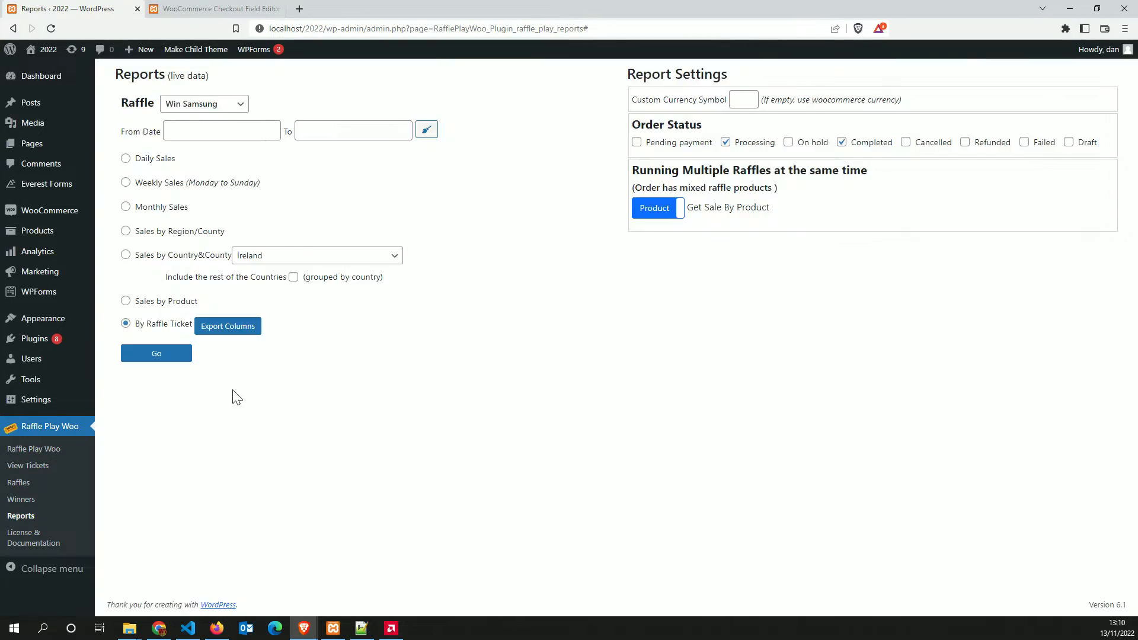
{"action": "left_click", "coordinate": [148, 356]}
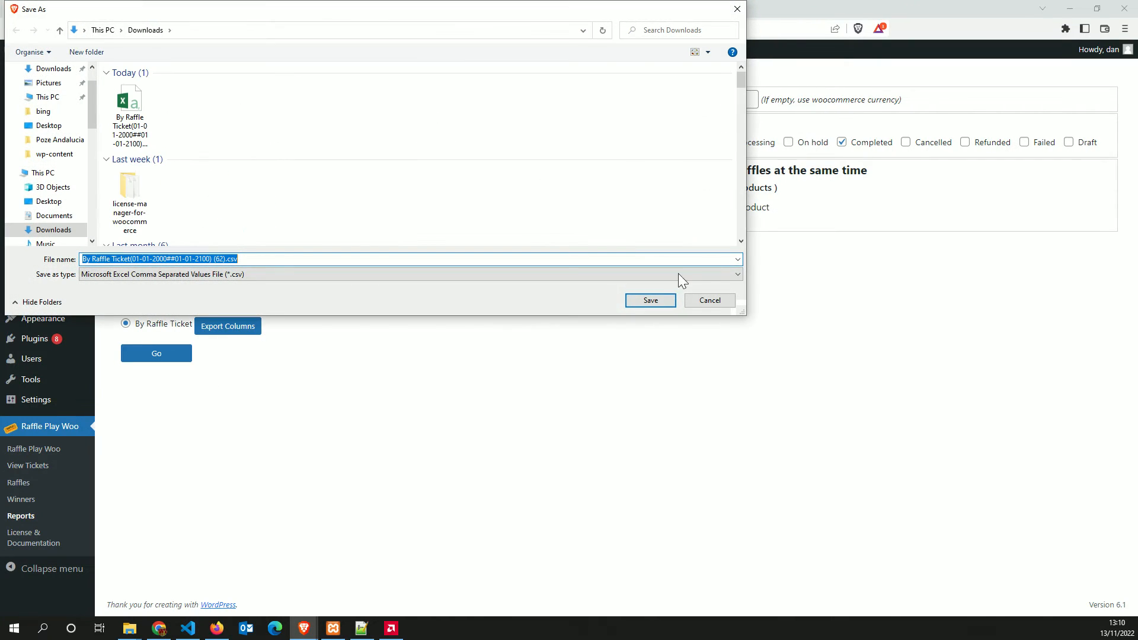
{"action": "left_click", "coordinate": [648, 303]}
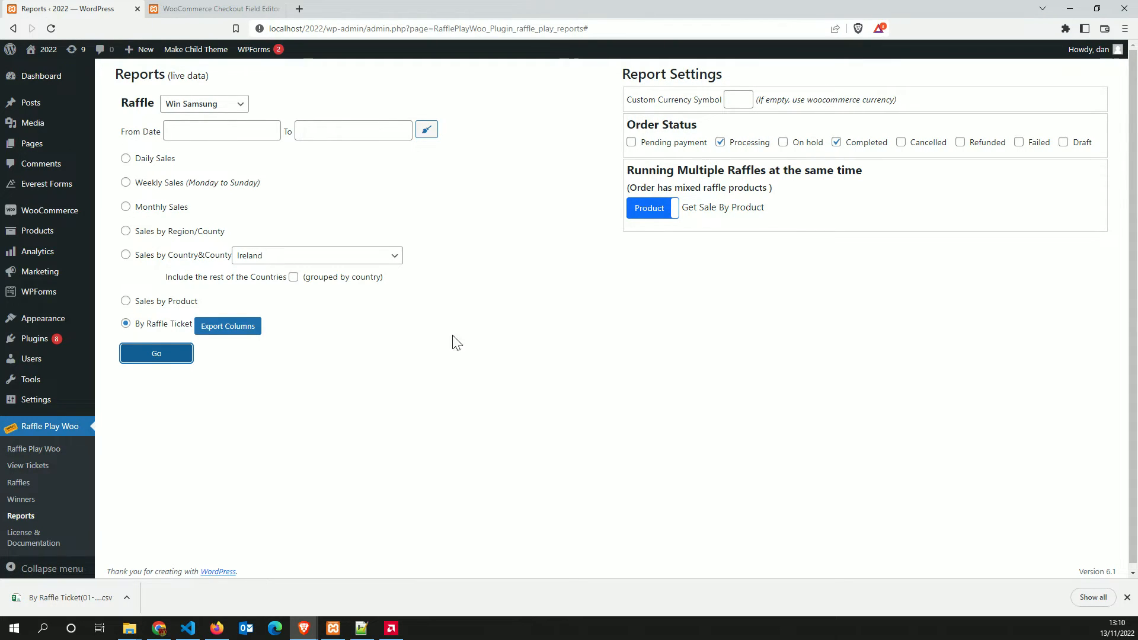
{"action": "left_click", "coordinate": [69, 603]}
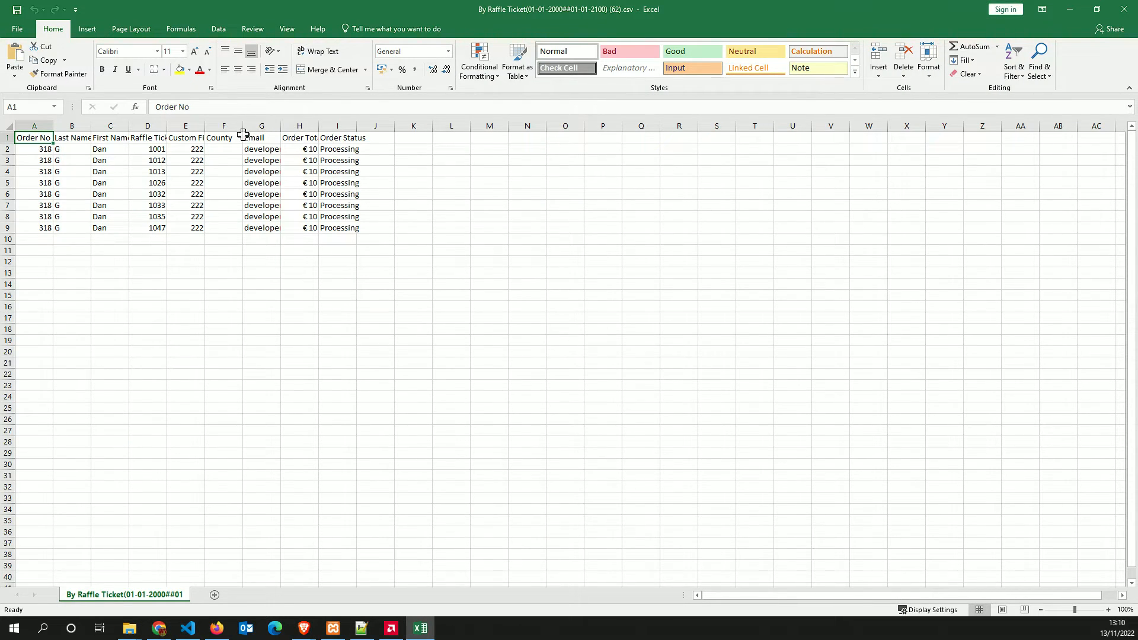
{"action": "left_click", "coordinate": [1125, 9]}
Toggle the Completed and Processing order filters and the Product/Order grouping off, then back on
{"action": "left_click", "coordinate": [860, 145]}
{"action": "left_click", "coordinate": [751, 146]}
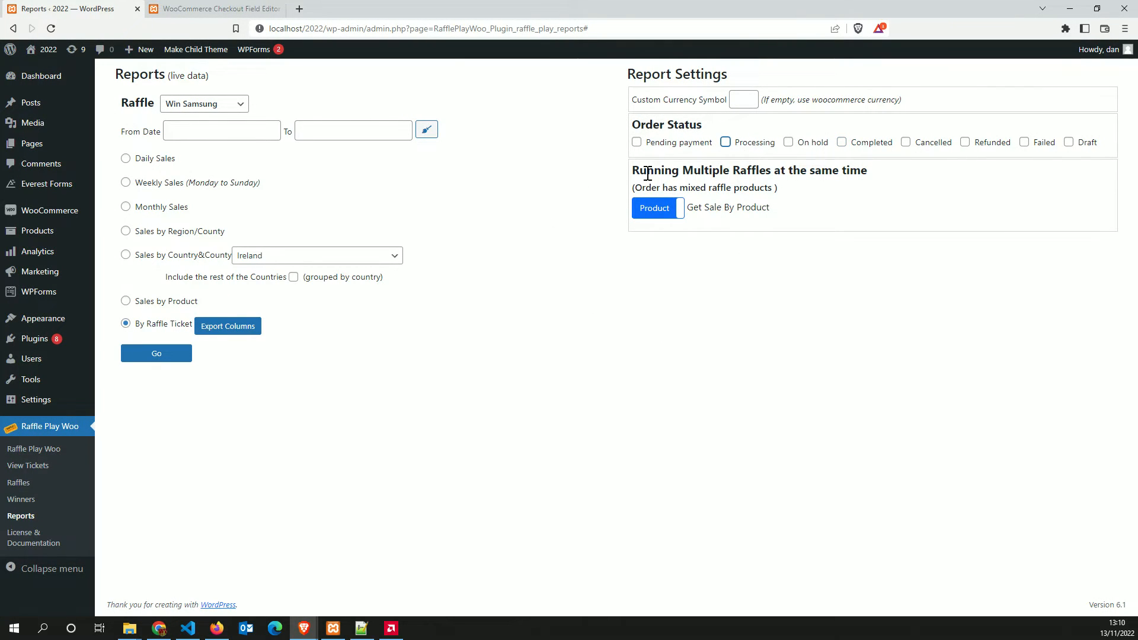
{"action": "left_click", "coordinate": [770, 144]}
{"action": "left_click", "coordinate": [857, 146]}
{"action": "left_click", "coordinate": [655, 212]}
{"action": "left_click", "coordinate": [652, 211]}
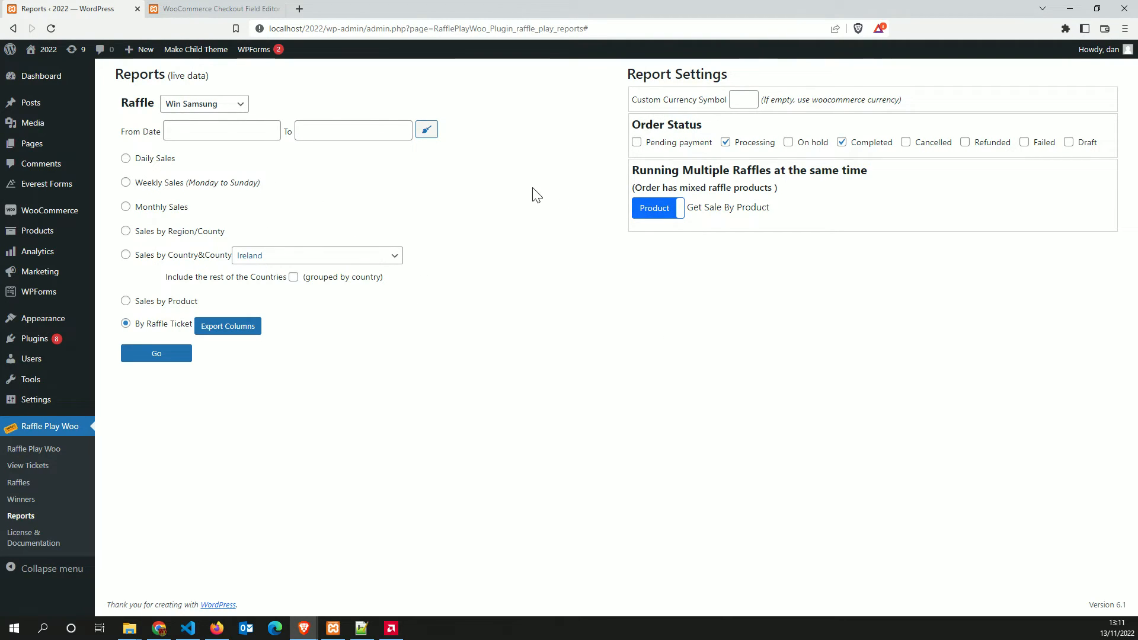
Switch mixed-raffle sales grouping to by order, then back to by product
{"action": "left_click", "coordinate": [660, 213]}
{"action": "left_click", "coordinate": [655, 220]}
{"action": "left_click", "coordinate": [663, 220]}
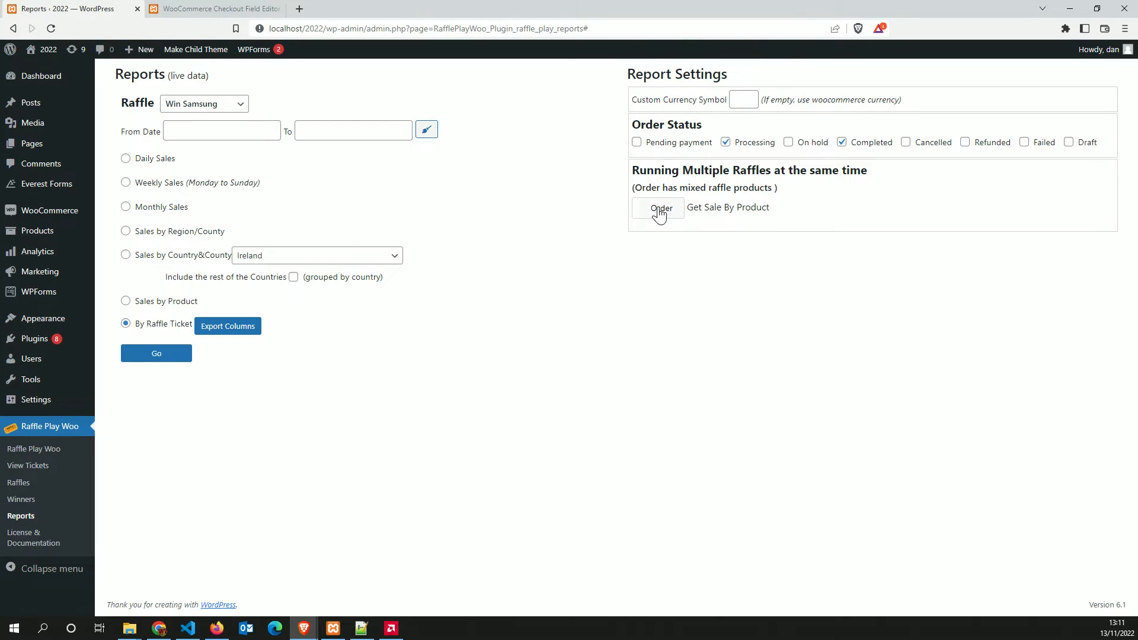
{"action": "left_click", "coordinate": [660, 214]}
Run the By Raffle Ticket report and inspect the custom currency symbol field
{"action": "left_click", "coordinate": [160, 355]}
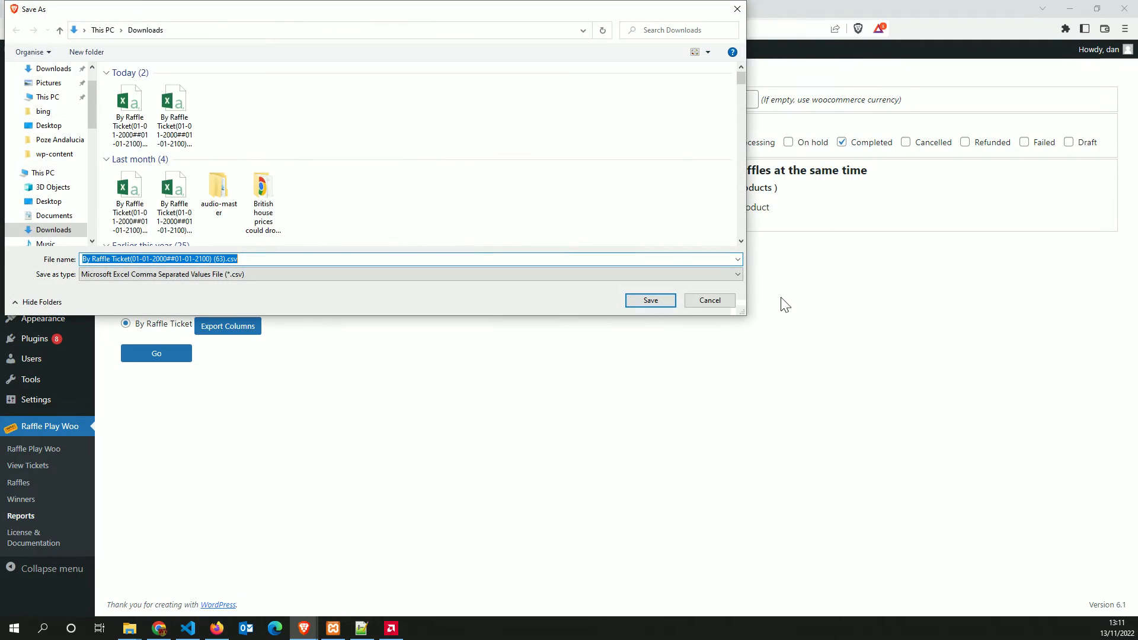
{"action": "left_click", "coordinate": [745, 99]}
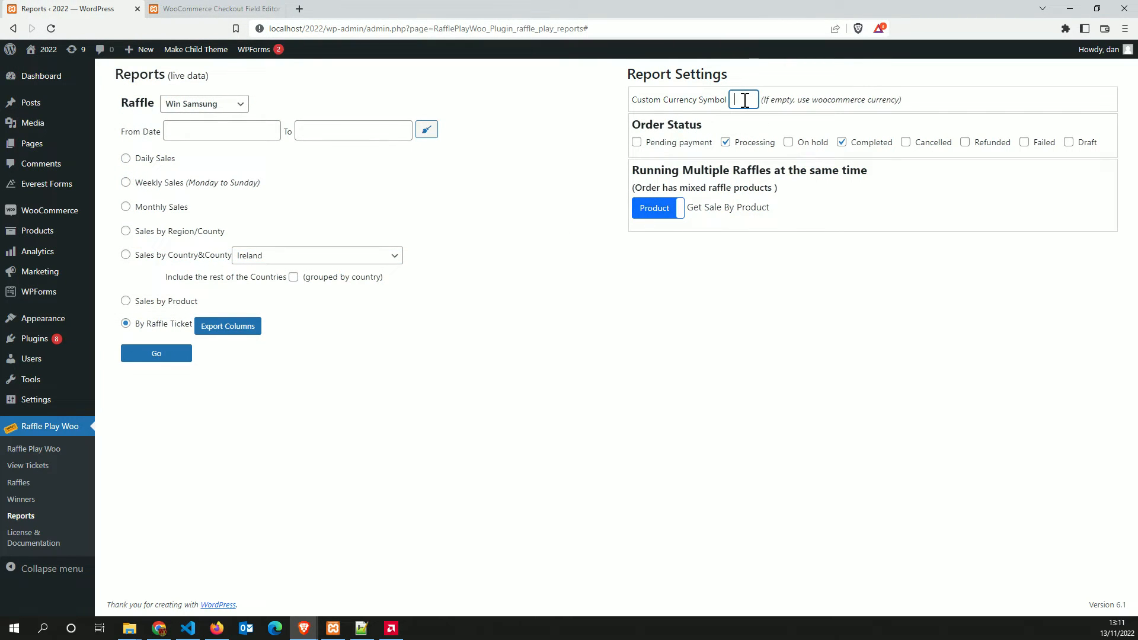
{"action": "left_click", "coordinate": [662, 102]}
{"action": "left_click", "coordinate": [371, 384]}
Check the From and To date calendars, then run the report again
{"action": "left_click", "coordinate": [236, 129]}
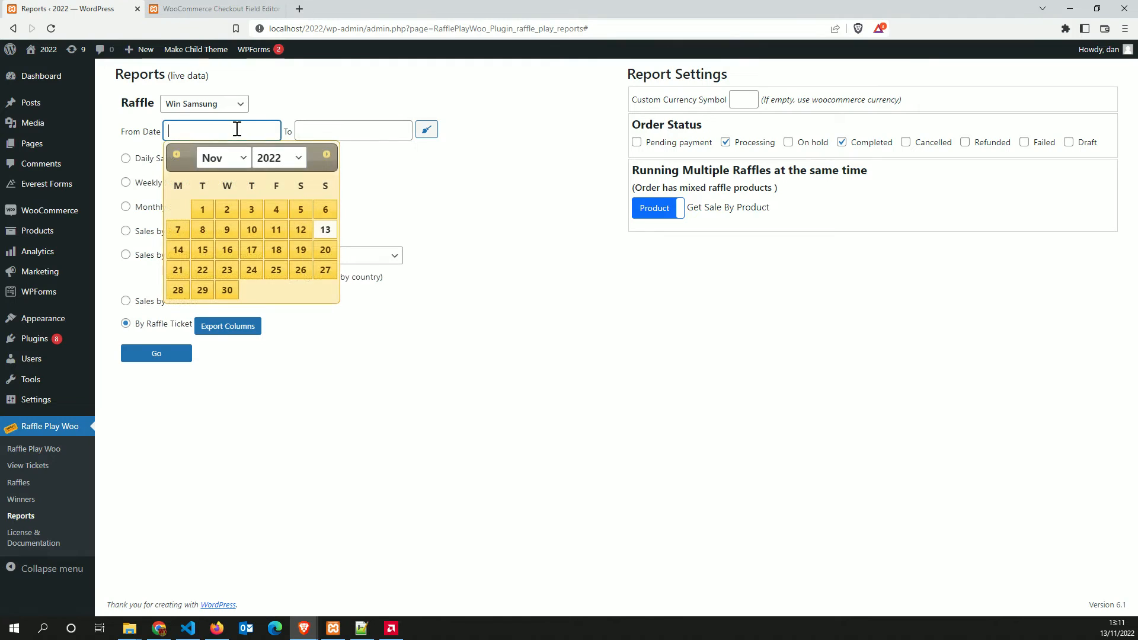
{"action": "left_click", "coordinate": [145, 130]}
{"action": "left_click", "coordinate": [342, 130]}
{"action": "left_click", "coordinate": [524, 135]}
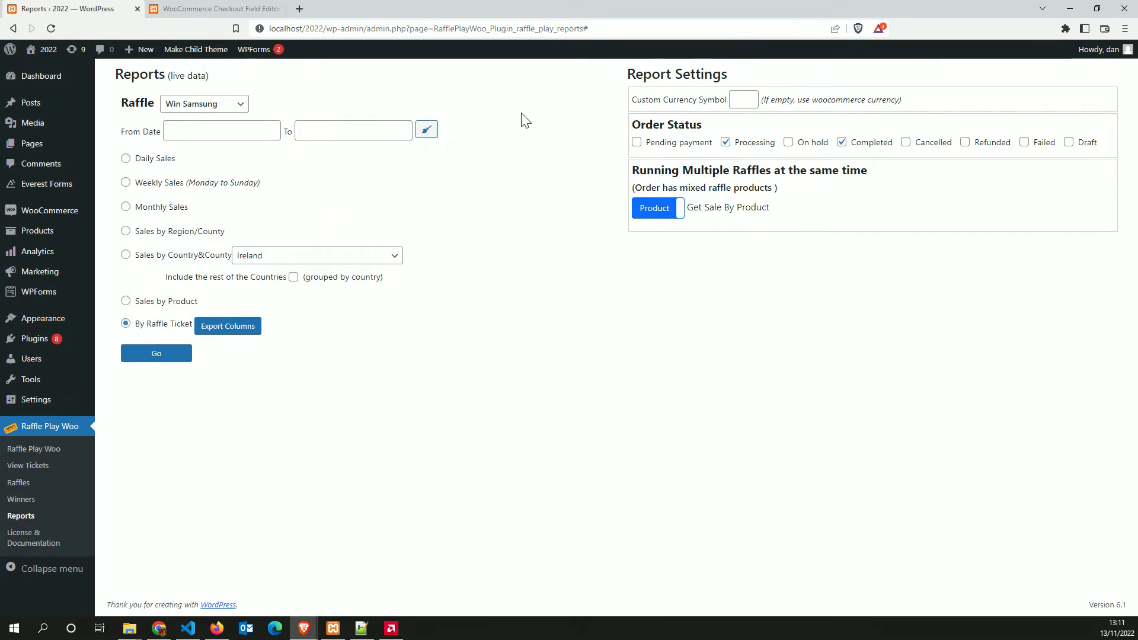
{"action": "left_click", "coordinate": [161, 358]}
{"action": "left_click", "coordinate": [170, 361]}
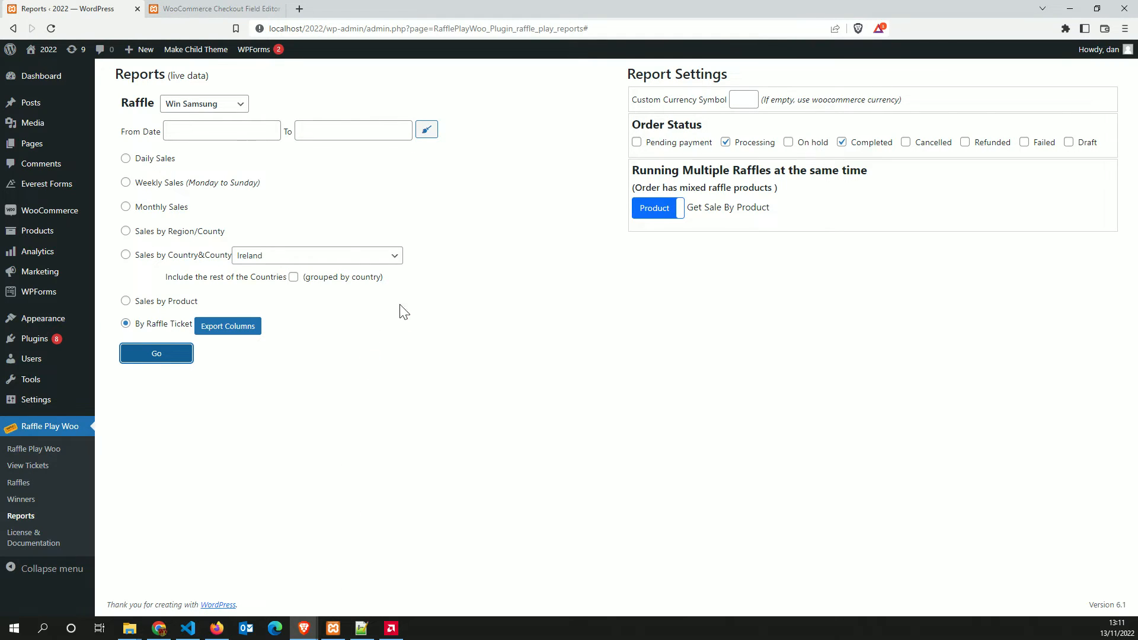
Cancel saving the report file and review the ticket list's CSV, TXT and MS-Excel export formats
{"action": "left_click", "coordinate": [715, 303]}
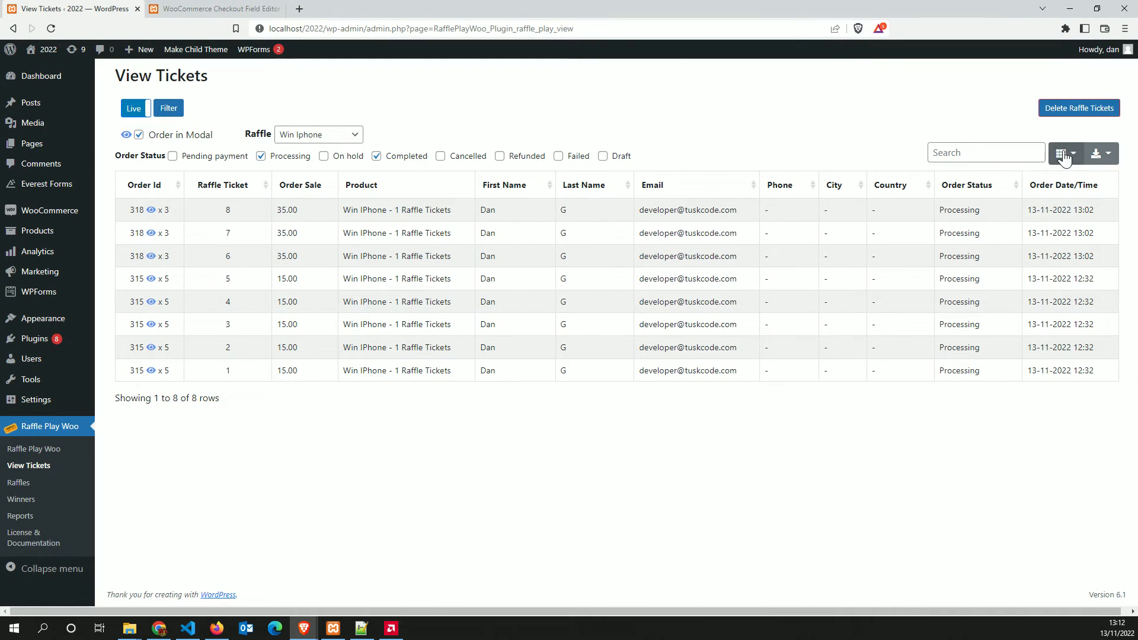
{"action": "left_click", "coordinate": [1104, 155]}
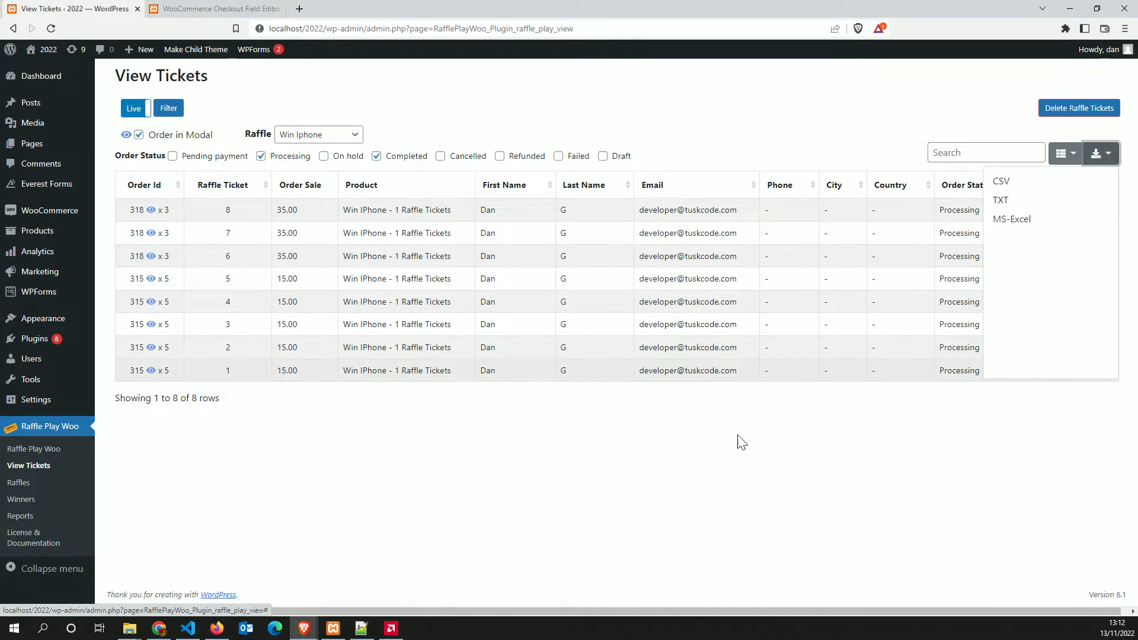
{"action": "left_click", "coordinate": [641, 456]}
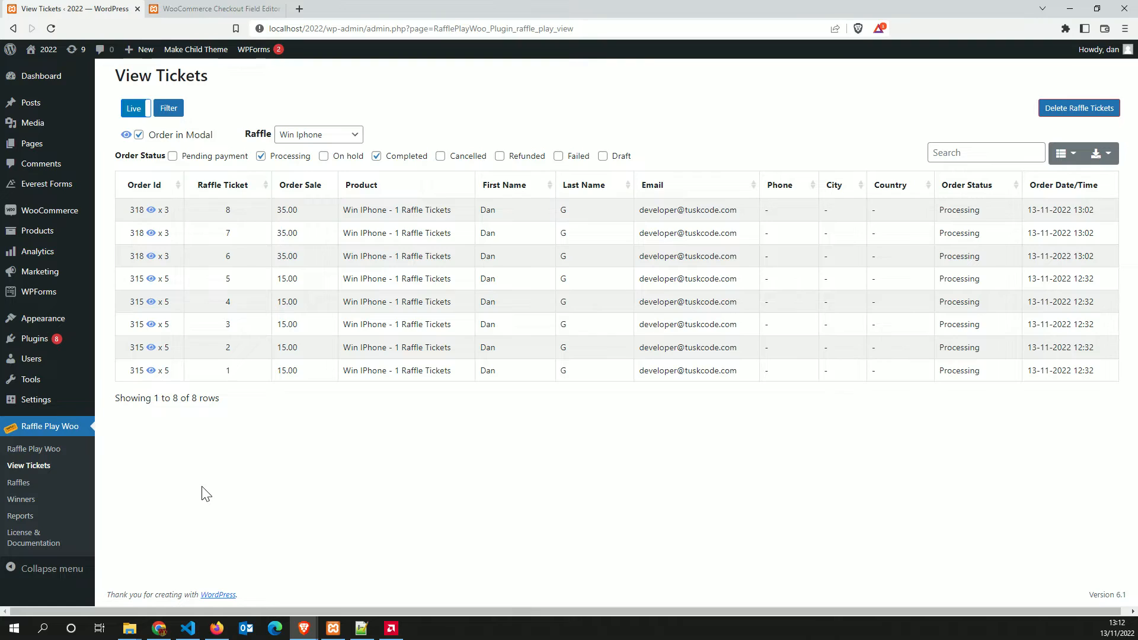
Open Raffle Play Woo settings and browse the Test Info, Extra Settings and General tabs
{"action": "left_click", "coordinate": [40, 456]}
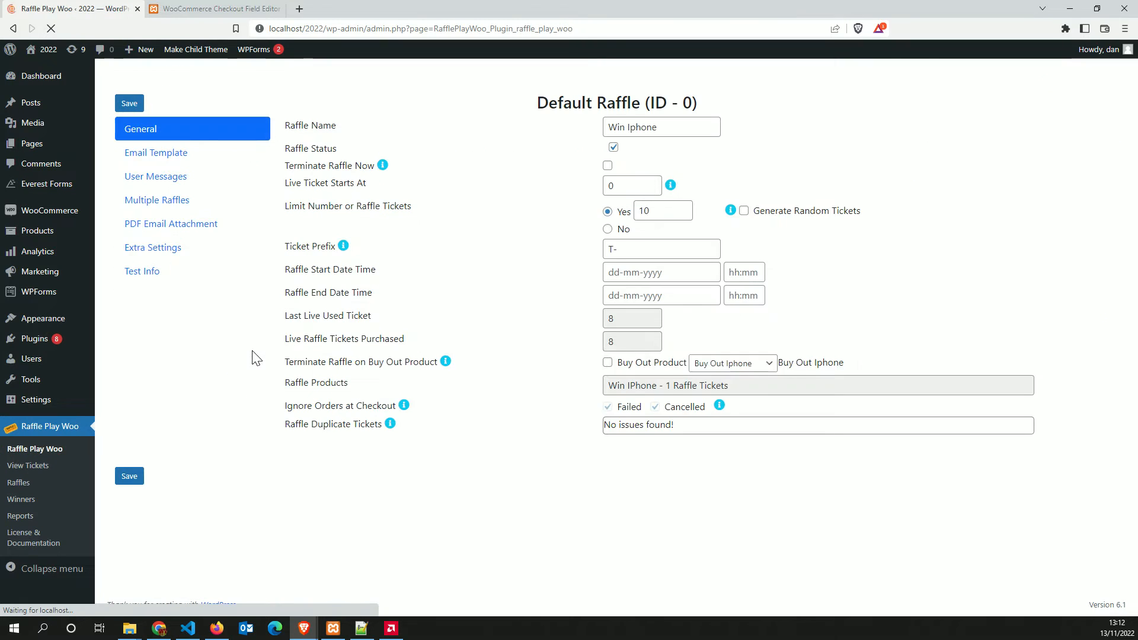
{"action": "left_click", "coordinate": [141, 274]}
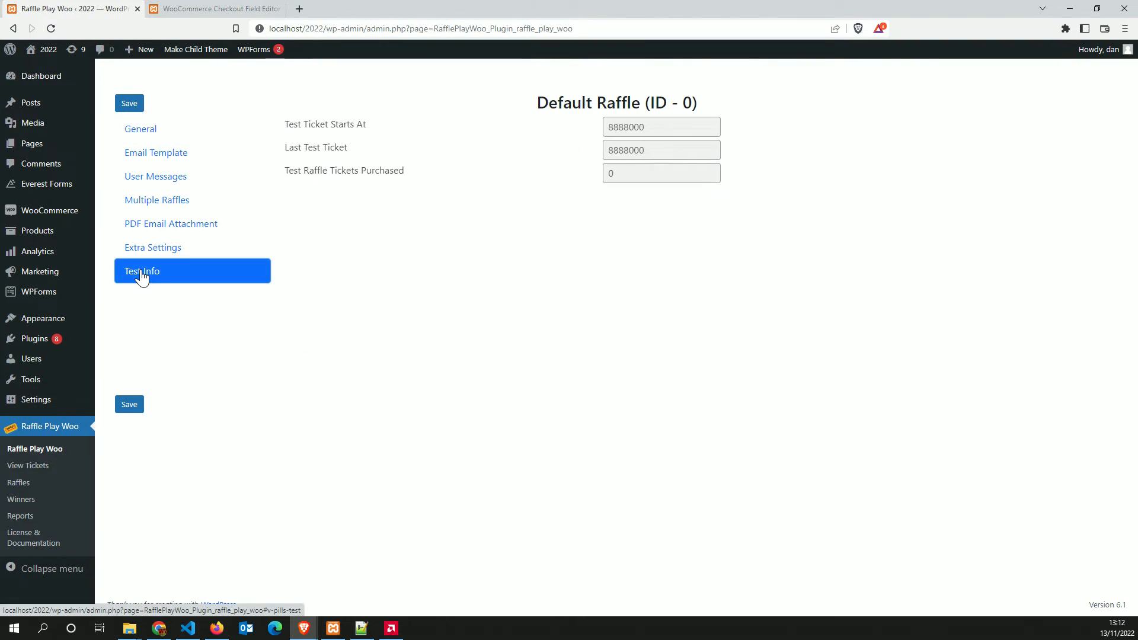
{"action": "left_click", "coordinate": [150, 248]}
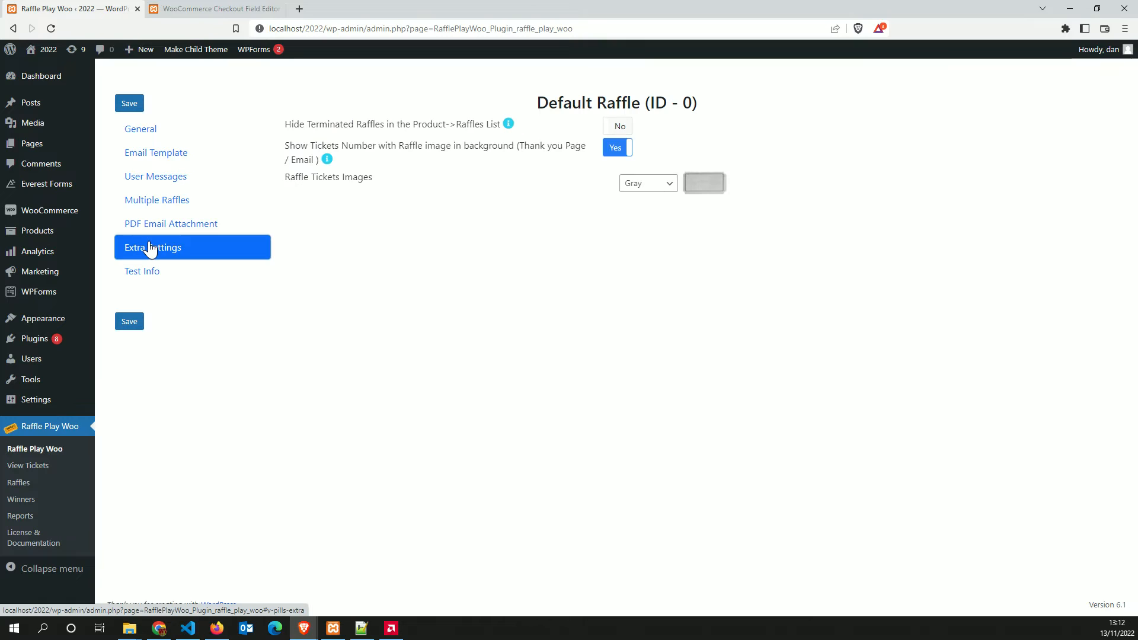
{"action": "left_click", "coordinate": [142, 275]}
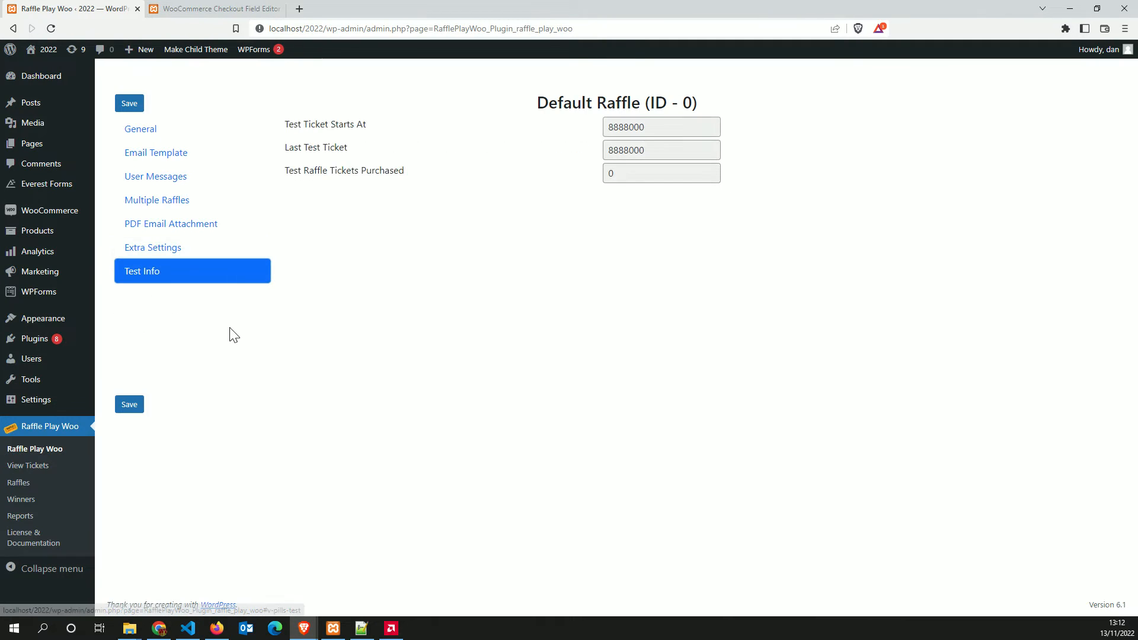
{"action": "left_click", "coordinate": [159, 141]}
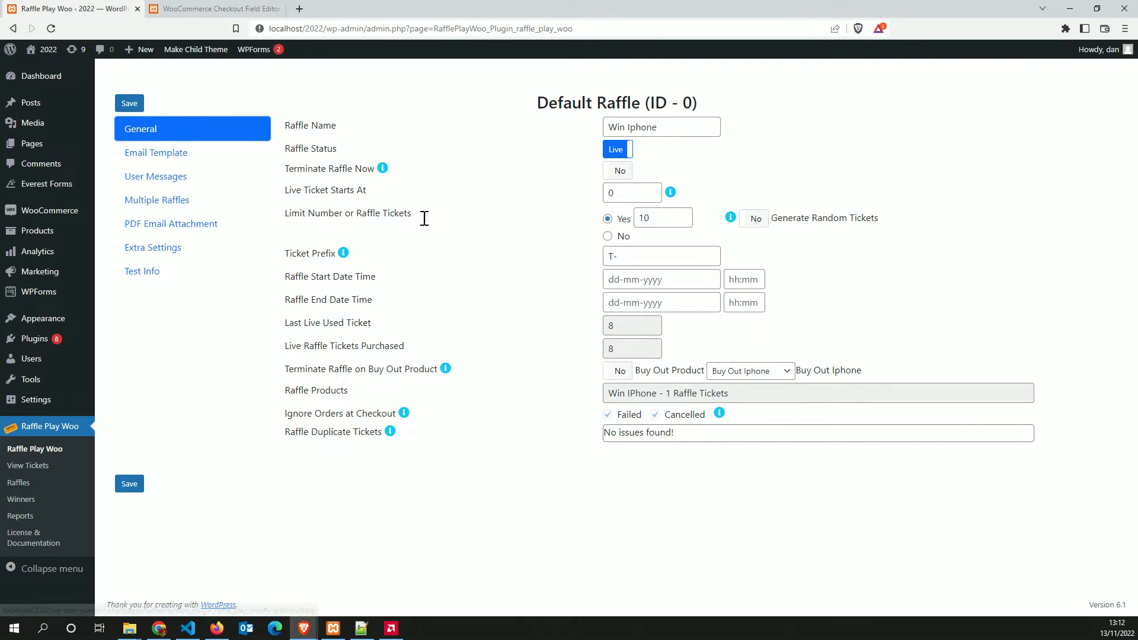
Flip Raffle Status to Test and back to Live, and check the ticket limit and test starting number
{"action": "left_click", "coordinate": [618, 157]}
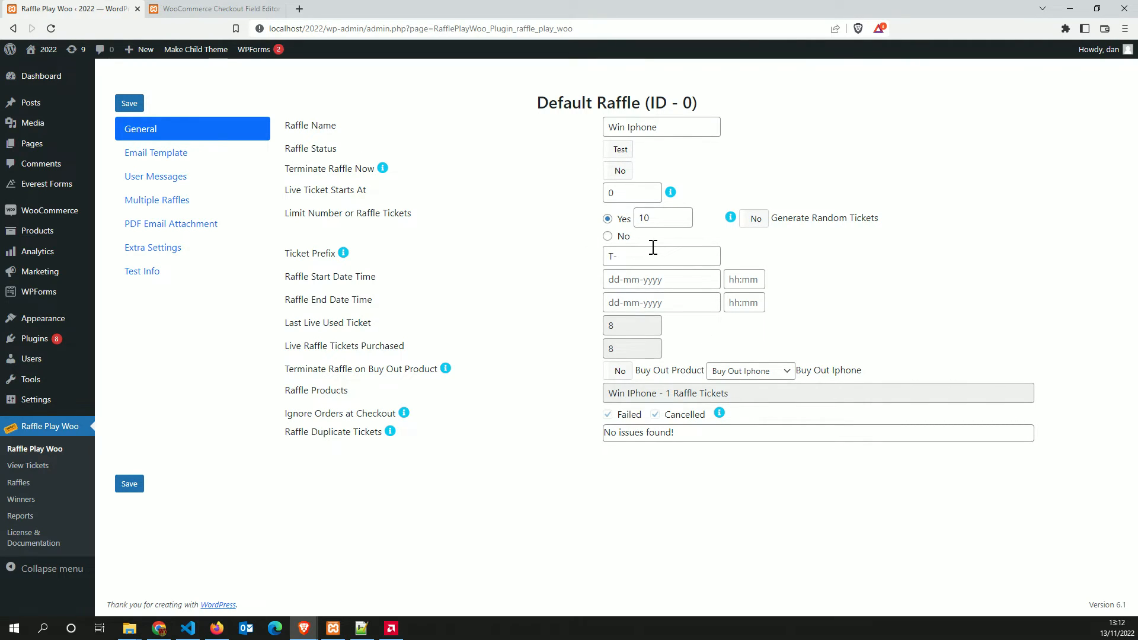
{"action": "left_click", "coordinate": [616, 155]}
{"action": "double_click", "coordinate": [667, 218]}
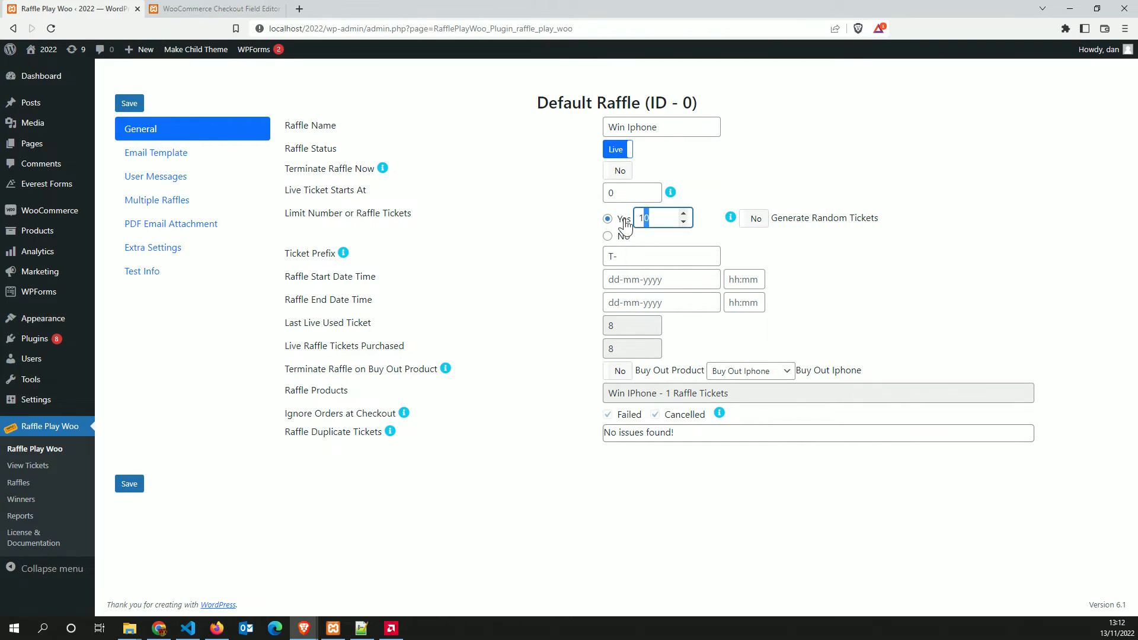
{"action": "left_click", "coordinate": [152, 271]}
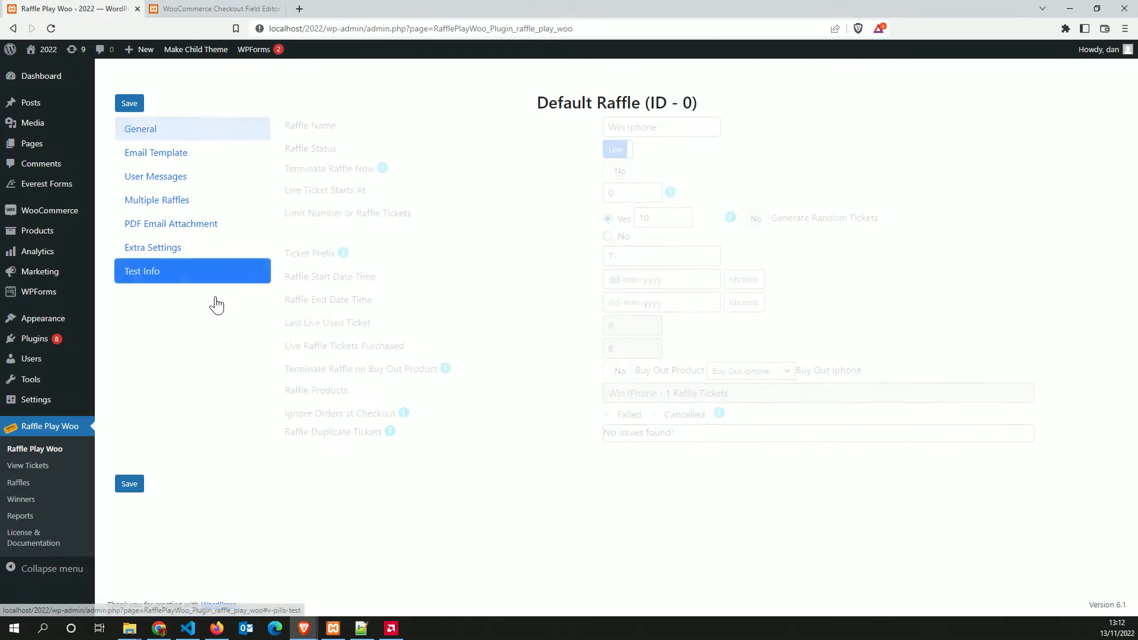
{"action": "left_click_drag", "start_coordinate": [645, 126], "coordinate": [607, 126]}
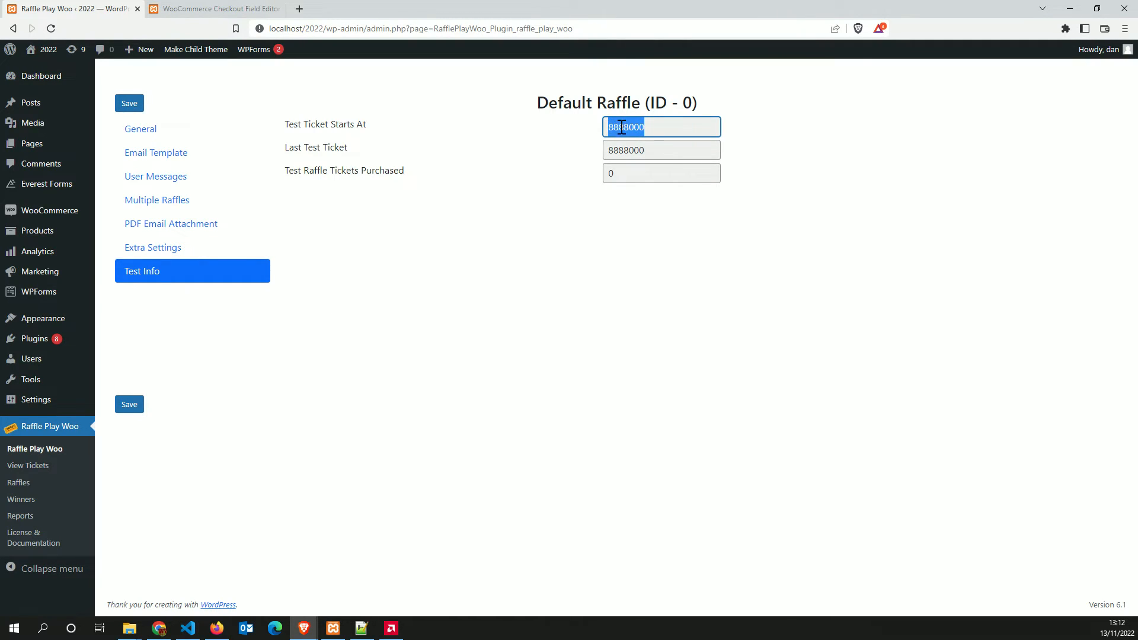
{"action": "left_click", "coordinate": [600, 128]}
{"action": "left_click", "coordinate": [179, 137]}
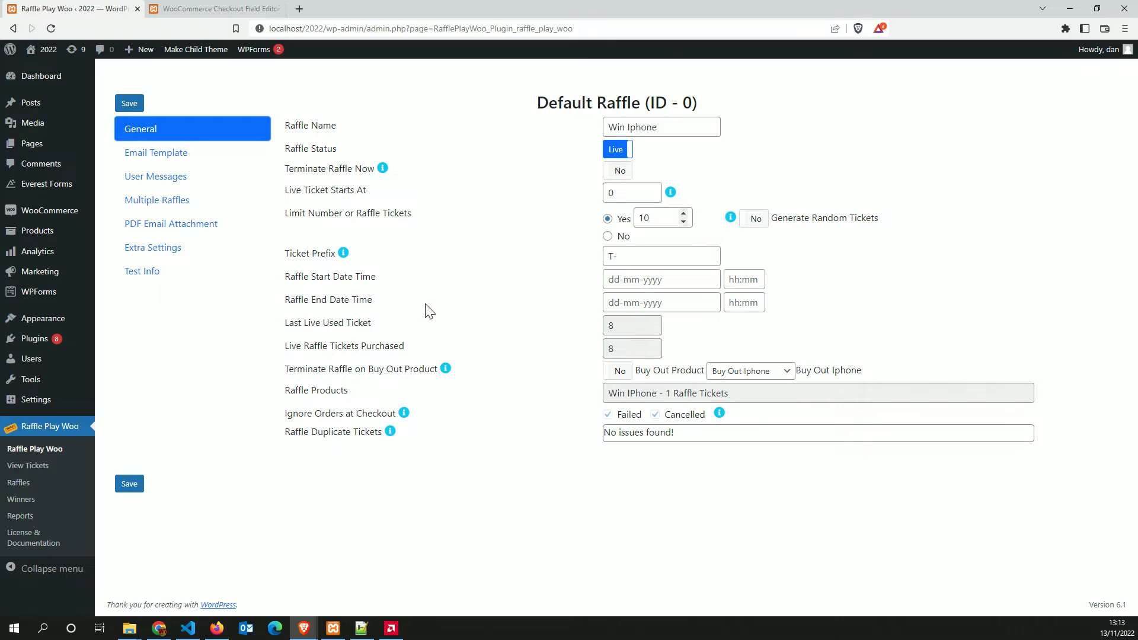
On View Tickets, start Delete Raffle Tickets but decline with No
{"action": "left_click", "coordinate": [48, 466]}
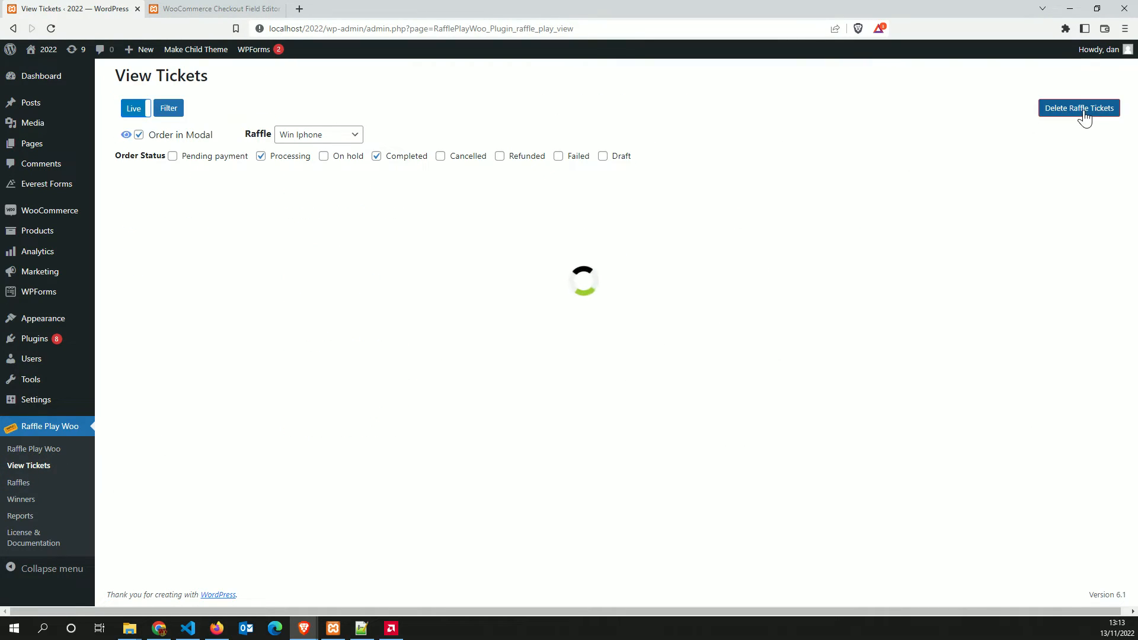
{"action": "left_click", "coordinate": [1087, 115]}
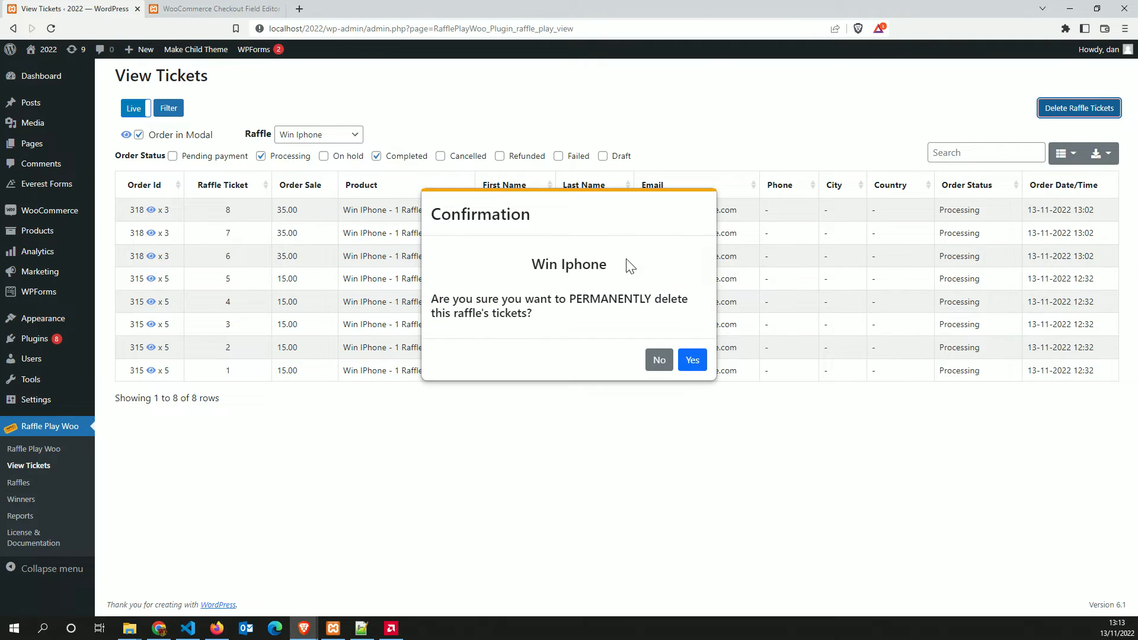
{"action": "left_click", "coordinate": [658, 361]}
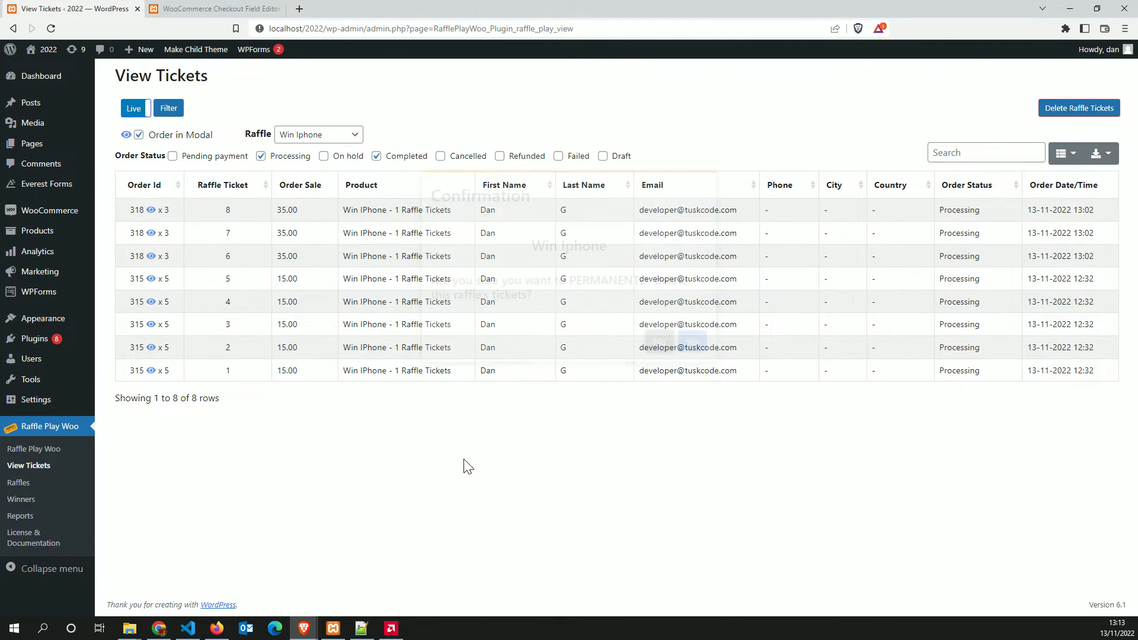
Show the Win Iphone raffle's Test Info, with test tickets starting at 8888000
{"action": "left_click", "coordinate": [42, 453]}
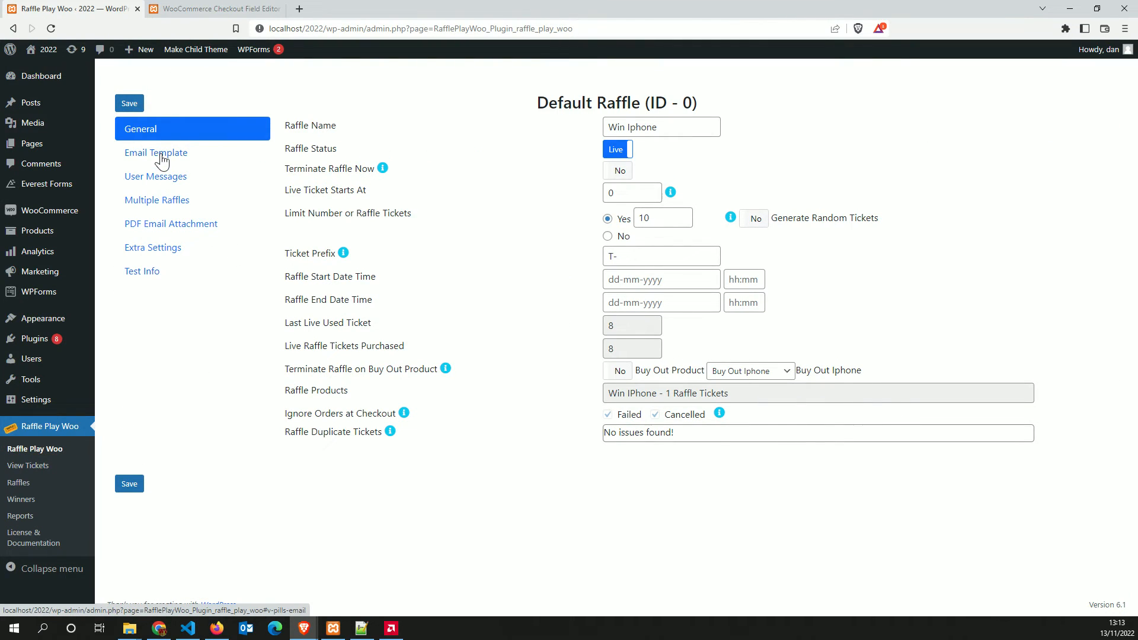
{"action": "left_click", "coordinate": [142, 271]}
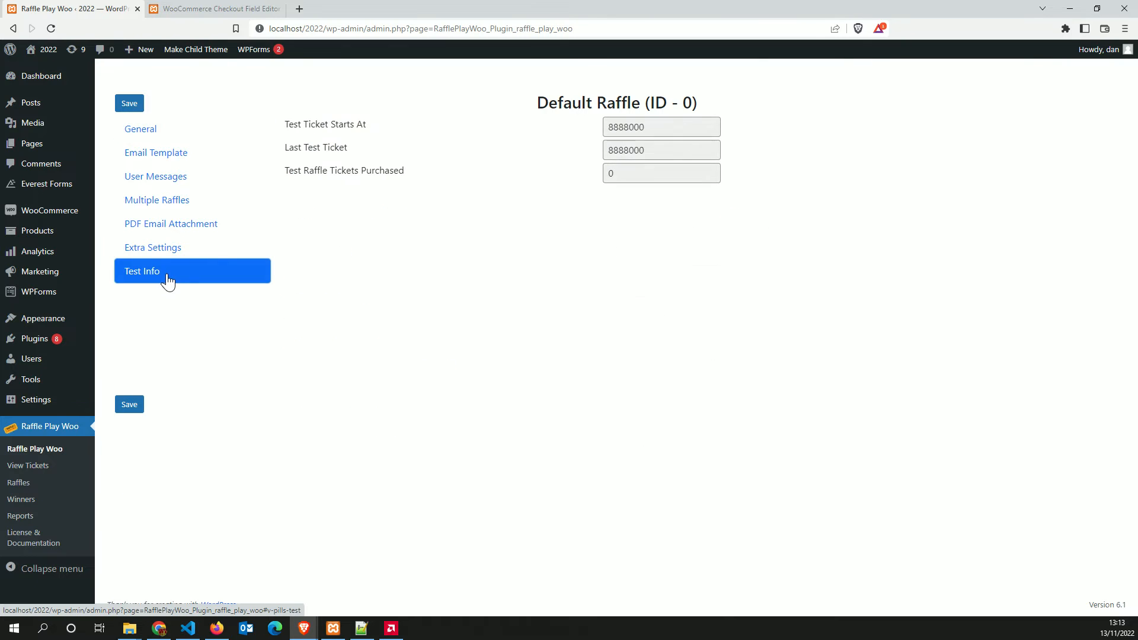
{"action": "left_click_drag", "start_coordinate": [618, 127], "coordinate": [646, 127]}
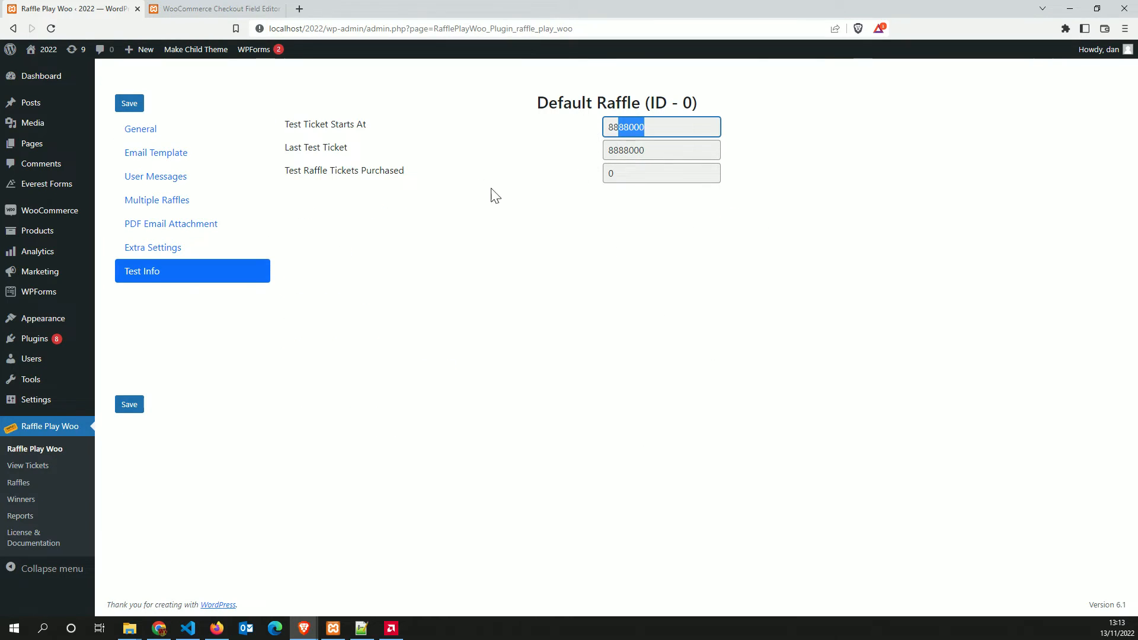
Set Hide Terminated Raffles to Yes in Extra Settings and save
{"action": "left_click", "coordinate": [141, 131]}
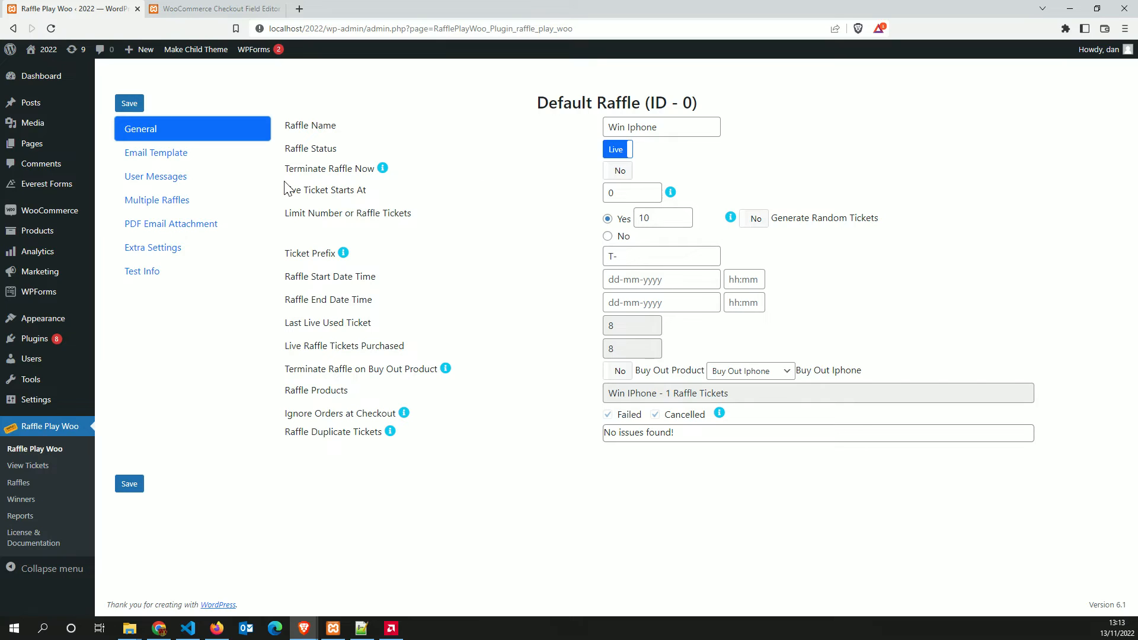
{"action": "left_click", "coordinate": [171, 254]}
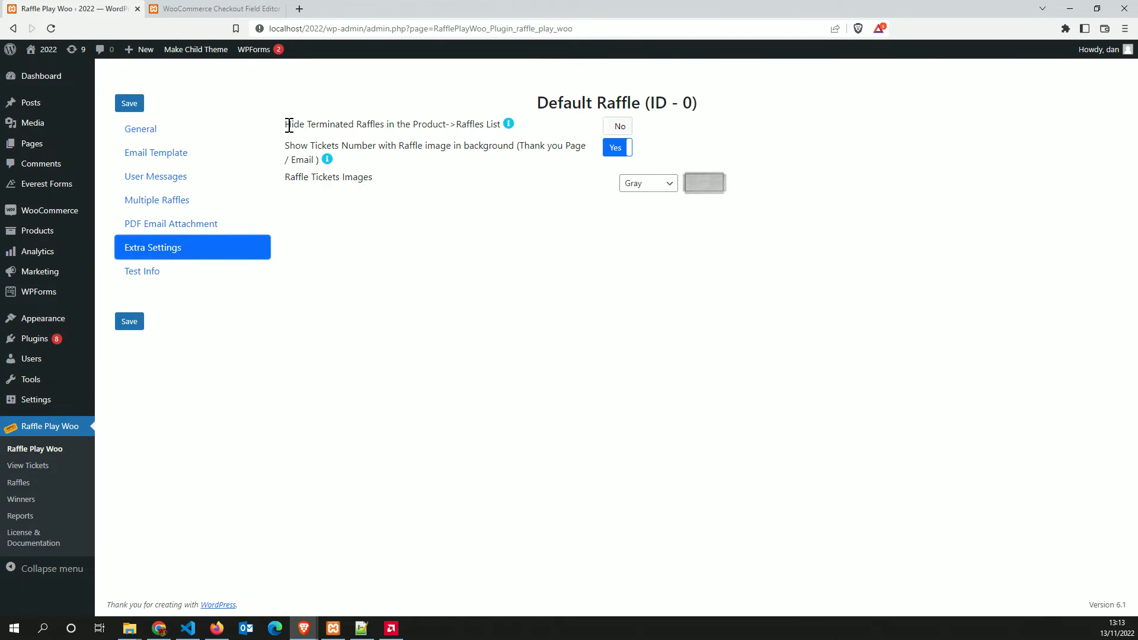
{"action": "left_click_drag", "start_coordinate": [289, 126], "coordinate": [422, 122]}
{"action": "left_click", "coordinate": [439, 122]}
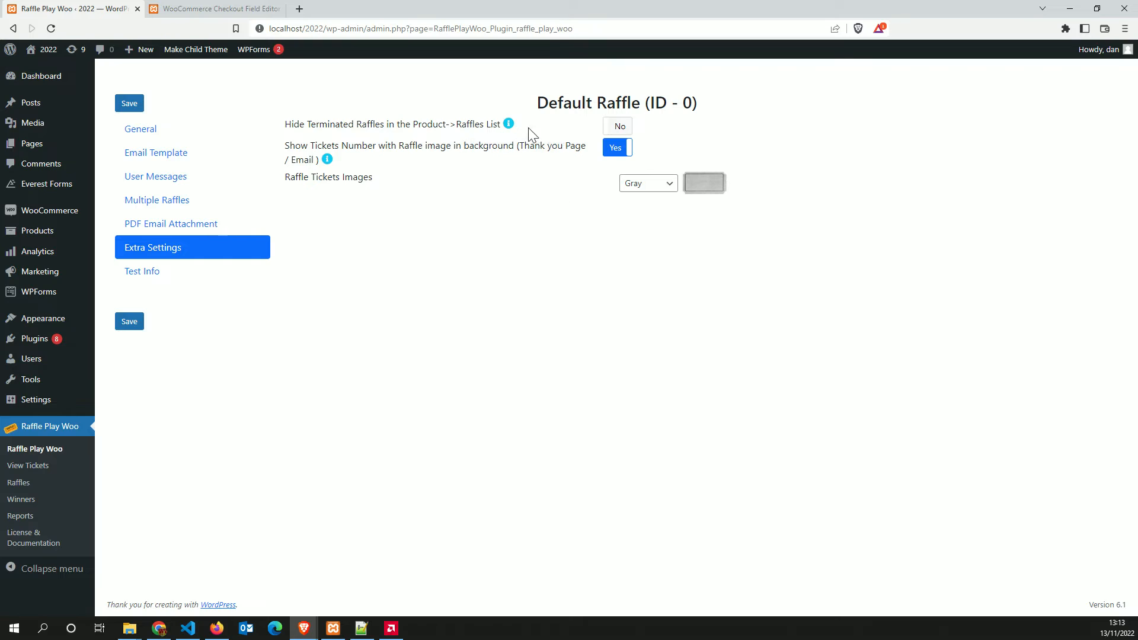
{"action": "left_click", "coordinate": [126, 321]}
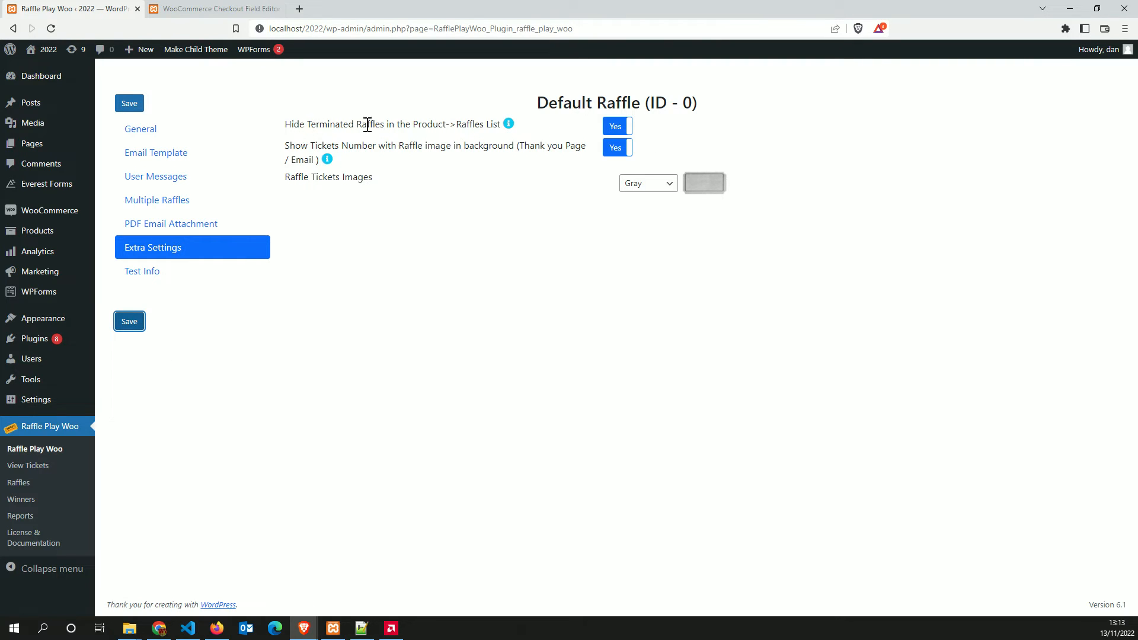
Set the Win Iphone raffle's Terminate Raffle Now to Yes and save
{"action": "left_click", "coordinate": [143, 137]}
{"action": "left_click", "coordinate": [619, 171]}
{"action": "left_click", "coordinate": [126, 484]}
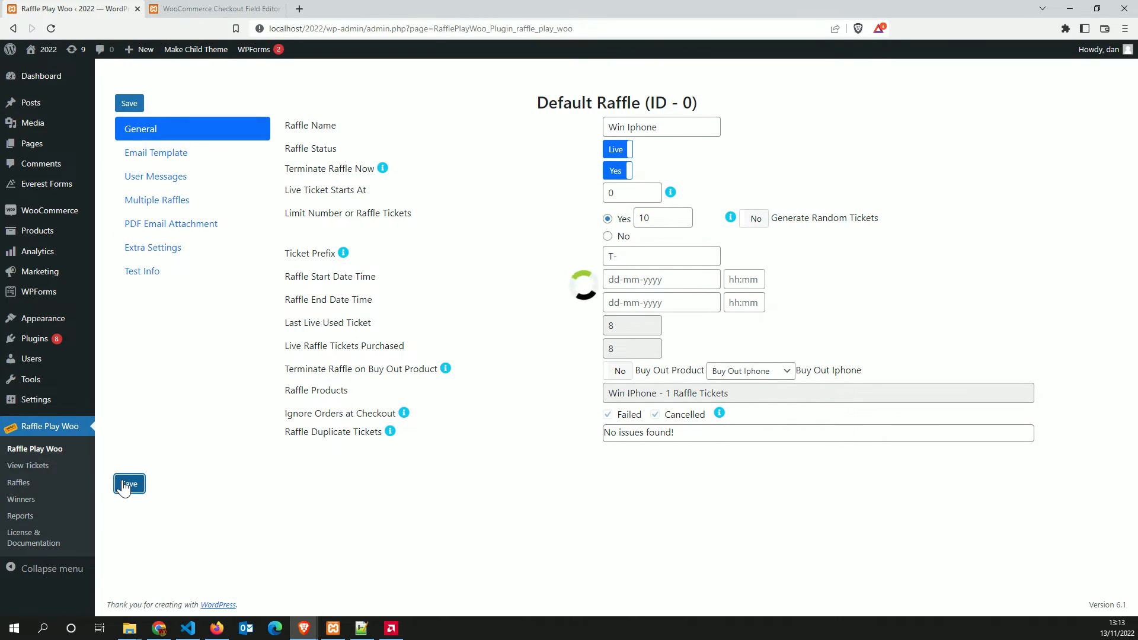
Edit Win Samsung – 3 raffle tickets and confirm its Raffles List offers only Win Samsung
{"action": "mouse_move", "coordinate": [45, 237]}
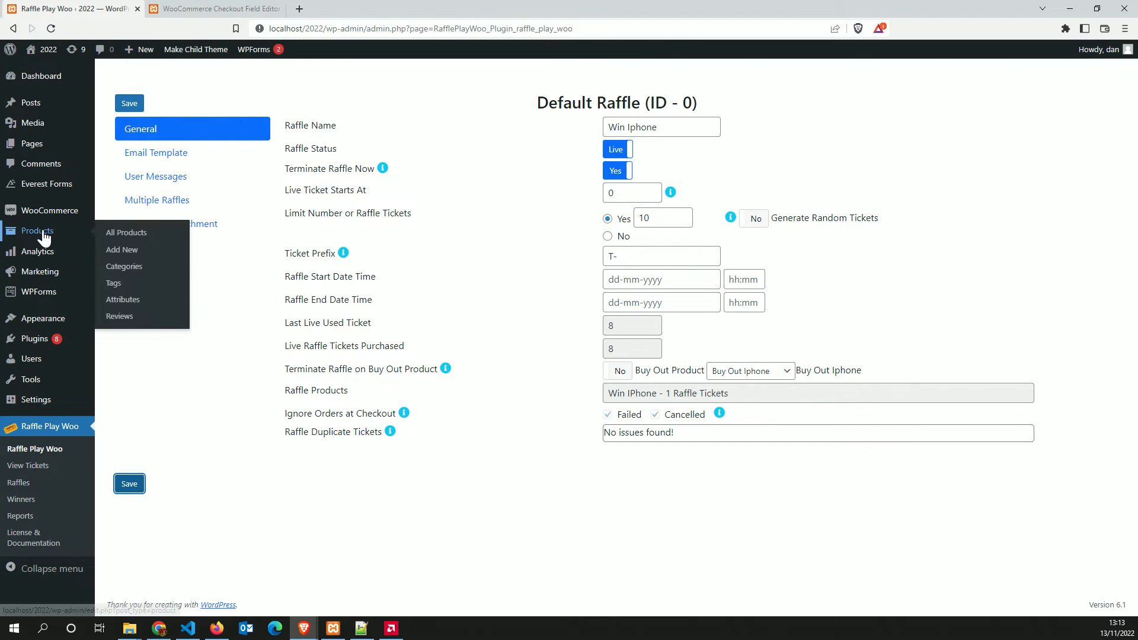
{"action": "left_click", "coordinate": [125, 235]}
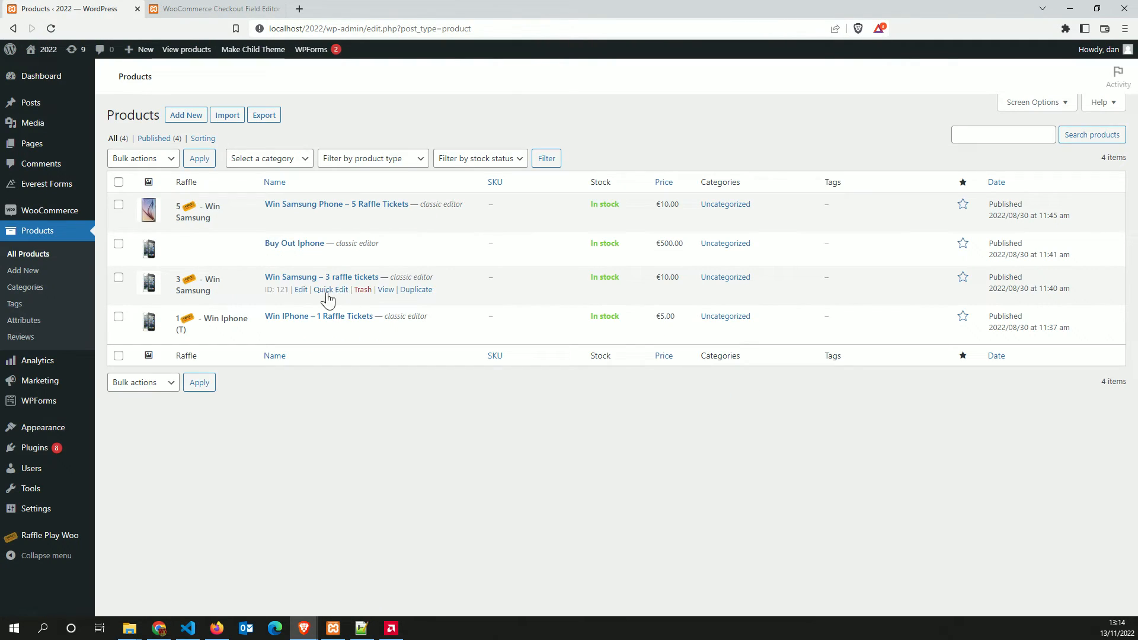
{"action": "left_click", "coordinate": [301, 291]}
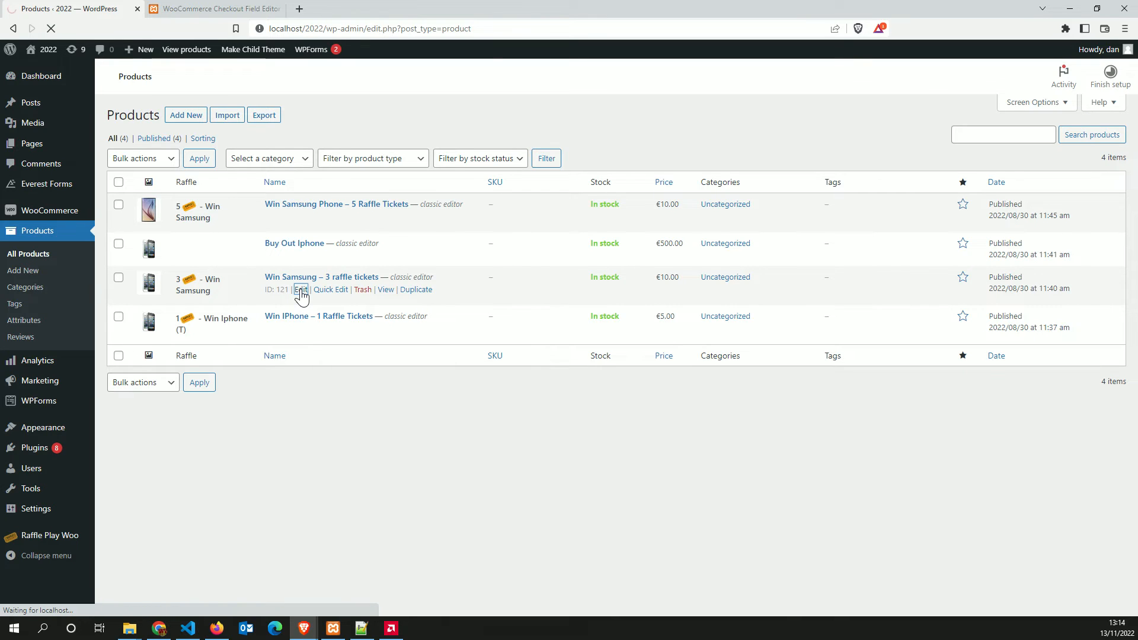
{"action": "scroll", "coordinate": [605, 424], "scroll_direction": "down", "scroll_amount": 4}
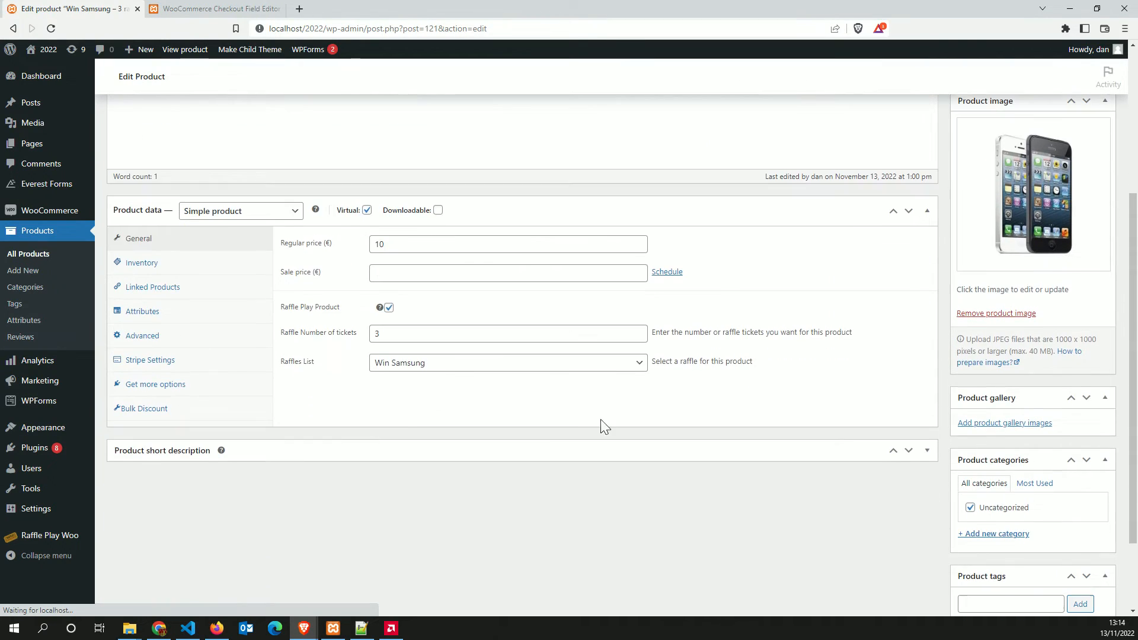
{"action": "left_click", "coordinate": [620, 371]}
{"action": "scroll", "coordinate": [652, 370], "scroll_direction": "up", "scroll_amount": 4}
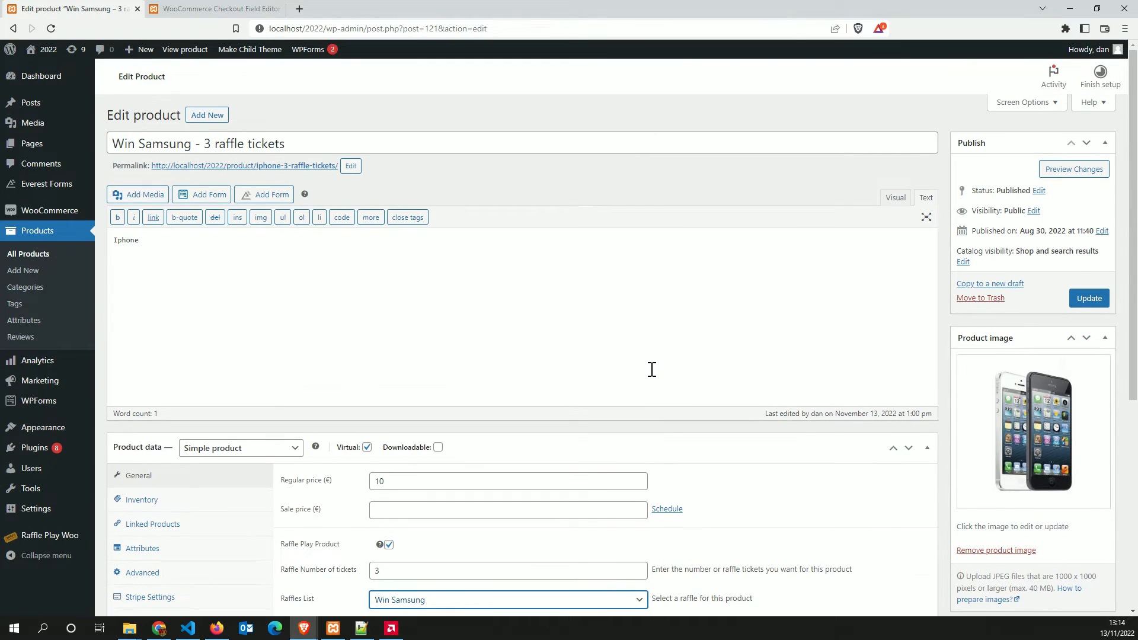
{"action": "scroll", "coordinate": [562, 381], "scroll_direction": "down", "scroll_amount": 4}
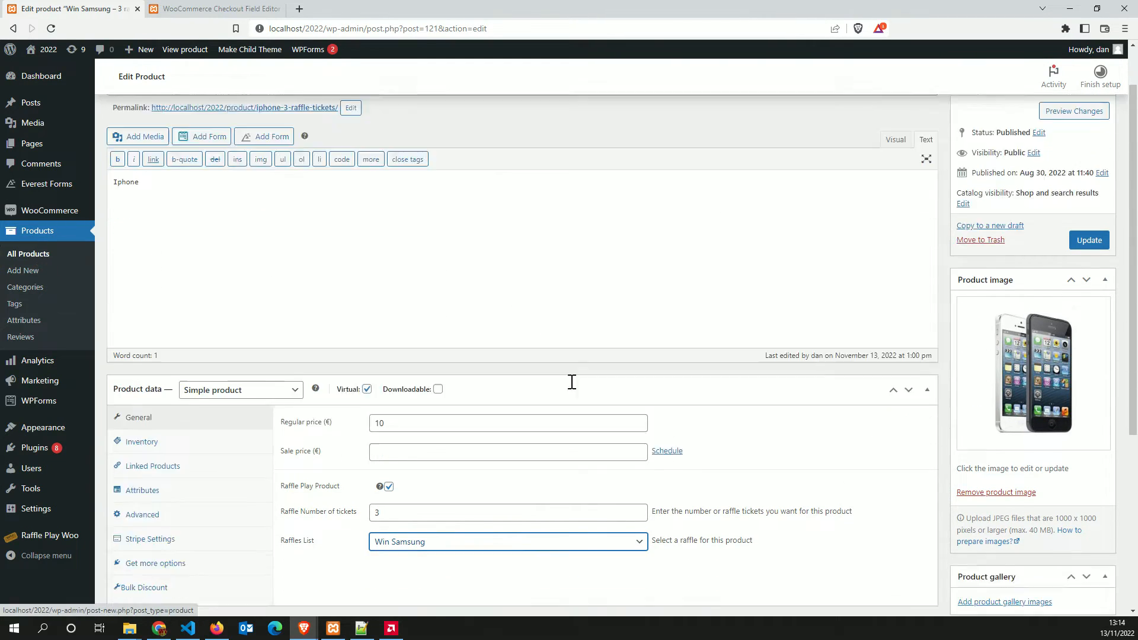
{"action": "left_click", "coordinate": [552, 364]}
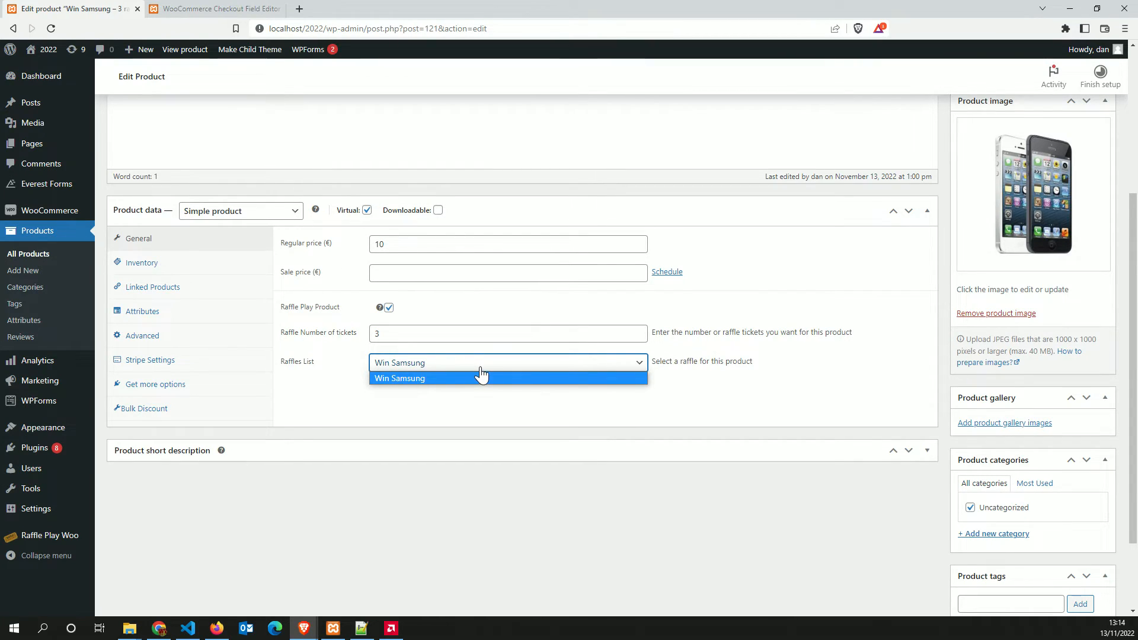
{"action": "mouse_move", "coordinate": [36, 535]}
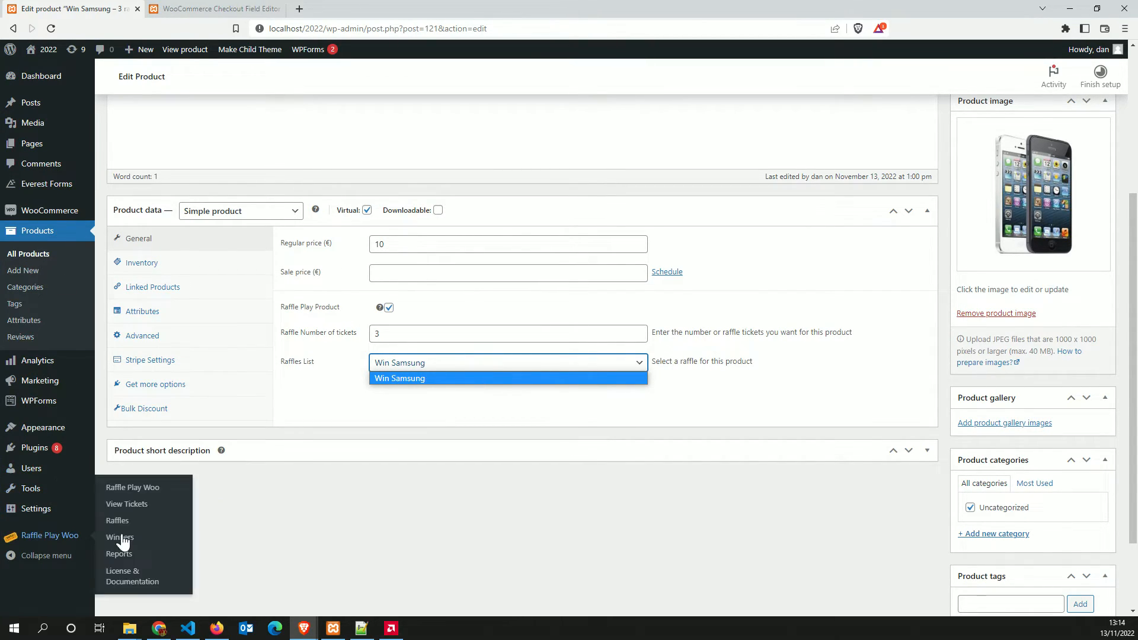
{"action": "left_click", "coordinate": [133, 488]}
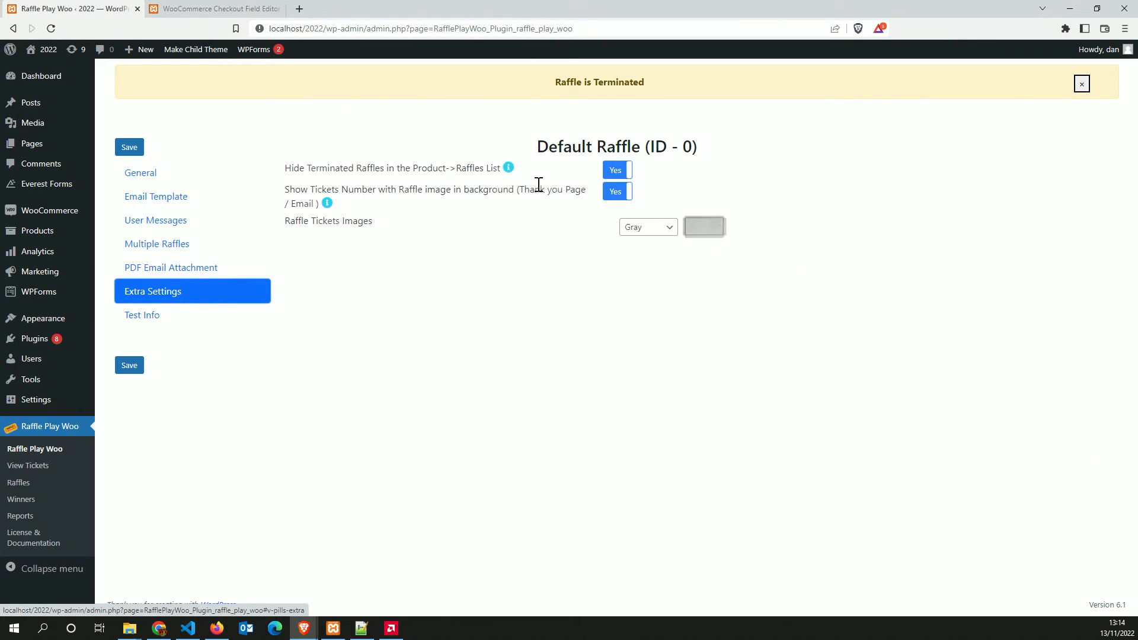
Set Hide Terminated Raffles to No and save, then see Win Iphone (Terminated) in Win Samsung's Raffles List
{"action": "left_click", "coordinate": [617, 171]}
{"action": "left_click", "coordinate": [129, 365]}
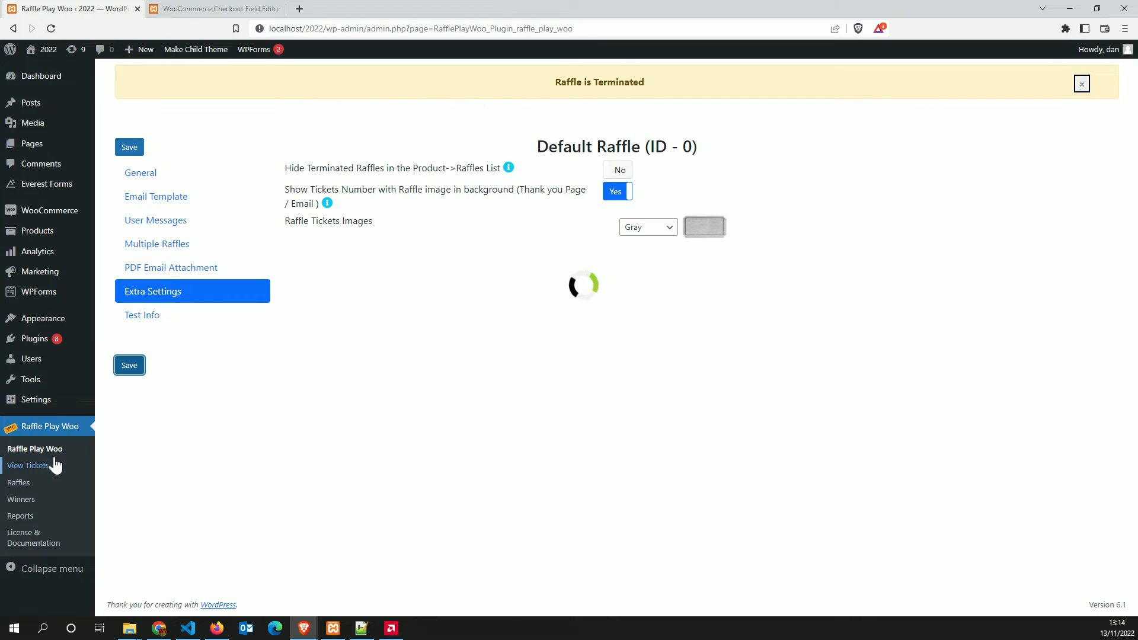
{"action": "mouse_move", "coordinate": [37, 237]}
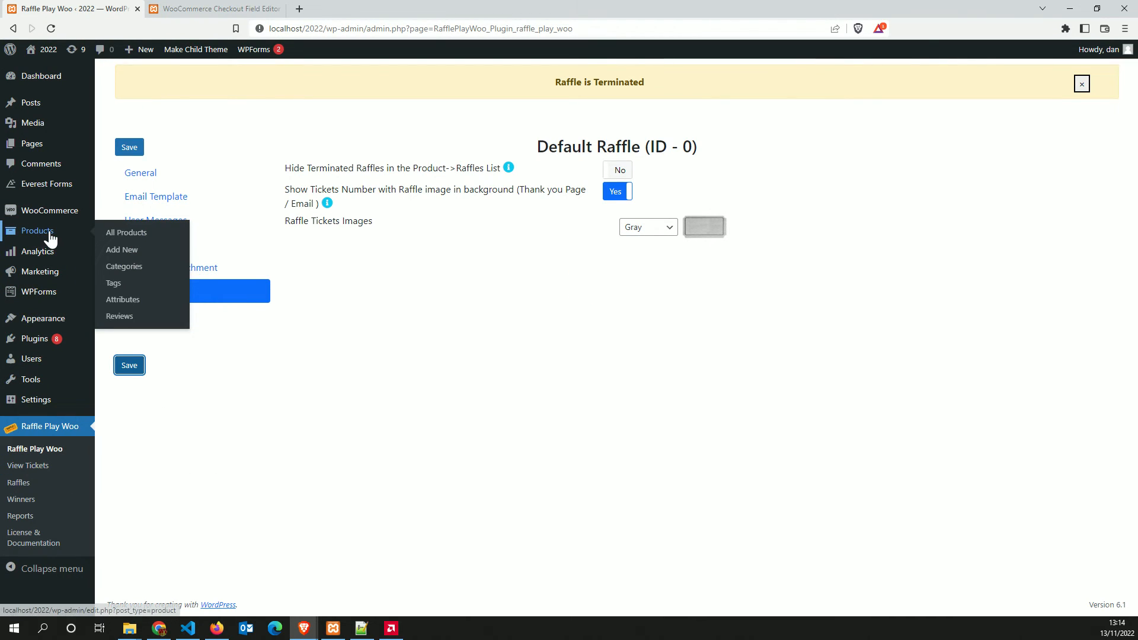
{"action": "left_click", "coordinate": [127, 234]}
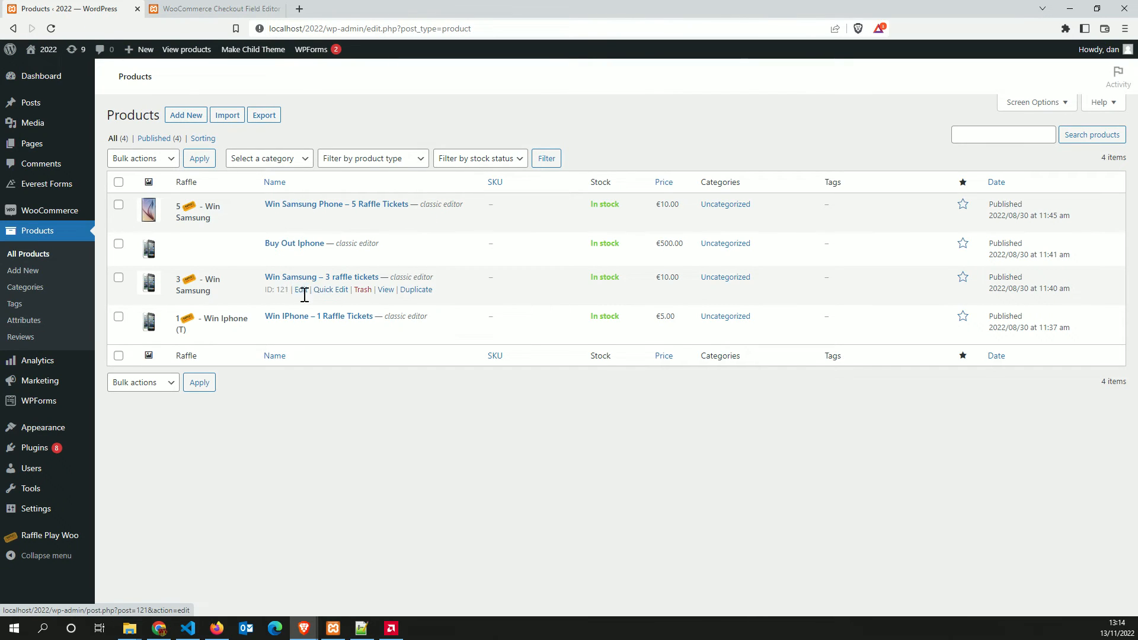
{"action": "left_click", "coordinate": [302, 291]}
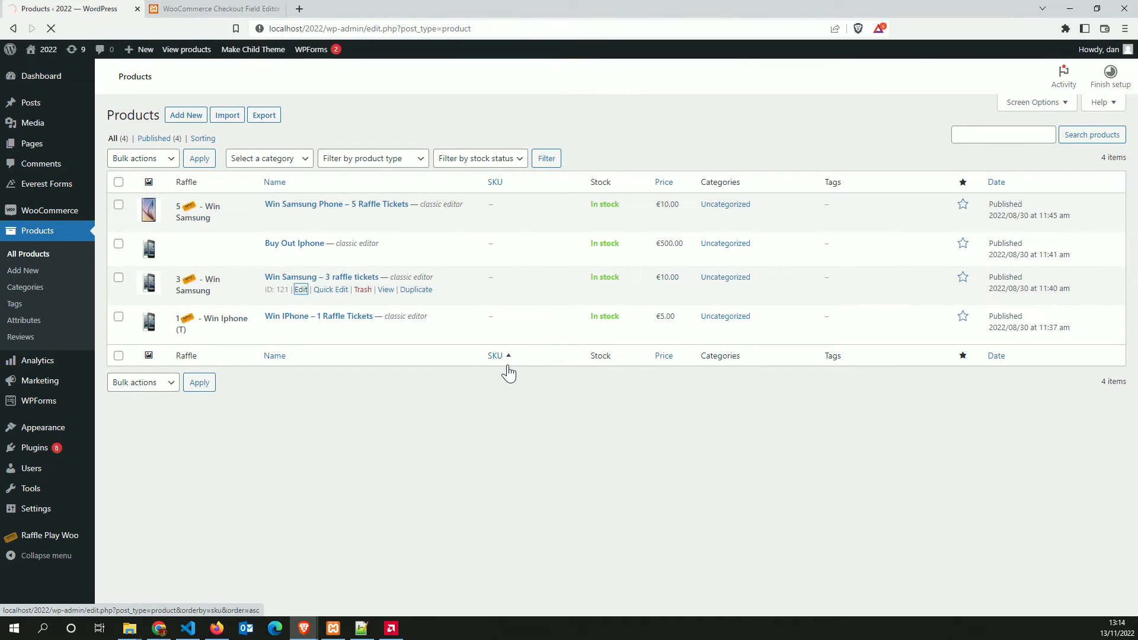
{"action": "scroll", "coordinate": [621, 462], "scroll_direction": "down", "scroll_amount": 4}
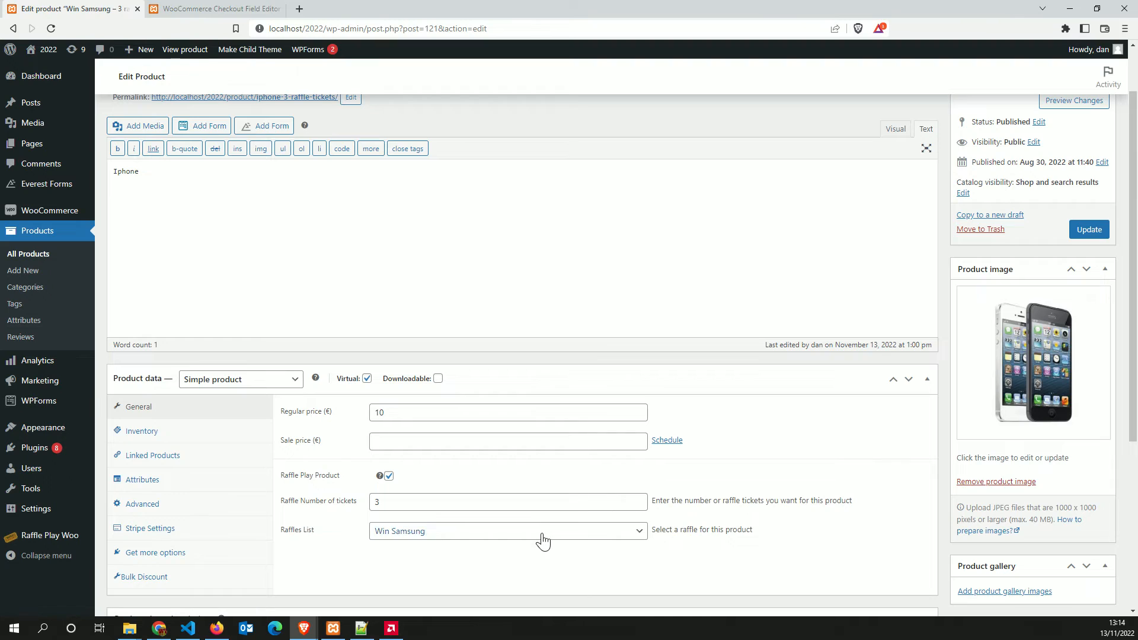
{"action": "left_click", "coordinate": [542, 536]}
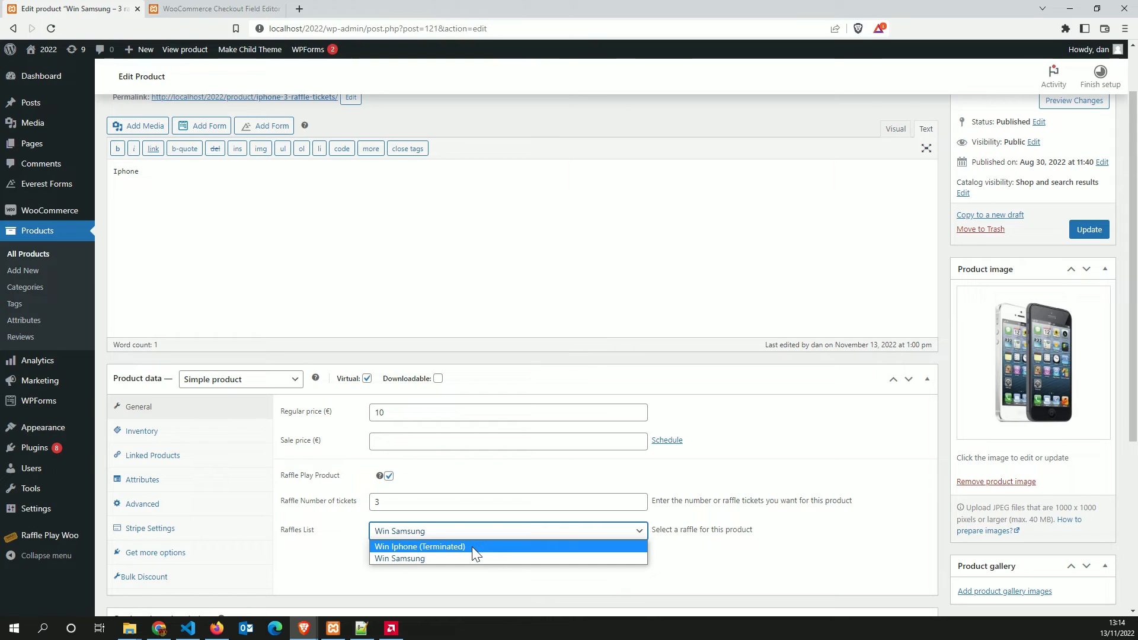
{"action": "left_click", "coordinate": [346, 558]}
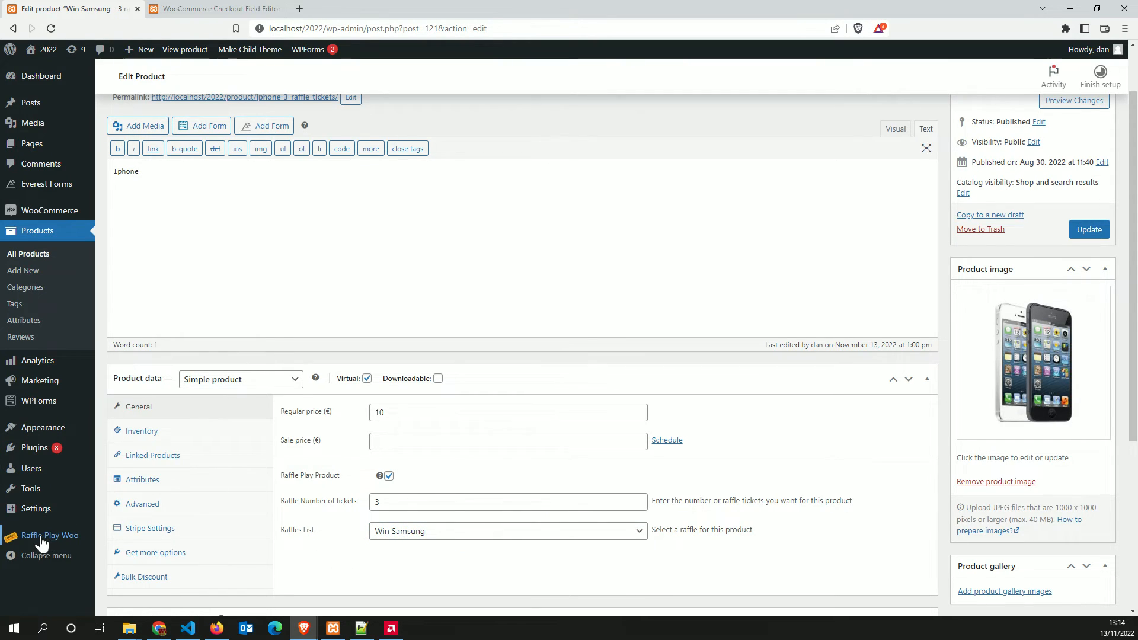
Set the Win Iphone raffle's Terminate Raffle Now to No, save, and dismiss the terminated notice
{"action": "mouse_move", "coordinate": [51, 537]}
{"action": "left_click", "coordinate": [134, 491]}
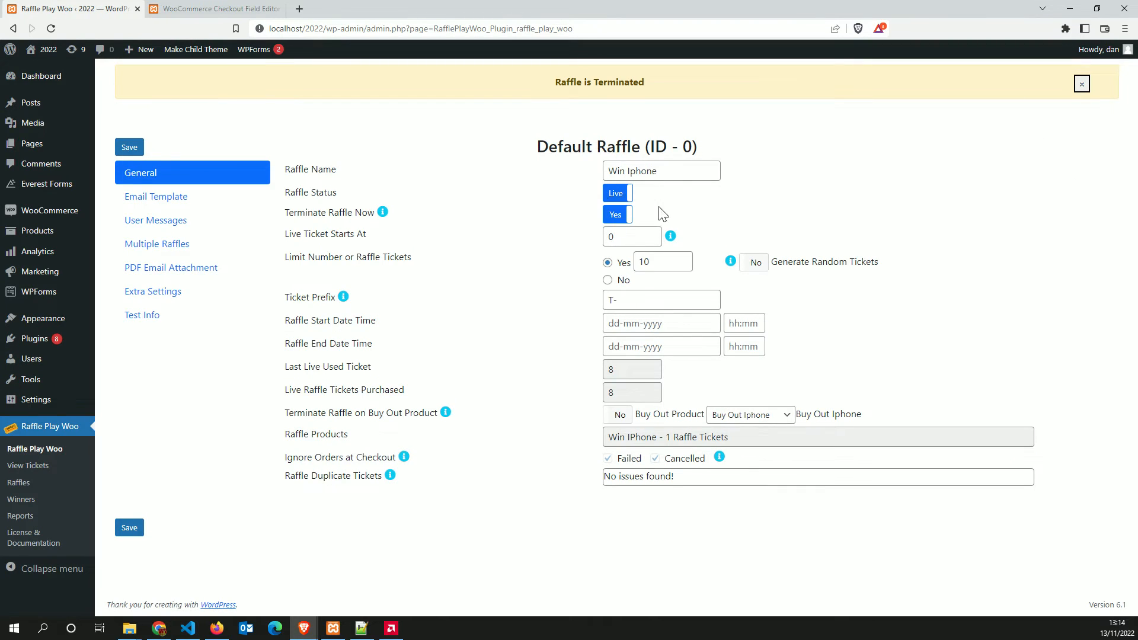
{"action": "left_click", "coordinate": [628, 218]}
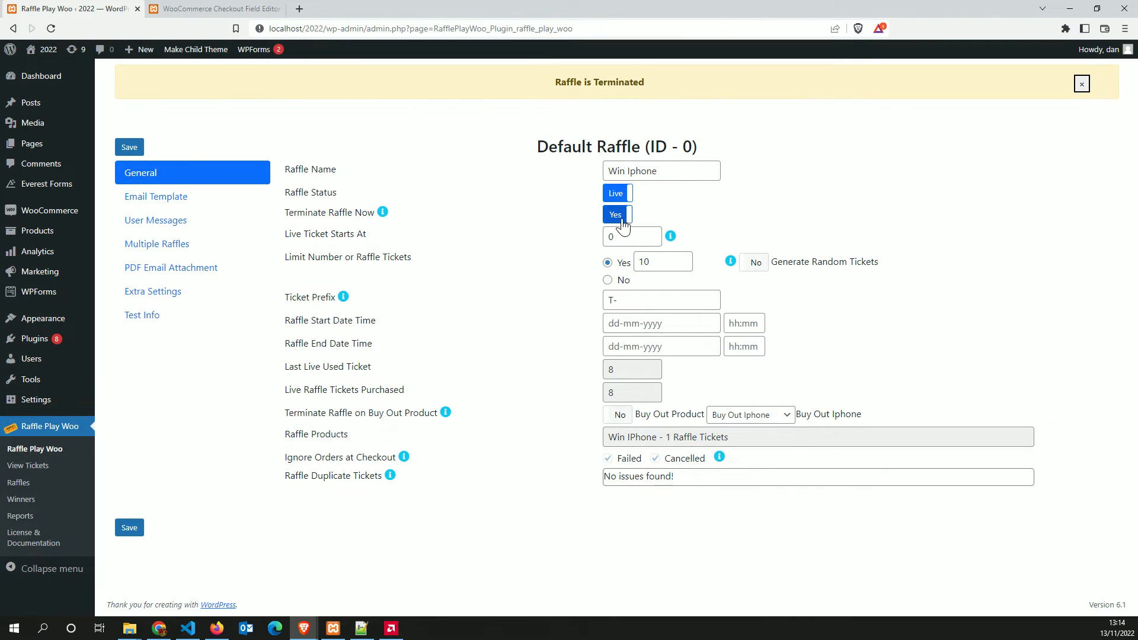
{"action": "left_click", "coordinate": [129, 528]}
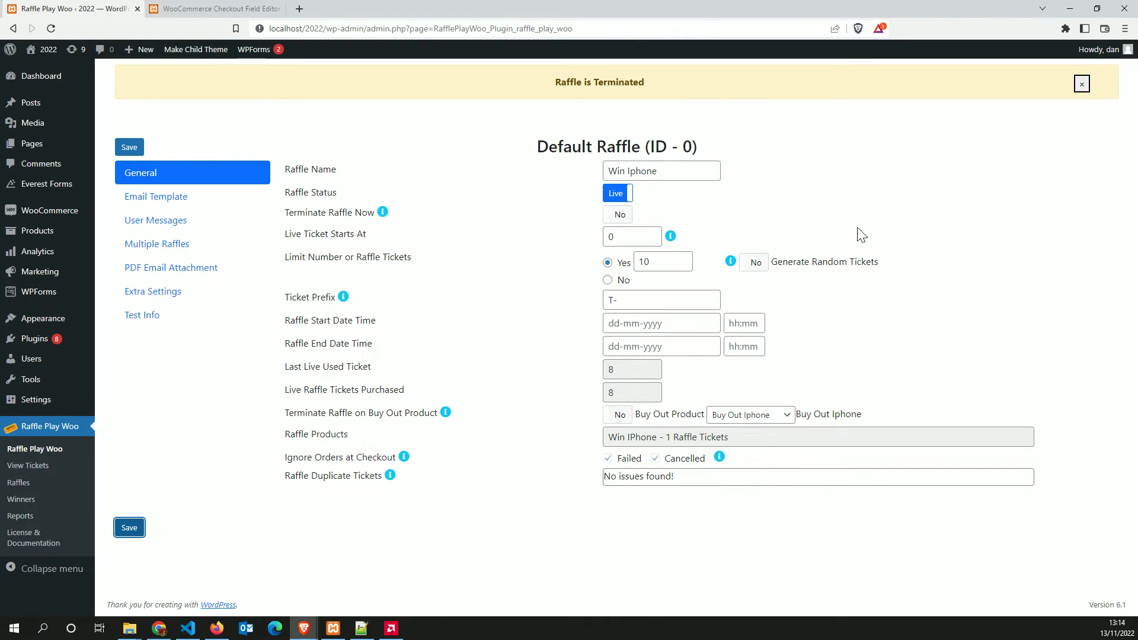
{"action": "left_click", "coordinate": [1081, 85]}
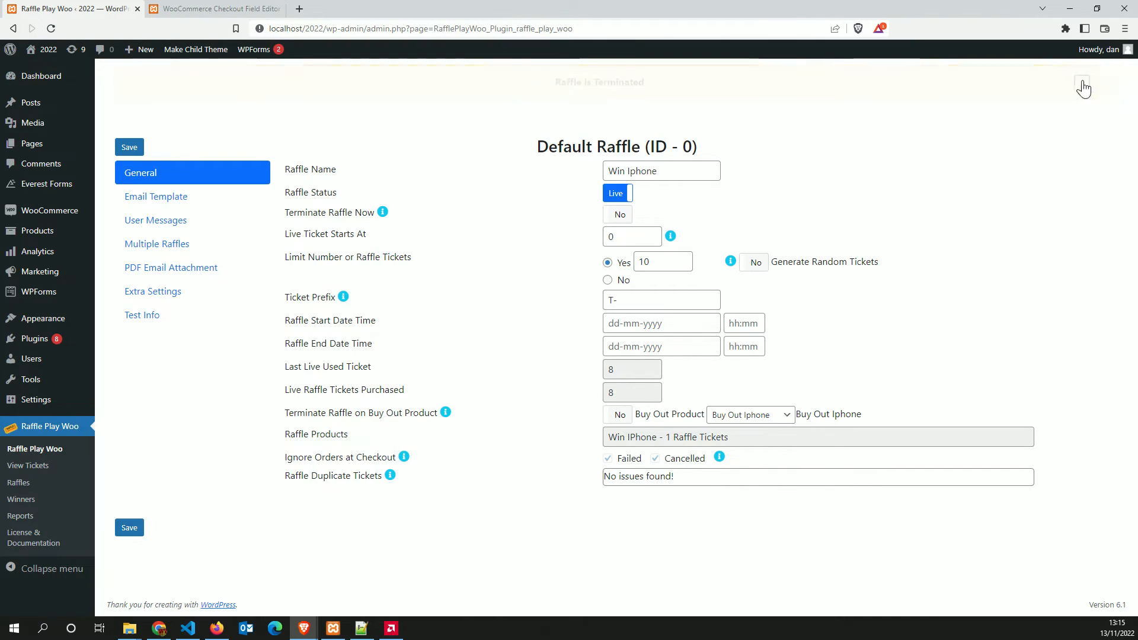